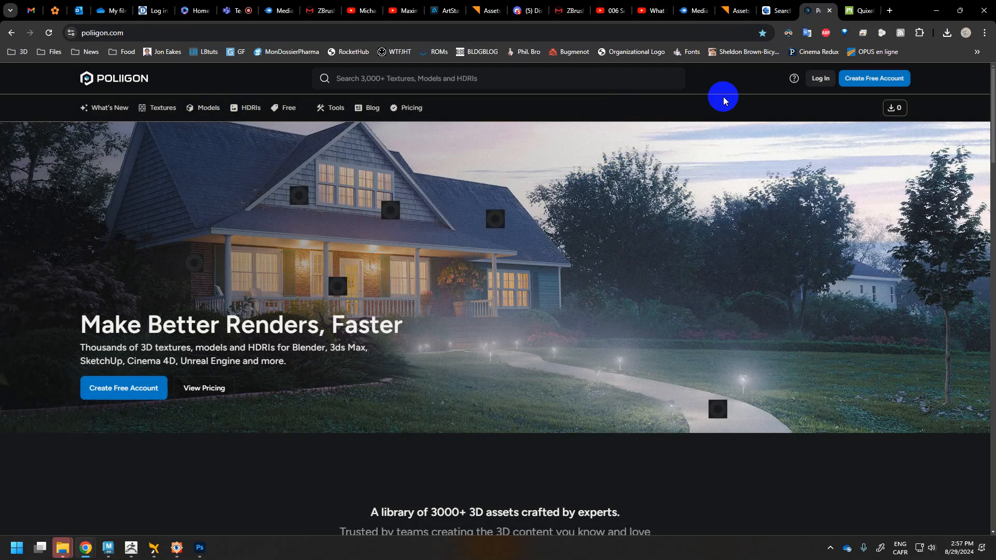
# Log in to Poliigon with the existing Google account and approve the sign-in
pyautogui.click(821, 80)
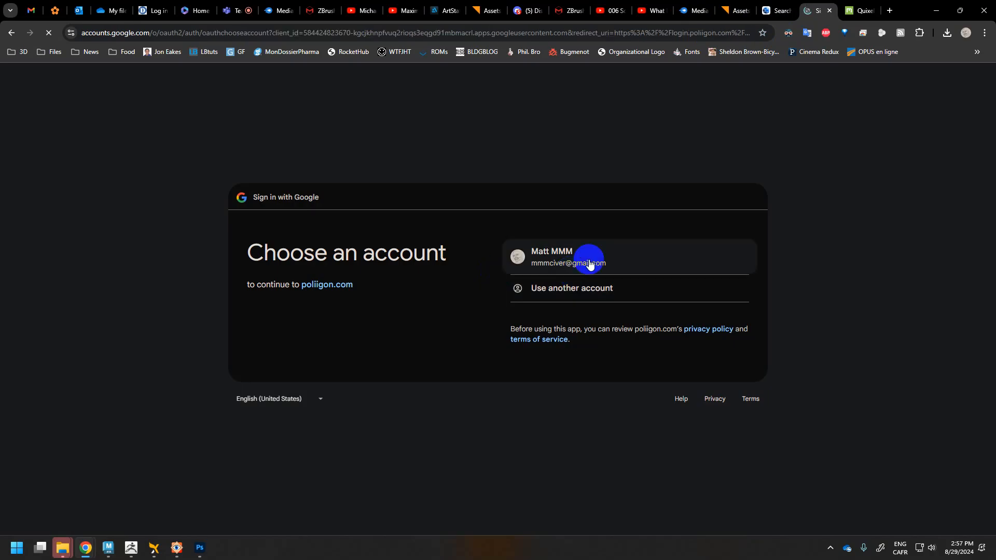
pyautogui.click(589, 262)
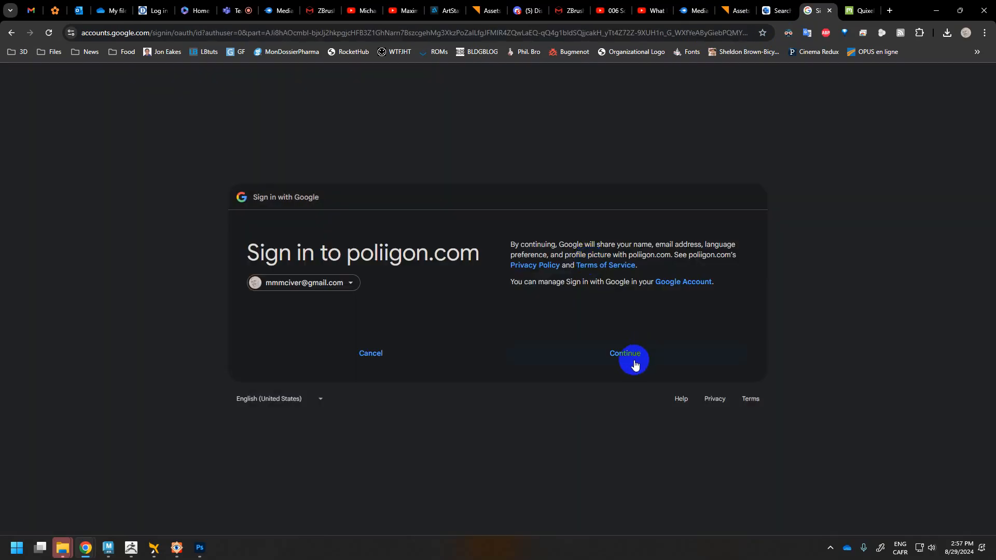
pyautogui.click(634, 363)
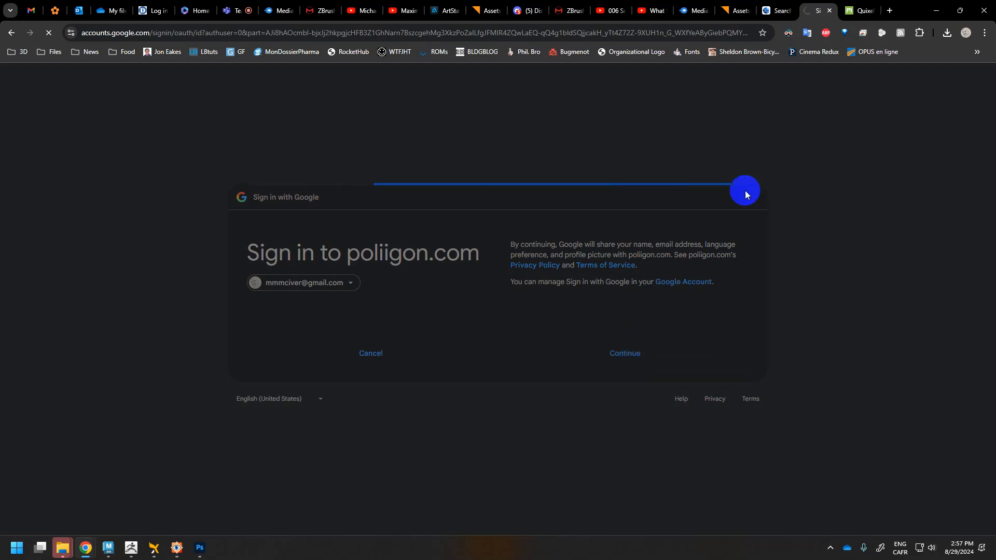
# Switch to the Quixel Megascans site and browse the latest concrete surfaces in the home library
pyautogui.click(849, 15)
pyautogui.click(561, 241)
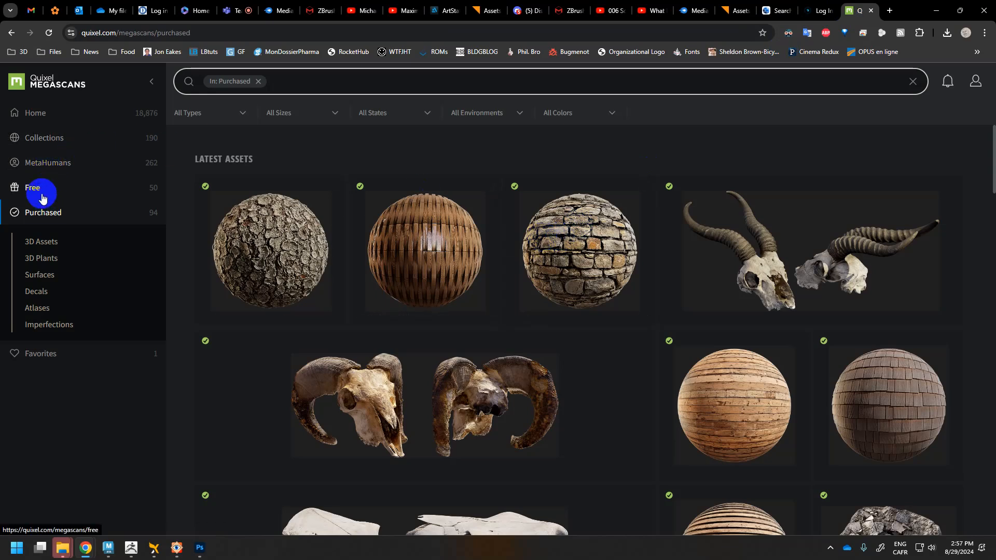
pyautogui.click(35, 112)
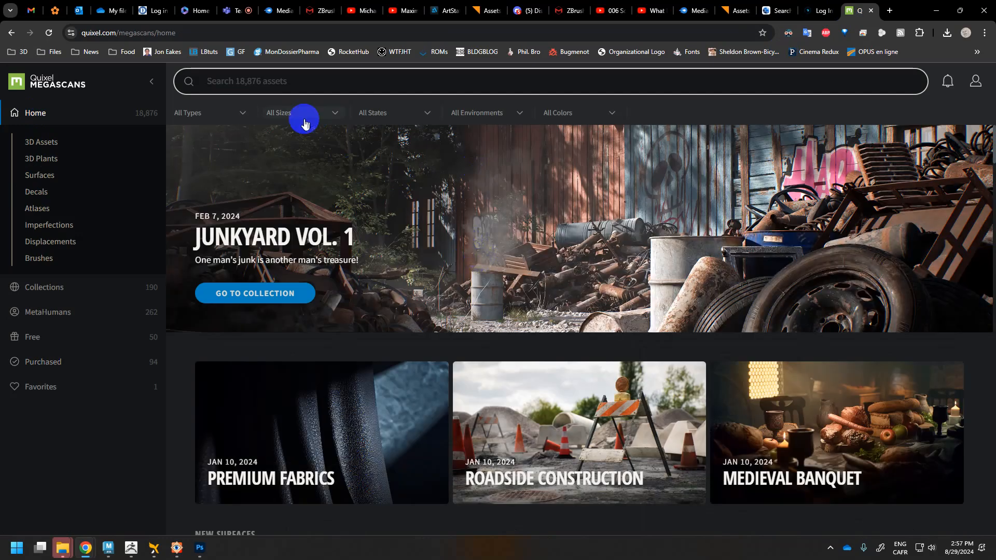
pyautogui.click(42, 177)
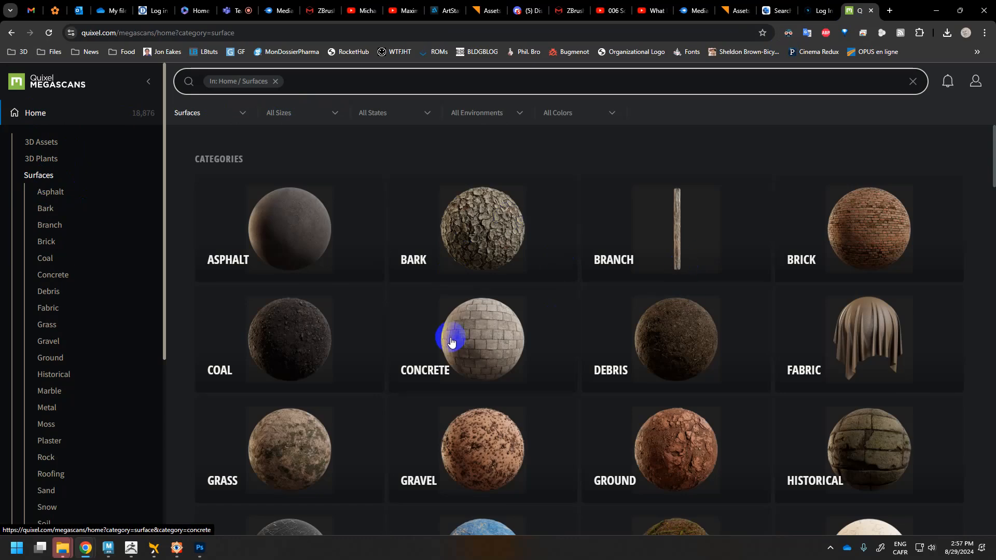
pyautogui.click(467, 327)
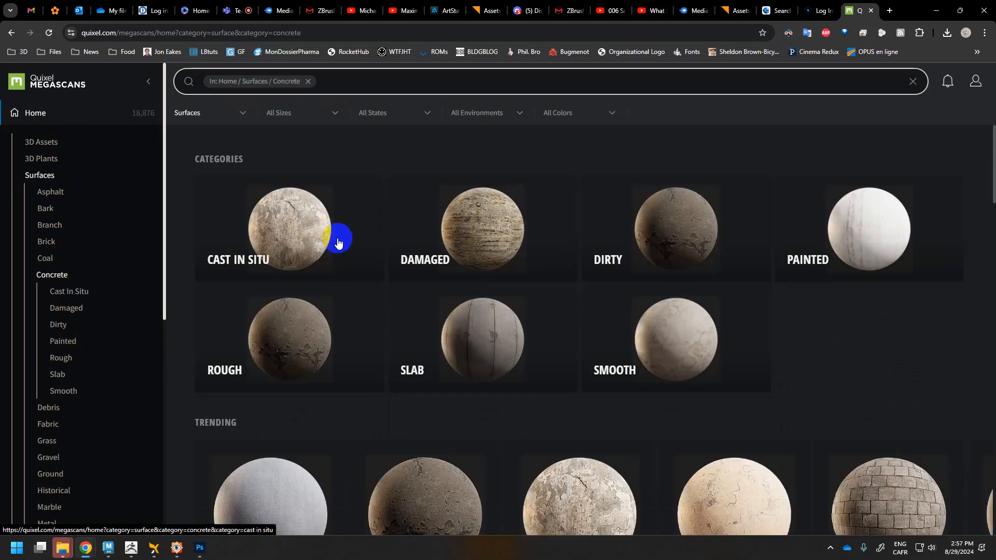
pyautogui.scroll(-5, 298, 241)
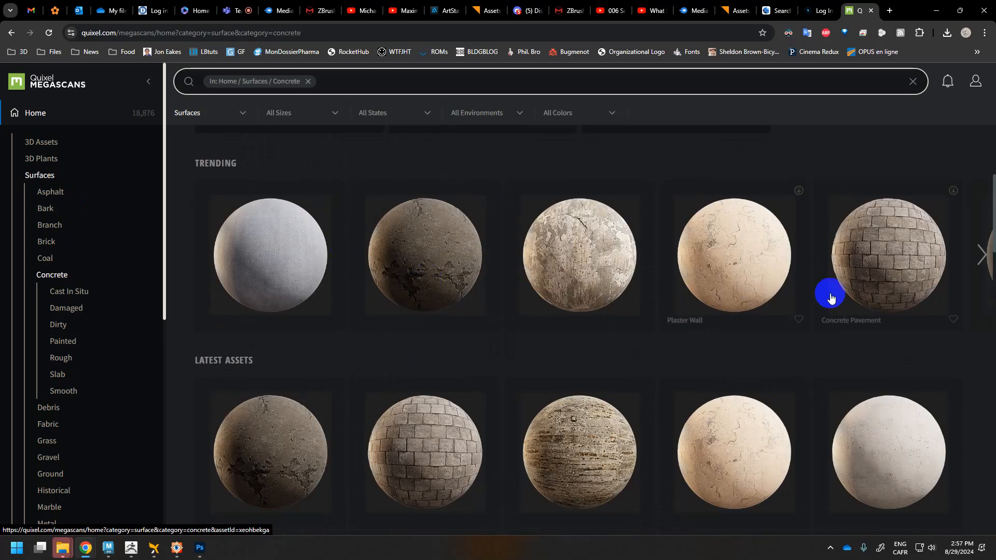
pyautogui.scroll(-2, 574, 275)
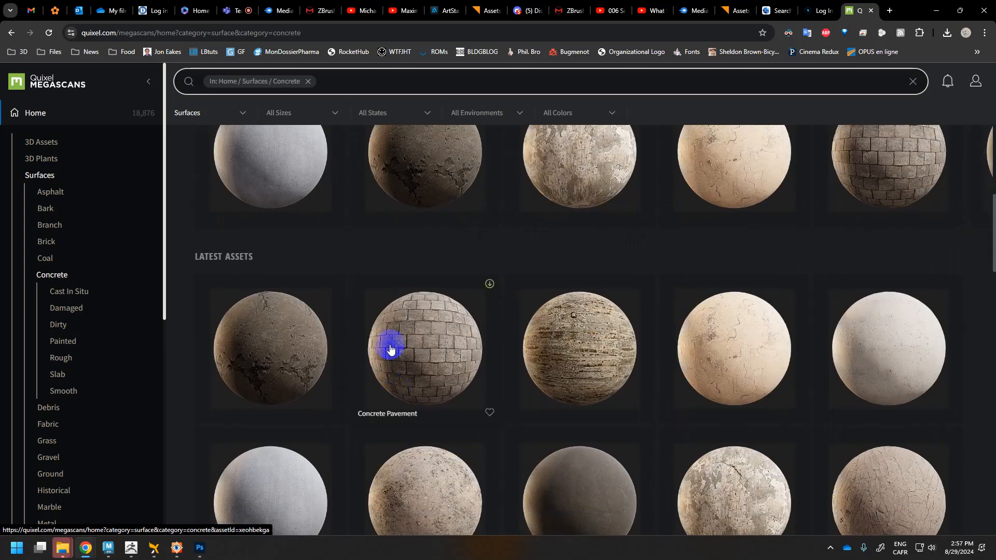
# Acquire the Concrete Pavement surface and download it at 8K resolution
pyautogui.click(447, 347)
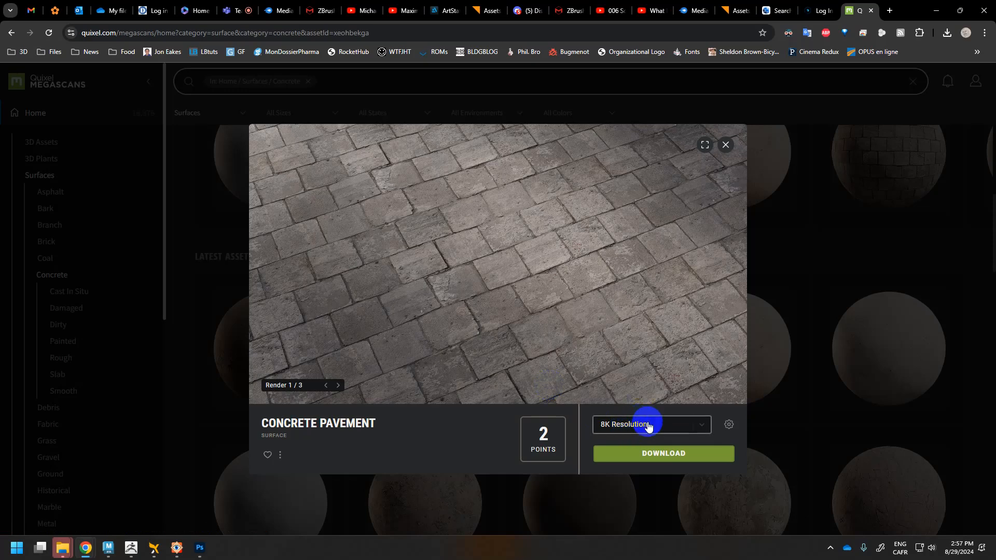
pyautogui.click(635, 452)
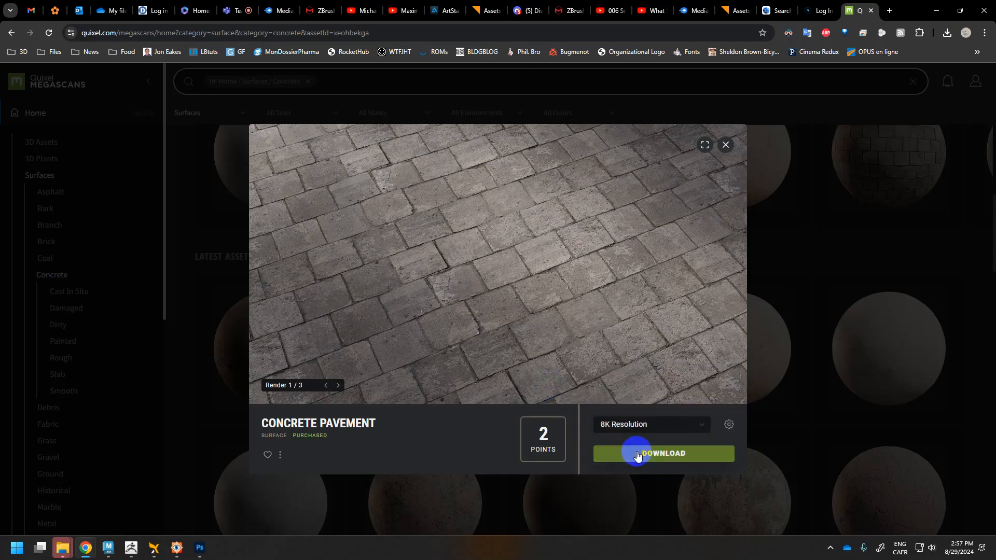
pyautogui.click(656, 430)
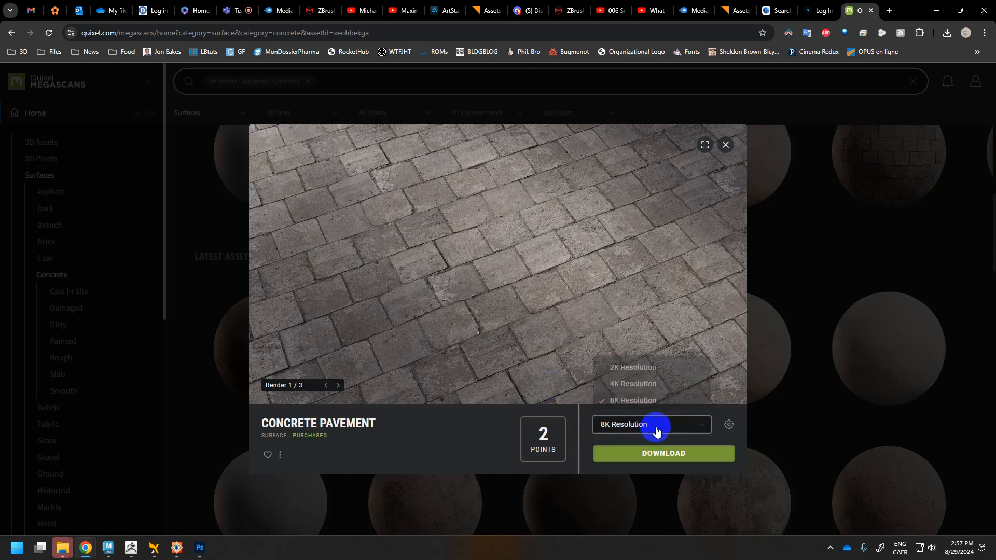
pyautogui.click(629, 441)
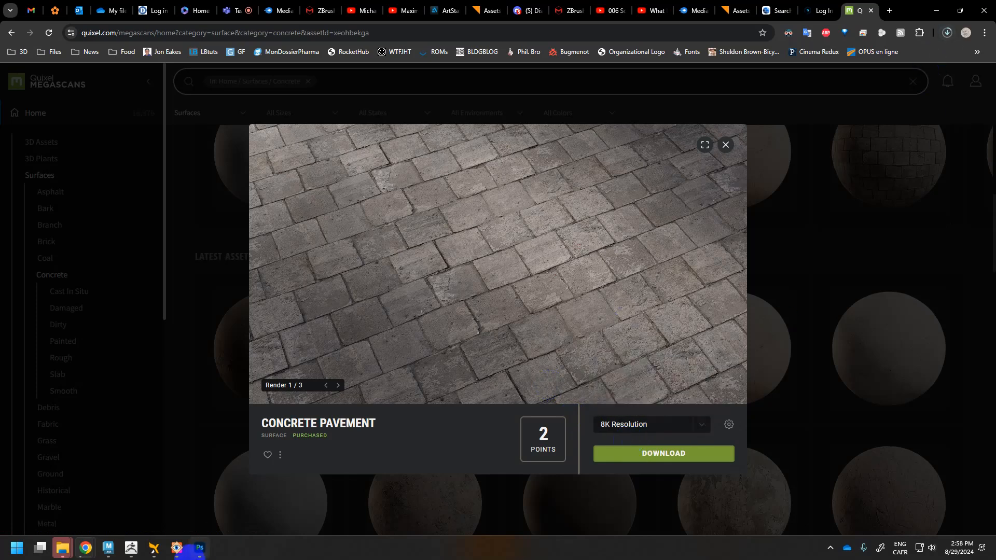
# Switch to ZBrush, isolate the lower floor plane of the back wall subtool, and split the hidden wall into its own subtool
pyautogui.click(127, 549)
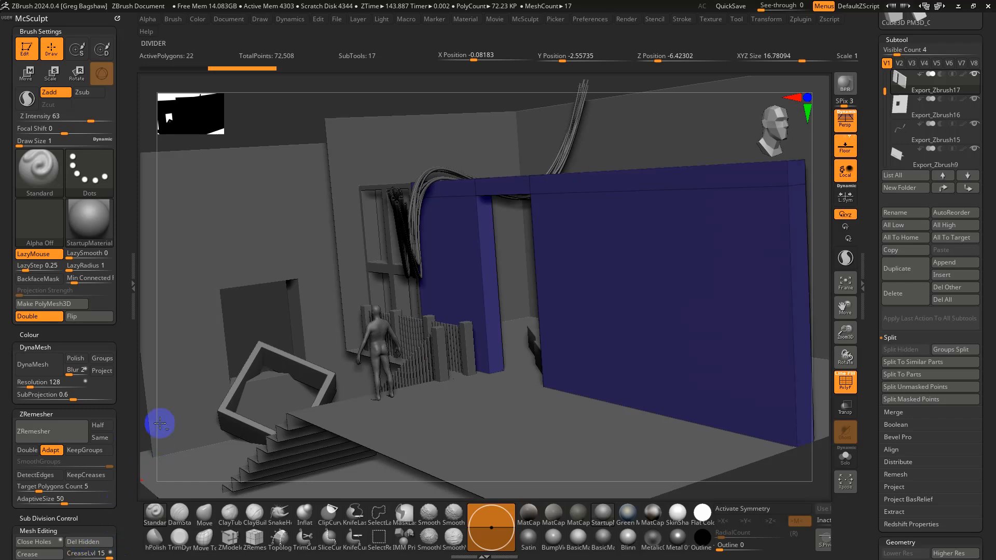
pyautogui.moveTo(160, 424); pyautogui.dragTo(439, 308)
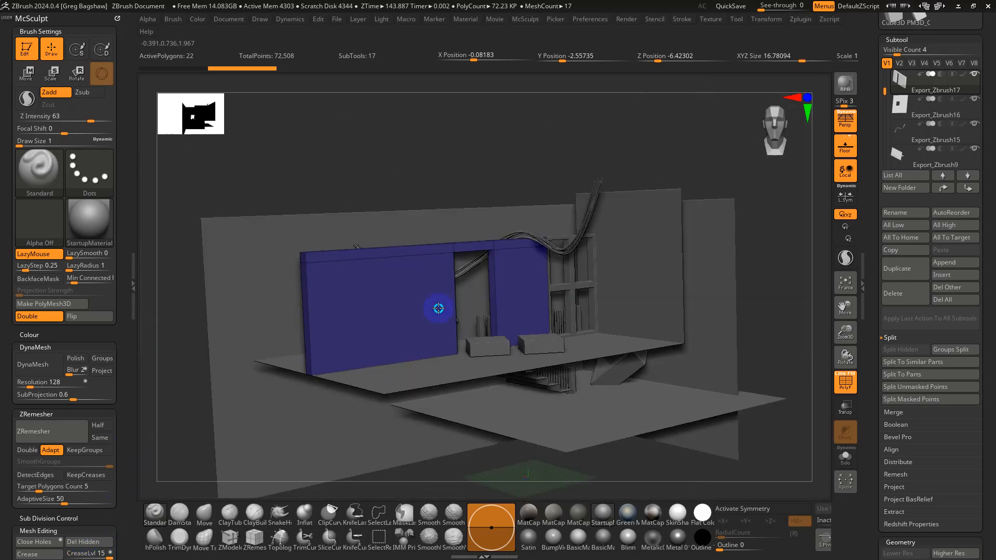
pyautogui.moveTo(438, 308); pyautogui.dragTo(425, 280, button='right')
pyautogui.keyDown('alt'); pyautogui.click(372, 231); pyautogui.keyUp('alt')
pyautogui.keyDown('ctrl'); pyautogui.keyDown('shift'); pyautogui.click(715, 427); pyautogui.keyUp('shift'); pyautogui.keyUp('ctrl')
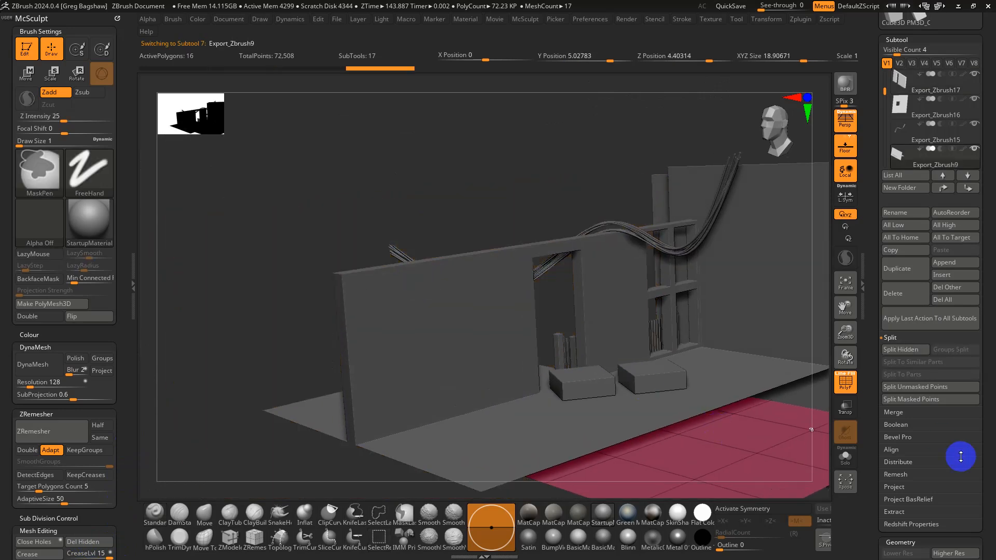
pyautogui.click(909, 349)
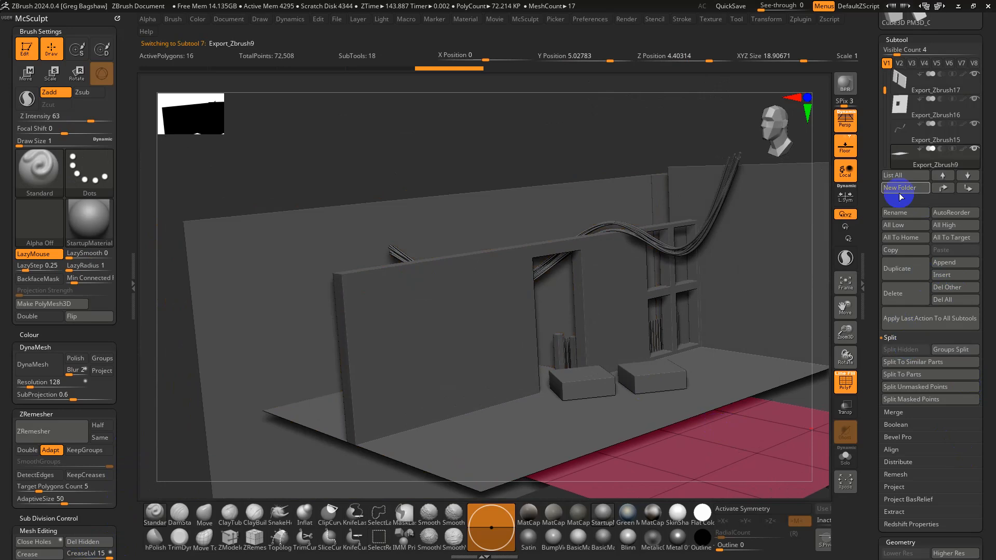
# Show only the split-off back wall in Solo mode and set the draw size to about 2.49
pyautogui.keyDown('alt'); pyautogui.click(475, 205); pyautogui.keyUp('alt')
pyautogui.moveTo(490, 214); pyautogui.dragTo(486, 215, button='right')
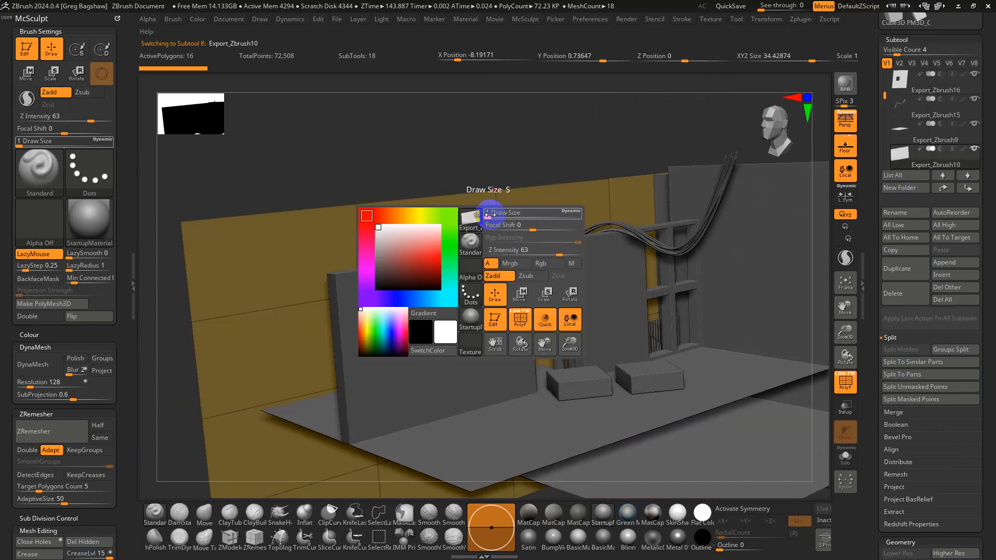
pyautogui.click(845, 458)
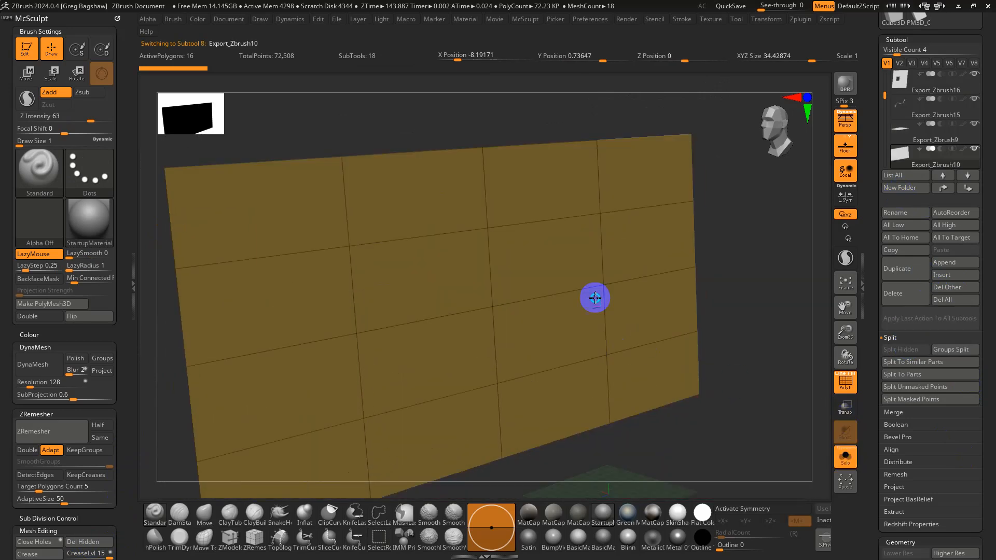
pyautogui.press('s')
pyautogui.moveTo(553, 300); pyautogui.dragTo(543, 298)
pyautogui.press('s')
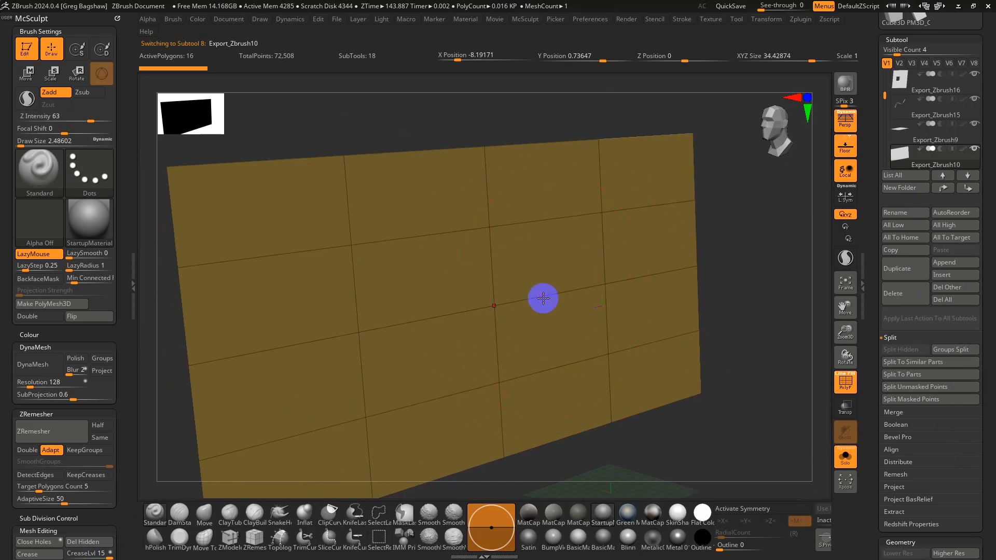
# Apply DynaMesh to the back wall plane at resolution 128 and enlarge the draw size to about 113
pyautogui.moveTo(559, 296)
pyautogui.mouseDown(button='right')
pyautogui.moveTo(591, 304)
pyautogui.moveTo(571, 298)
pyautogui.moveTo(609, 294)
pyautogui.moveTo(498, 313)
pyautogui.moveTo(509, 318)
pyautogui.mouseUp(button='right')
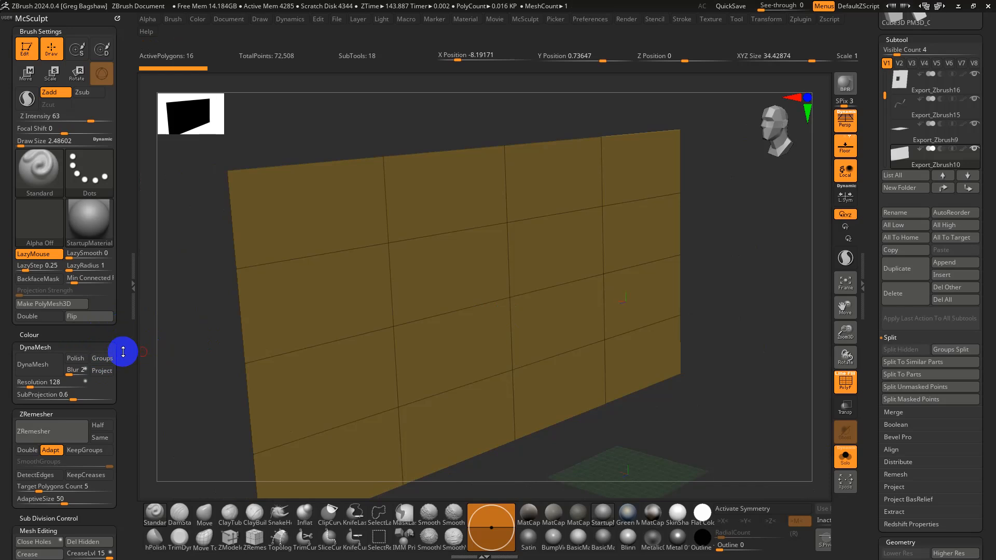
pyautogui.moveTo(325, 282); pyautogui.dragTo(358, 293, button='right')
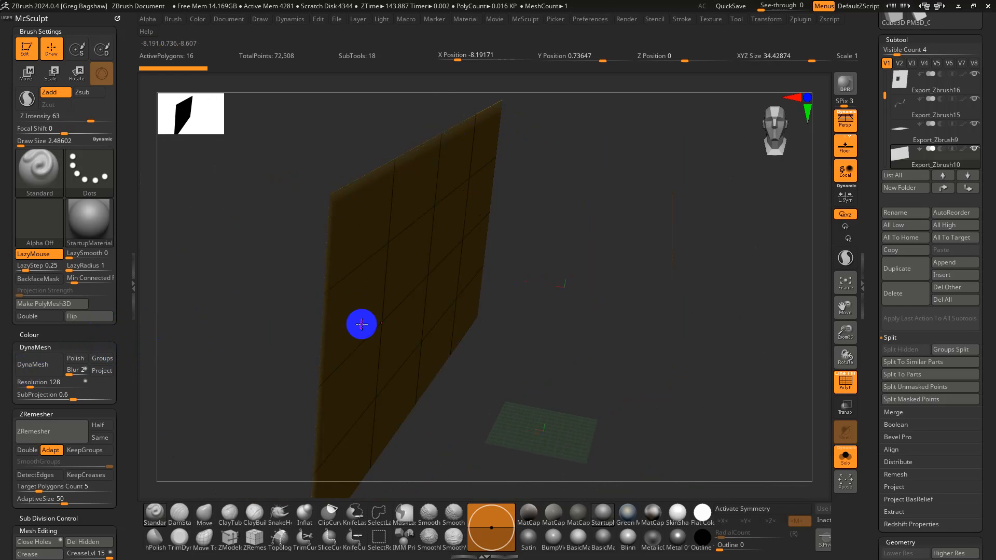
pyautogui.moveTo(378, 155); pyautogui.dragTo(386, 159, button='right')
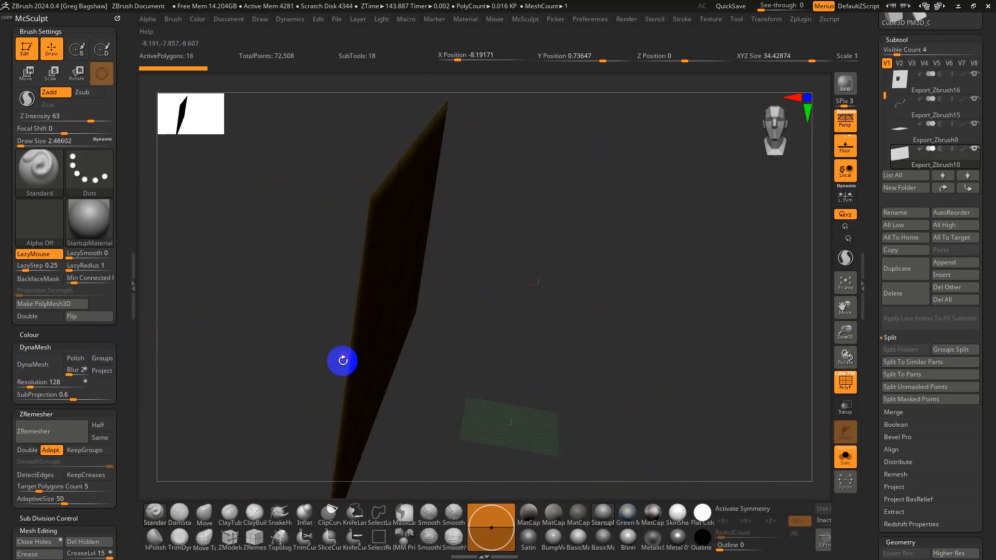
pyautogui.moveTo(448, 107); pyautogui.dragTo(457, 148, button='right')
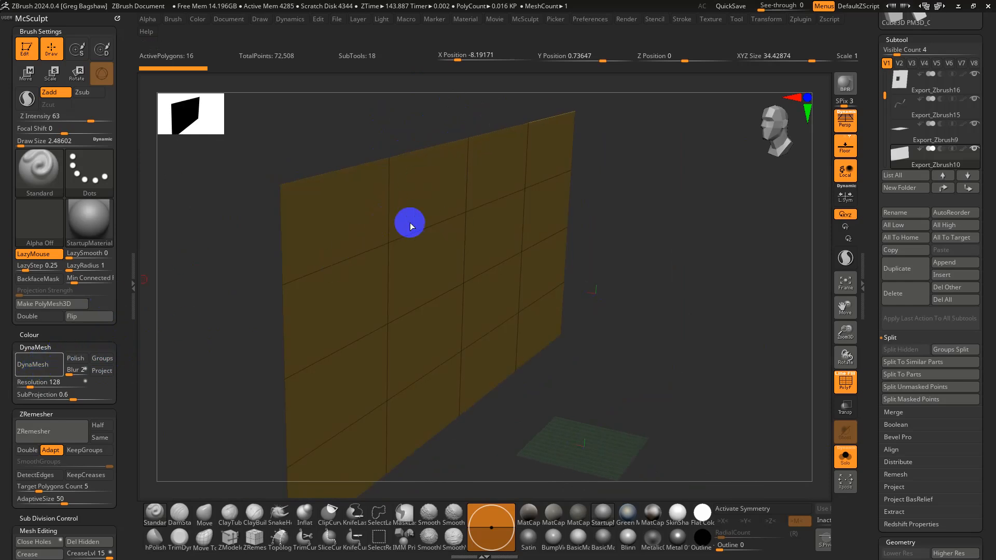
pyautogui.moveTo(392, 218)
pyautogui.mouseDown(button='right')
pyautogui.moveTo(378, 182)
pyautogui.moveTo(410, 295)
pyautogui.moveTo(514, 325)
pyautogui.moveTo(567, 211)
pyautogui.moveTo(592, 247)
pyautogui.moveTo(583, 238)
pyautogui.moveTo(540, 251)
pyautogui.moveTo(551, 253)
pyautogui.mouseUp(button='right')
pyautogui.press('s')
pyautogui.click(553, 253)
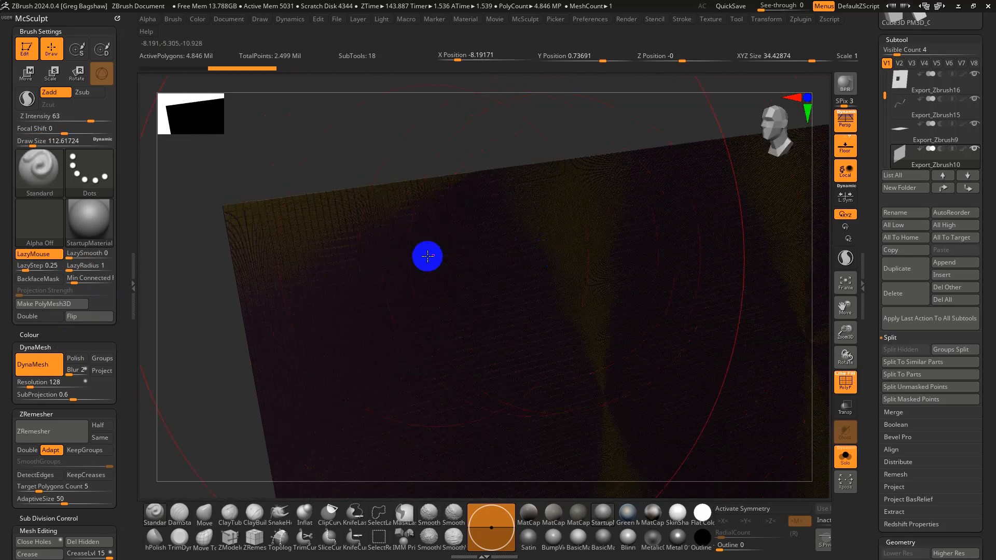
# Lower the DynaMesh resolution to 16, reduce the draw size to about 14, and re-DynaMesh the wall
pyautogui.click(22, 386)
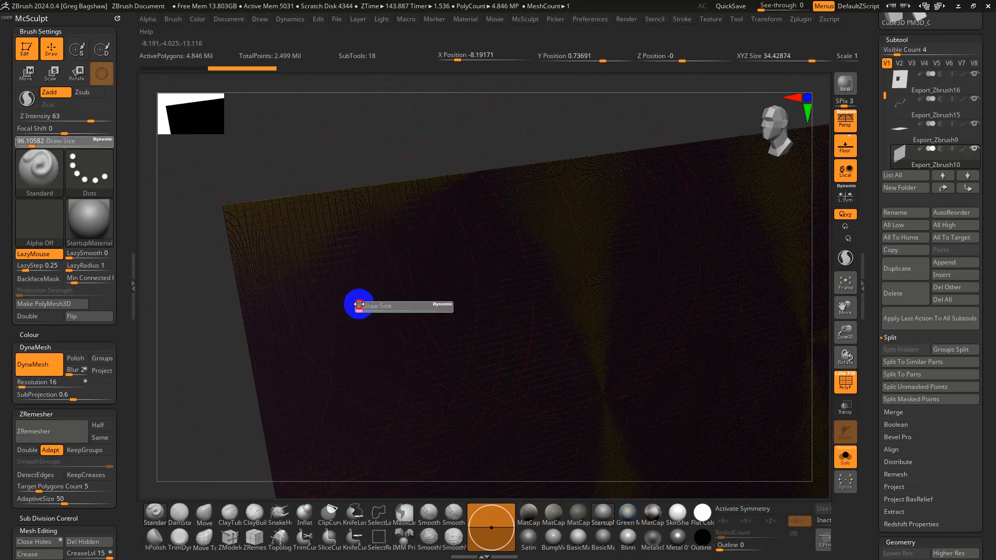
pyautogui.press('shift')
pyautogui.keyDown('ctrl'); pyautogui.moveTo(344, 135); pyautogui.dragTo(242, 169, button='right'); pyautogui.keyUp('ctrl')
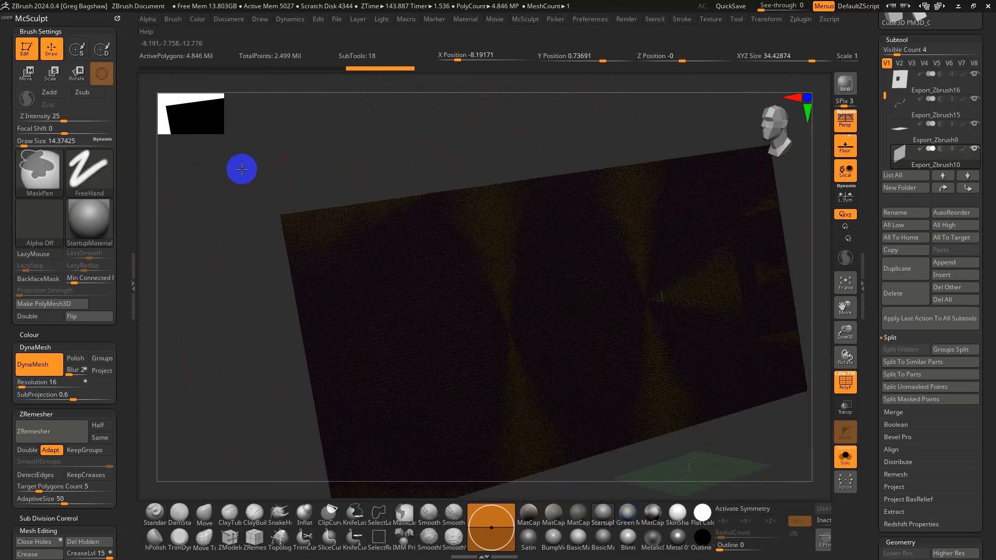
pyautogui.keyDown('ctrl'); pyautogui.moveTo(333, 134); pyautogui.dragTo(308, 176); pyautogui.keyUp('ctrl')
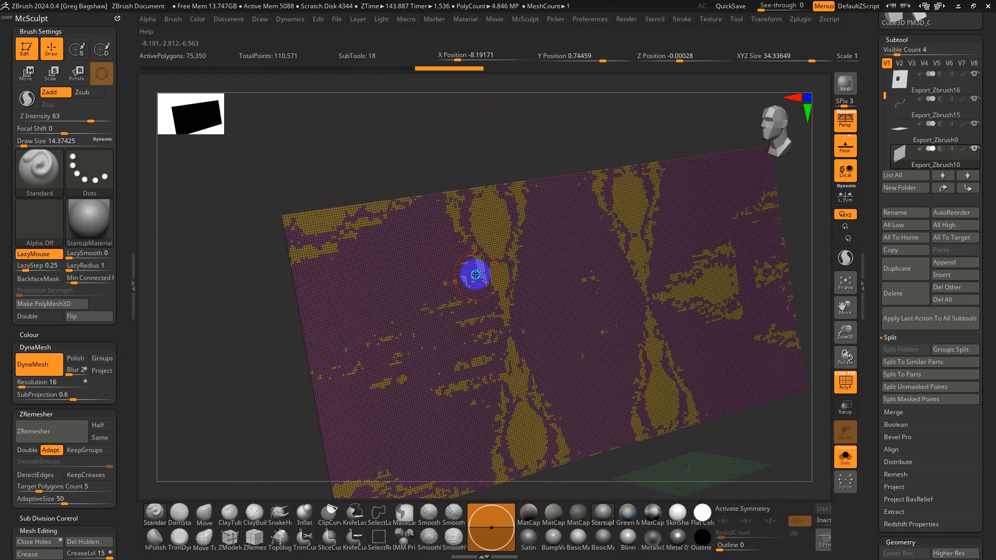
# Sculpt two parallel diagonal strokes on the wall with the DamStandard brush, re-DynaMesh it, and turn off the polyframe
pyautogui.scroll(4, 474, 274)
pyautogui.moveTo(509, 221)
pyautogui.keyDown('shift'); pyautogui.mouseDown()
pyautogui.moveTo(489, 262)
pyautogui.moveTo(480, 246)
pyautogui.mouseUp(); pyautogui.keyUp('shift')
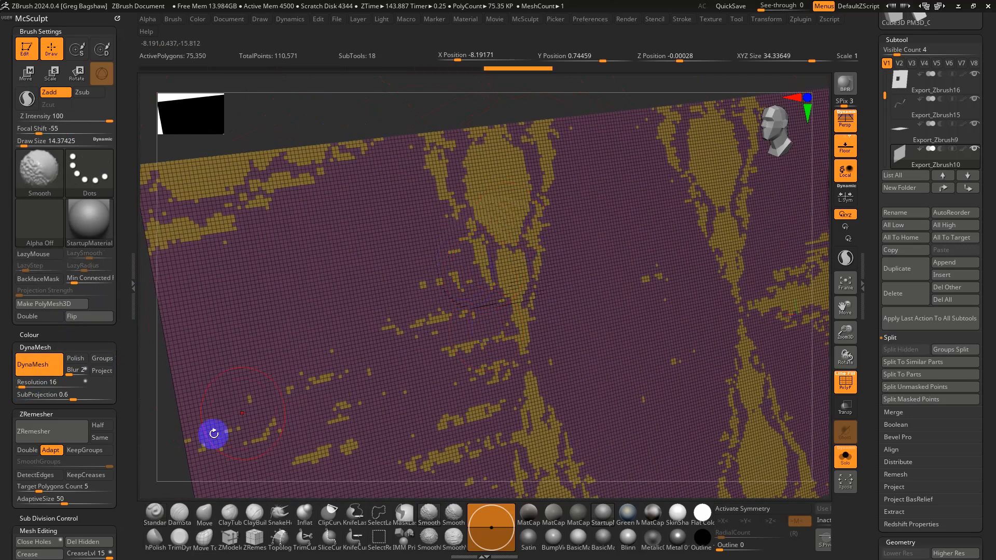
pyautogui.click(188, 516)
pyautogui.moveTo(420, 269); pyautogui.dragTo(356, 395)
pyautogui.moveTo(362, 233); pyautogui.dragTo(288, 354)
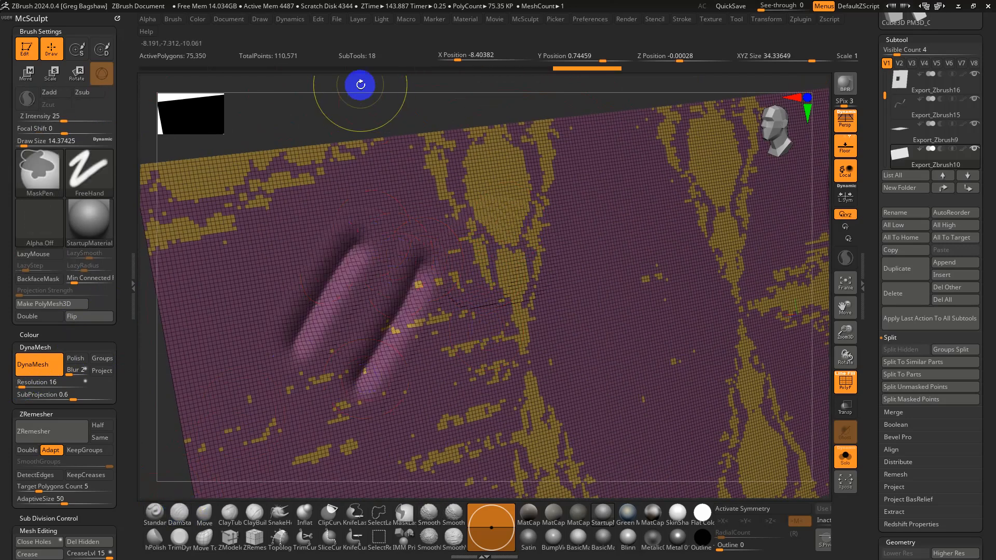
pyautogui.keyDown('ctrl'); pyautogui.moveTo(358, 84); pyautogui.dragTo(258, 133); pyautogui.keyUp('ctrl')
pyautogui.hotkey('shift', 'f')
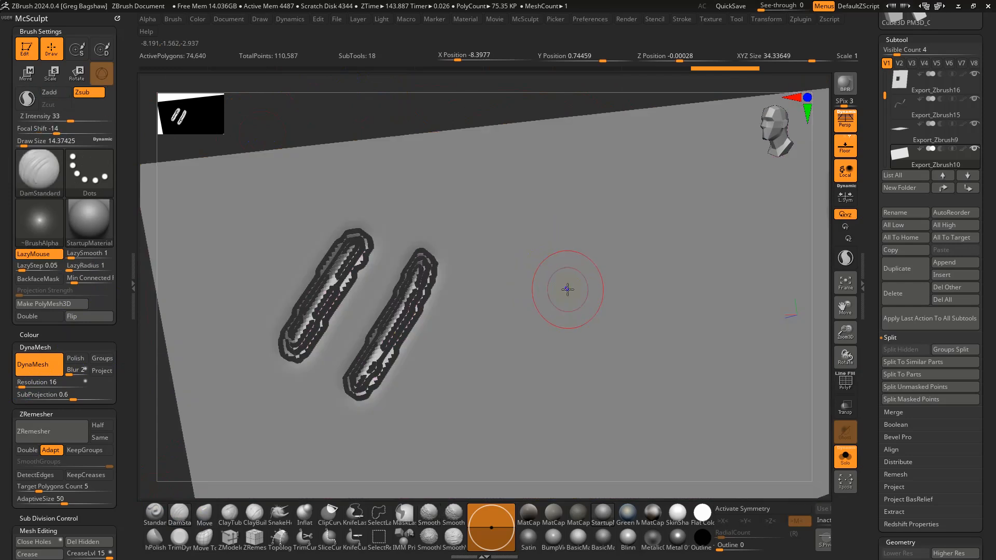
# Undo the sculpted strokes and all DynaMesh operations on the wall, and turn the polyframe display back on
pyautogui.hotkey('ctrl', 'z')
pyautogui.hotkey('ctrl', 'z')
pyautogui.hotkey('ctrl', 'z')
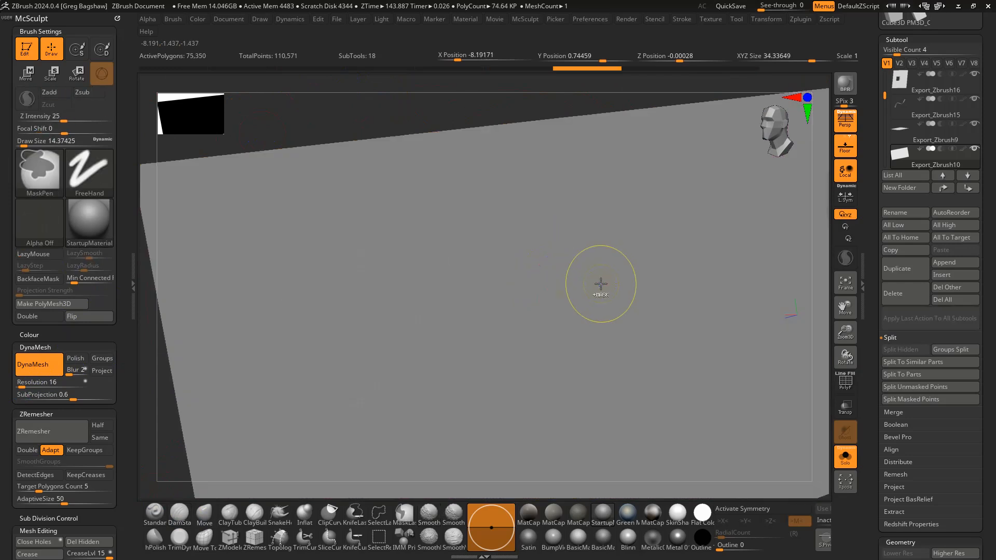
pyautogui.hotkey('shift', 'f')
pyautogui.hotkey('ctrl', 'z')
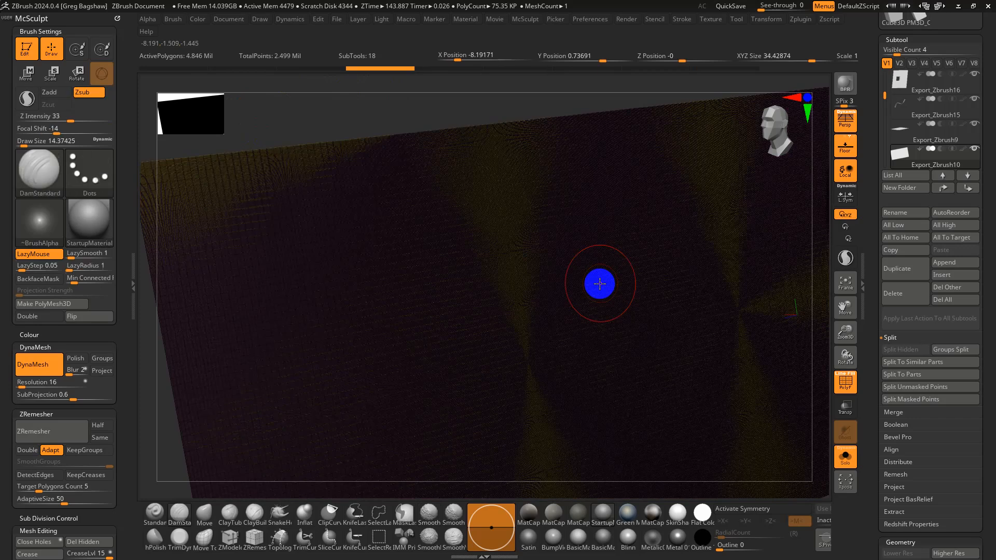
pyautogui.hotkey('ctrl', 'z')
pyautogui.hotkey('ctrl', 'z')
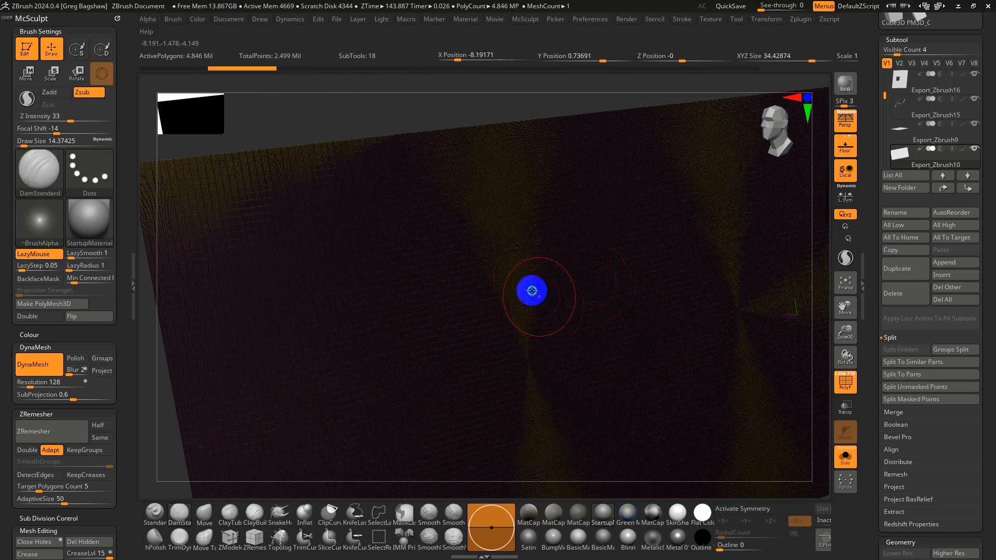
pyautogui.hotkey('ctrl', 'z')
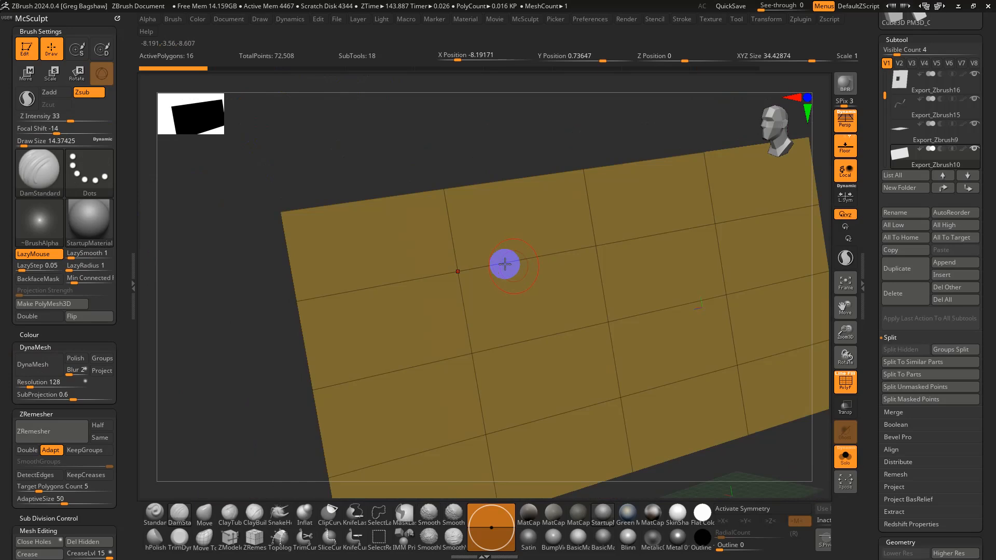
# Switch to File Explorer and extract Concrete_xeohbekga_8K_surface_ms.zip from the Downloads folder
pyautogui.moveTo(505, 264); pyautogui.dragTo(548, 267, button='right')
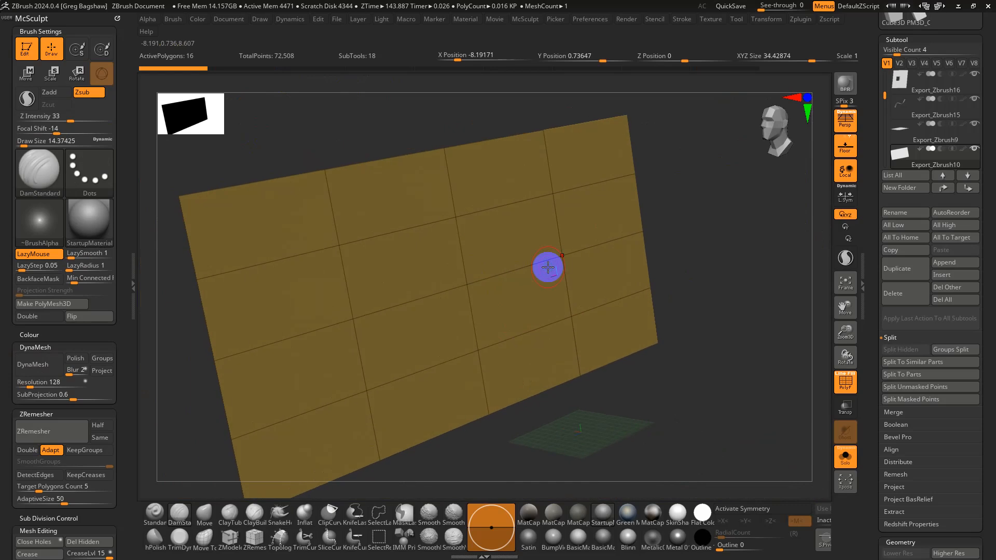
pyautogui.hotkey('alt', 'Tab')
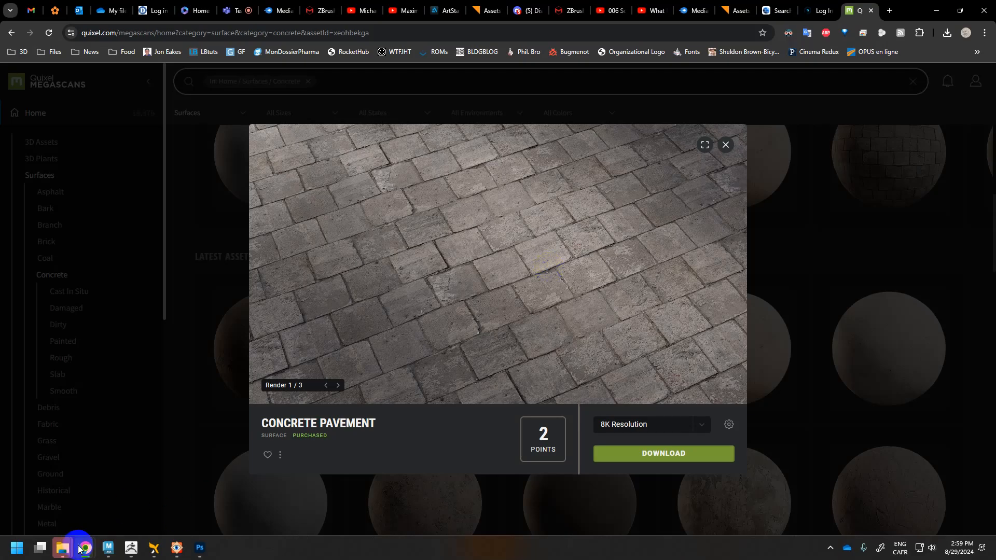
pyautogui.moveTo(71, 543)
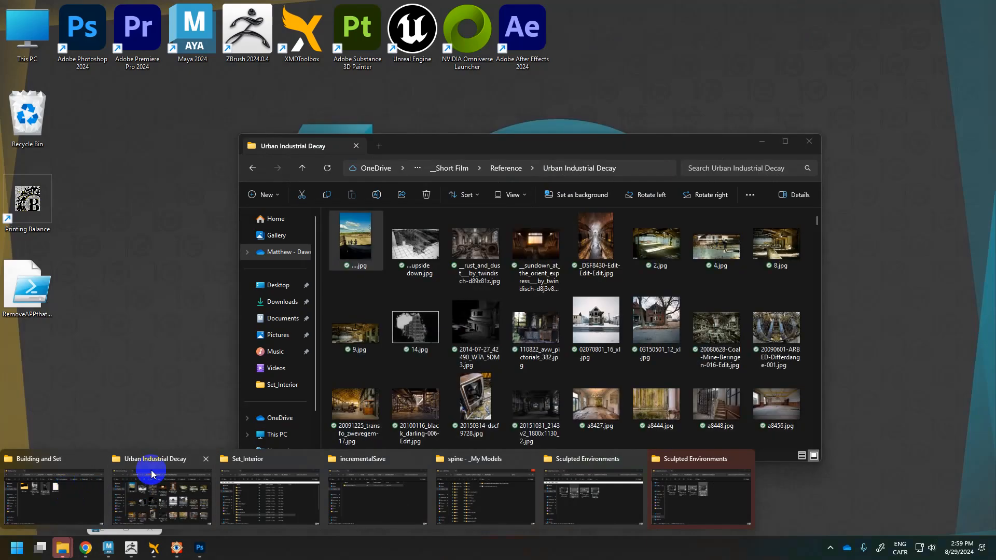
pyautogui.click(152, 474)
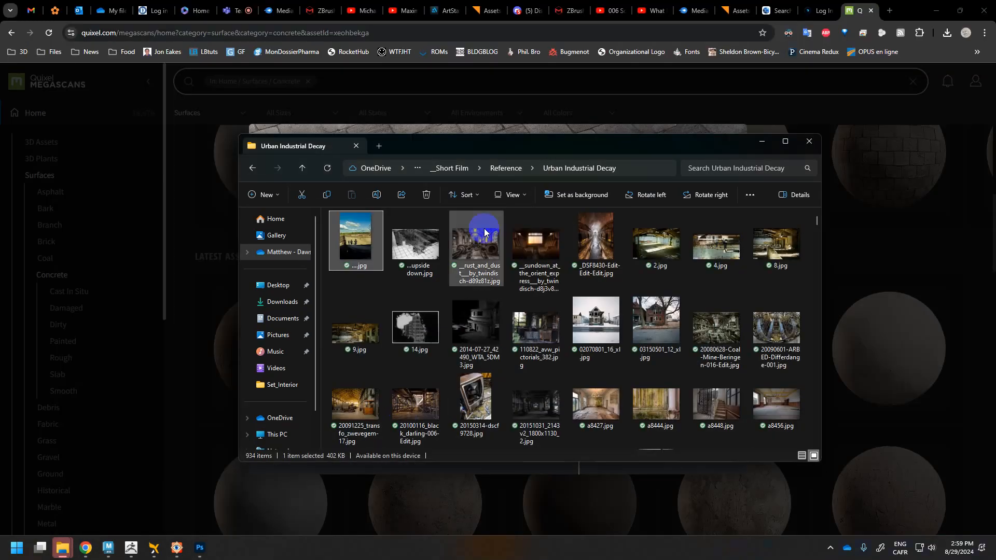
pyautogui.click(374, 255)
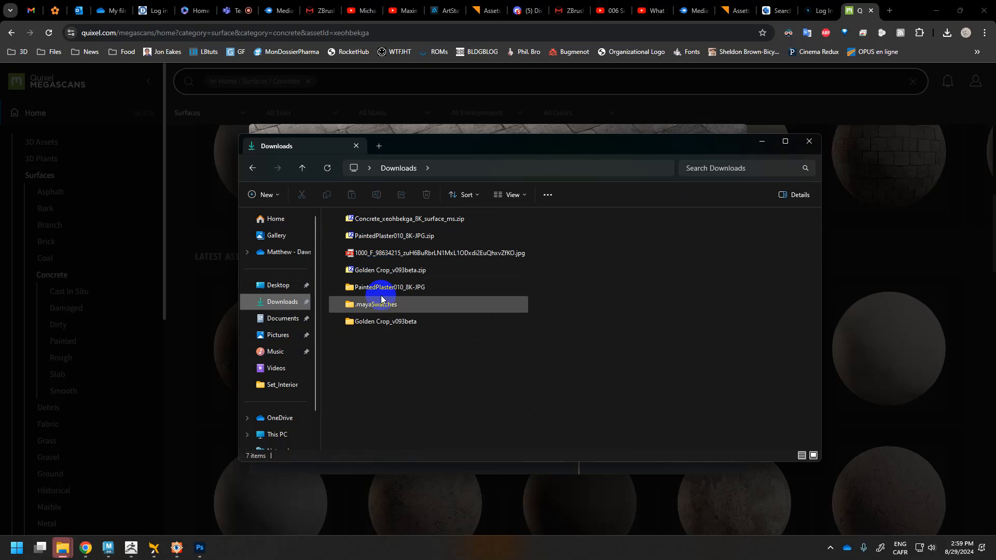
pyautogui.click(385, 236)
pyautogui.rightClick(384, 233)
pyautogui.click(400, 220)
pyautogui.rightClick(400, 220)
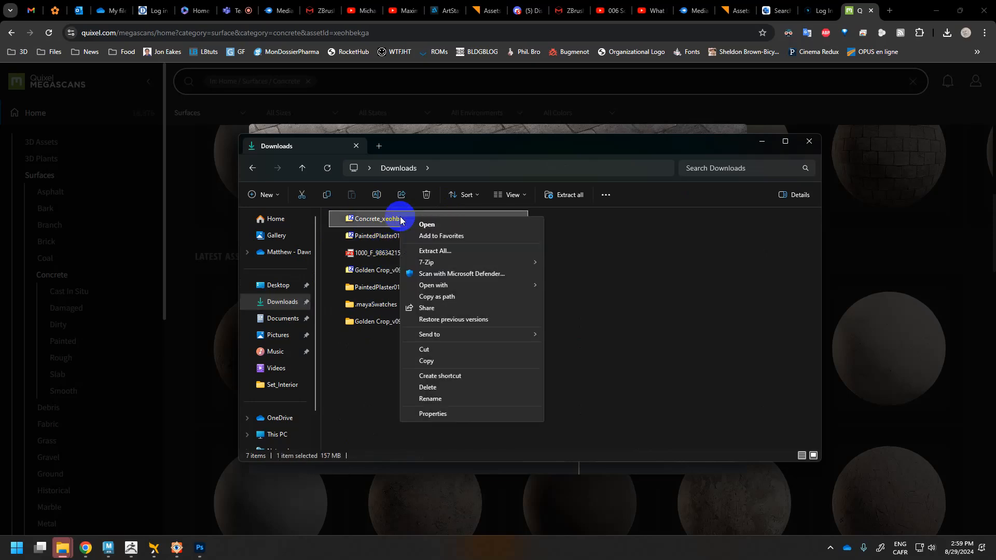
pyautogui.moveTo(491, 262)
pyautogui.click(567, 271)
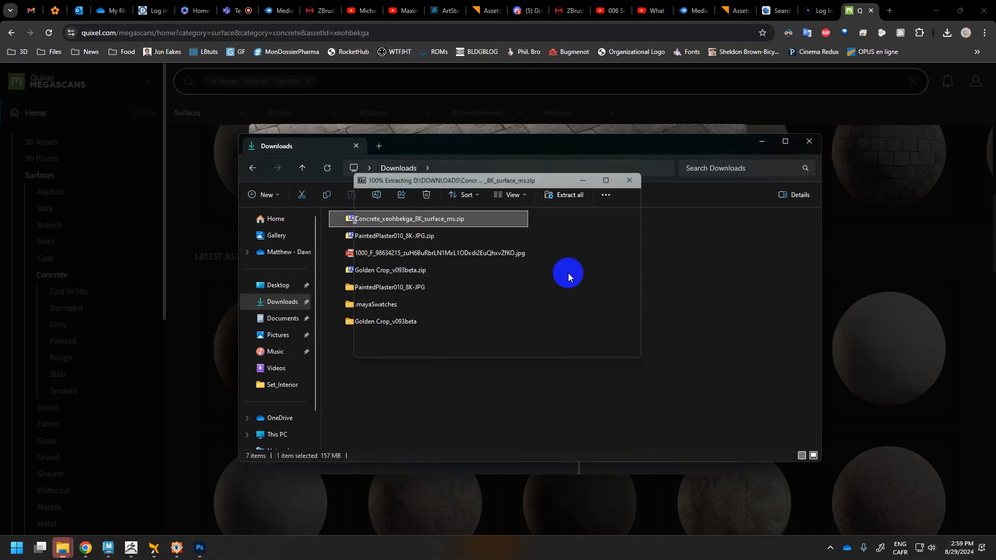
# Switch back to ZBrush, ZRemesh the back wall with a target polygon count of 5, and turn off the polyframe
pyautogui.hotkey('alt', 'Tab')
pyautogui.hotkey('alt', 'Tab')
pyautogui.hotkey('alt', 'Tab')
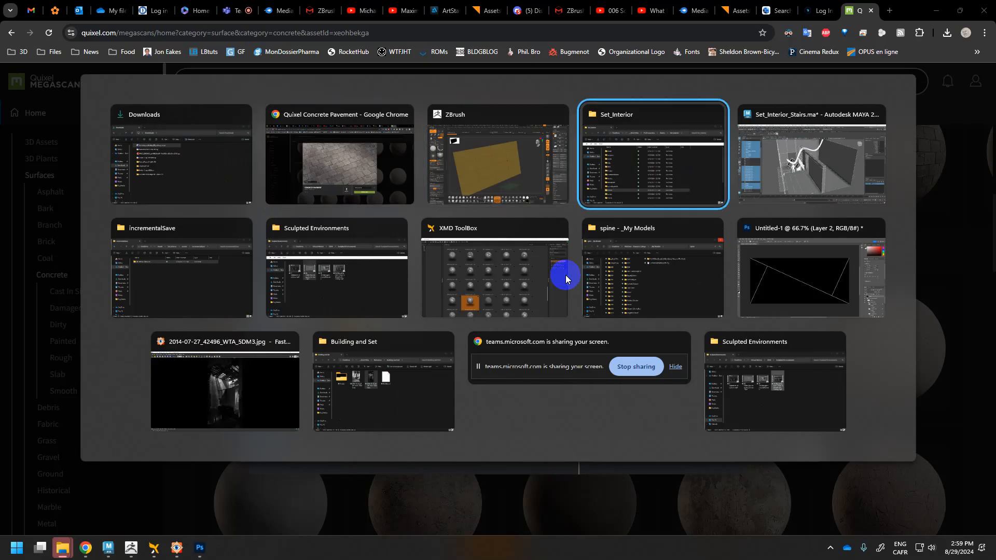
pyautogui.hotkey('alt', 'shift', 'Tab')
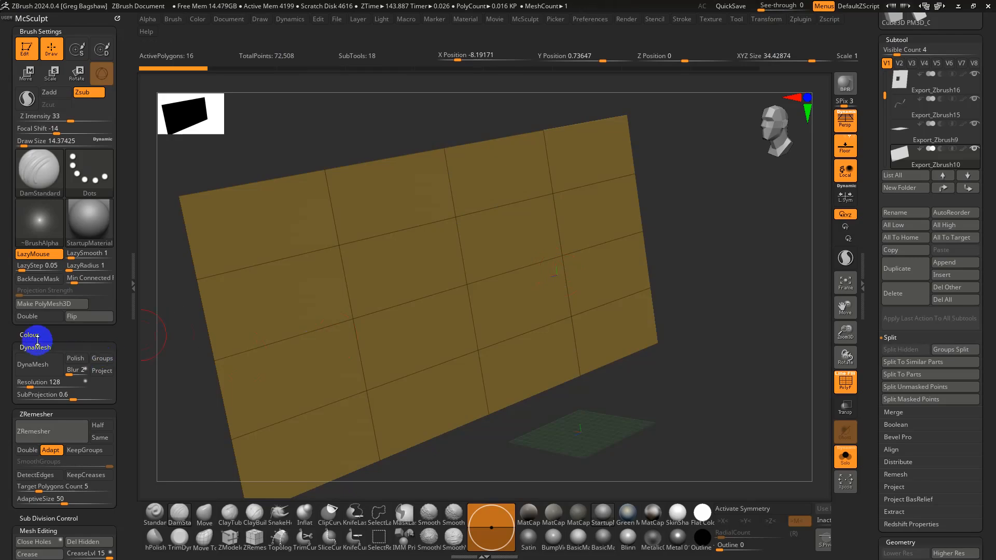
pyautogui.click(37, 344)
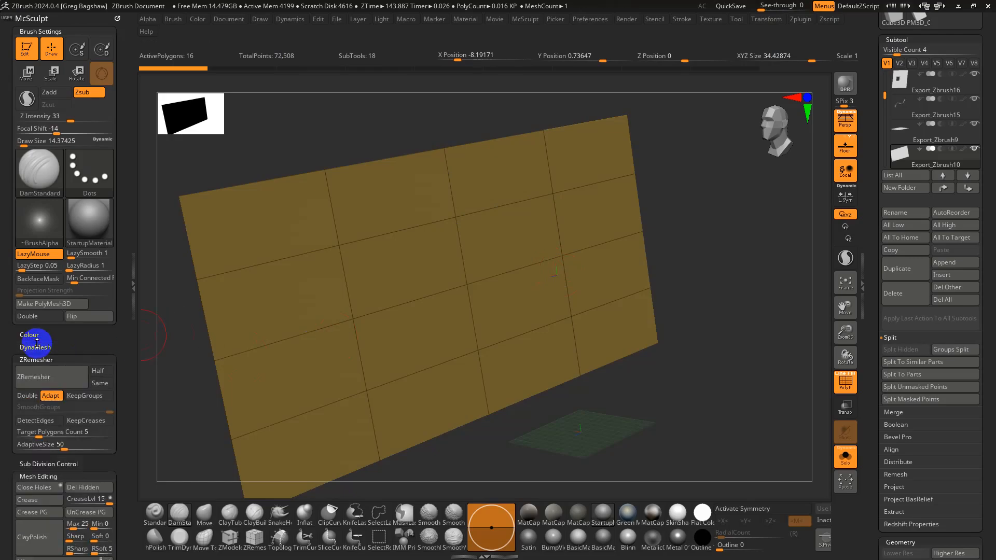
pyautogui.click(44, 377)
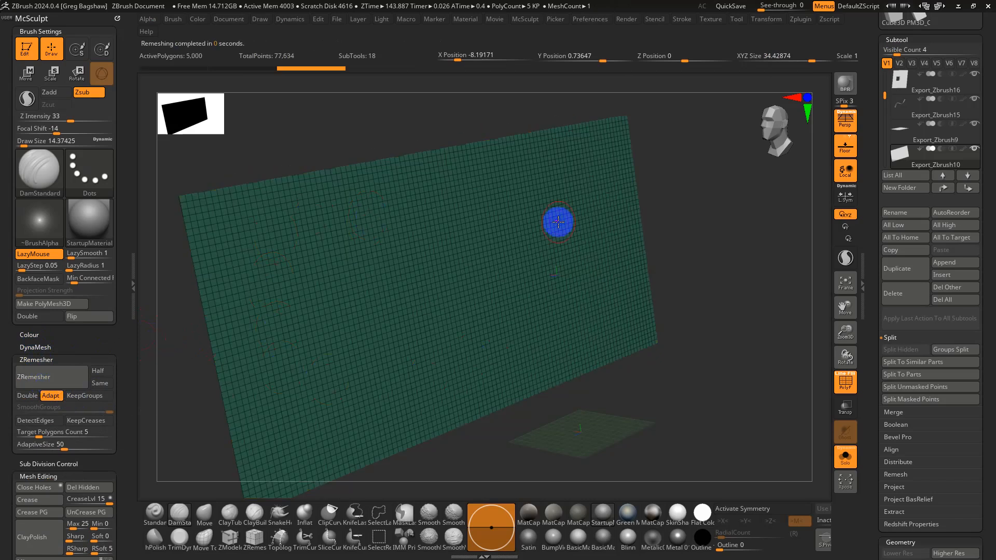
pyautogui.keyDown('alt'); pyautogui.moveTo(719, 281); pyautogui.dragTo(751, 280); pyautogui.keyUp('alt')
pyautogui.hotkey('shift', 'f')
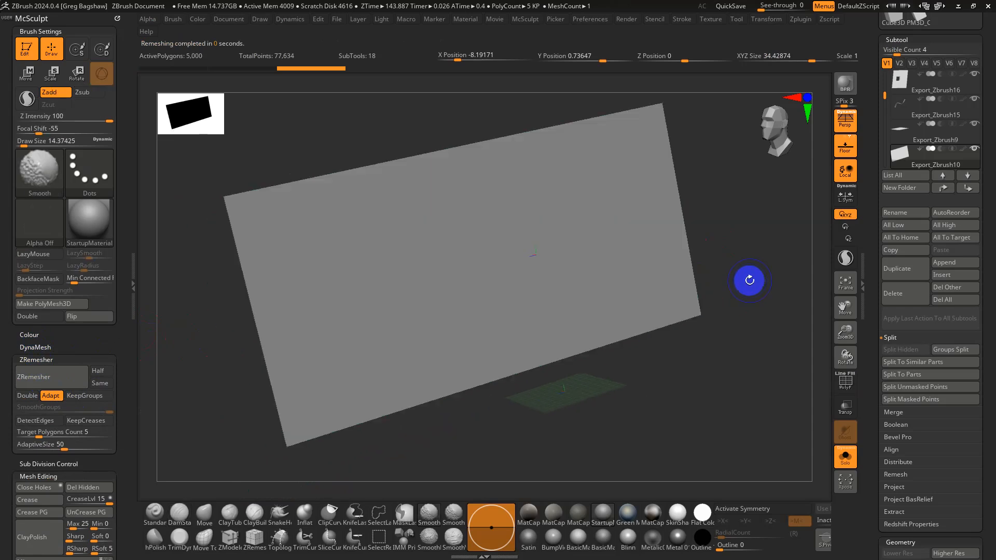
# Switch to XMD ToolBox, search the brushes for "bric", and load XMD_Bricks_01 into ZBrush
pyautogui.press('super')
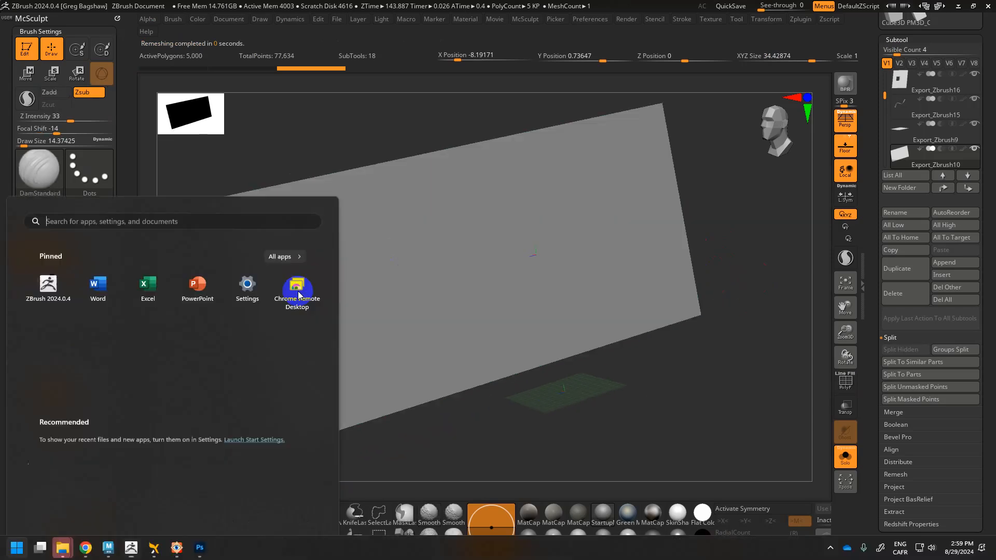
pyautogui.click(154, 548)
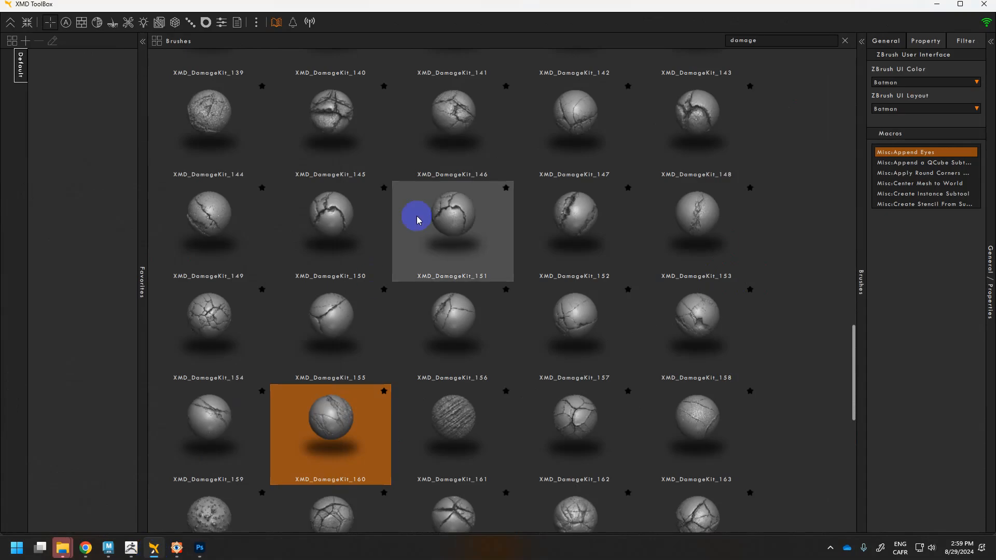
pyautogui.moveTo(855, 332)
pyautogui.mouseDown()
pyautogui.moveTo(840, 65)
pyautogui.moveTo(836, 42)
pyautogui.moveTo(822, 40)
pyautogui.mouseUp()
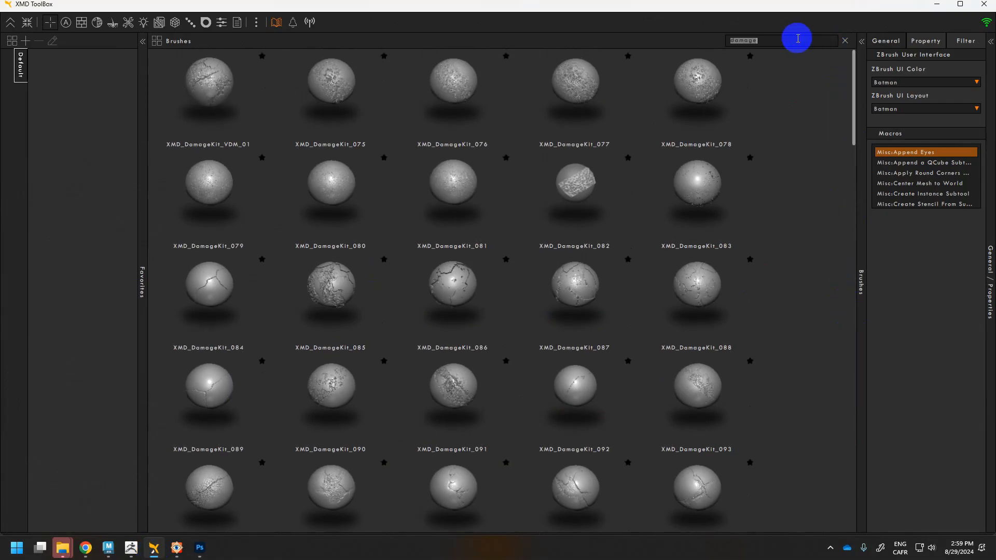
pyautogui.write('bric')
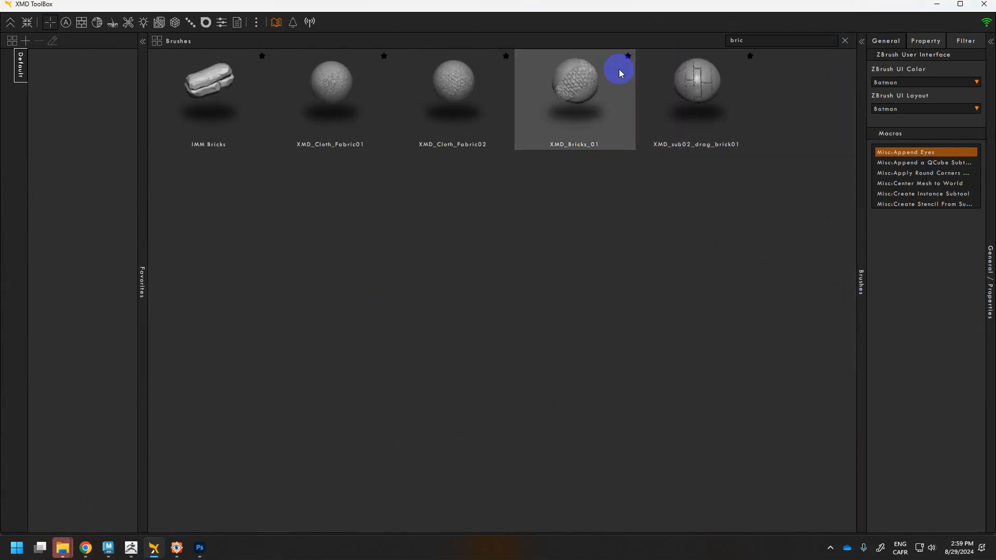
pyautogui.click(564, 79)
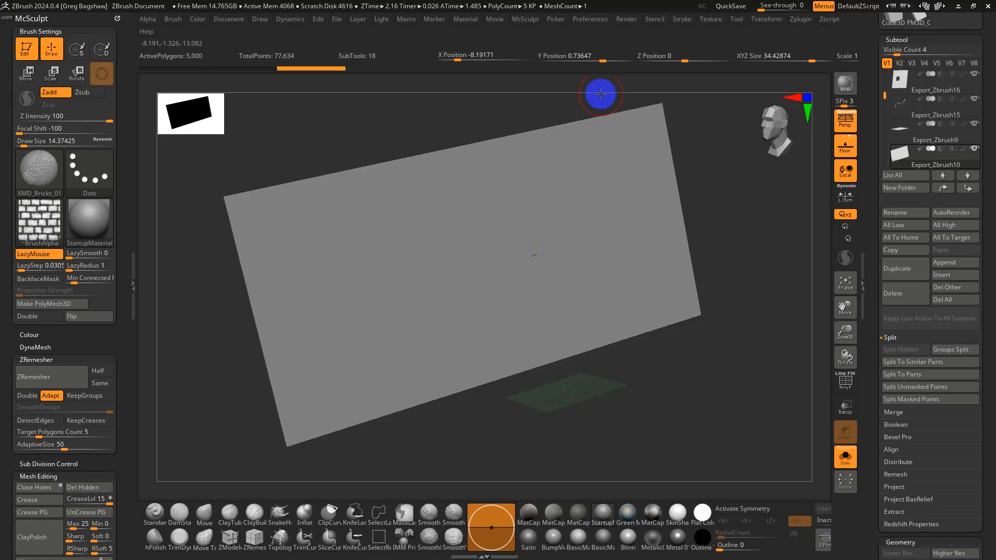
# Set the draw size to about 67, test and undo a brick stroke on the wall, and set the intensity to 21
pyautogui.press('s')
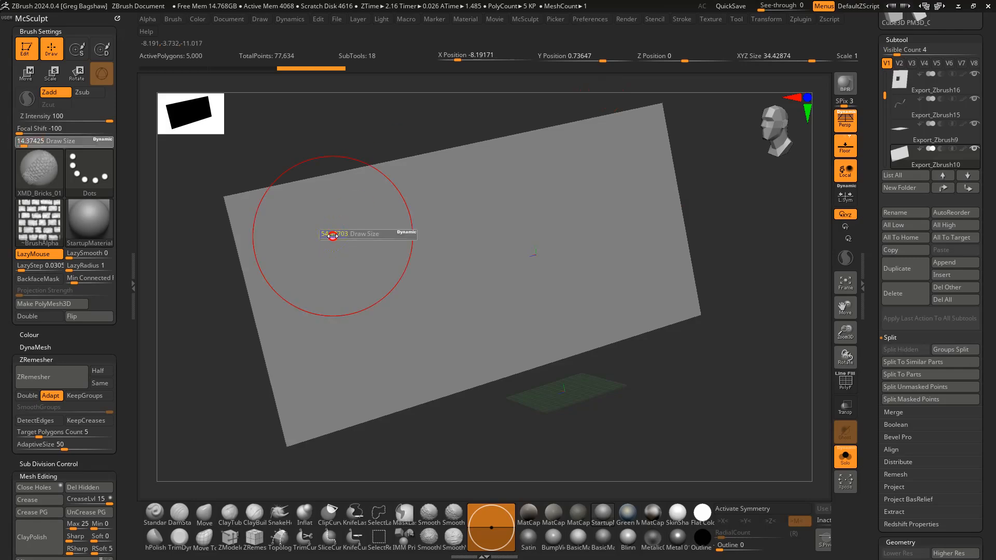
pyautogui.moveTo(329, 236)
pyautogui.mouseDown()
pyautogui.moveTo(333, 282)
pyautogui.moveTo(373, 388)
pyautogui.mouseUp()
pyautogui.hotkey('ctrl', 'z')
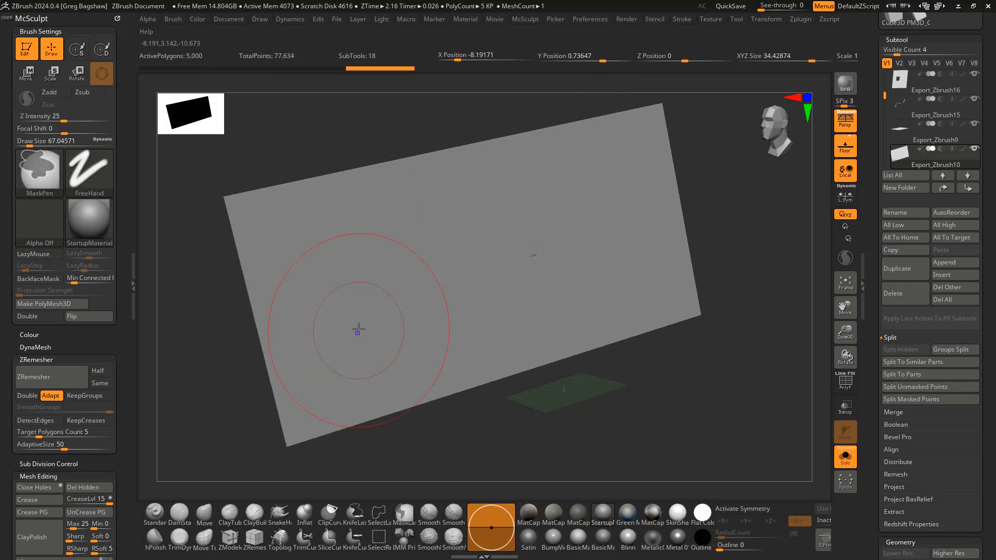
pyautogui.press('u')
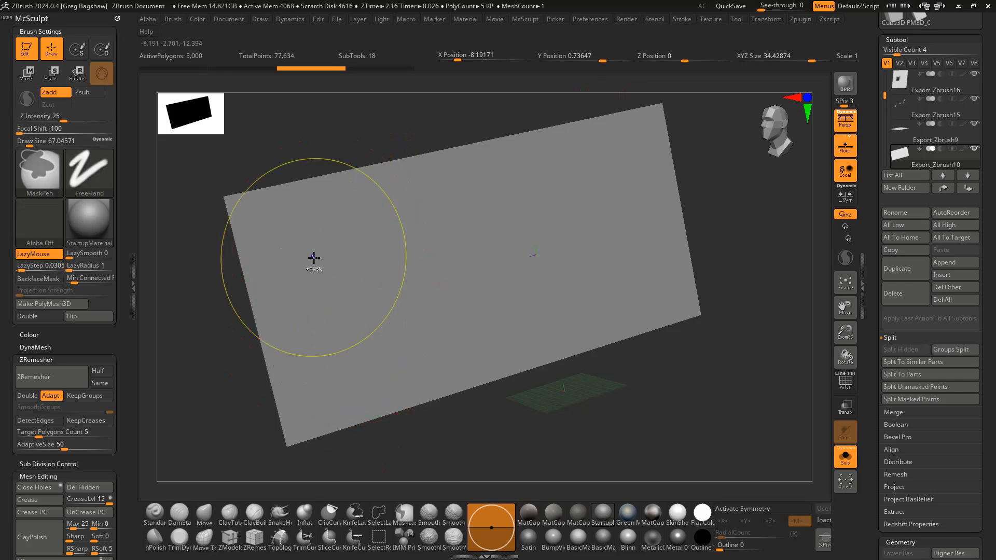
# Subdivide the back wall three times to reach subdivision level 4, checking the mesh with the polyframe
pyautogui.hotkey('ctrl', 'd')
pyautogui.hotkey('ctrl', 'd')
pyautogui.hotkey('shift', 'f')
pyautogui.hotkey('shift', 'f')
pyautogui.hotkey('ctrl', 'd')
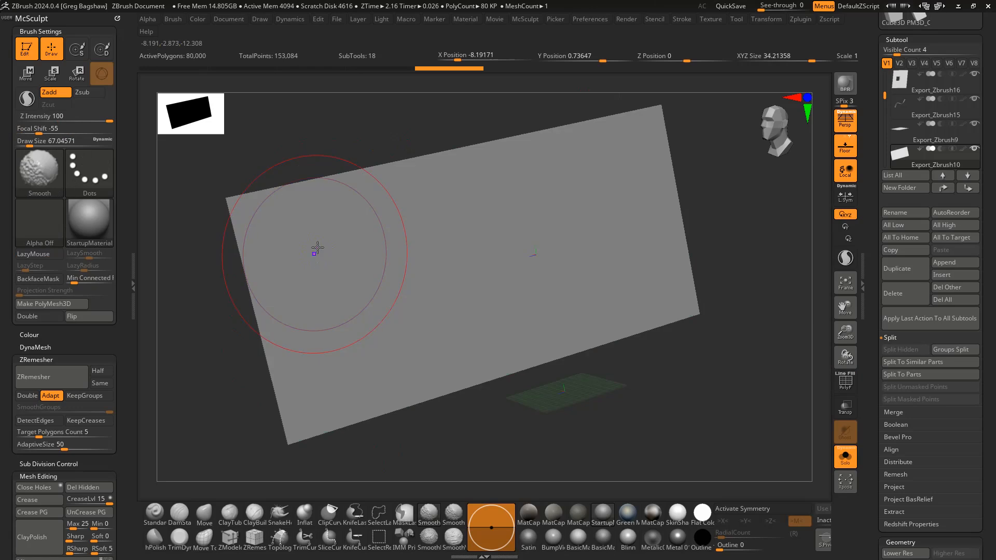
# Sculpt overlapping columns of bricks across the full width of the wall with the XMD_Bricks_01 brush
pyautogui.moveTo(274, 208)
pyautogui.mouseDown()
pyautogui.moveTo(324, 376)
pyautogui.moveTo(394, 307)
pyautogui.mouseUp()
pyautogui.moveTo(370, 175); pyautogui.dragTo(431, 427)
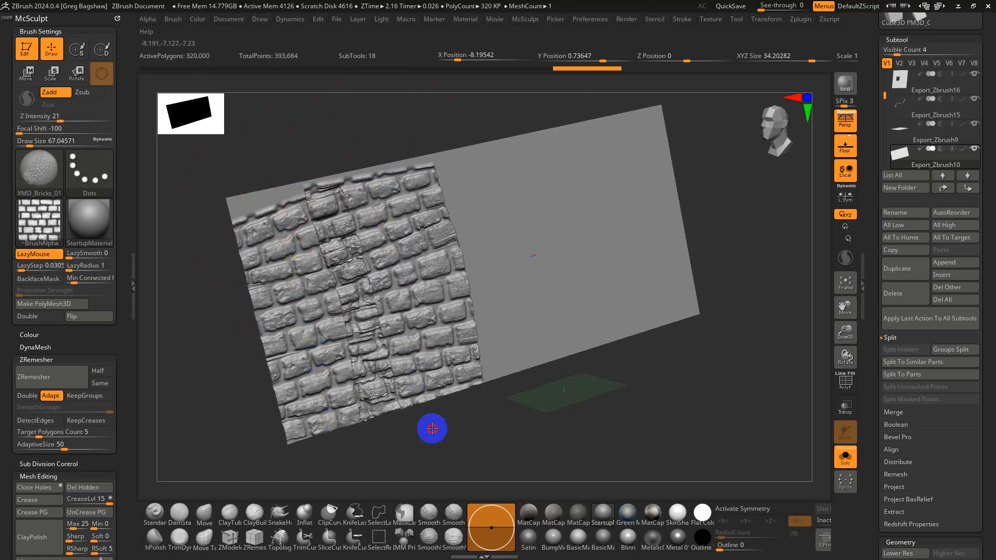
pyautogui.moveTo(447, 162)
pyautogui.mouseDown()
pyautogui.moveTo(505, 385)
pyautogui.moveTo(519, 402)
pyautogui.mouseUp()
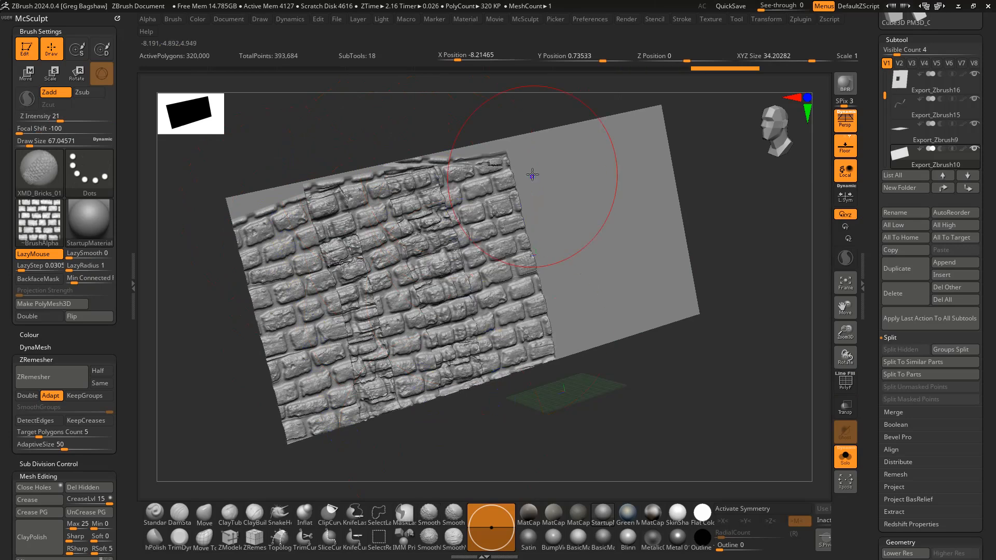
pyautogui.moveTo(527, 152); pyautogui.dragTo(594, 378)
pyautogui.moveTo(614, 106); pyautogui.dragTo(674, 318)
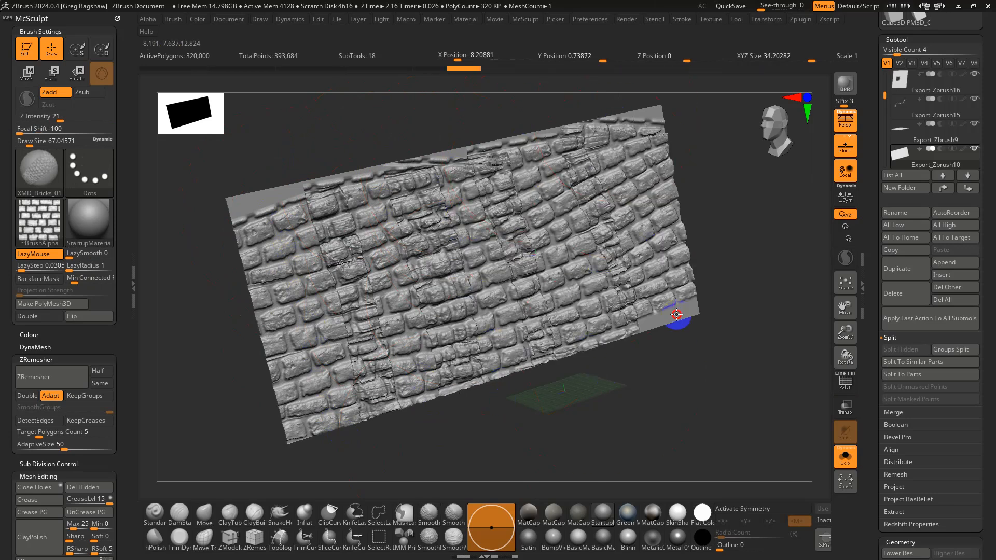
# Undo all the brick strokes on the wall
pyautogui.hotkey('ctrl', 'z')
pyautogui.hotkey('ctrl', 'z')
pyautogui.hotkey('ctrl', 'z')
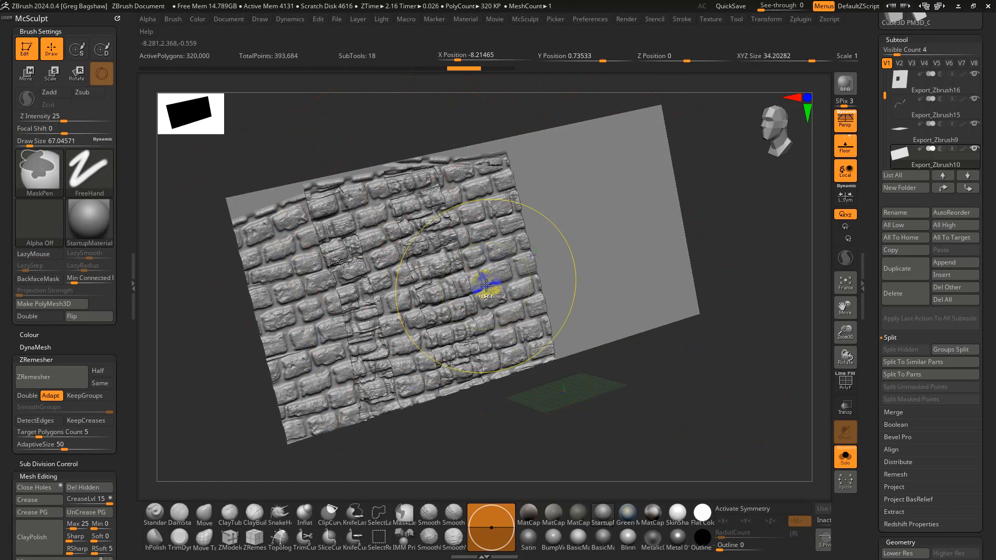
pyautogui.hotkey('ctrl', 'z')
pyautogui.hotkey('ctrl', 'z')
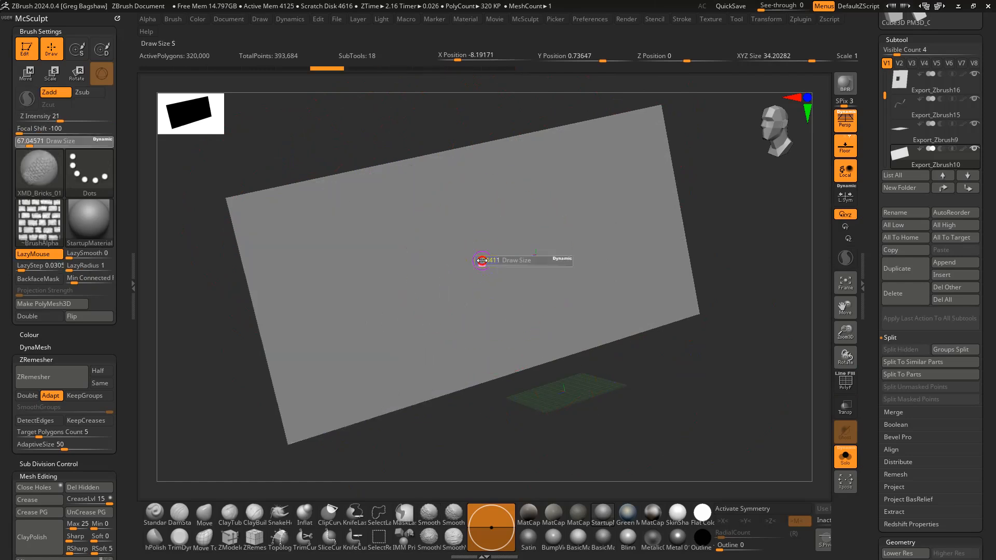
# Load the XMD_sub02_drag_brick01 brush from XMD ToolBox and return to ZBrush
pyautogui.hotkey('alt', 'Tab')
pyautogui.click(696, 75)
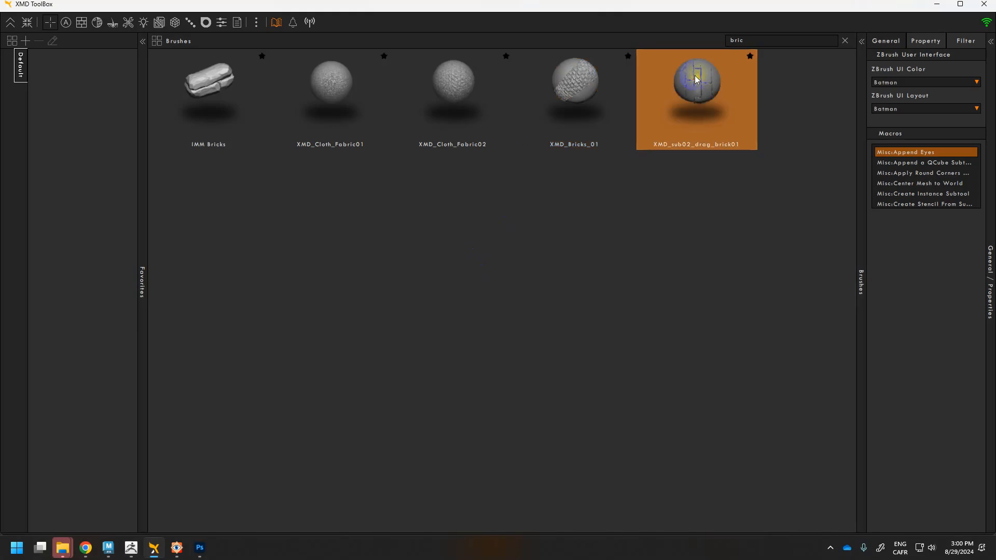
pyautogui.hotkey('alt', 'Tab')
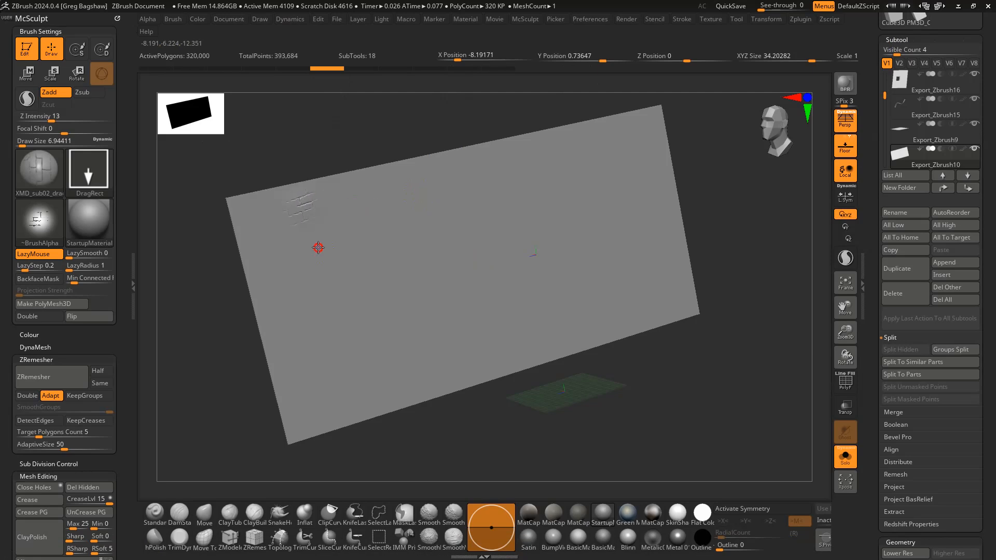
# Try out several brick stamps of different sizes on the wall with the XMD_sub02_drag_brick01 brush
pyautogui.moveTo(331, 307); pyautogui.dragTo(332, 311)
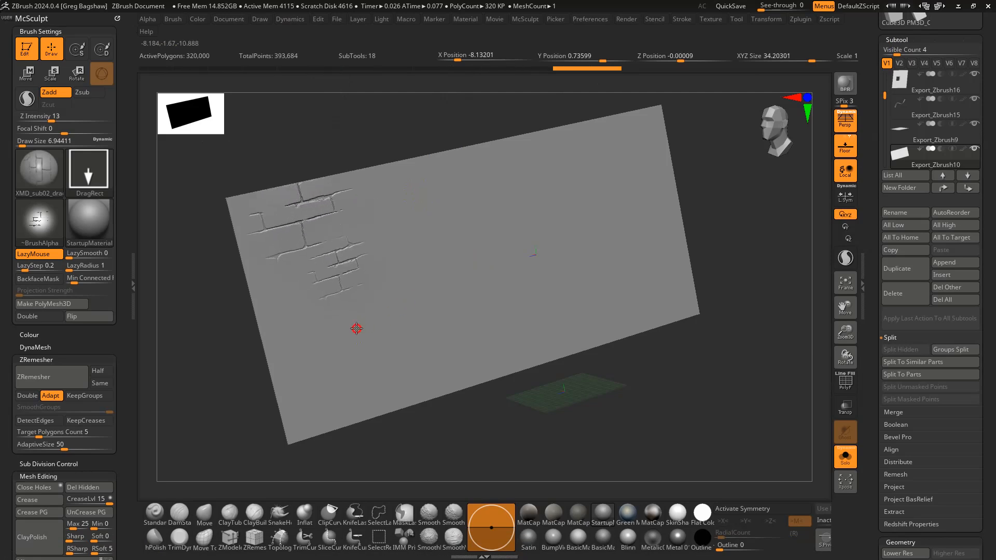
pyautogui.moveTo(359, 359)
pyautogui.mouseDown()
pyautogui.moveTo(373, 372)
pyautogui.moveTo(365, 374)
pyautogui.mouseUp()
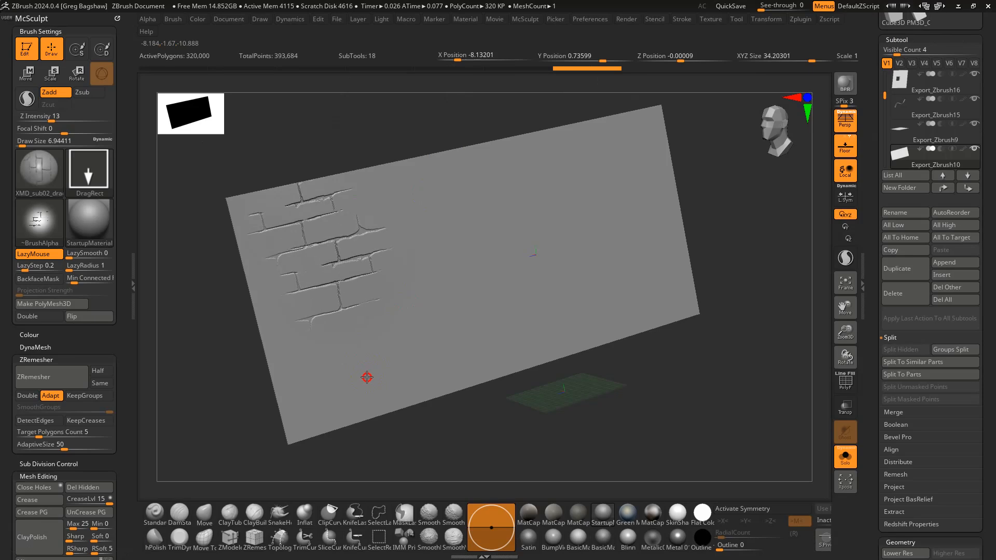
pyautogui.moveTo(520, 282); pyautogui.dragTo(493, 326)
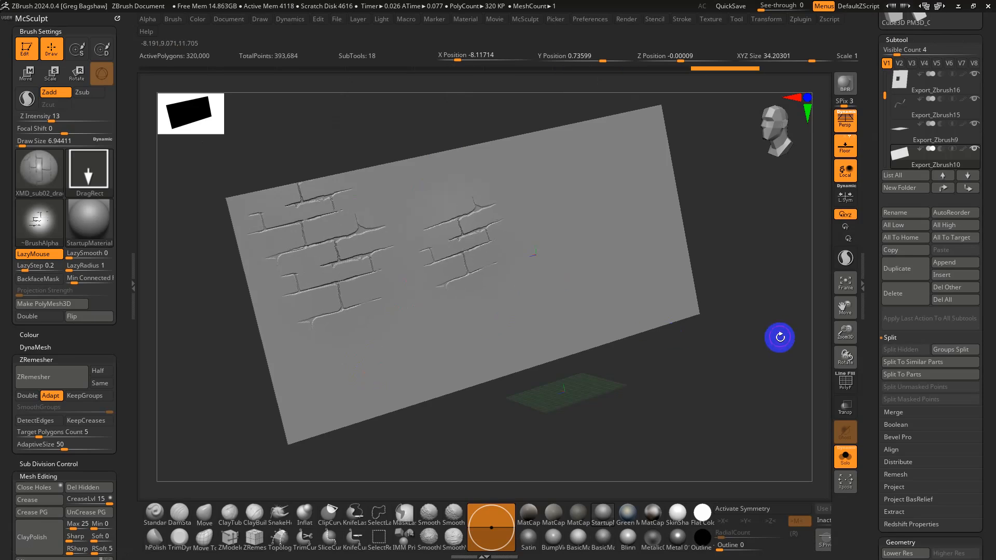
# Turn off Solo mode and examine the back wall in the context of the whole interior scene
pyautogui.click(846, 456)
pyautogui.keyDown('ctrl'); pyautogui.moveTo(647, 296); pyautogui.dragTo(658, 332, button='right'); pyautogui.keyUp('ctrl')
pyautogui.keyDown('alt'); pyautogui.moveTo(457, 278); pyautogui.dragTo(673, 374, button='right'); pyautogui.keyUp('alt')
pyautogui.keyDown('ctrl'); pyautogui.moveTo(580, 320); pyautogui.dragTo(618, 361, button='right'); pyautogui.keyUp('ctrl')
pyautogui.keyDown('alt'); pyautogui.moveTo(441, 269); pyautogui.dragTo(579, 322, button='right'); pyautogui.keyUp('alt')
pyautogui.moveTo(639, 307); pyautogui.dragTo(482, 295, button='right')
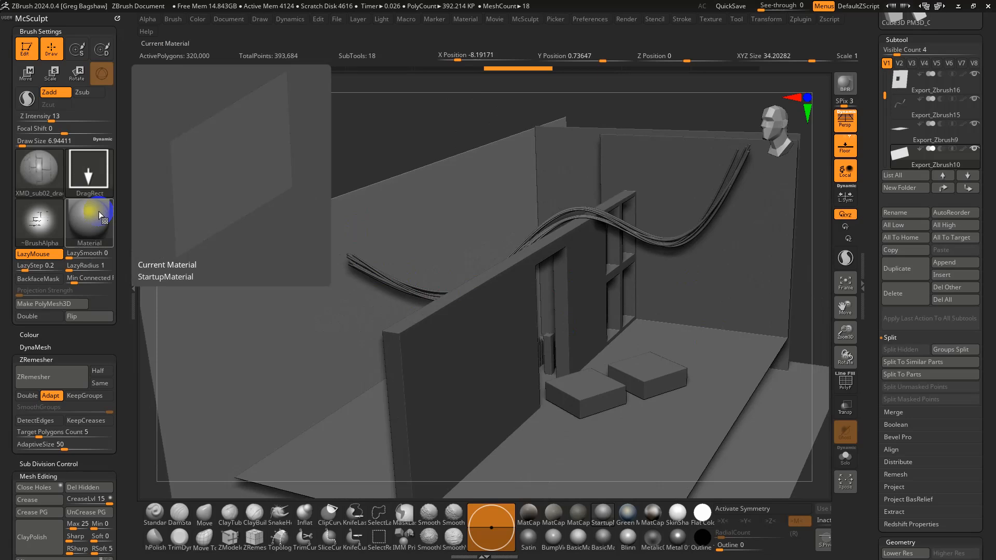
# Isolate the back wall with Solo mode, check its polyframe, and bring its Geometry subdivision settings into view
pyautogui.click(852, 461)
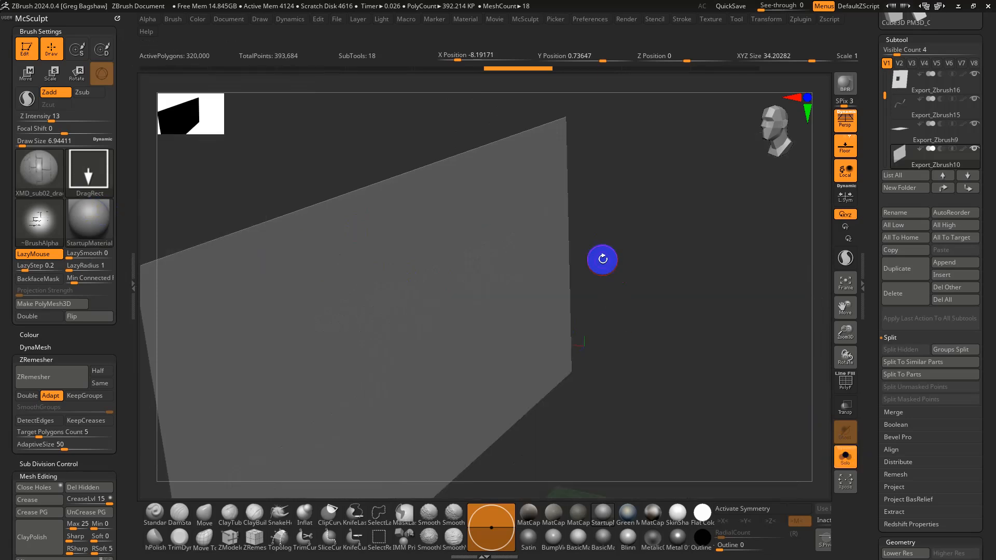
pyautogui.moveTo(601, 260)
pyautogui.mouseDown(button='right')
pyautogui.moveTo(589, 278)
pyautogui.moveTo(558, 251)
pyautogui.moveTo(583, 267)
pyautogui.mouseUp(button='right')
pyautogui.hotkey('shift', 'f')
pyautogui.hotkey('shift', 'f')
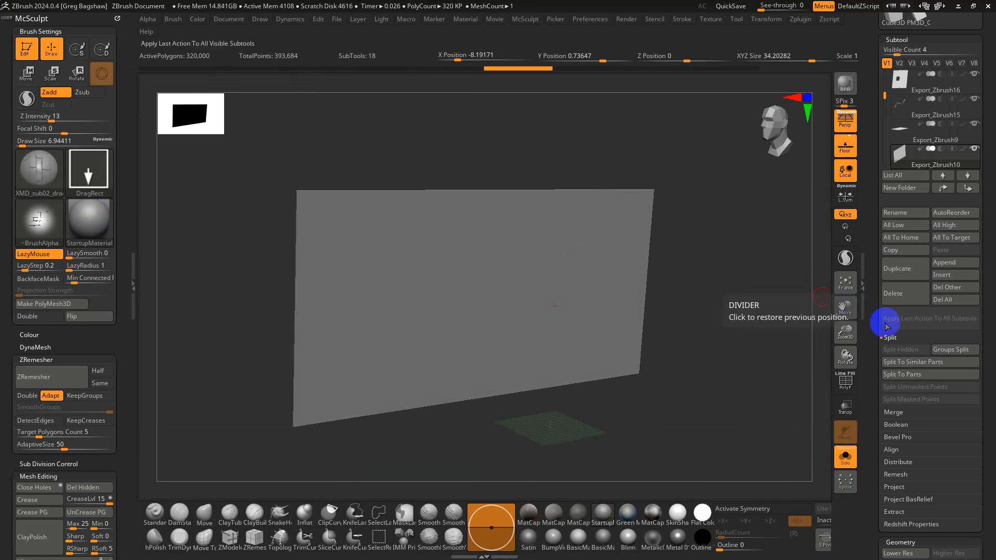
pyautogui.moveTo(872, 345); pyautogui.dragTo(871, 249)
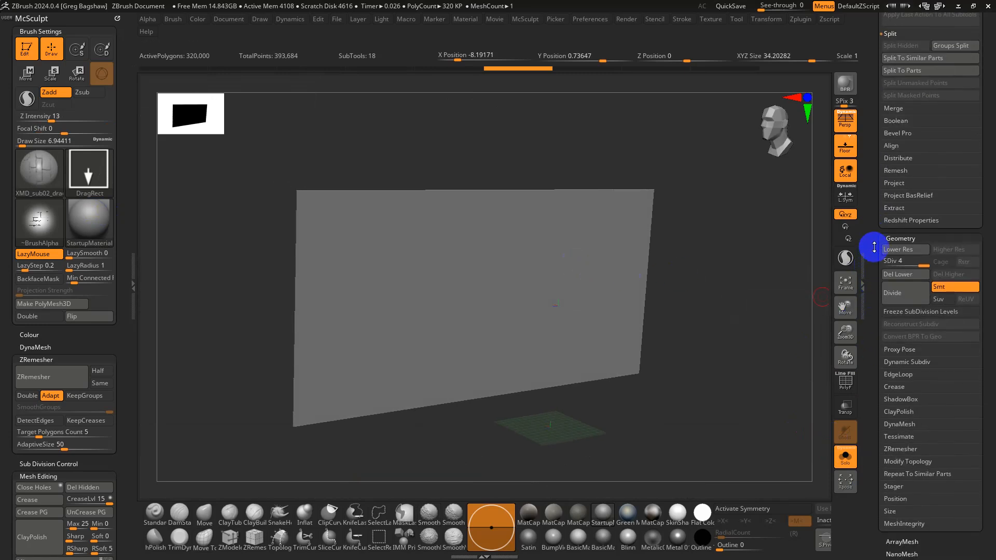
# Activate surface noise on the back wall with Noise Scale about 316 and Strength 0.00152
pyautogui.click(899, 237)
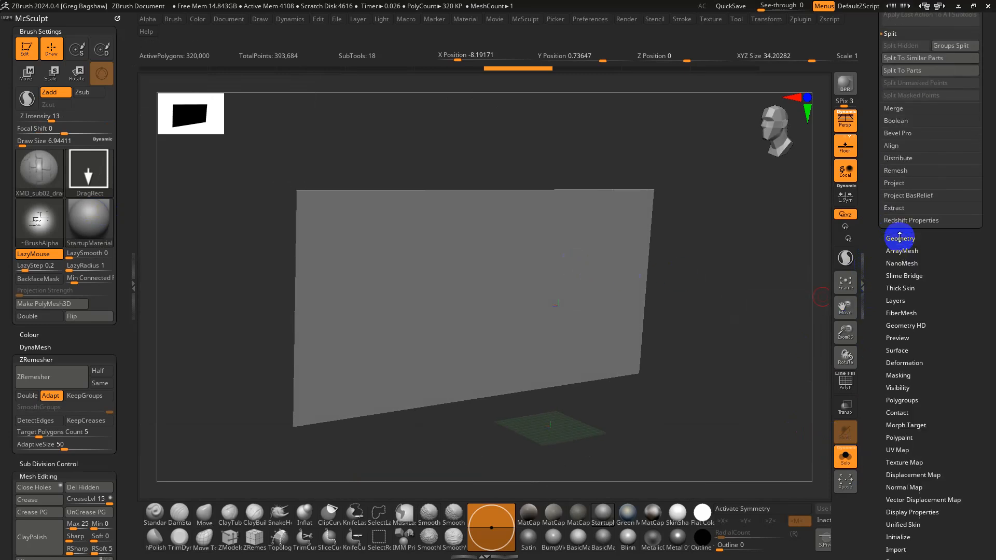
pyautogui.moveTo(881, 341); pyautogui.dragTo(875, 309)
pyautogui.click(892, 313)
pyautogui.click(892, 324)
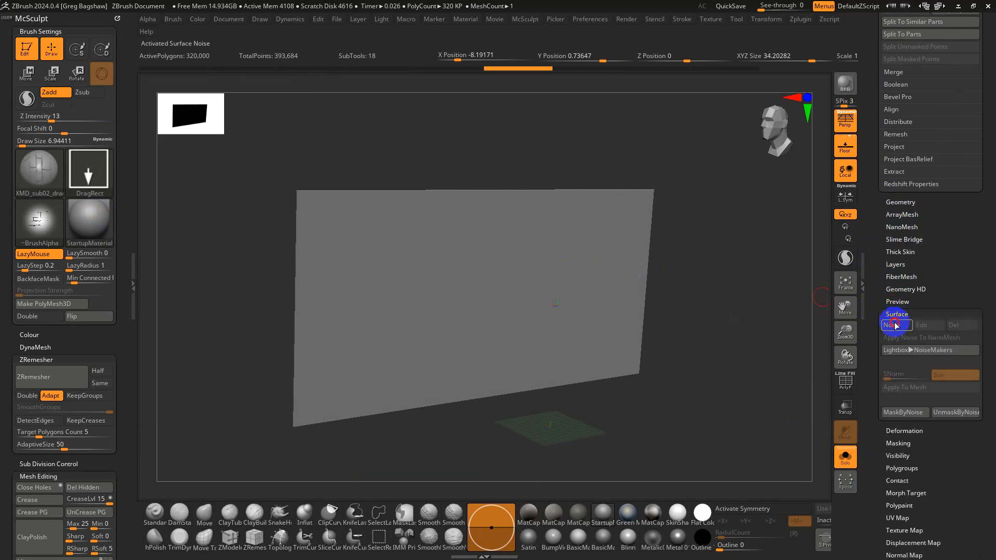
pyautogui.moveTo(881, 184); pyautogui.dragTo(936, 182)
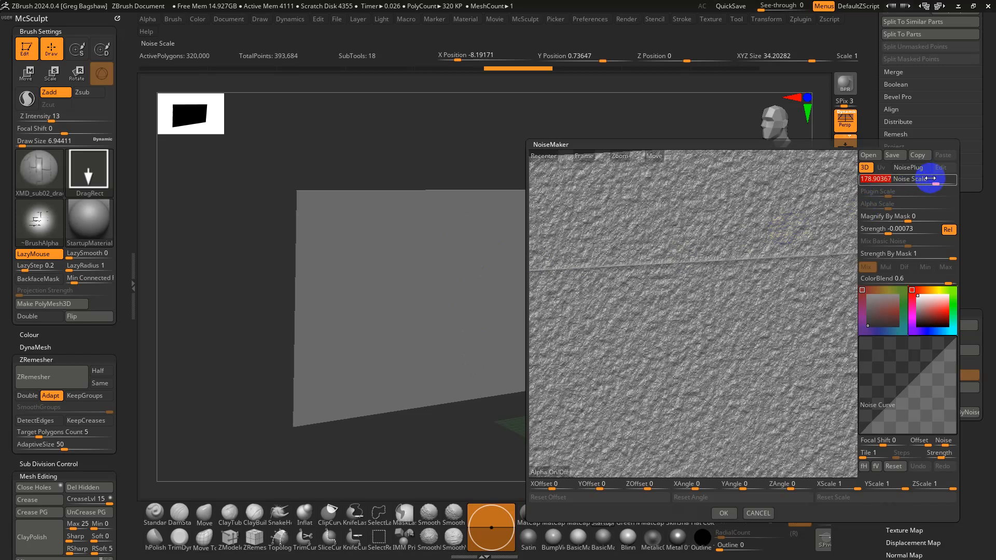
pyautogui.moveTo(935, 179)
pyautogui.mouseDown()
pyautogui.moveTo(904, 232)
pyautogui.moveTo(889, 223)
pyautogui.moveTo(927, 185)
pyautogui.moveTo(913, 183)
pyautogui.moveTo(943, 179)
pyautogui.mouseUp()
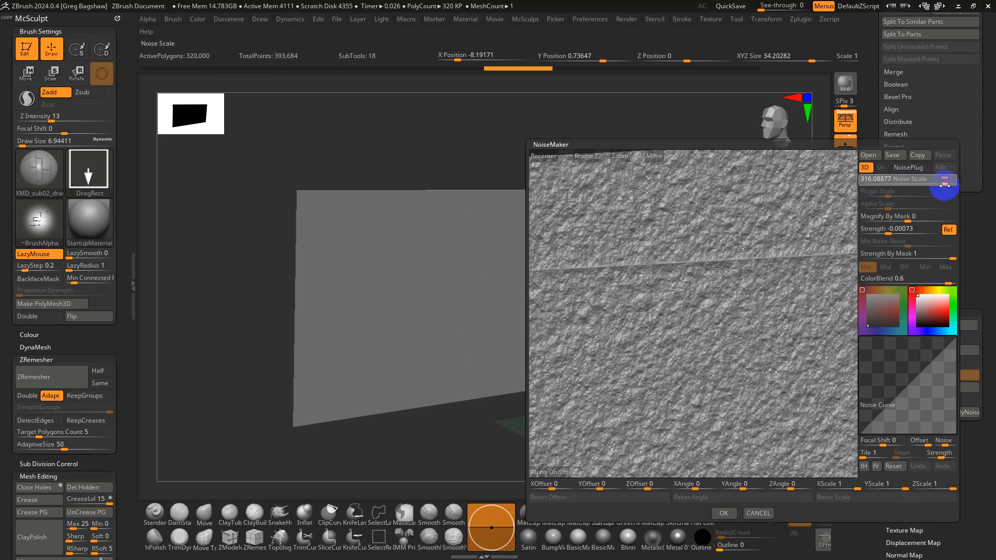
pyautogui.moveTo(892, 228); pyautogui.dragTo(913, 232)
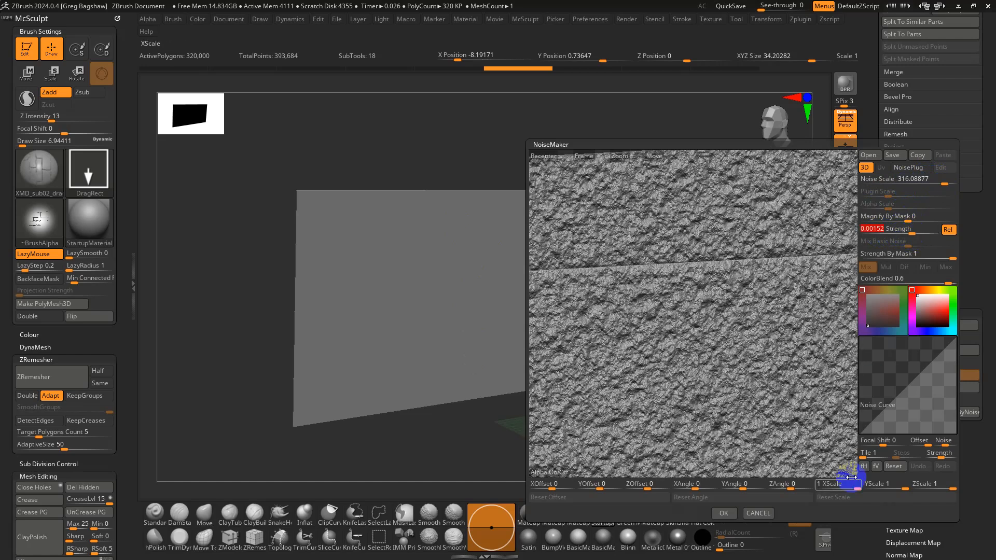
pyautogui.click(726, 514)
# Examine the rough noise up close and try to apply it to the wall mesh
pyautogui.keyDown('ctrl'); pyautogui.moveTo(575, 325); pyautogui.dragTo(590, 364, button='right'); pyautogui.keyUp('ctrl')
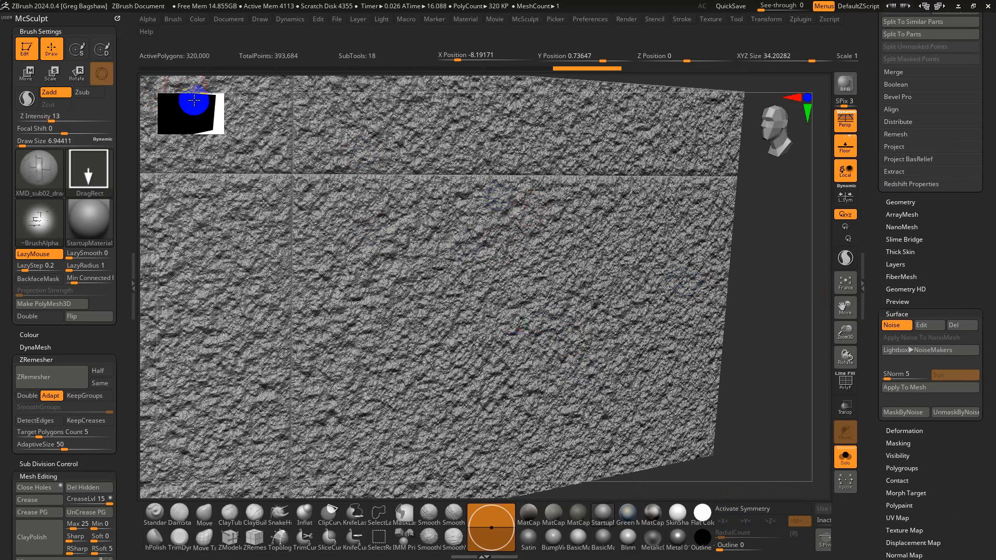
pyautogui.click(905, 387)
pyautogui.keyDown('ctrl'); pyautogui.moveTo(554, 280); pyautogui.dragTo(510, 222, button='right'); pyautogui.keyUp('ctrl')
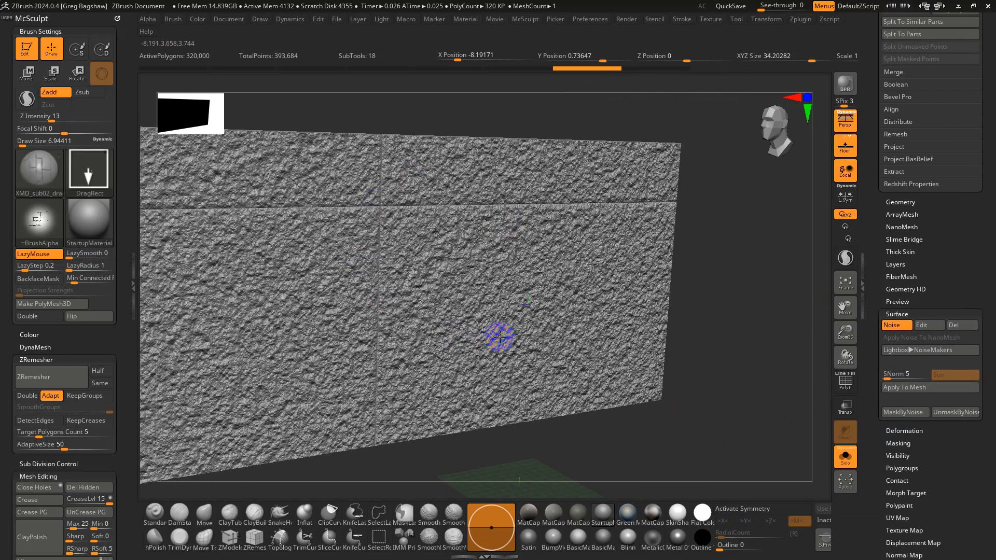
pyautogui.click(891, 326)
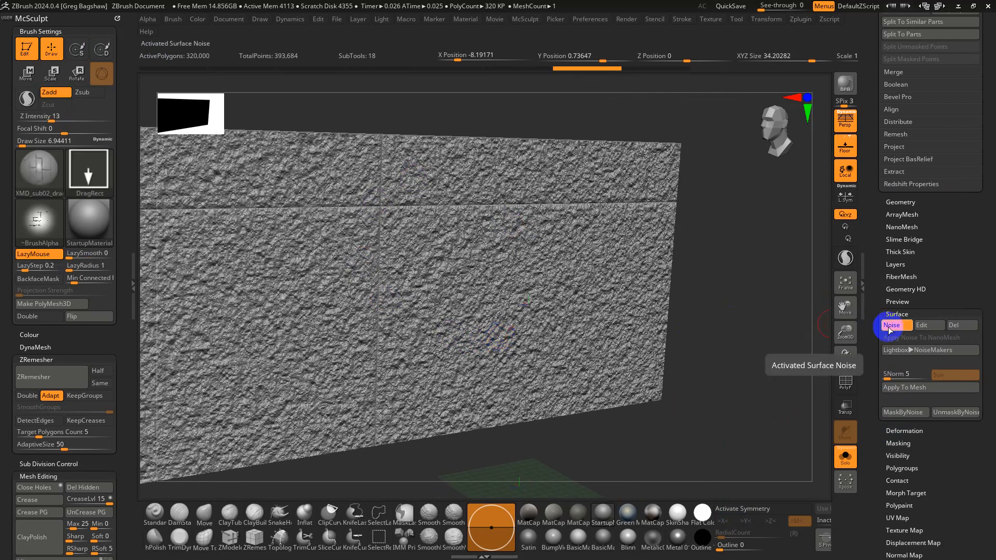
# Load xeohbekga_8K_Displacement.exr from the downloaded Concrete_xeohbekga_8K_surface_ms folder as the alpha of the wall's surface noise
pyautogui.click(923, 325)
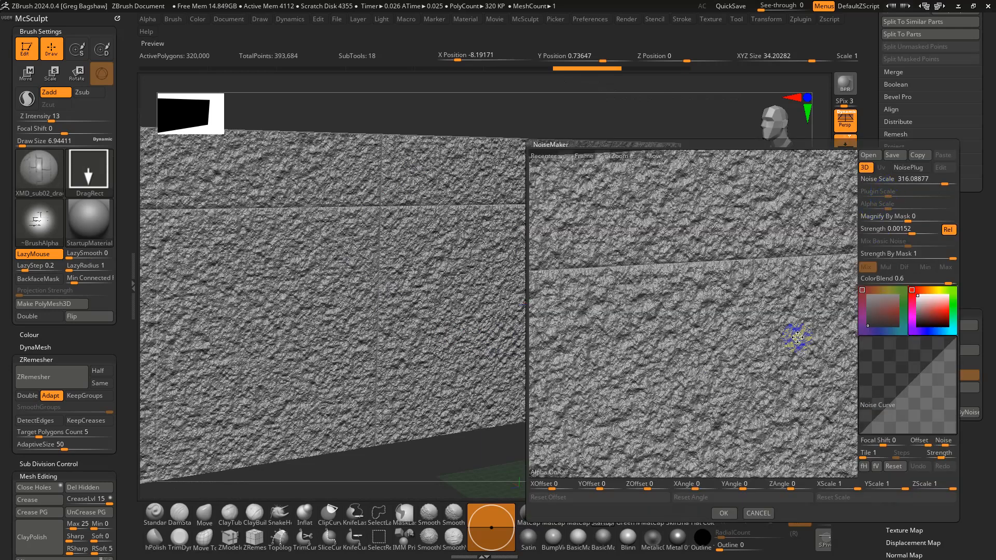
pyautogui.keyDown('alt'); pyautogui.moveTo(742, 332); pyautogui.dragTo(720, 275); pyautogui.keyUp('alt')
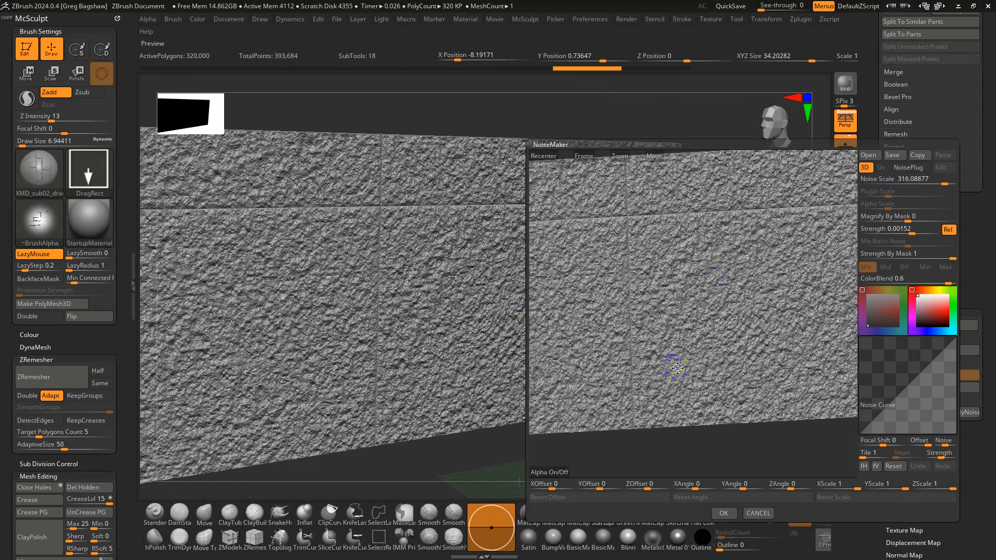
pyautogui.click(555, 473)
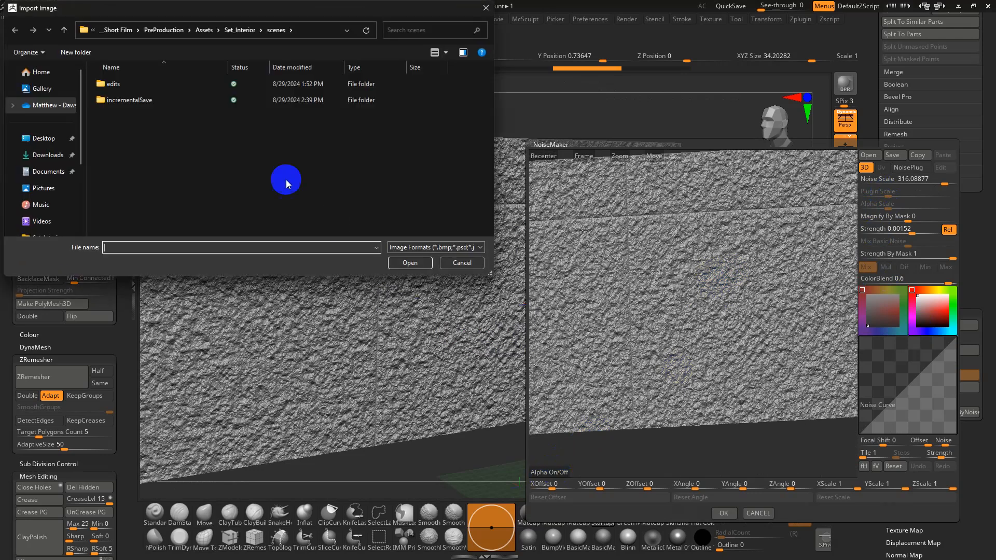
pyautogui.click(53, 165)
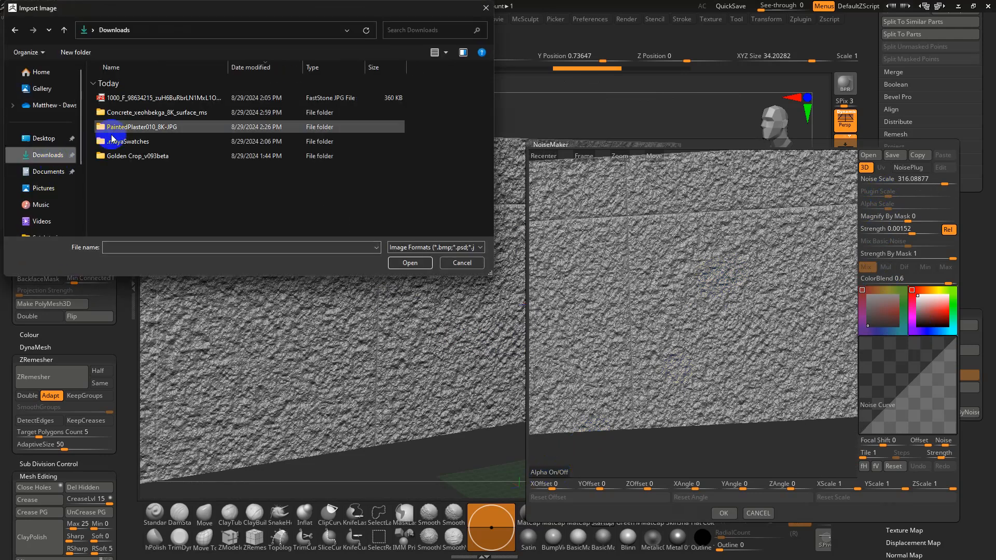
pyautogui.doubleClick(141, 119)
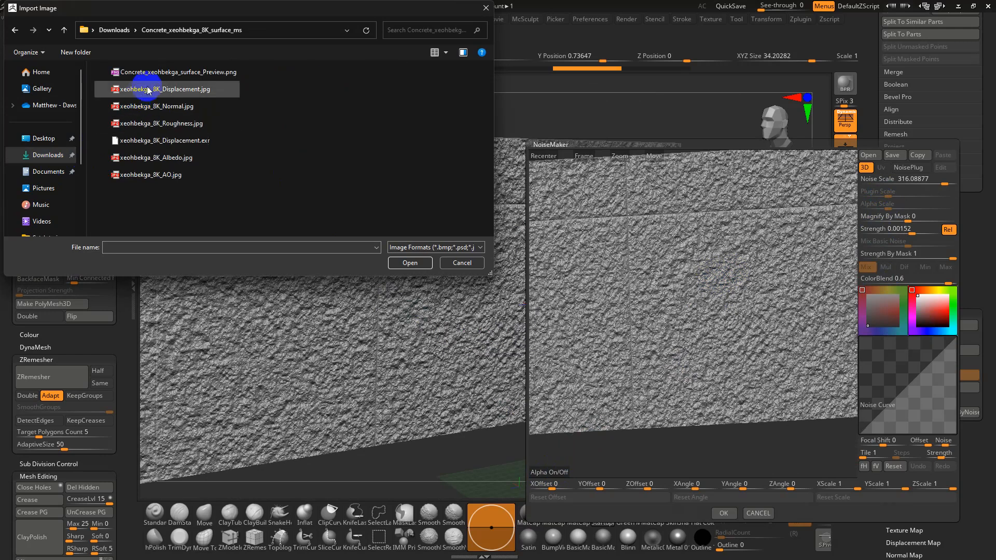
pyautogui.click(153, 144)
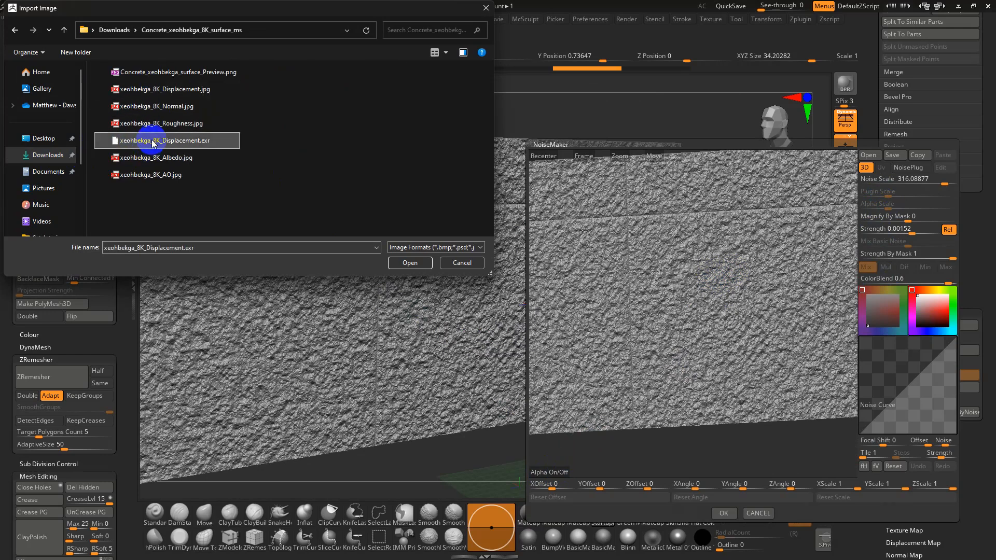
pyautogui.click(408, 263)
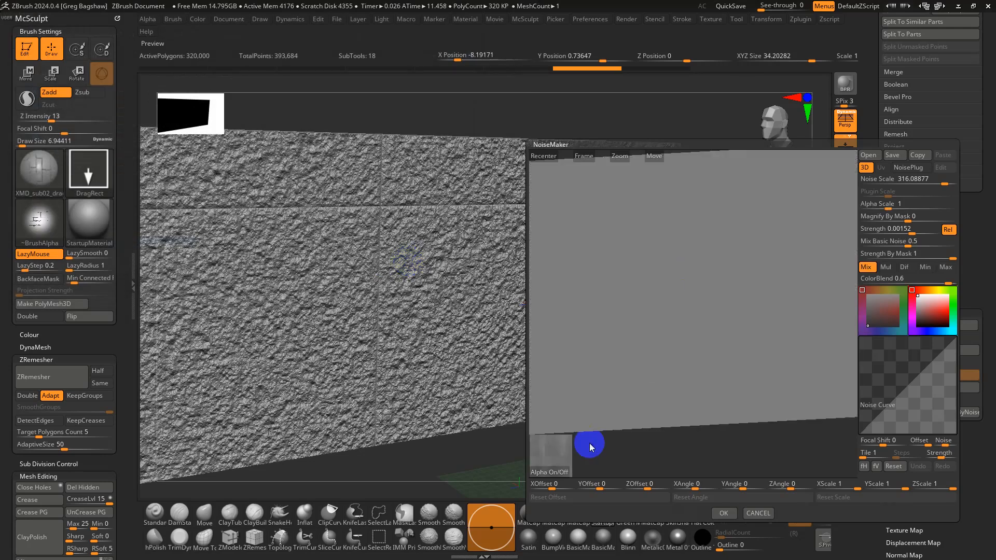
# Set the noise Strength to -0.5, Mix Basic Noise to 0 and Alpha Scale to about 5.4, and accept the settings
pyautogui.click(913, 228)
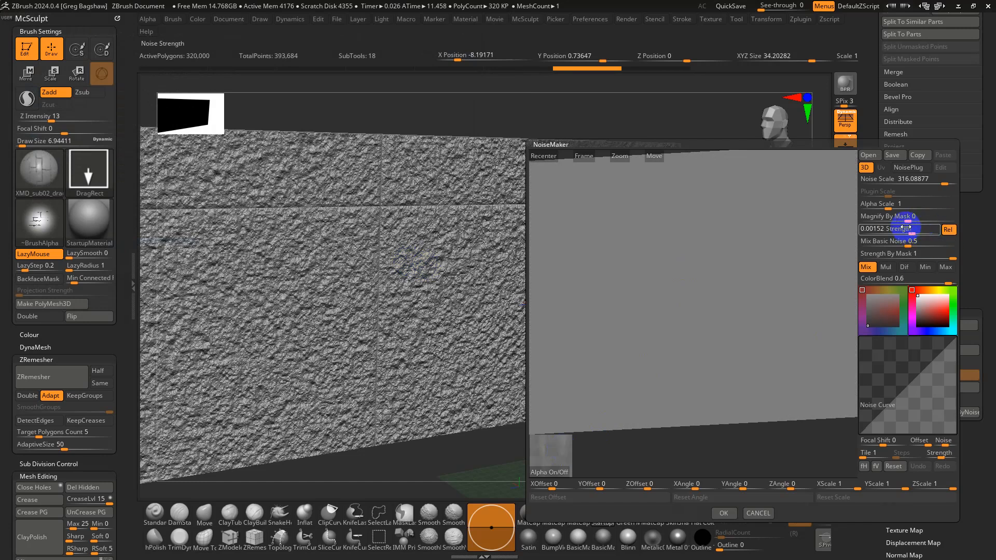
pyautogui.moveTo(889, 208)
pyautogui.mouseDown()
pyautogui.moveTo(901, 231)
pyautogui.moveTo(862, 229)
pyautogui.moveTo(883, 208)
pyautogui.moveTo(900, 208)
pyautogui.moveTo(889, 208)
pyautogui.mouseUp()
pyautogui.click(898, 242)
pyautogui.moveTo(908, 241); pyautogui.dragTo(856, 244)
pyautogui.moveTo(889, 204); pyautogui.dragTo(899, 205)
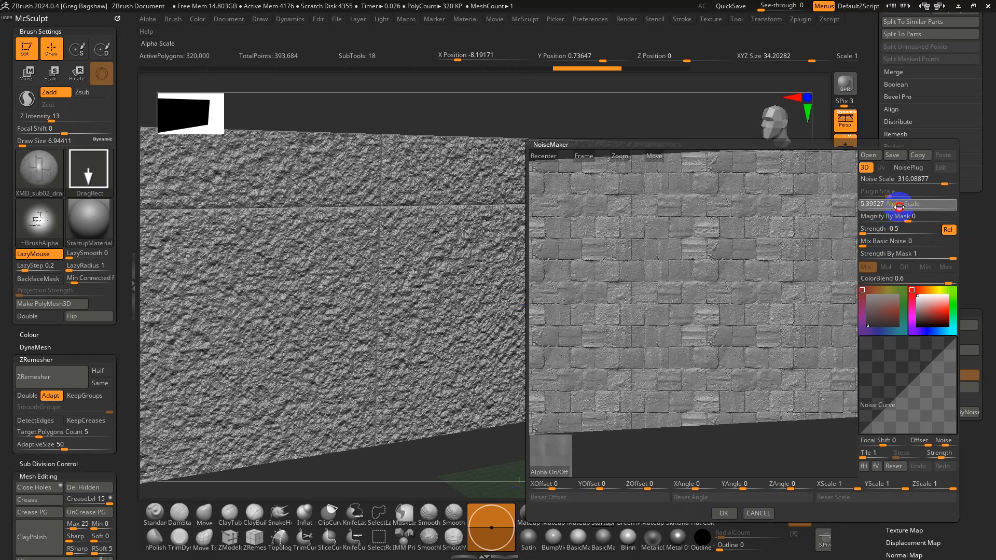
pyautogui.click(899, 207)
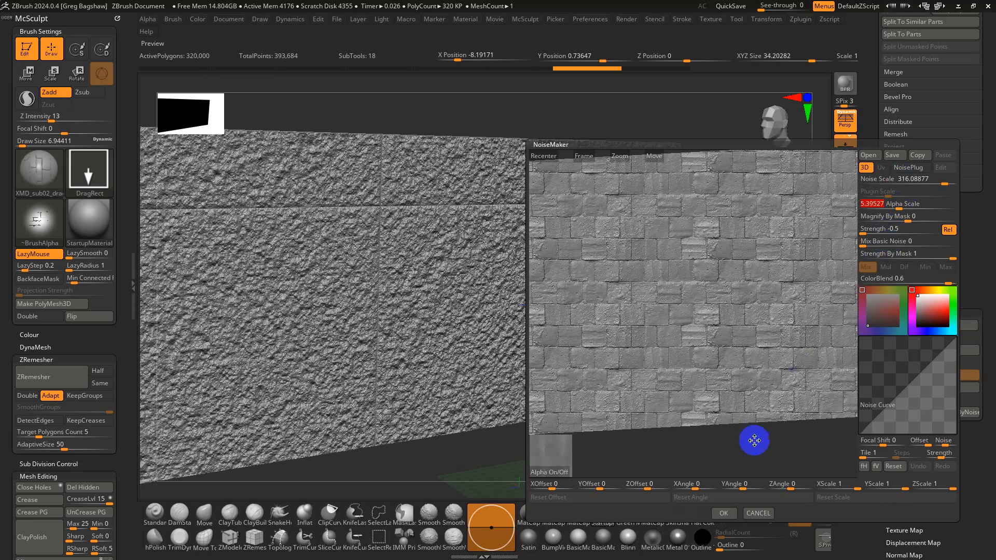
pyautogui.moveTo(754, 440); pyautogui.dragTo(728, 440)
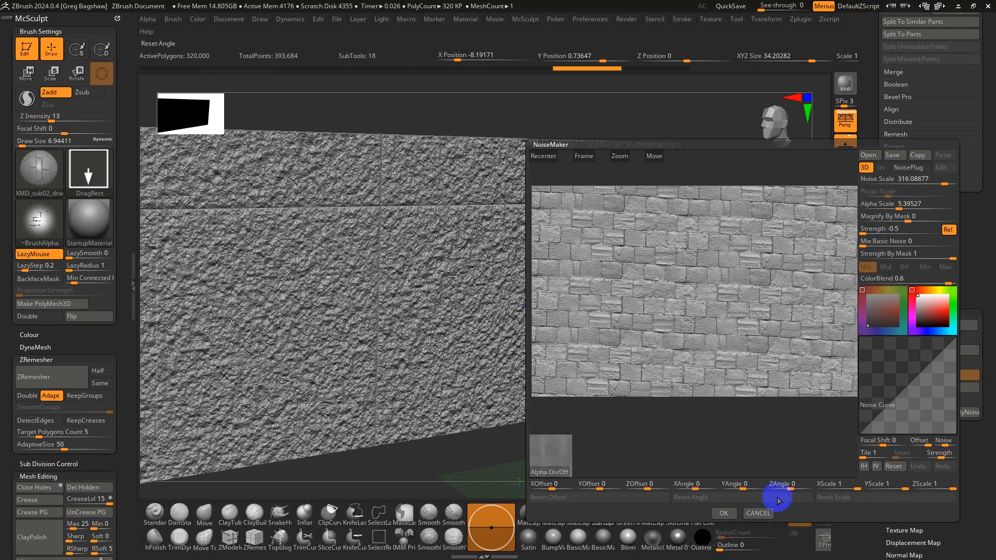
pyautogui.click(722, 515)
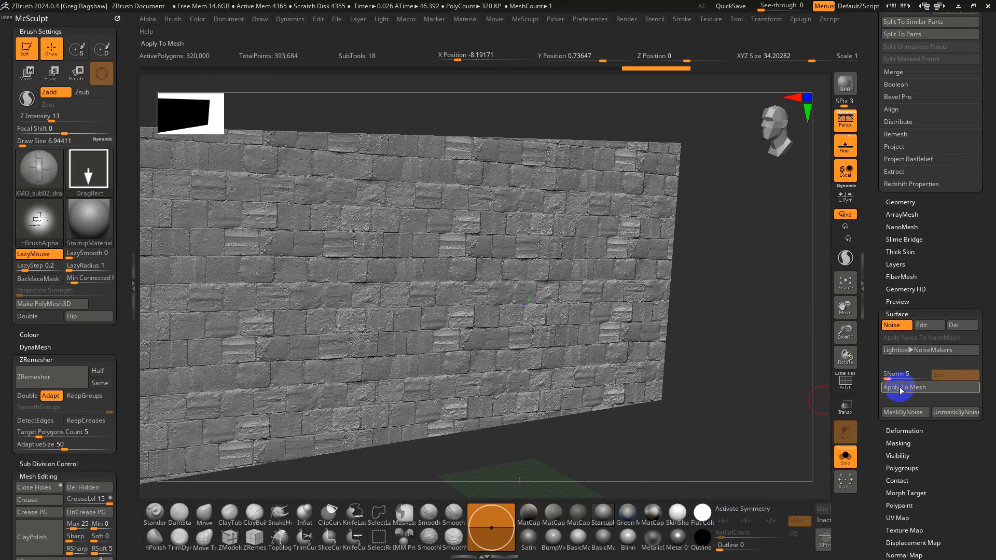
# Try applying the brick surface noise to the wall mesh, examine the result, and undo it
pyautogui.click(903, 391)
pyautogui.moveTo(779, 327)
pyautogui.keyDown('alt'); pyautogui.mouseDown()
pyautogui.moveTo(789, 356)
pyautogui.moveTo(771, 338)
pyautogui.mouseUp(); pyautogui.keyUp('alt')
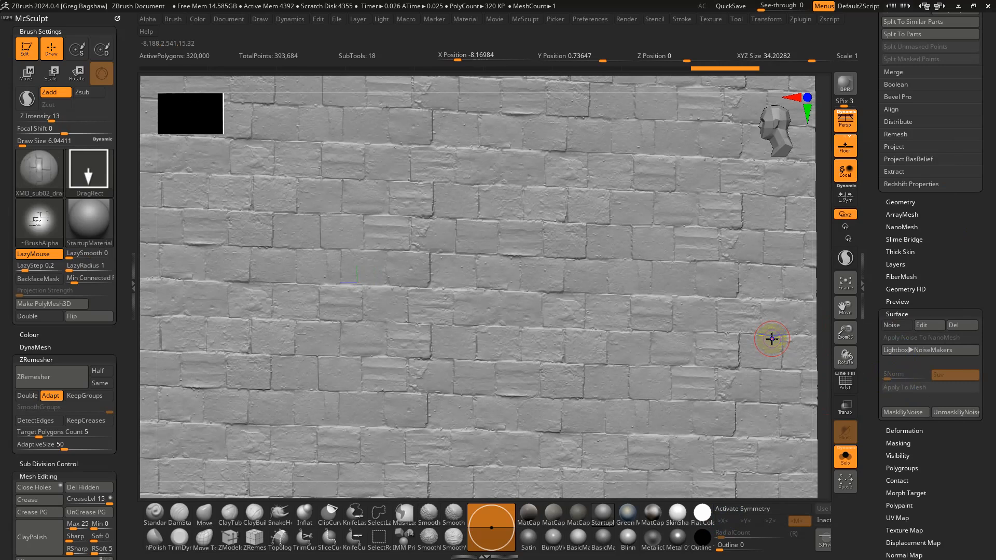
pyautogui.hotkey('ctrl', 'z')
pyautogui.keyDown('ctrl'); pyautogui.moveTo(660, 313); pyautogui.dragTo(608, 230, button='right'); pyautogui.keyUp('ctrl')
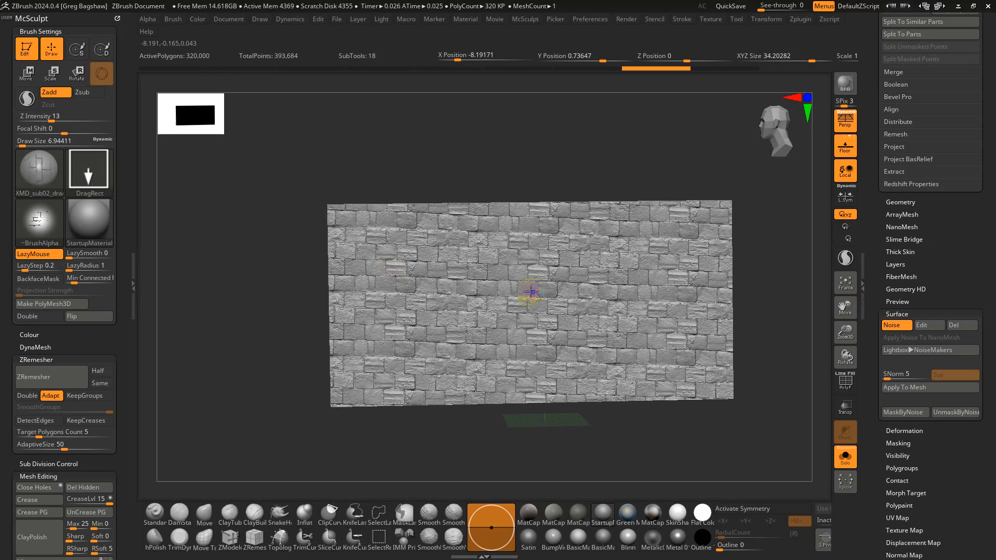
# Check the projection mode in the NoiseMaker settings without changing them, and turn off the wall's surface noise
pyautogui.click(929, 325)
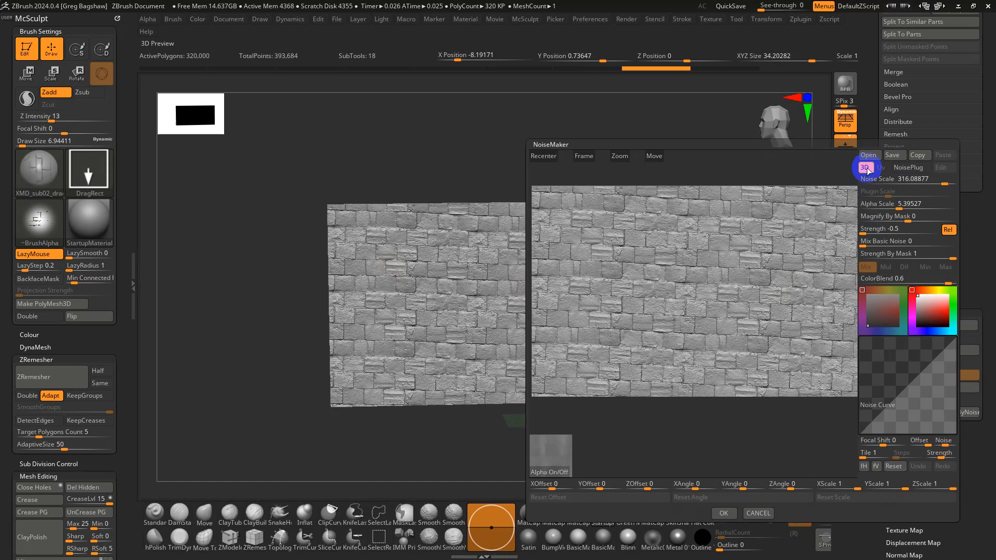
pyautogui.click(760, 513)
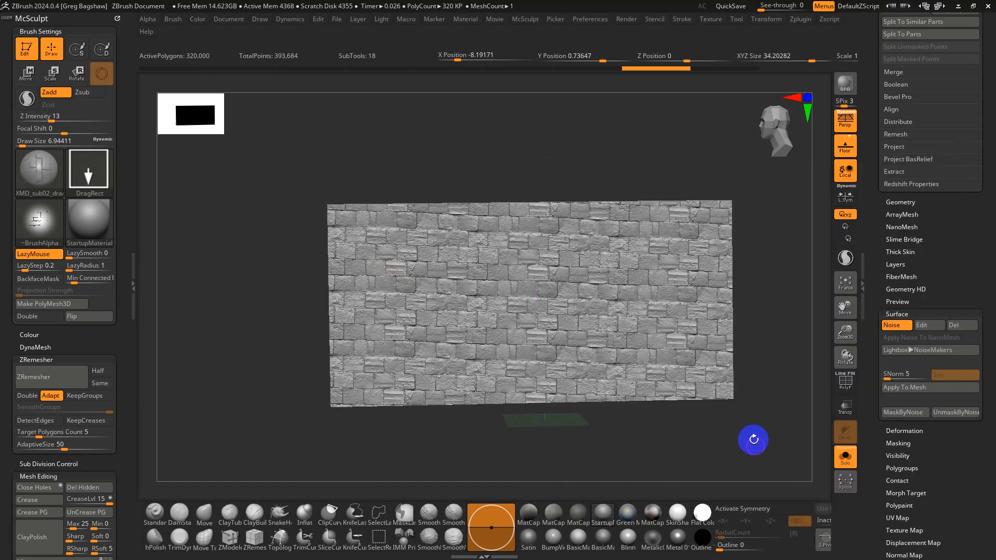
pyautogui.click(890, 325)
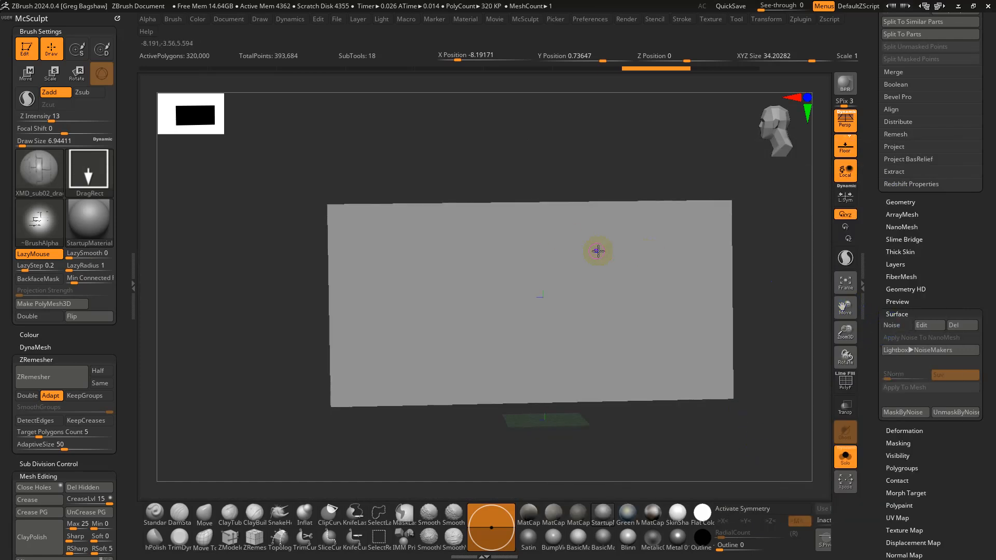
# Step the back wall down to its lowest subdivision level and show its polyframe
pyautogui.press('shift')
pyautogui.hotkey('shift', 'd')
pyautogui.hotkey('shift', 'd')
pyautogui.hotkey('shift', 'd')
pyautogui.hotkey('shift', 'f')
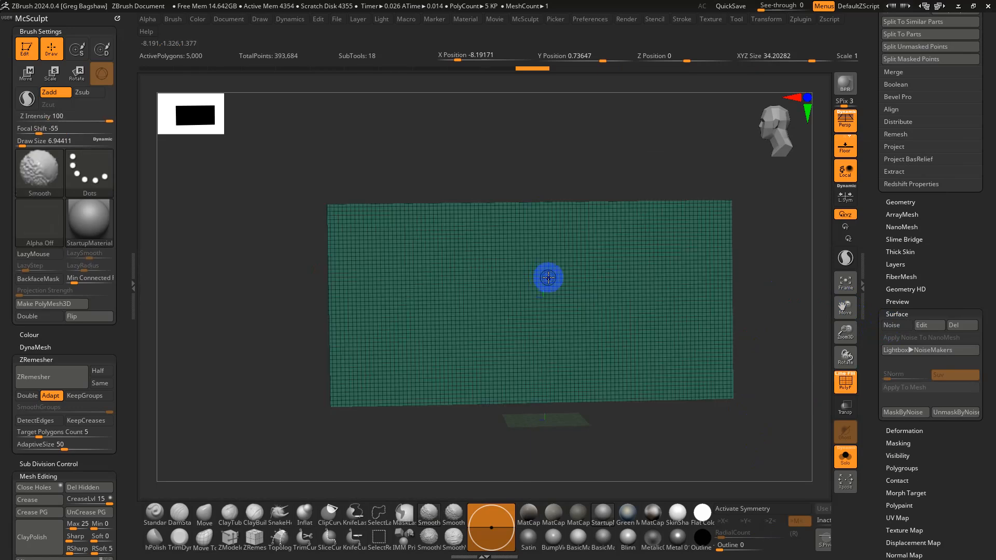
# Switch to Maya and close the Set_Interior_Stairs.ma scene without saving its changes
pyautogui.moveTo(872, 122); pyautogui.dragTo(890, 306)
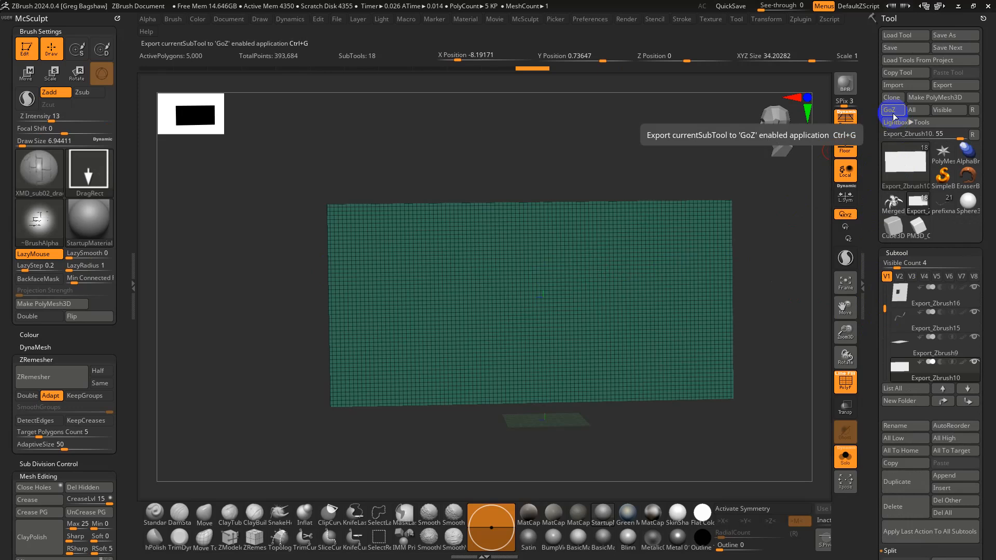
pyautogui.hotkey('alt', 'Tab')
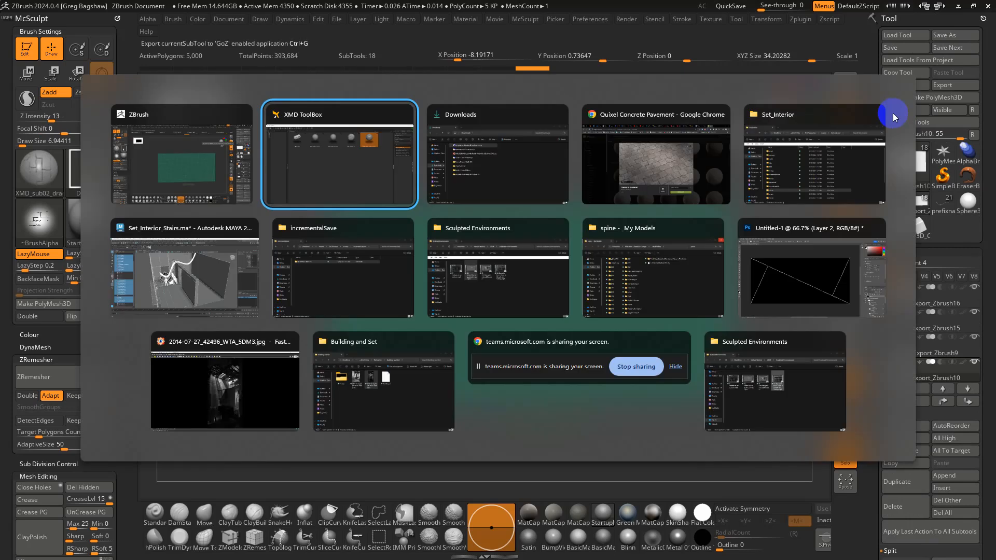
pyautogui.press('Tab')
pyautogui.press('Tab')
pyautogui.press('Tab')
pyautogui.press('Tab')
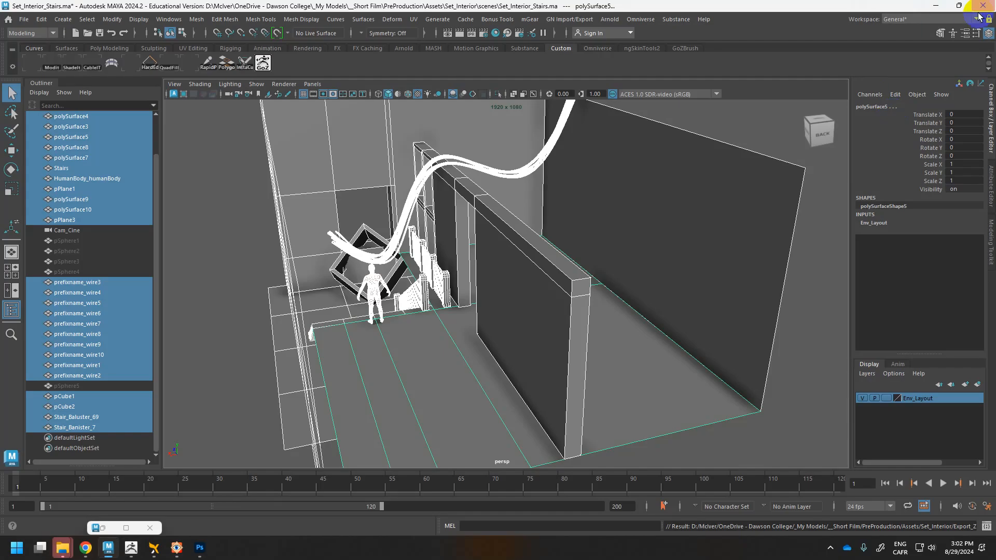
pyautogui.click(982, 6)
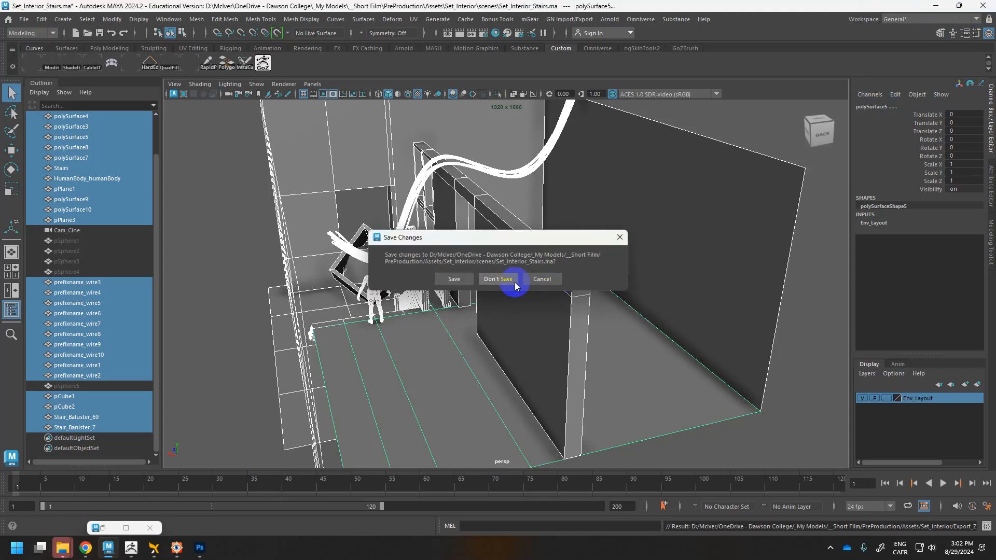
pyautogui.click(498, 279)
# Send the back wall subtool from ZBrush to Maya with GoZ and close the Tool Settings window there
pyautogui.click(892, 110)
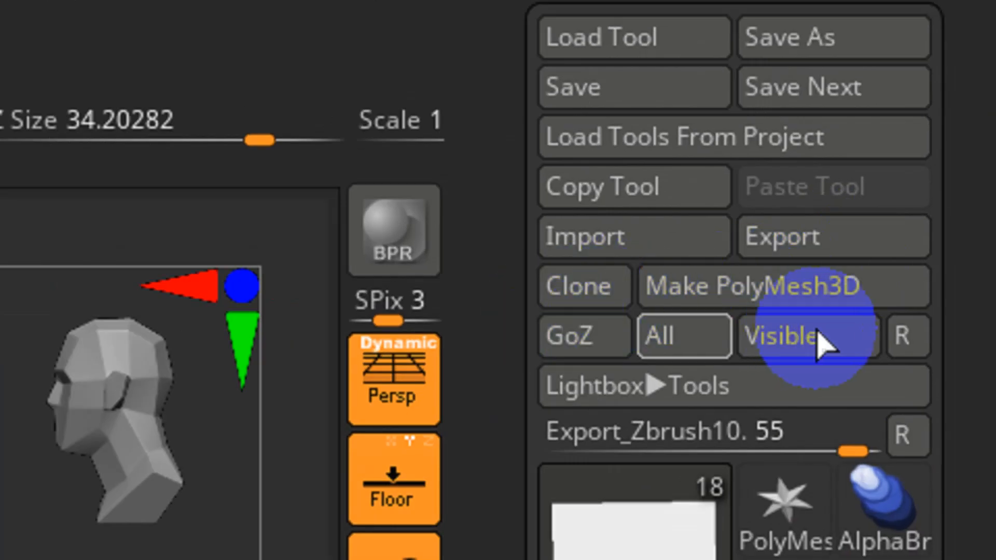
pyautogui.click(817, 335)
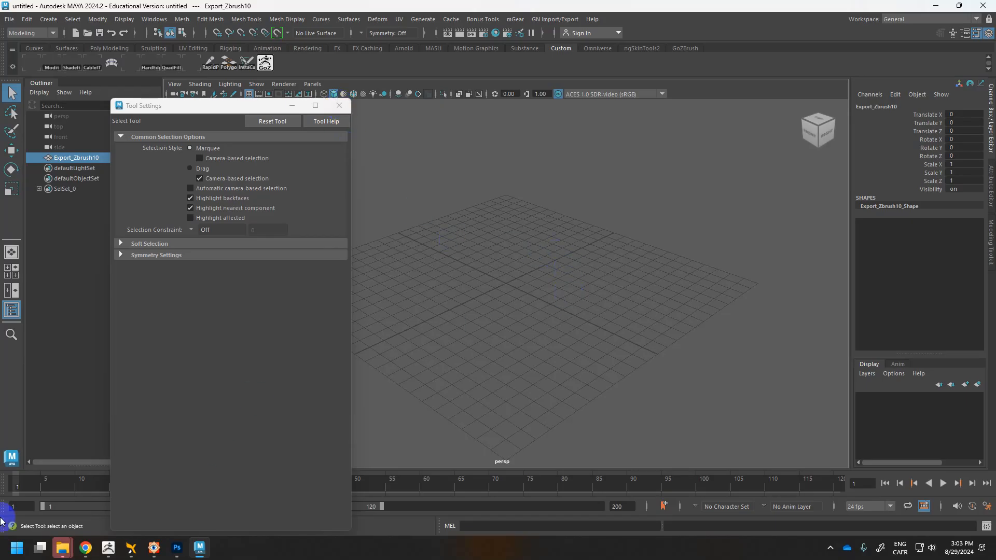
pyautogui.click(445, 315)
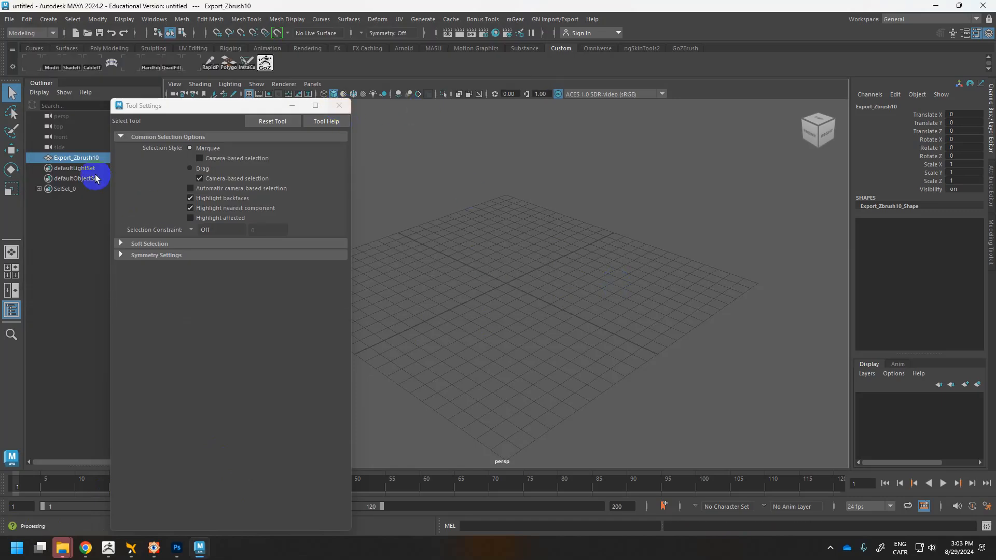
pyautogui.click(53, 159)
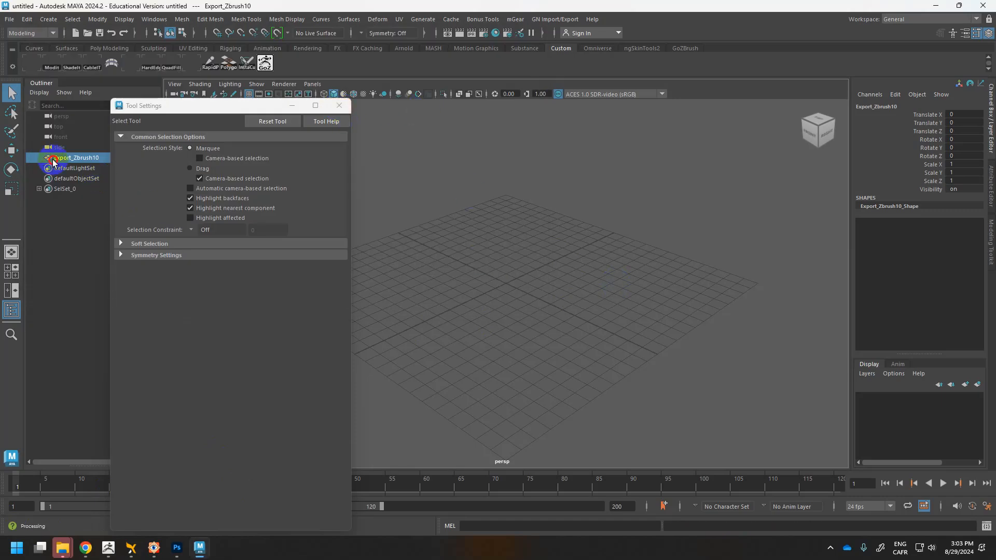
pyautogui.click(338, 108)
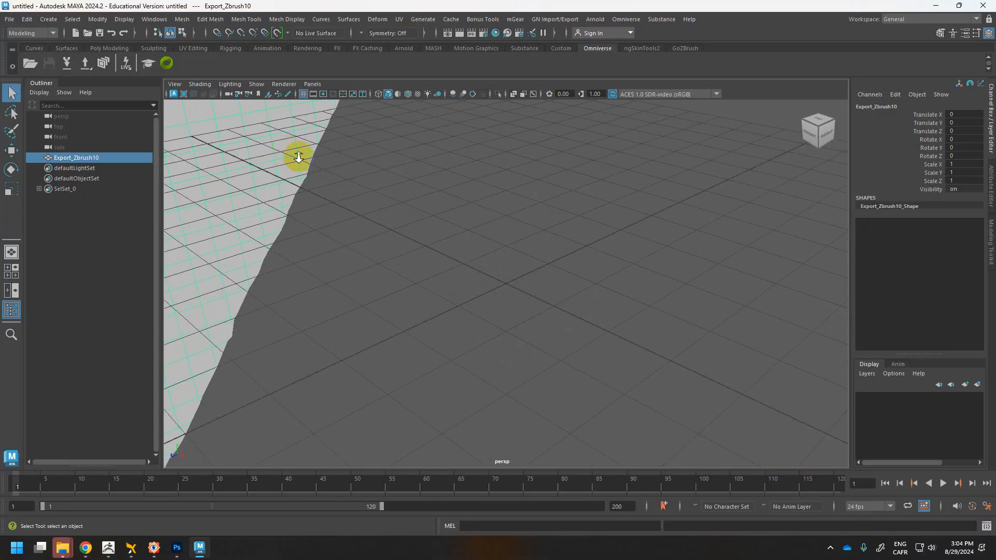
# Set the persp camera's far clip plane to 1000000 so the oversized wall can be seen in full
pyautogui.scroll(-5, 299, 157)
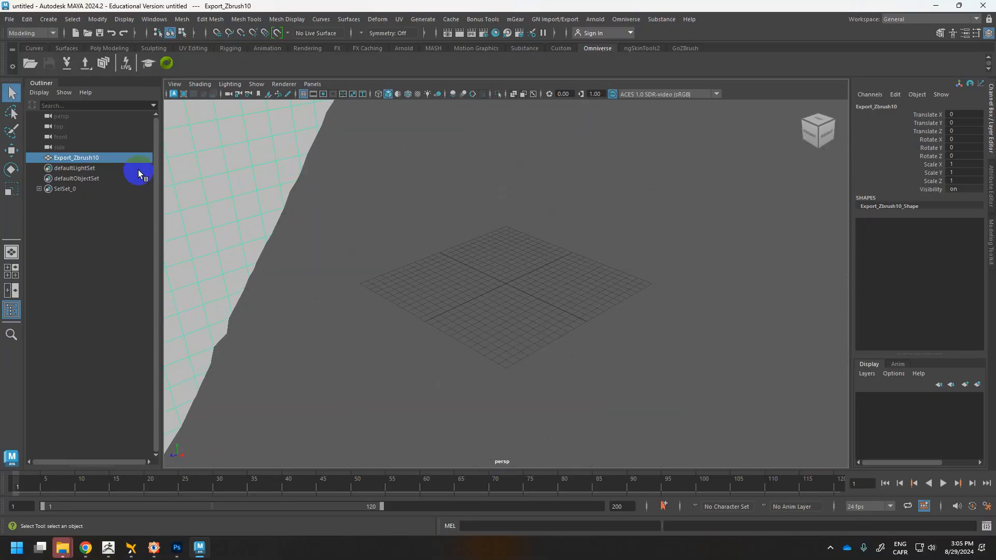
pyautogui.press('f')
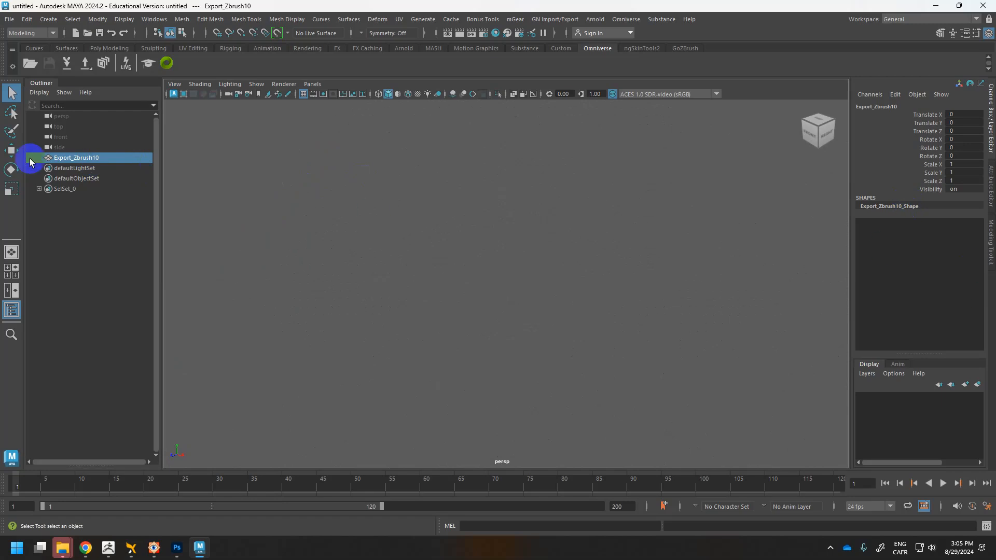
pyautogui.click(61, 117)
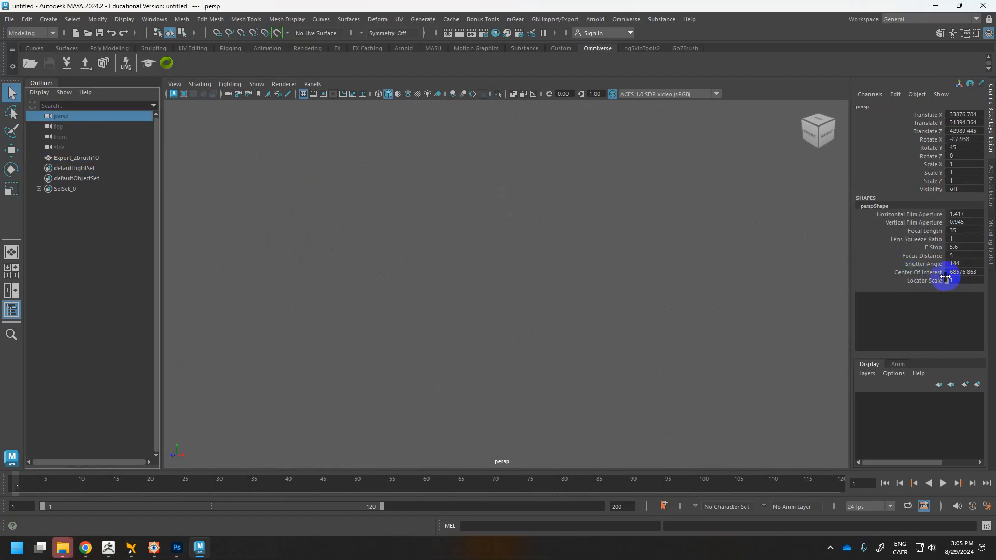
pyautogui.click(990, 190)
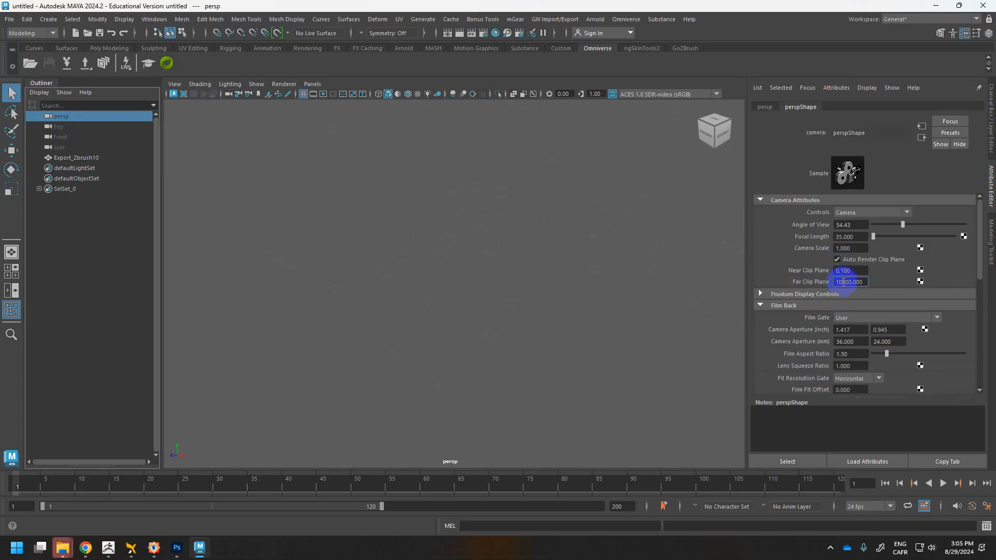
pyautogui.write('00')
pyautogui.press('Return')
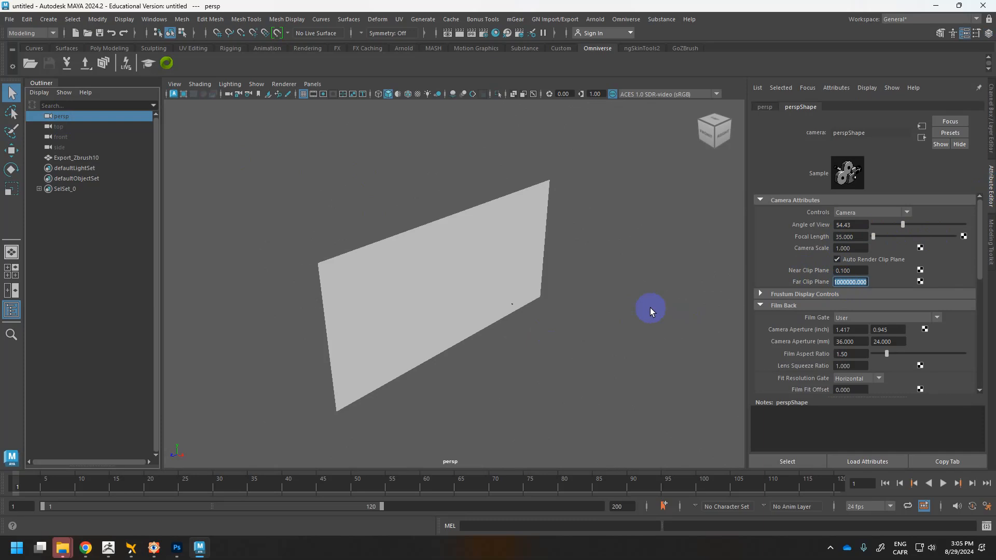
# Select the imported wall and check whether it has UVs in the UV Editor
pyautogui.click(538, 214)
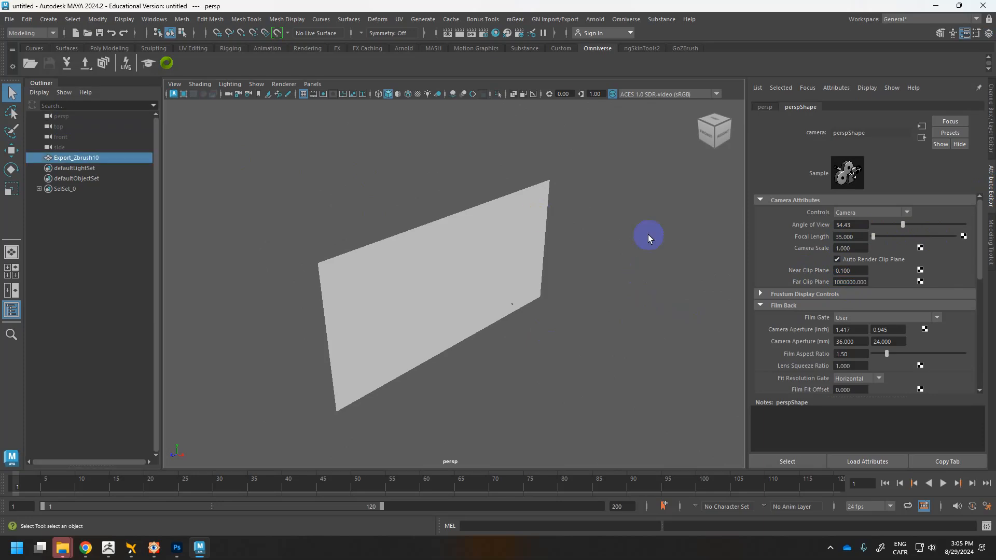
pyautogui.keyDown('alt'); pyautogui.moveTo(645, 238); pyautogui.dragTo(587, 262); pyautogui.keyUp('alt')
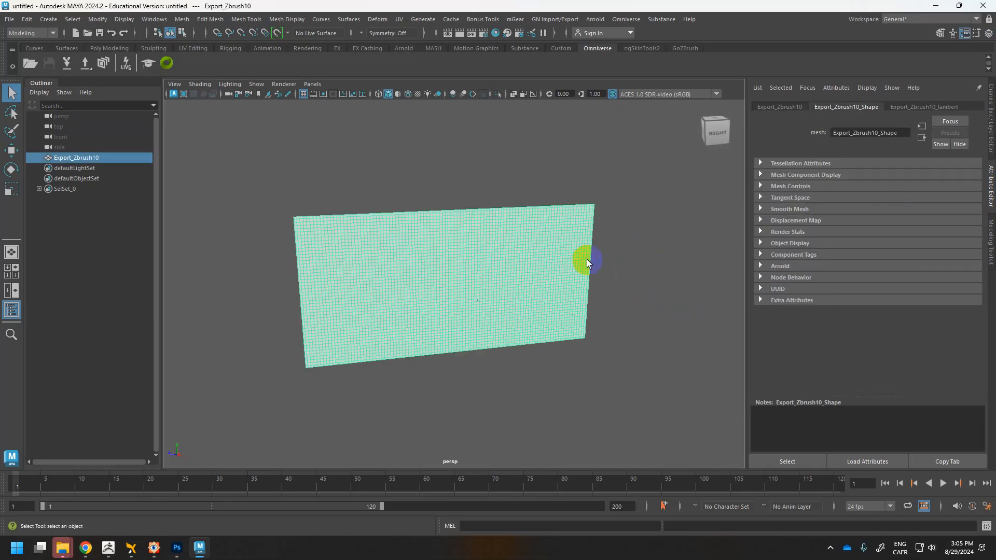
pyautogui.click(399, 19)
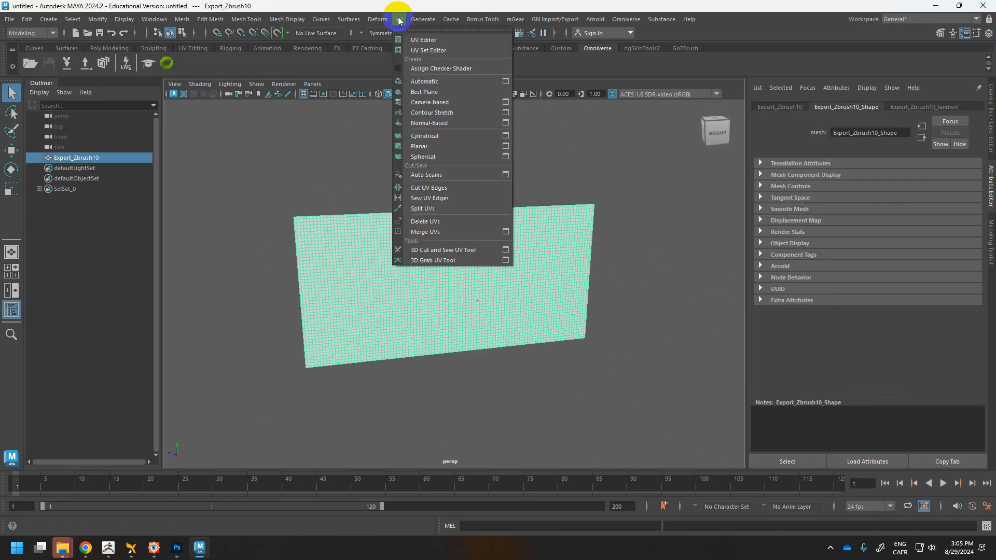
pyautogui.click(423, 40)
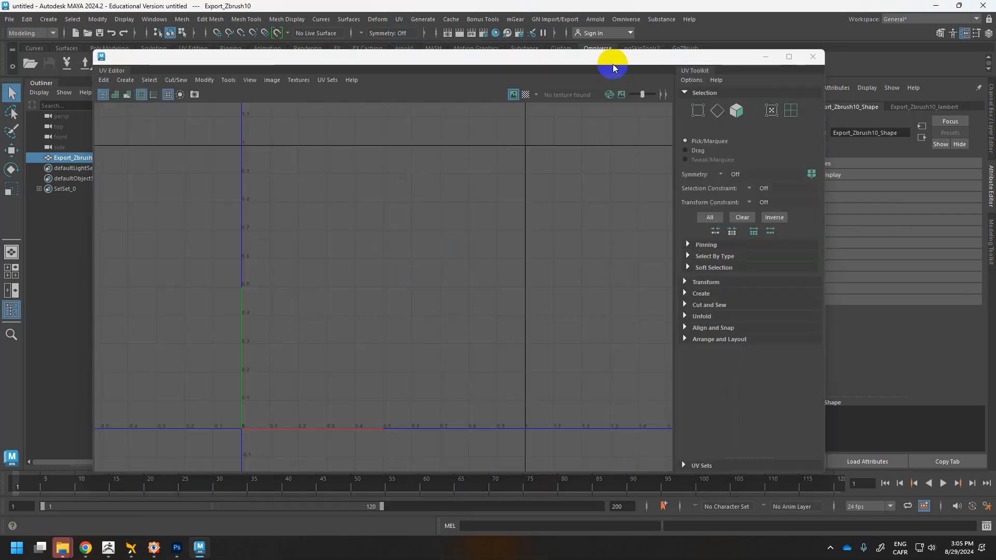
pyautogui.moveTo(611, 62); pyautogui.dragTo(686, 96)
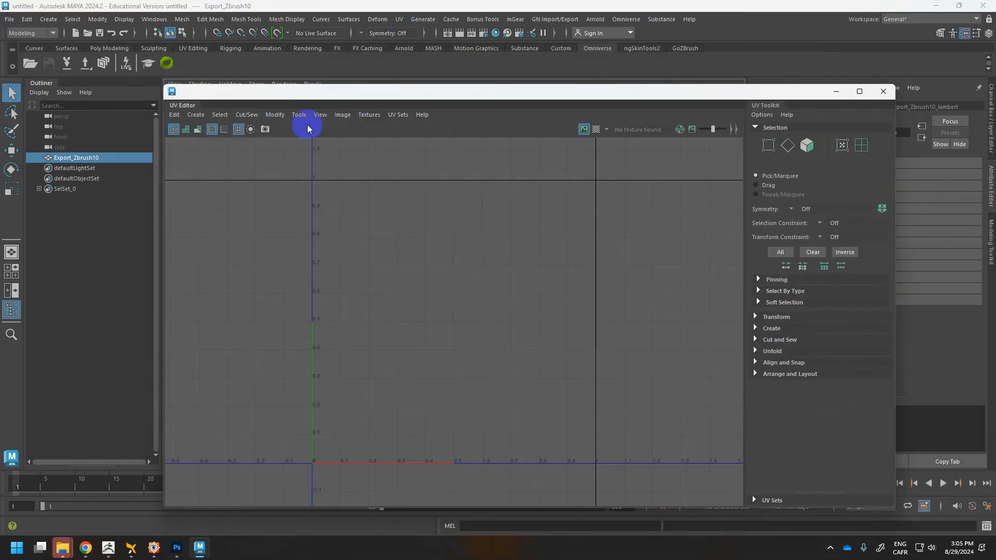
pyautogui.click(884, 91)
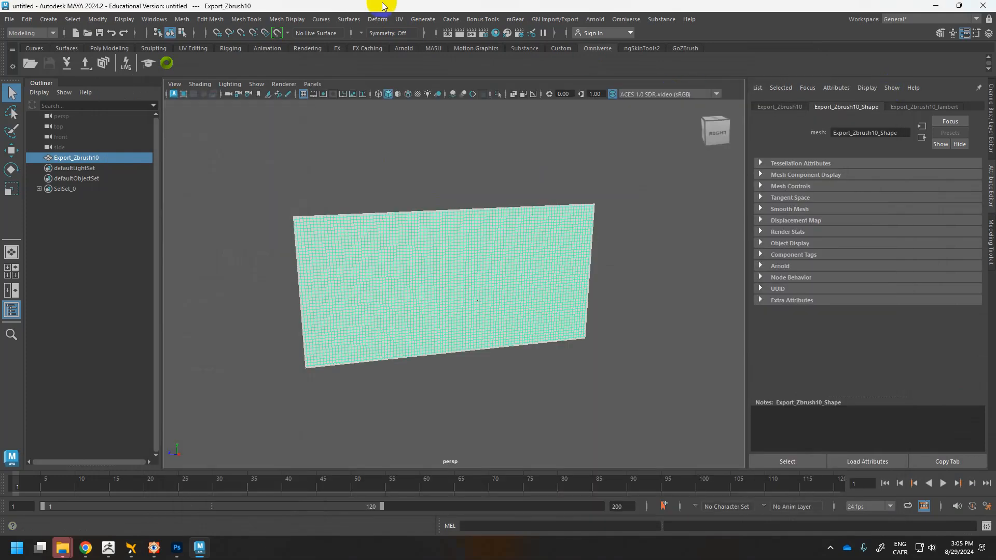
# Apply a planar UV projection to the wall and return to object selection
pyautogui.click(399, 20)
pyautogui.click(441, 147)
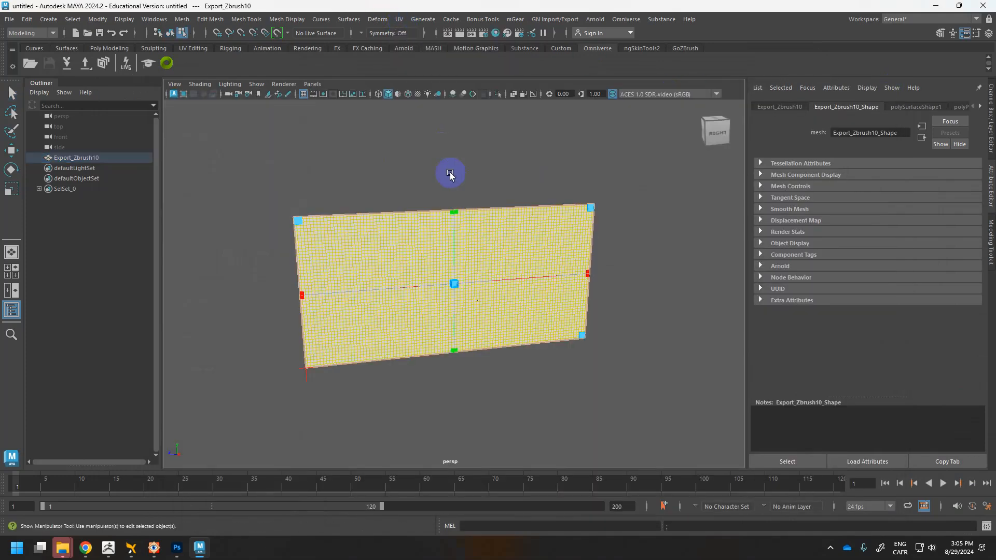
pyautogui.moveTo(516, 273)
pyautogui.keyDown('alt'); pyautogui.mouseDown()
pyautogui.moveTo(574, 276)
pyautogui.moveTo(501, 277)
pyautogui.mouseUp(); pyautogui.keyUp('alt')
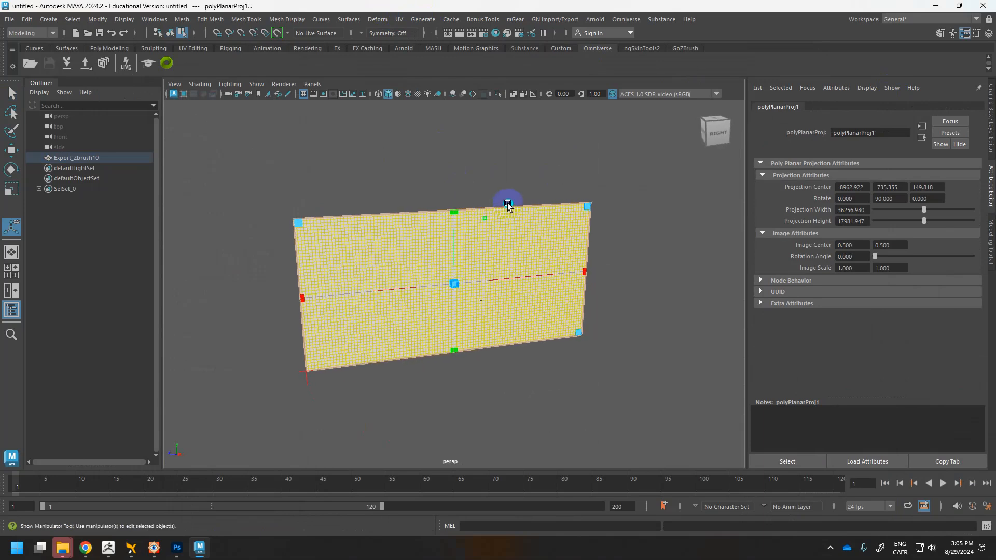
pyautogui.press('q')
# Display the wall's UVs in the UV Editor, select the whole shell and unfold it using the Unfold UVs options
pyautogui.click(399, 19)
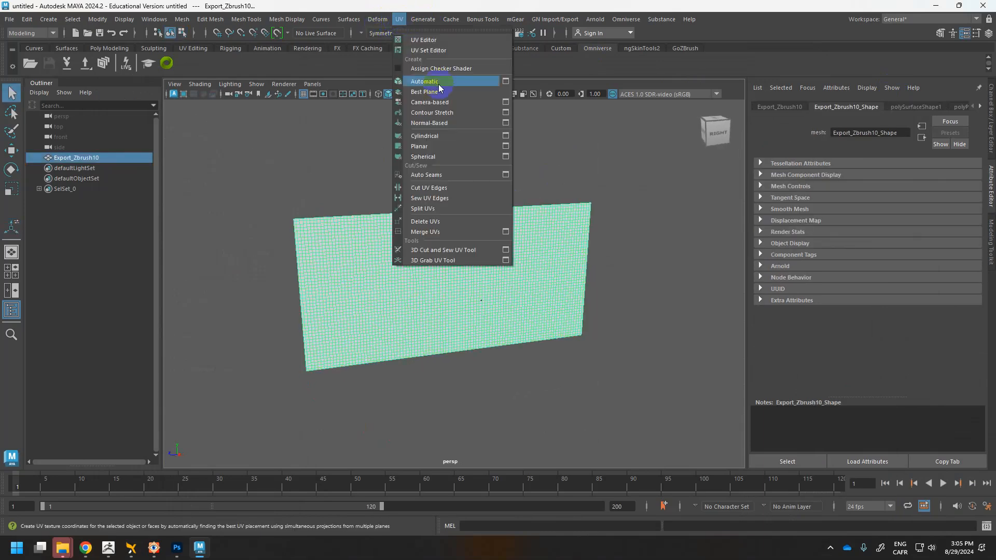
pyautogui.click(435, 39)
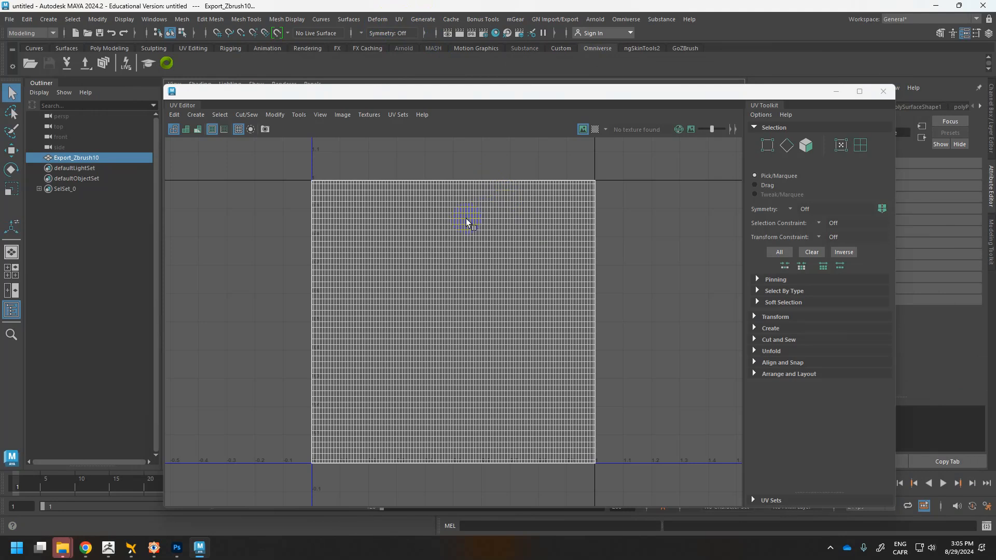
pyautogui.moveTo(466, 219); pyautogui.dragTo(376, 208, button='right')
pyautogui.click(440, 206)
pyautogui.click(638, 226)
pyautogui.scroll(-2, 598, 287)
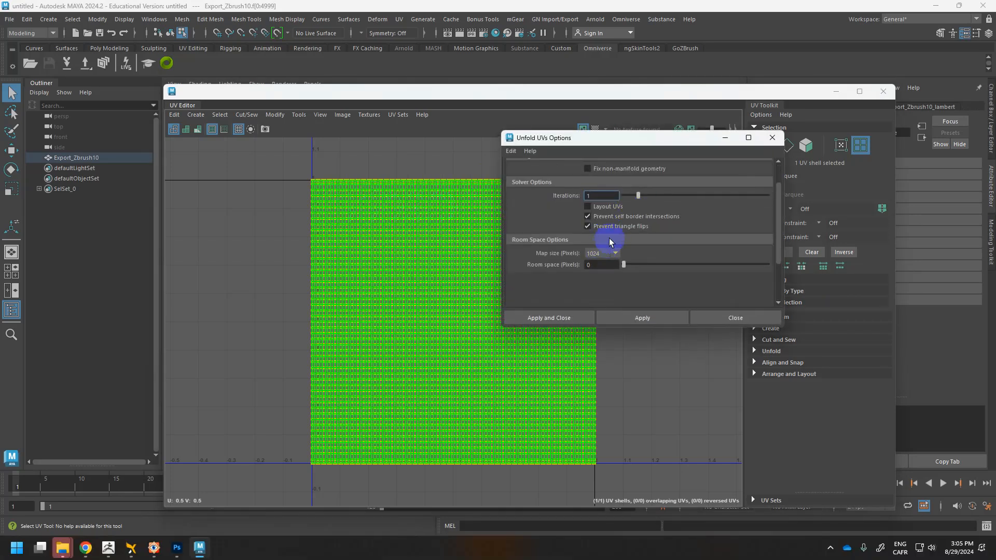
pyautogui.click(615, 318)
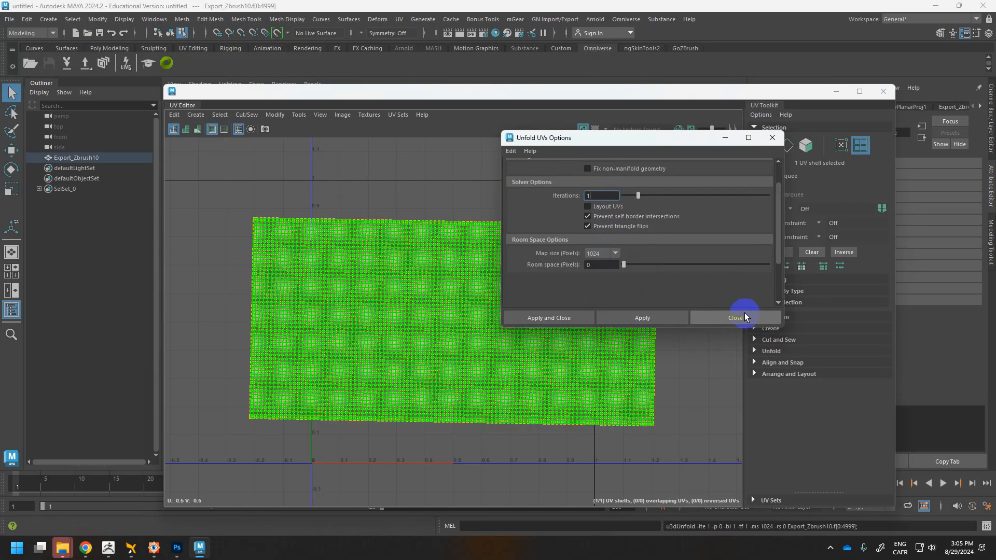
pyautogui.click(741, 318)
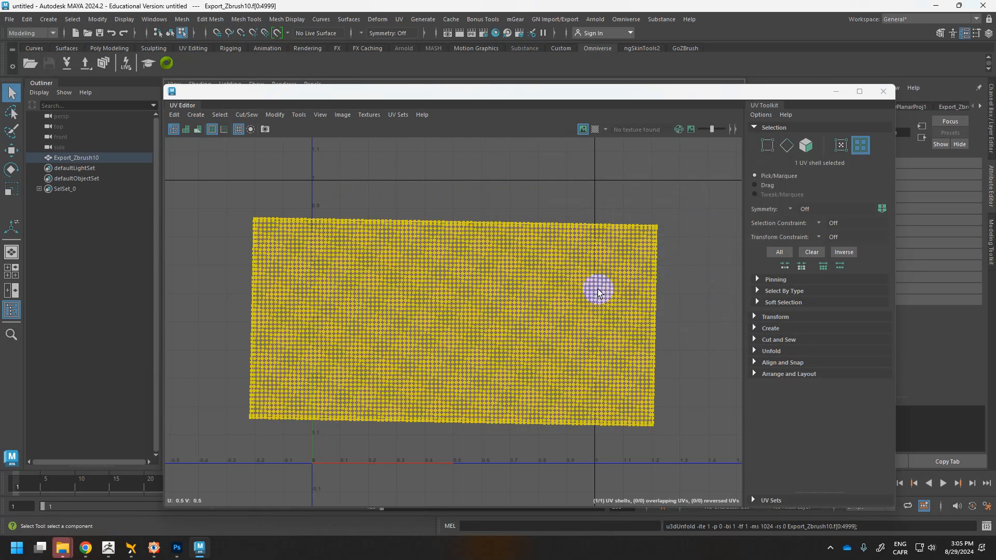
# Lay out the wall's UV shell inside the 0-1 UV tile and try to unfold it along one axis
pyautogui.keyDown('shift'); pyautogui.moveTo(431, 239); pyautogui.dragTo(330, 262, button='right'); pyautogui.keyUp('shift')
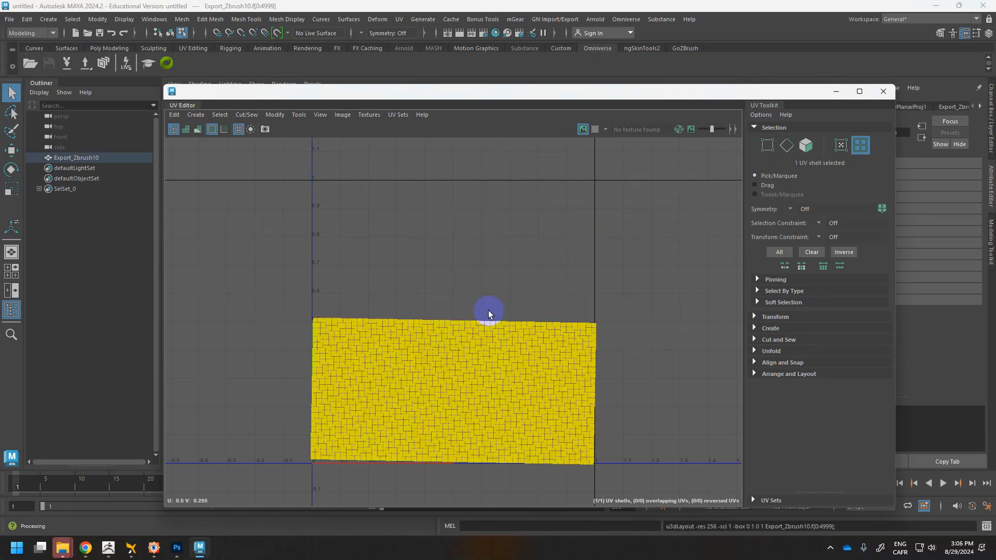
pyautogui.click(438, 329)
pyautogui.keyDown('shift'); pyautogui.moveTo(440, 288); pyautogui.dragTo(334, 271, button='right'); pyautogui.keyUp('shift')
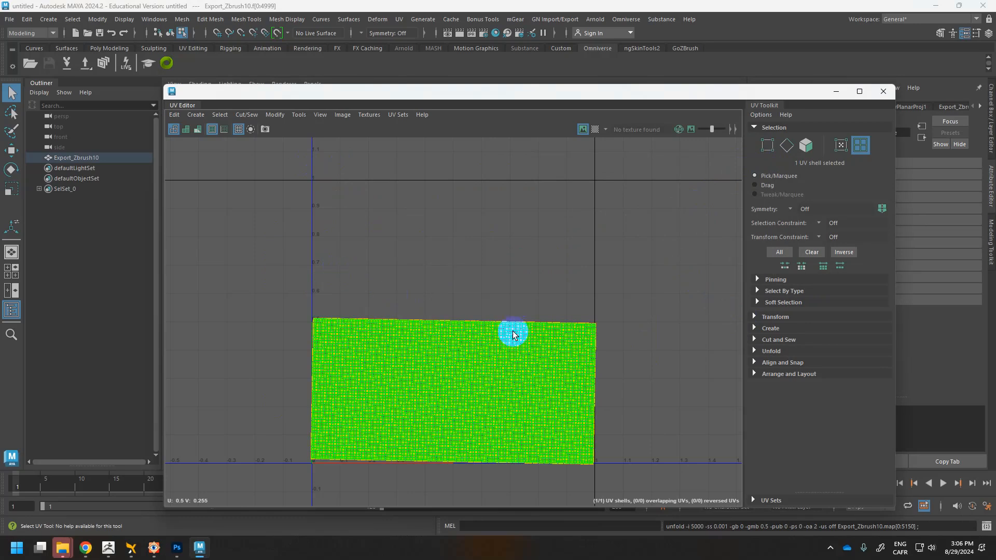
pyautogui.moveTo(530, 325); pyautogui.dragTo(514, 306, button='right')
pyautogui.click(487, 342)
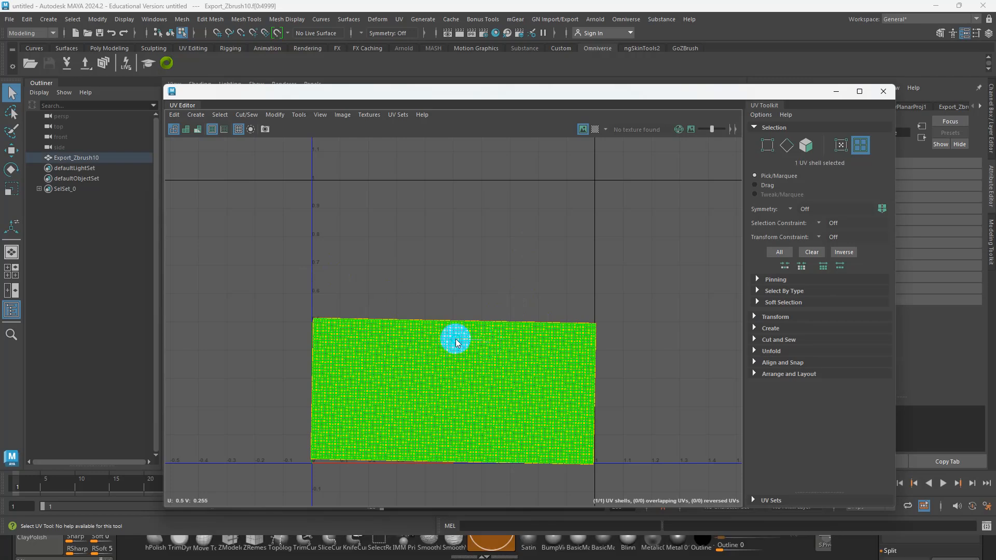
pyautogui.keyDown('shift'); pyautogui.moveTo(455, 343); pyautogui.dragTo(381, 325, button='right'); pyautogui.keyUp('shift')
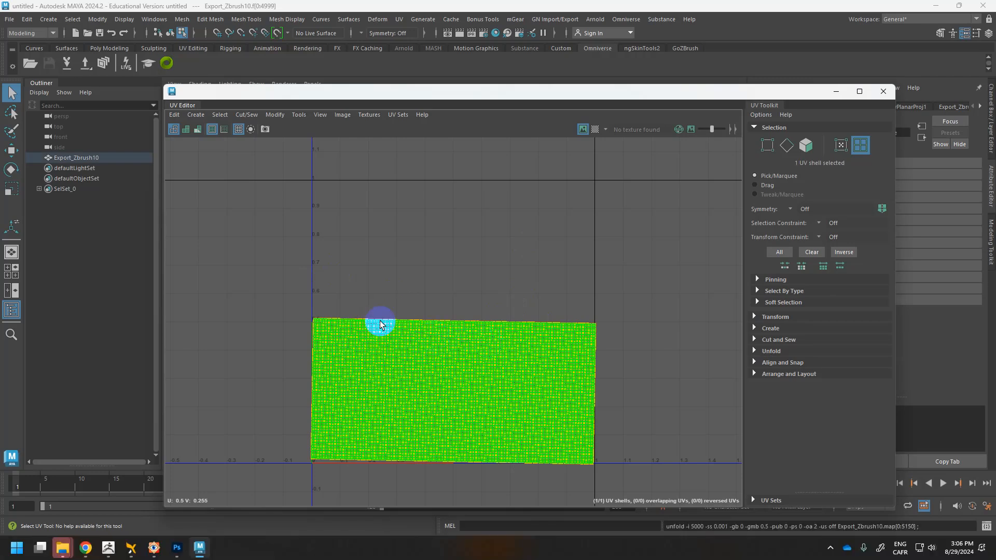
# Normalize the wall's UV shell in U and V to fit the 0-1 texture space
pyautogui.scroll(3, 607, 356)
pyautogui.keyDown('alt'); pyautogui.moveTo(578, 347); pyautogui.dragTo(649, 215, button='middle'); pyautogui.keyUp('alt')
pyautogui.scroll(2, 615, 307)
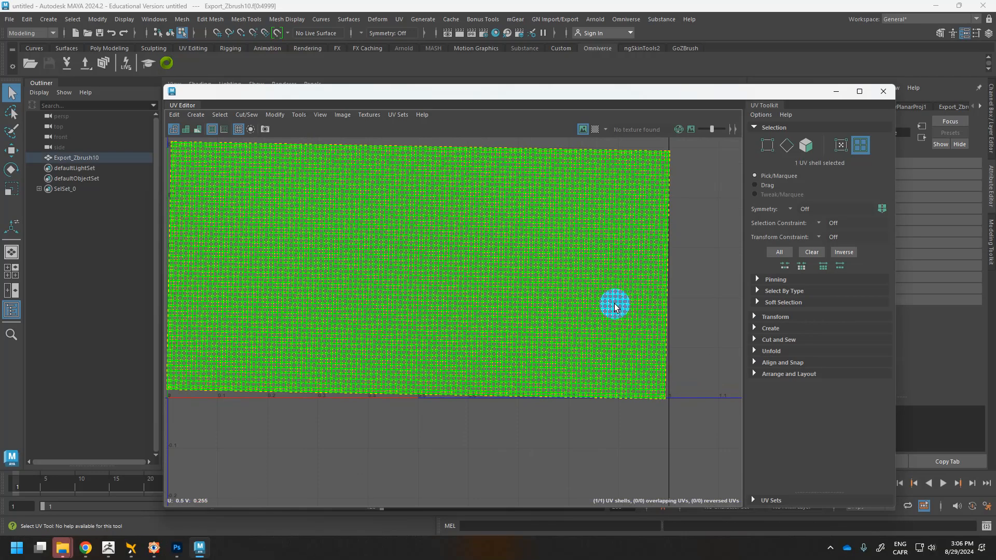
pyautogui.scroll(2, 611, 328)
pyautogui.click(600, 480)
pyautogui.click(583, 335)
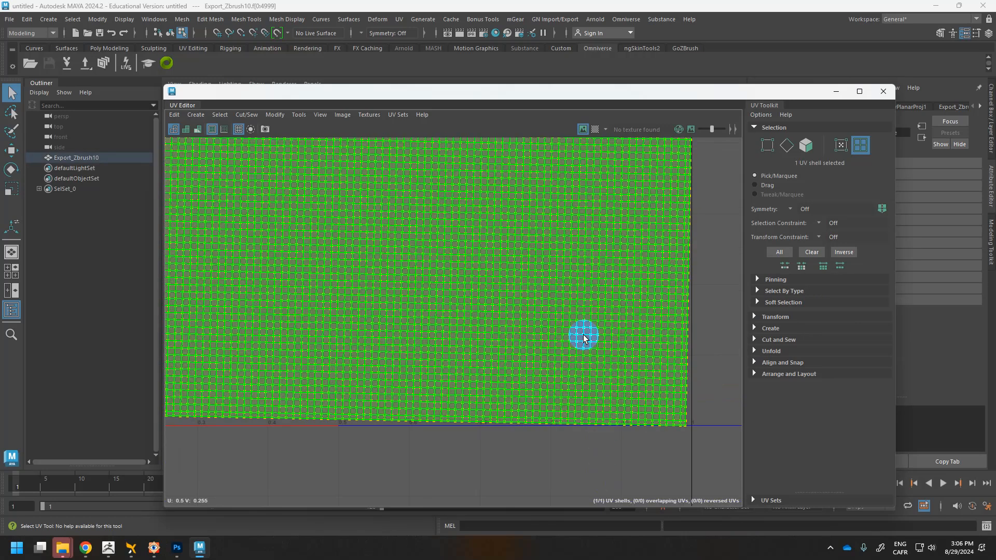
pyautogui.click(757, 373)
pyautogui.scroll(-1, 765, 376)
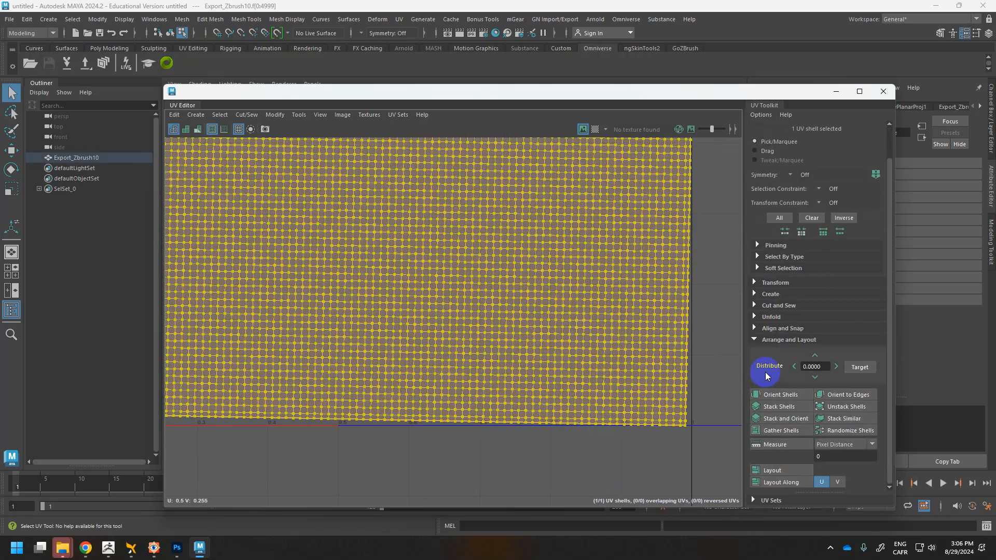
pyautogui.click(756, 328)
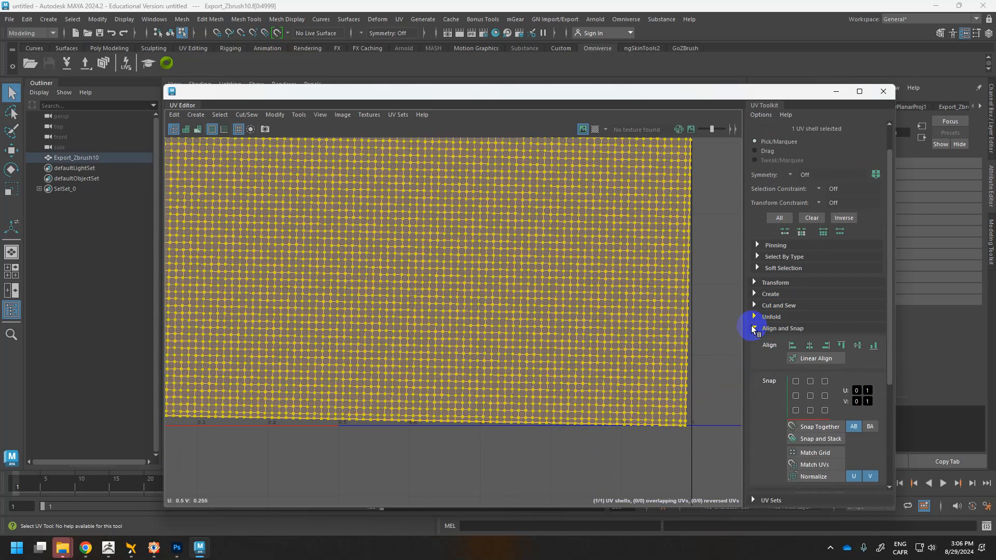
pyautogui.scroll(-3, 769, 357)
pyautogui.click(799, 383)
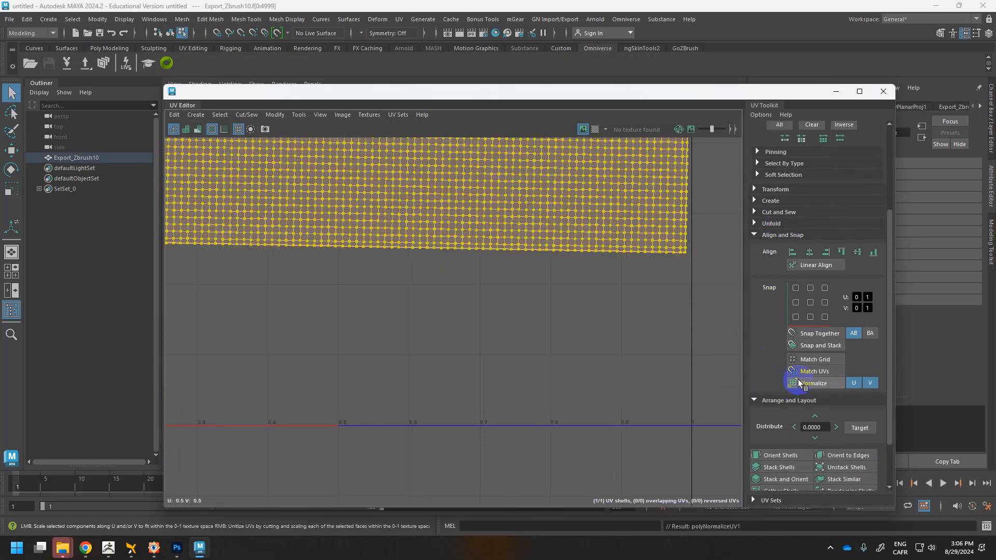
pyautogui.keyDown('alt'); pyautogui.moveTo(666, 306); pyautogui.dragTo(675, 448, button='middle'); pyautogui.keyUp('alt')
pyautogui.scroll(-3, 617, 275)
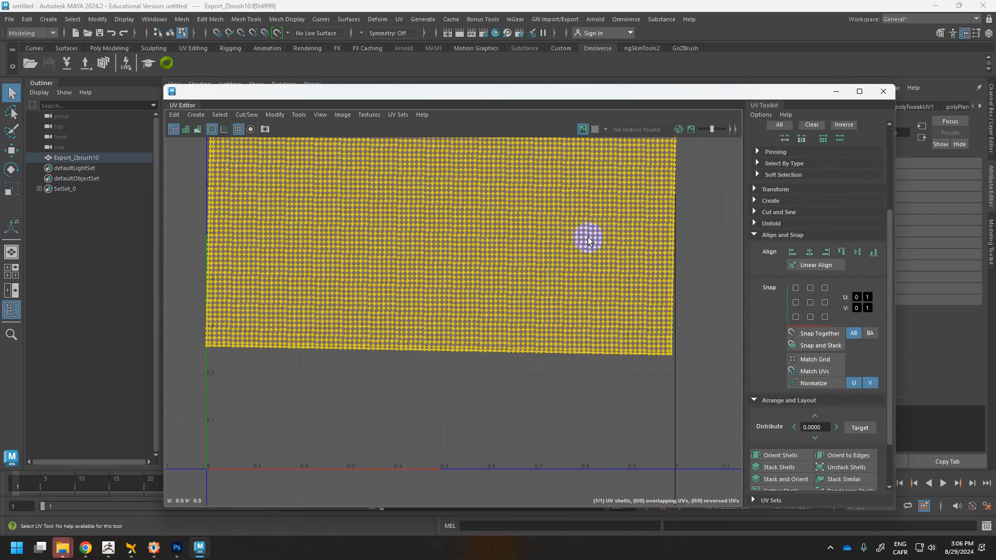
pyautogui.keyDown('alt'); pyautogui.moveTo(587, 239); pyautogui.dragTo(595, 348, button='middle'); pyautogui.keyUp('alt')
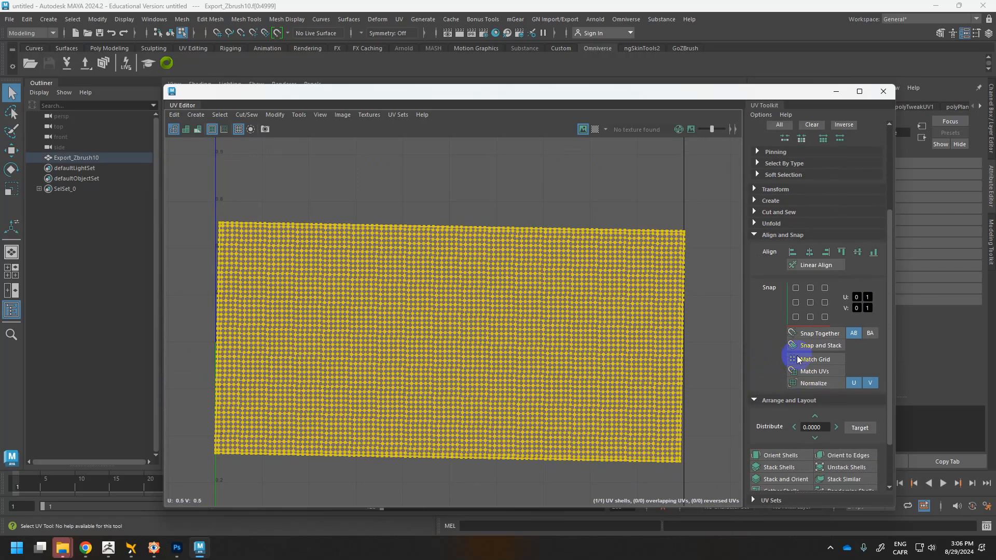
# Look through the UV Toolkit's Align and Snap, Arrange and Layout, UV Sets and Transform tools for a way to straighten the shell
pyautogui.click(757, 236)
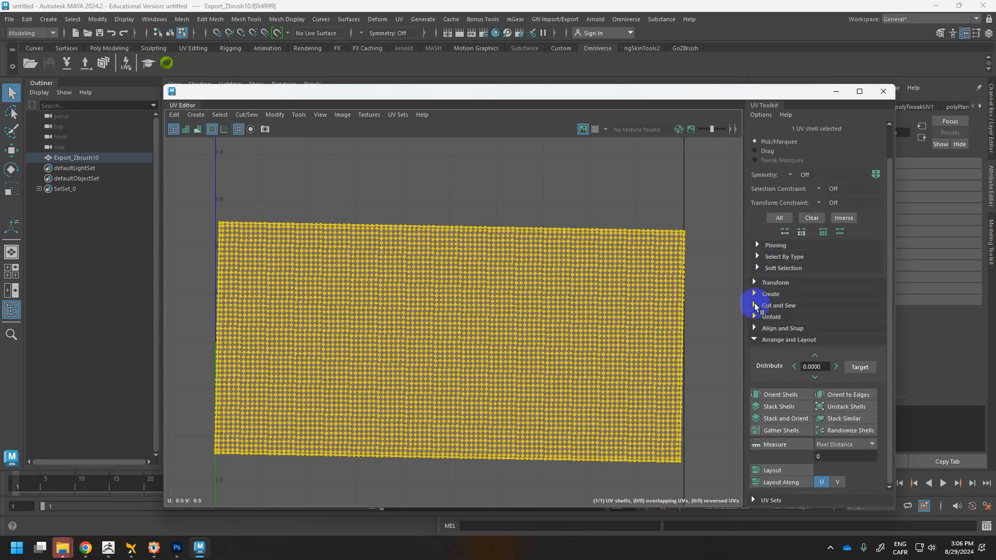
pyautogui.click(755, 328)
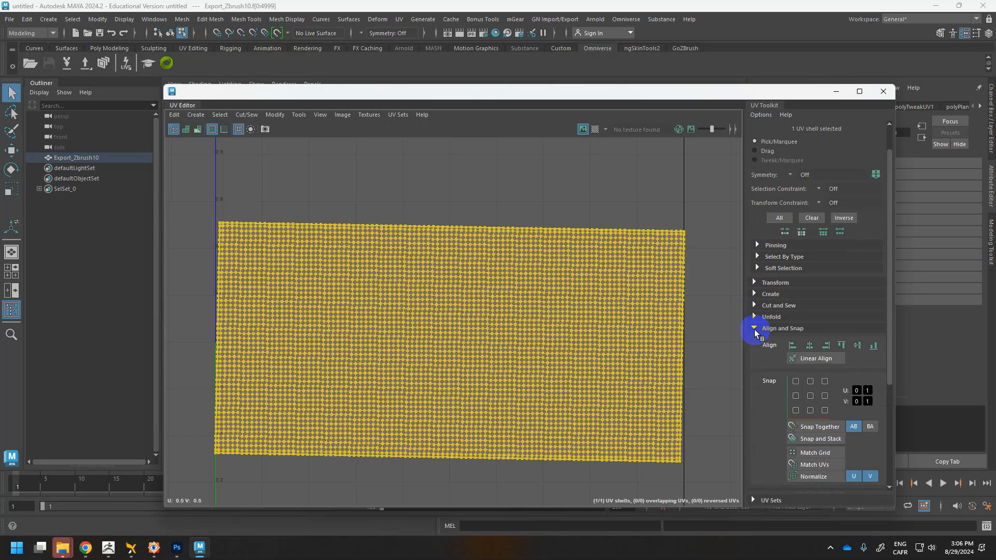
pyautogui.scroll(-3, 755, 329)
pyautogui.scroll(-4, 755, 329)
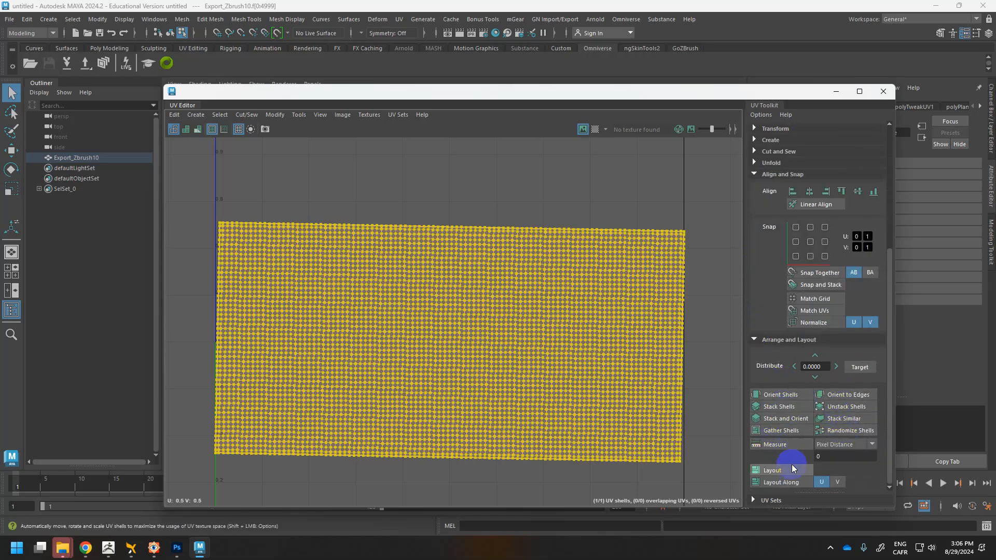
pyautogui.click(772, 501)
pyautogui.scroll(8, 794, 283)
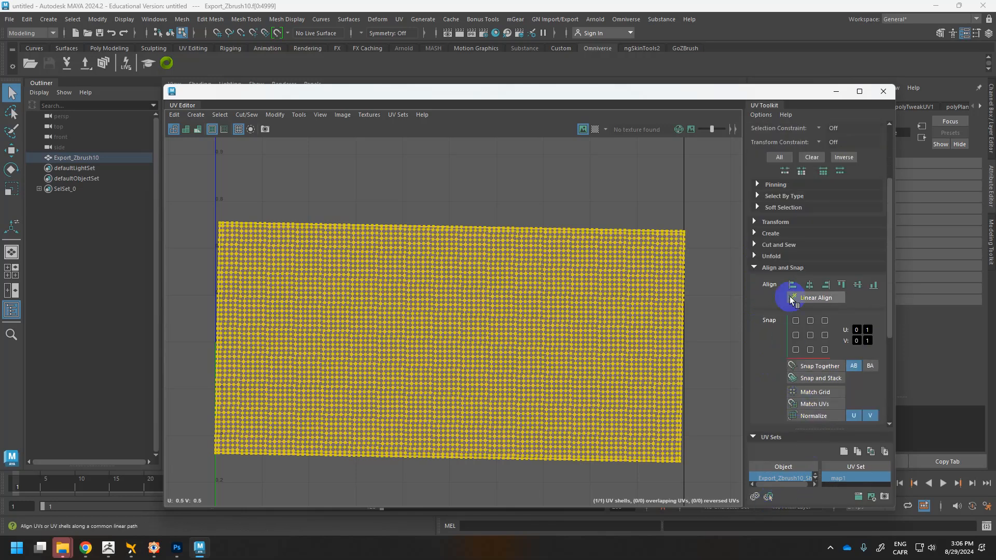
pyautogui.click(756, 315)
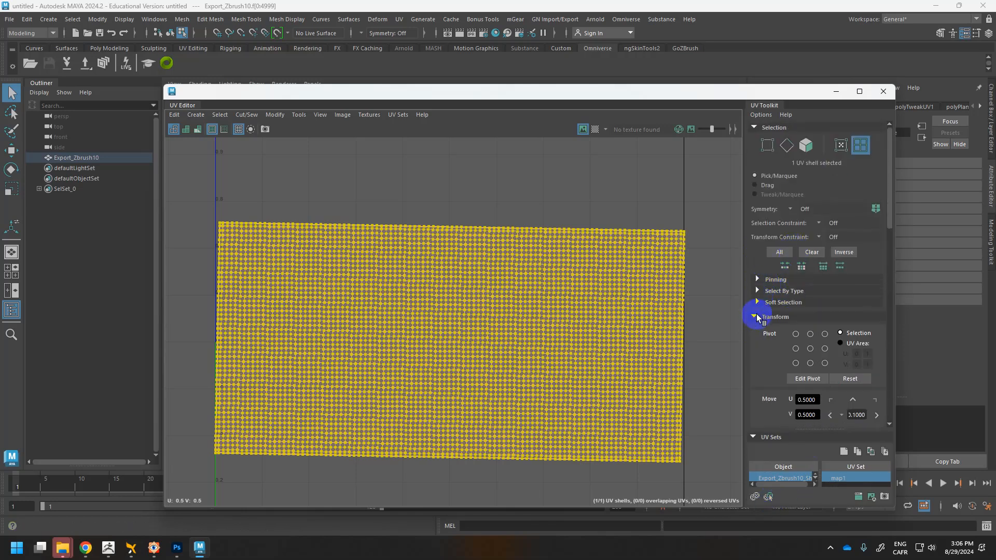
pyautogui.scroll(-4, 760, 317)
pyautogui.scroll(-2, 761, 319)
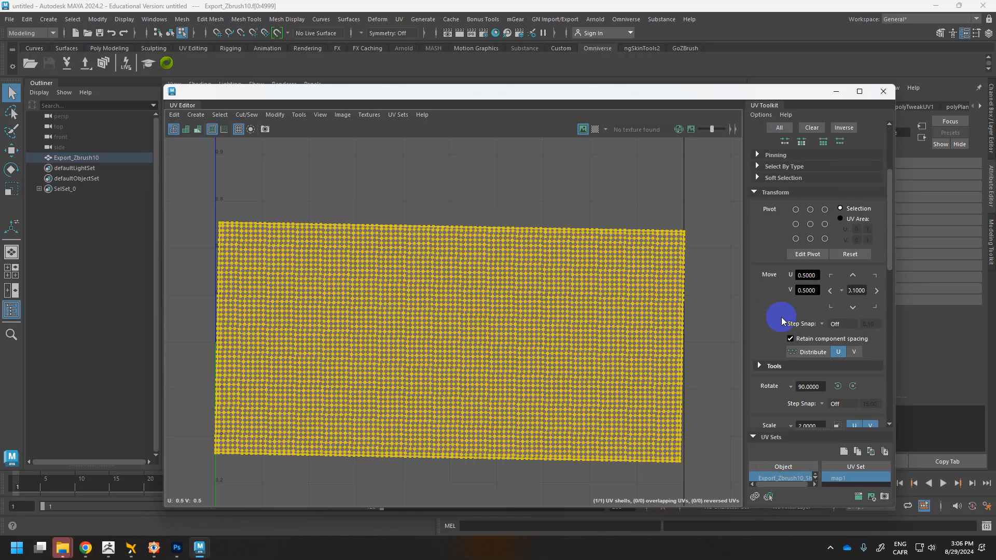
pyautogui.scroll(-10, 780, 318)
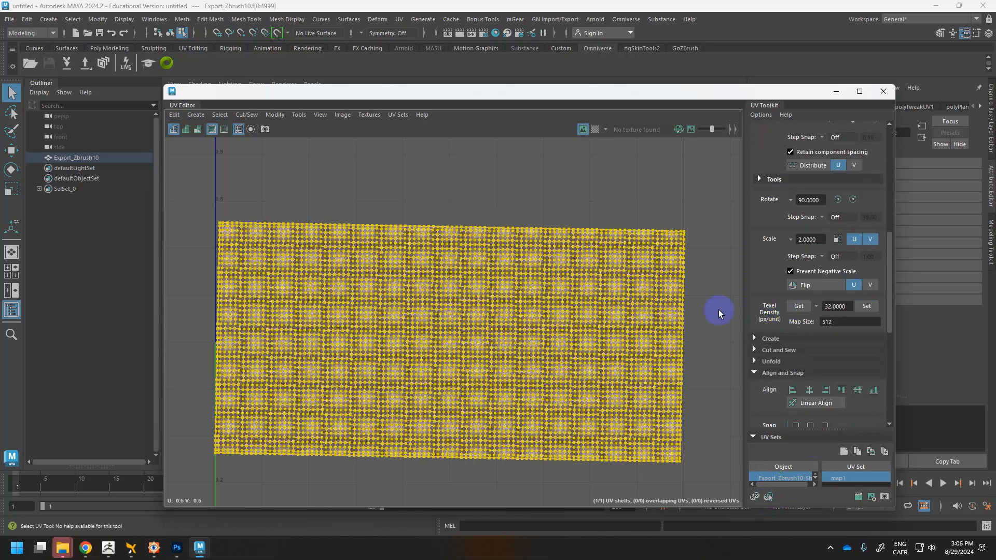
# Rotate the wall's UV shell slightly counterclockwise to level it, then close the UV Editor and return to object selection
pyautogui.press('e')
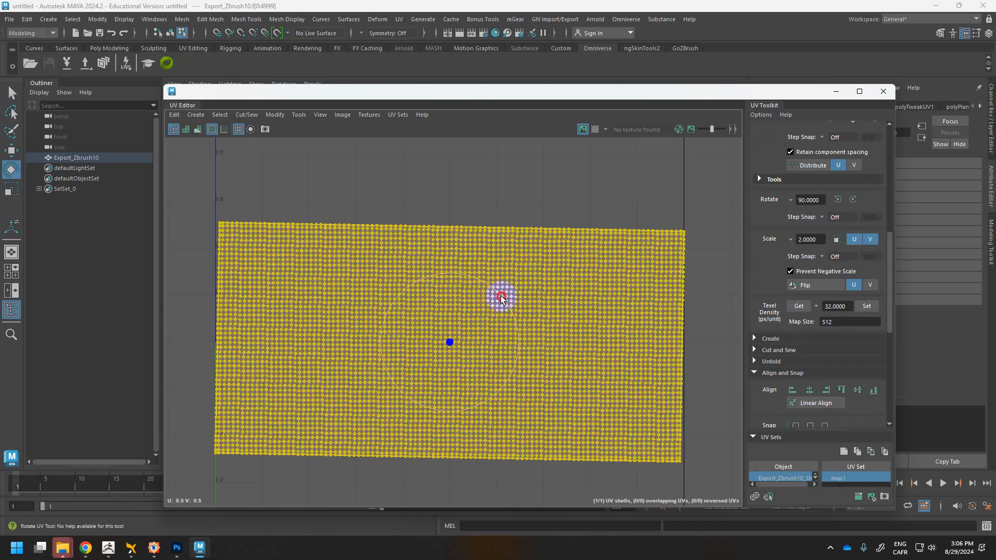
pyautogui.moveTo(501, 298); pyautogui.dragTo(501, 296)
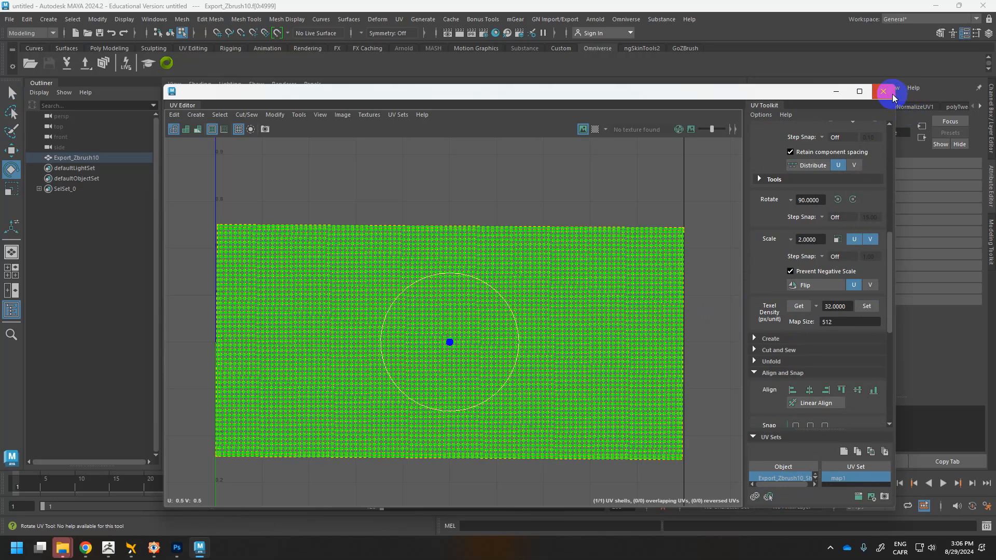
pyautogui.click(883, 91)
pyautogui.moveTo(569, 216); pyautogui.dragTo(602, 199, button='right')
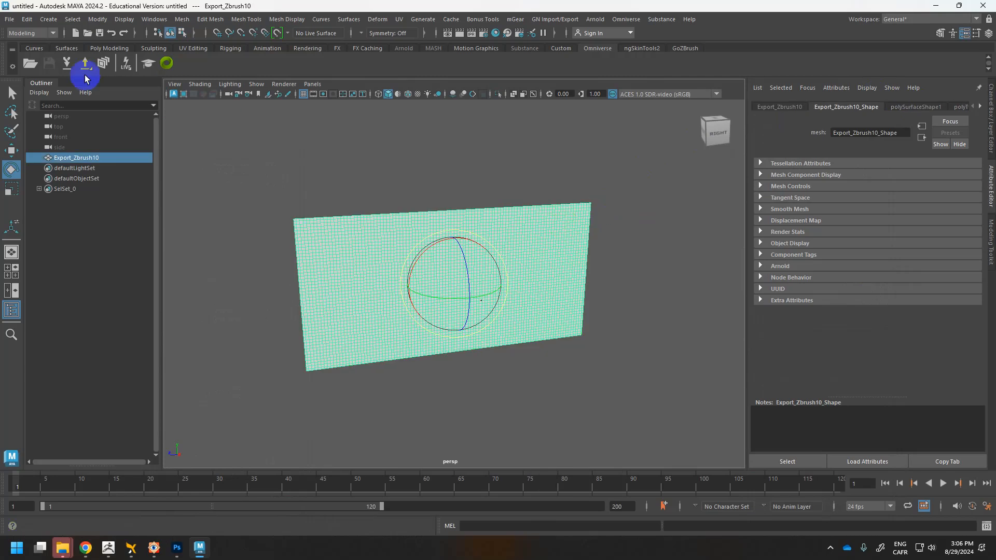
# Send the wall to ZBrush with GoZ and turn on its surface noise there
pyautogui.click(561, 48)
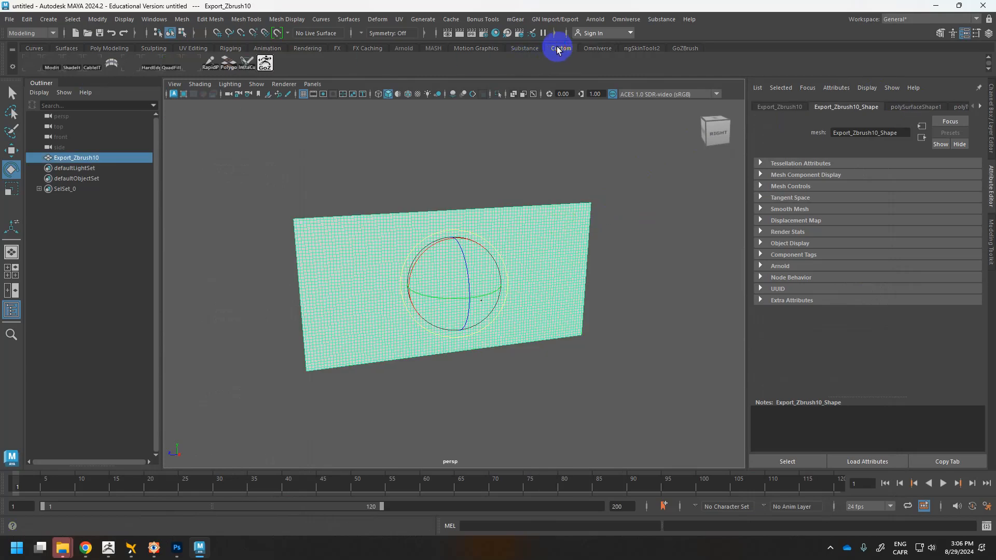
pyautogui.click(265, 62)
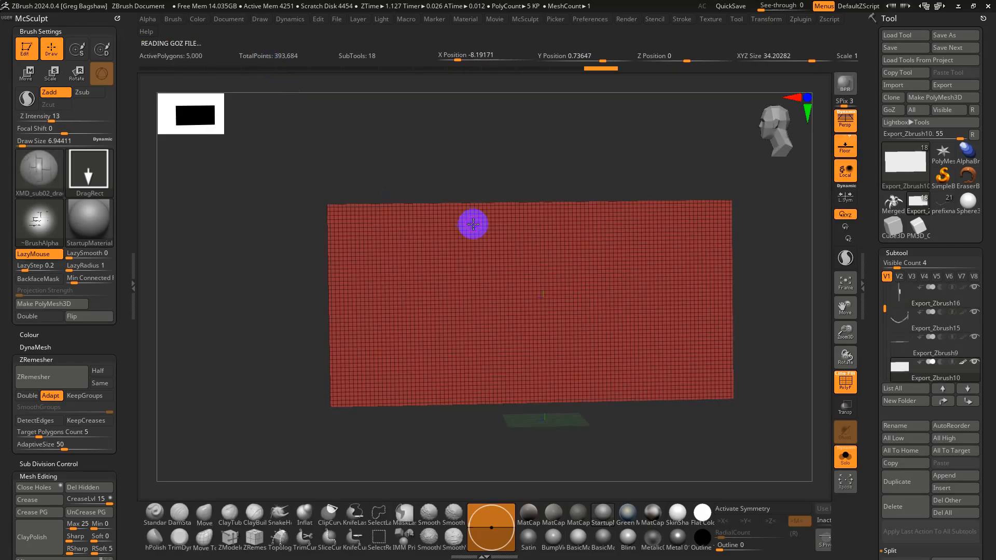
pyautogui.click(896, 253)
pyautogui.click(892, 310)
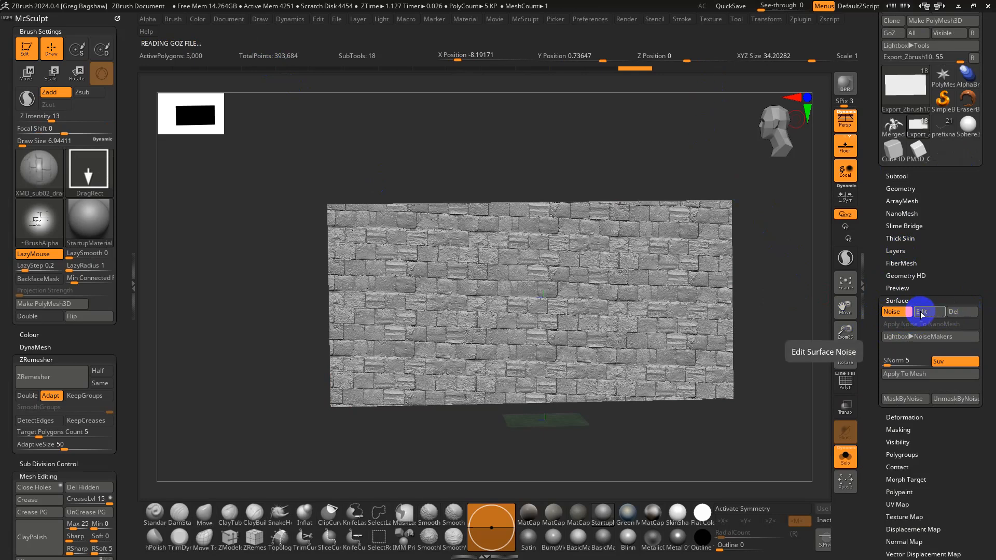
# Switch back to Maya and select the wall's whole UV shell in the UV Editor, ready for rotation
pyautogui.hotkey('alt', 'Tab')
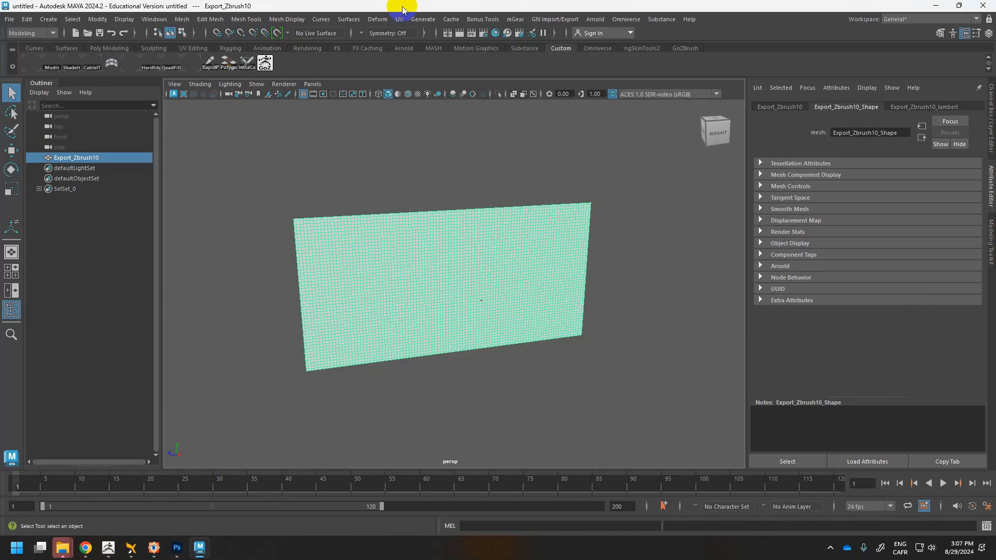
pyautogui.click(398, 21)
pyautogui.click(427, 39)
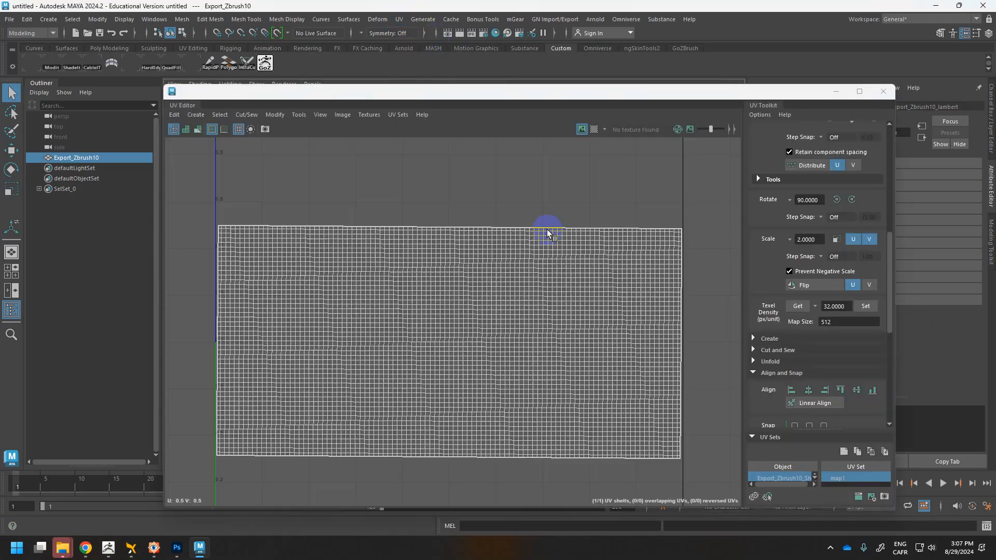
pyautogui.moveTo(491, 263); pyautogui.dragTo(487, 281, button='right')
pyautogui.click(488, 278)
pyautogui.press('e')
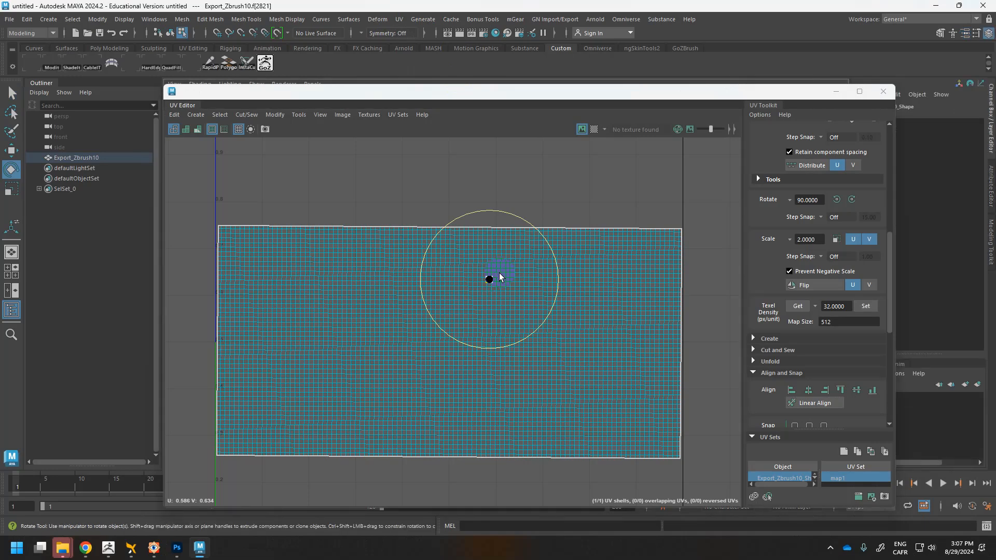
pyautogui.click(350, 259)
pyautogui.doubleClick(425, 268)
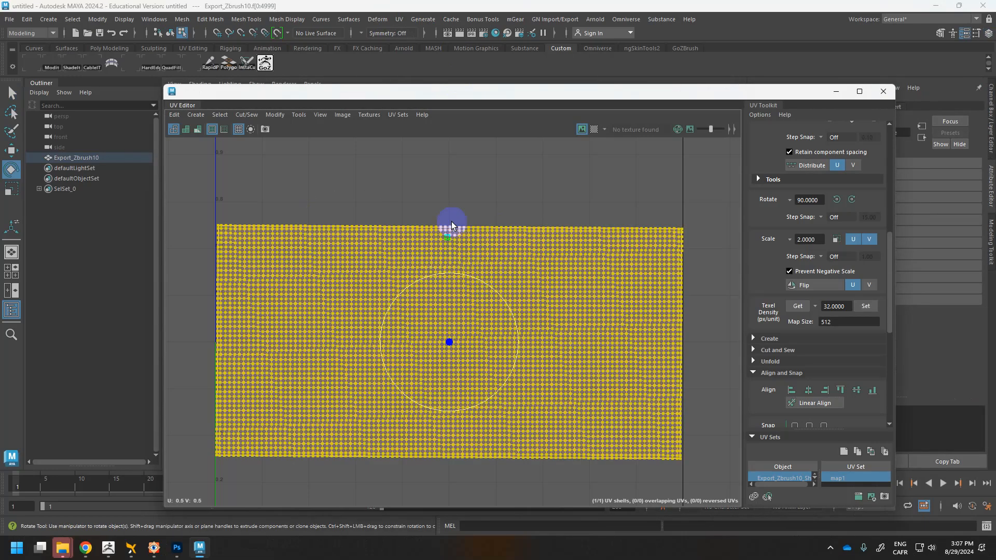
# Lay out the wall's UV shell in the 0-1 tile and send the wall object to ZBrush with GoZ
pyautogui.keyDown('shift'); pyautogui.moveTo(448, 161); pyautogui.dragTo(361, 193, button='right'); pyautogui.keyUp('shift')
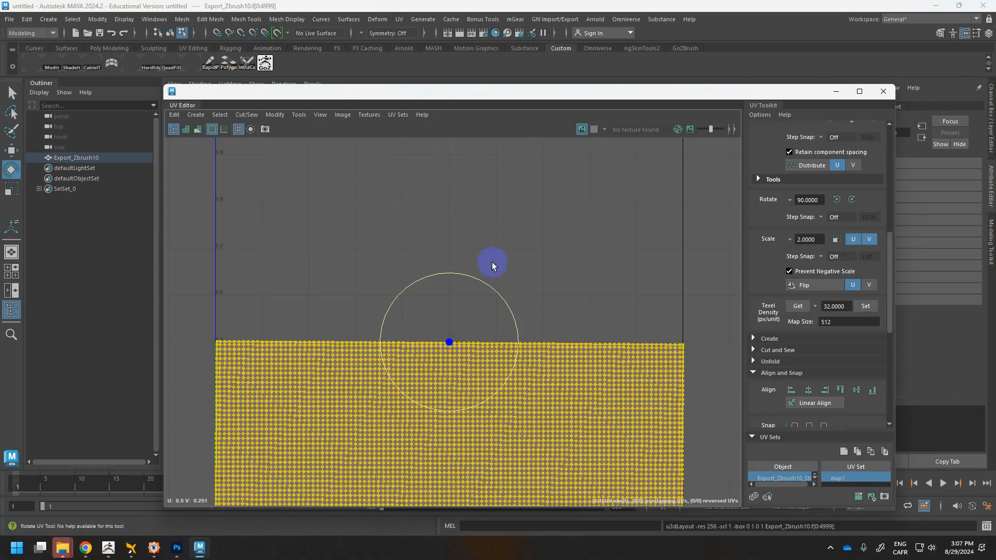
pyautogui.click(883, 92)
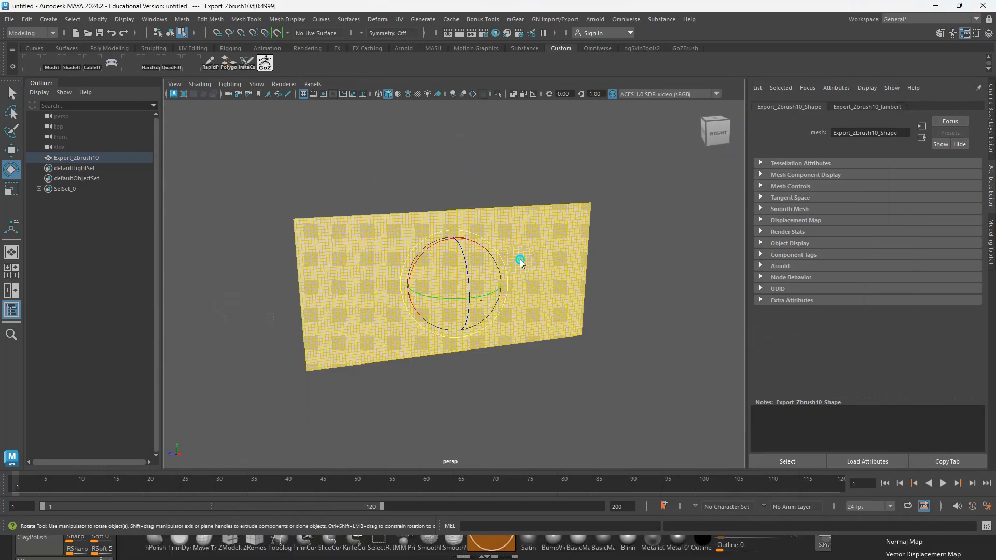
pyautogui.moveTo(519, 239); pyautogui.dragTo(558, 227, button='right')
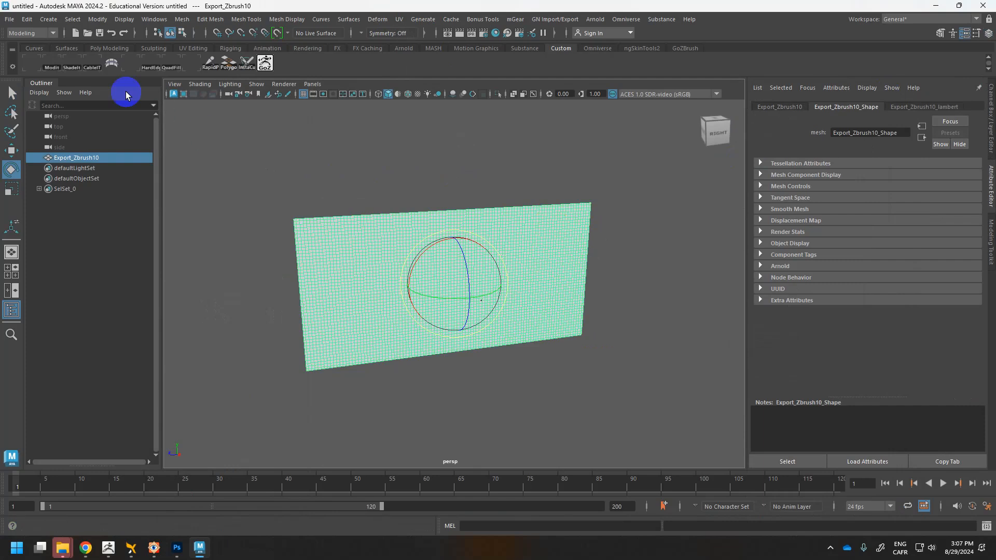
pyautogui.click(264, 64)
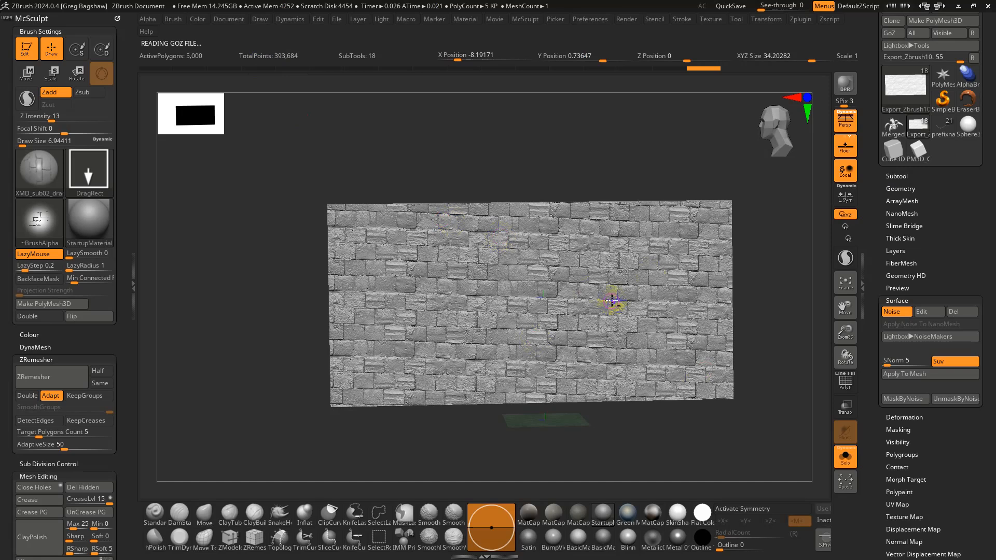
# Return to Maya, reselect the wall as an object and send it to ZBrush with GoZ again
pyautogui.hotkey('alt', 'Tab')
pyautogui.moveTo(542, 238); pyautogui.dragTo(584, 209, button='right')
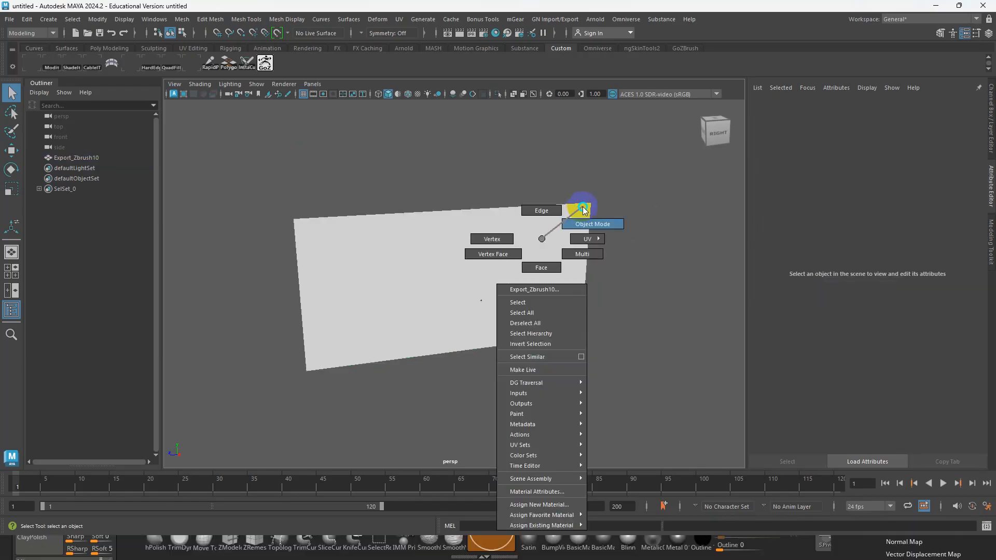
pyautogui.click(518, 244)
pyautogui.click(265, 63)
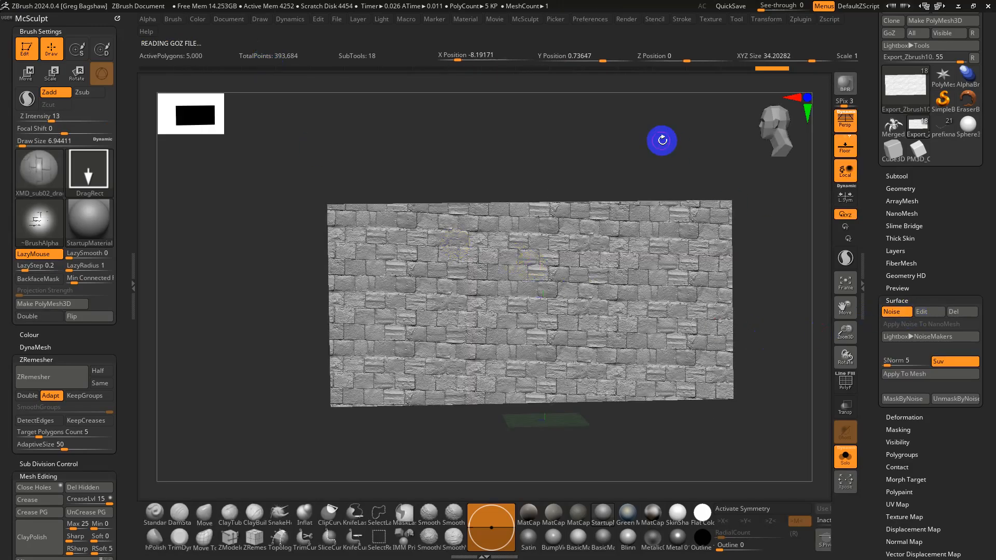
# Create a working clone of the wall with UV Master's Work On Clone and compare it with the original tool
pyautogui.click(799, 19)
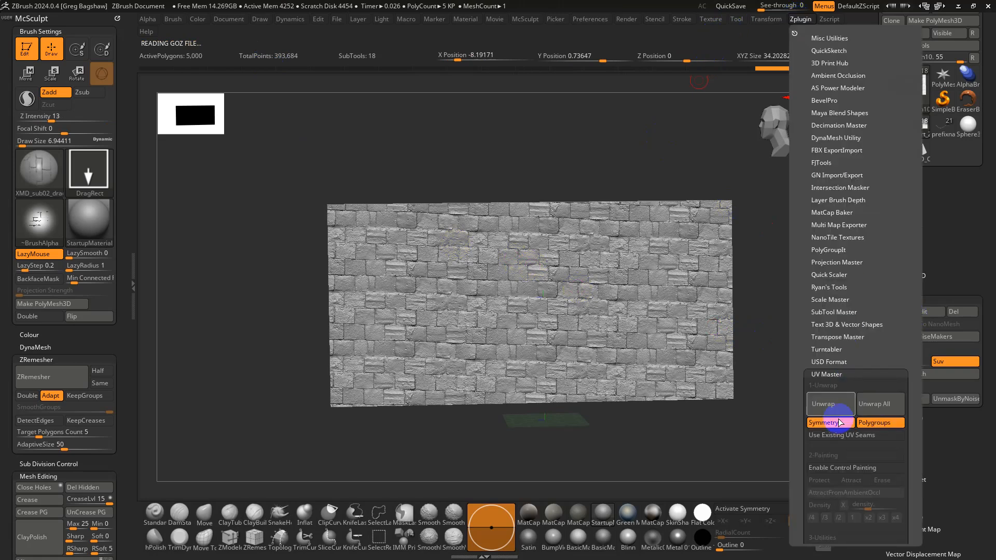
pyautogui.moveTo(796, 429); pyautogui.dragTo(803, 344)
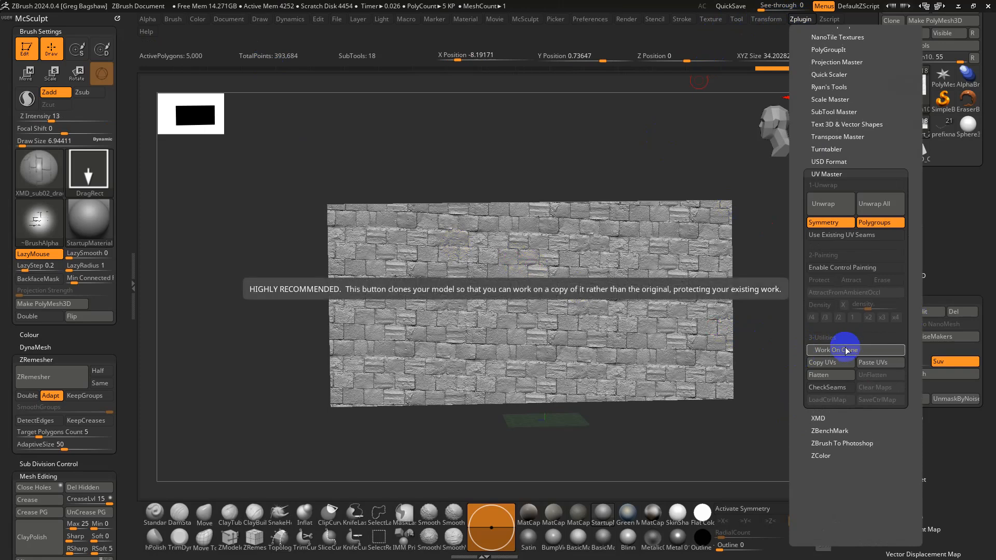
pyautogui.click(847, 351)
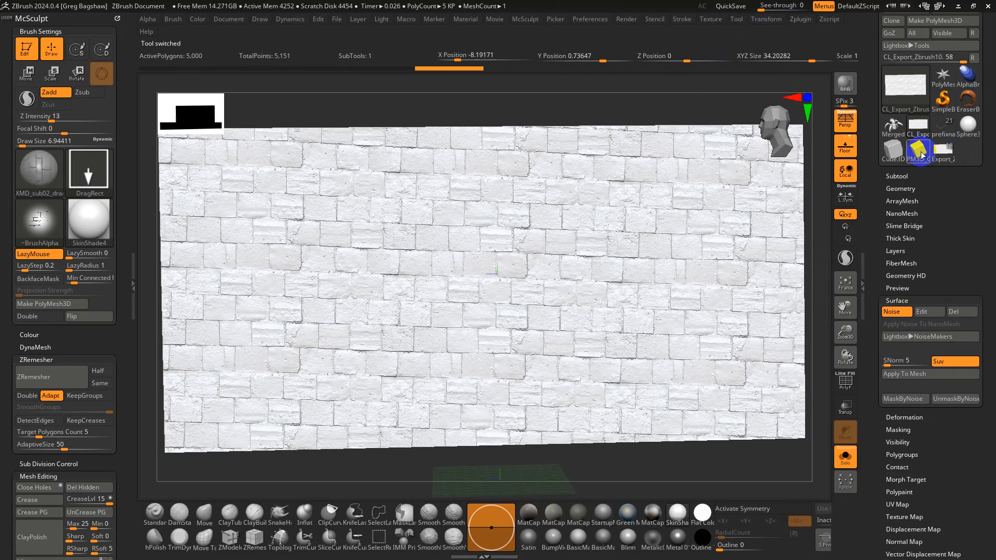
pyautogui.moveTo(943, 159)
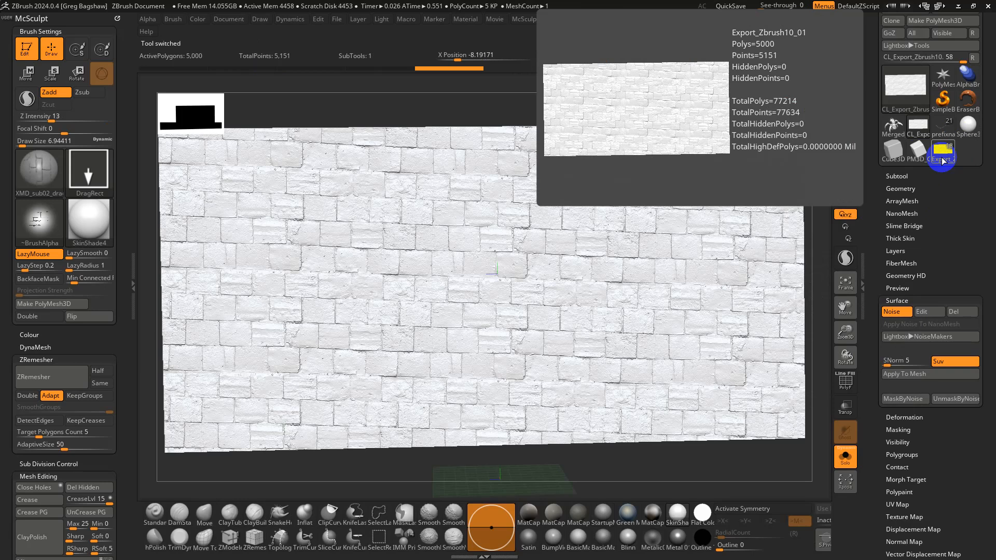
pyautogui.moveTo(921, 126)
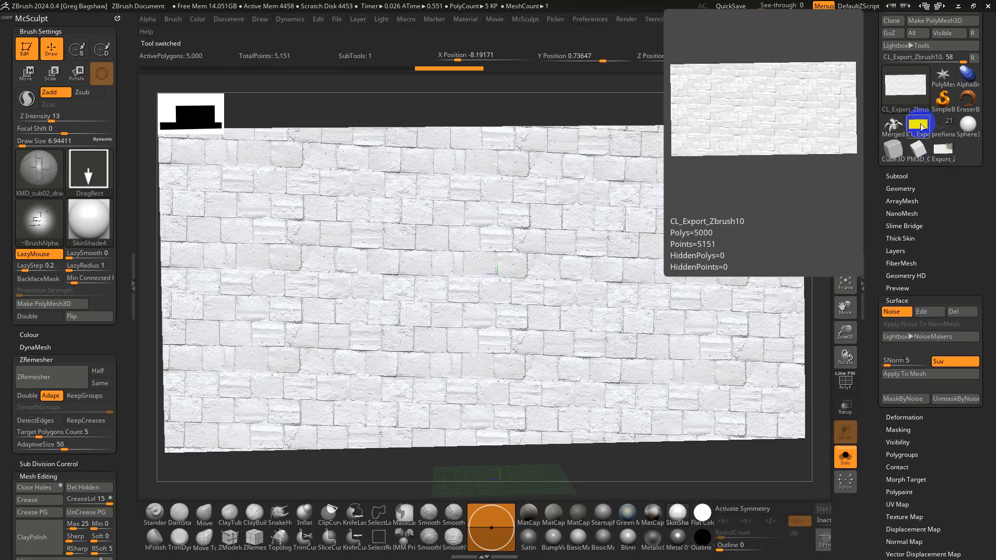
# Flatten the clone's UVs with UV Master and rotate the flattened layout slightly so its edges are level
pyautogui.click(801, 18)
pyautogui.click(858, 426)
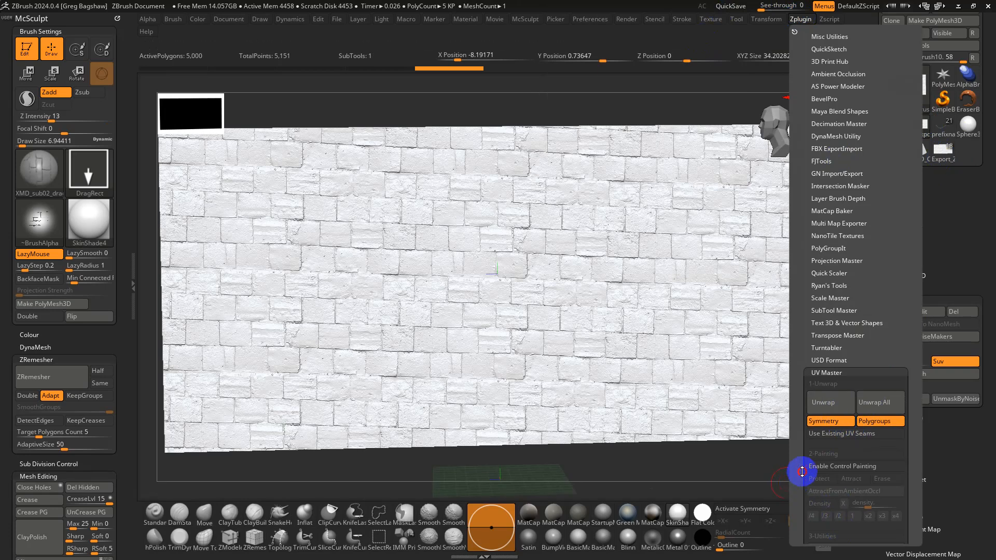
pyautogui.scroll(-3, 802, 471)
pyautogui.click(825, 504)
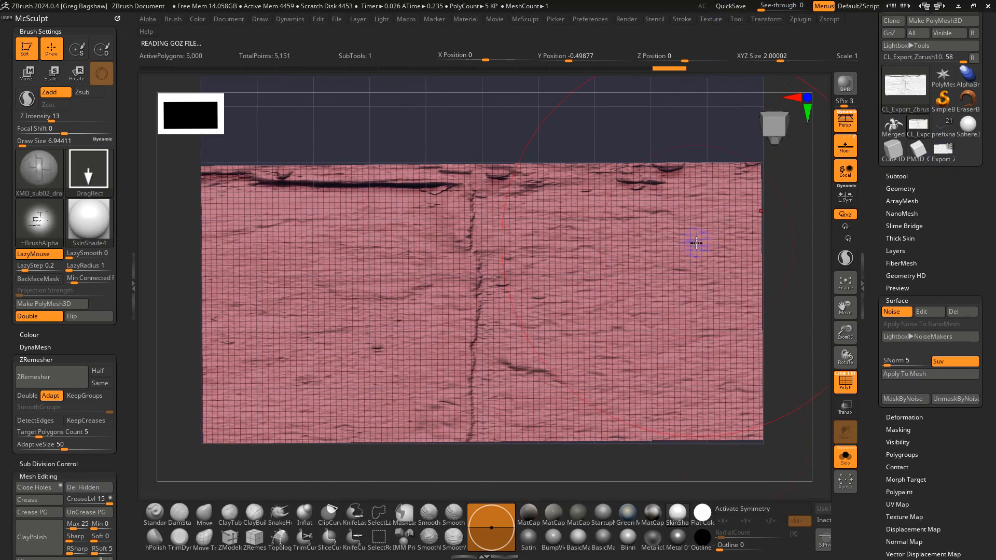
pyautogui.press('e')
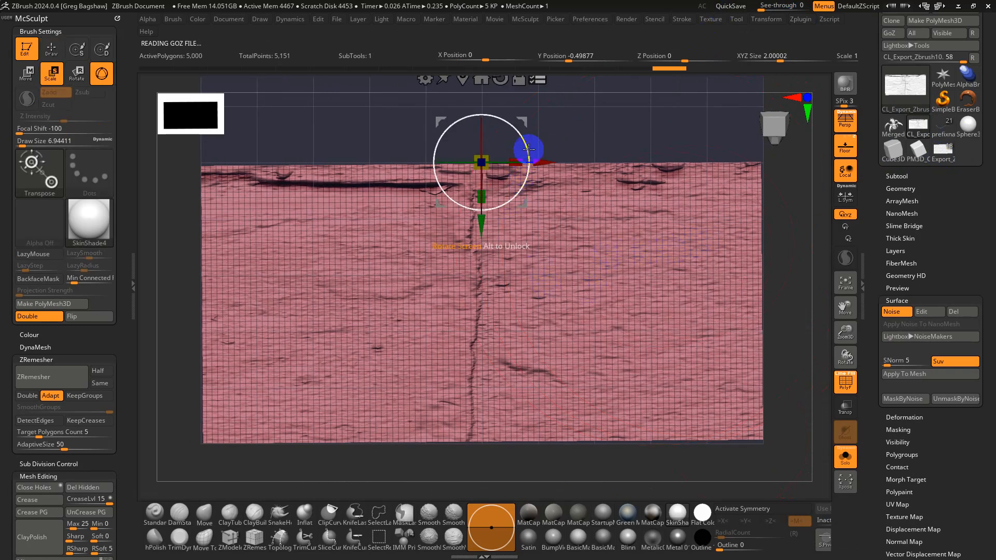
pyautogui.moveTo(527, 149); pyautogui.dragTo(533, 150)
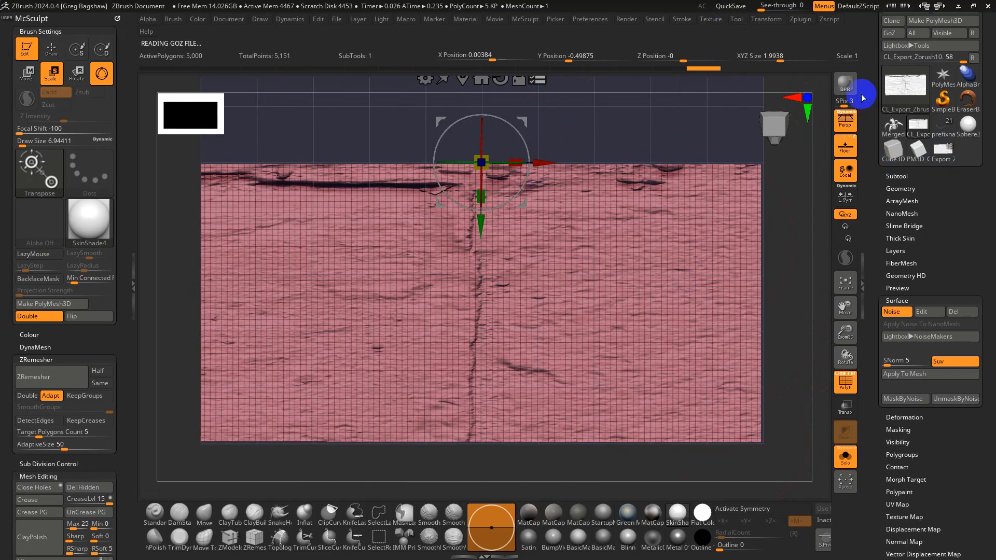
# Unflatten the clone with UV Master and switch back to the original wall tool Export_Zbrush10_01
pyautogui.click(800, 18)
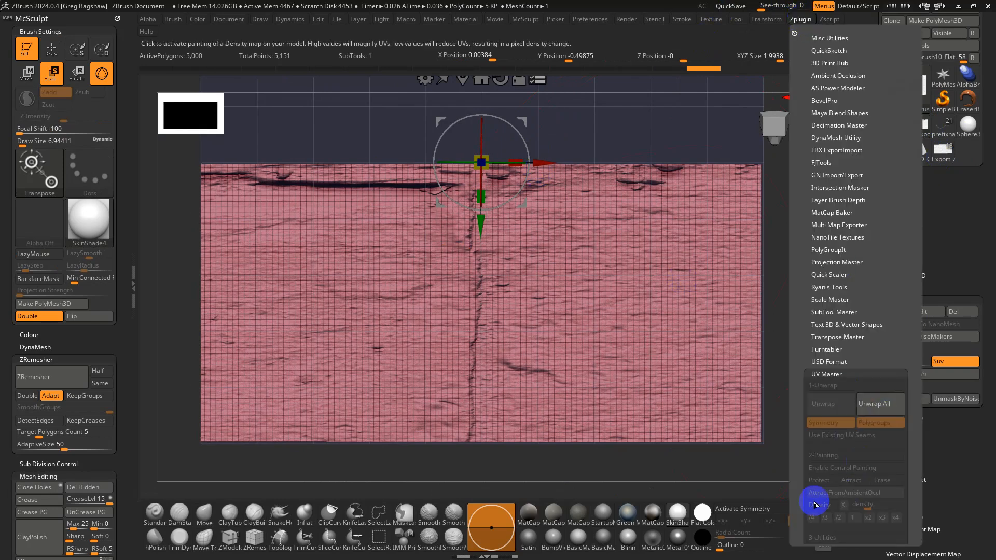
pyautogui.moveTo(801, 505); pyautogui.dragTo(805, 430)
pyautogui.click(857, 442)
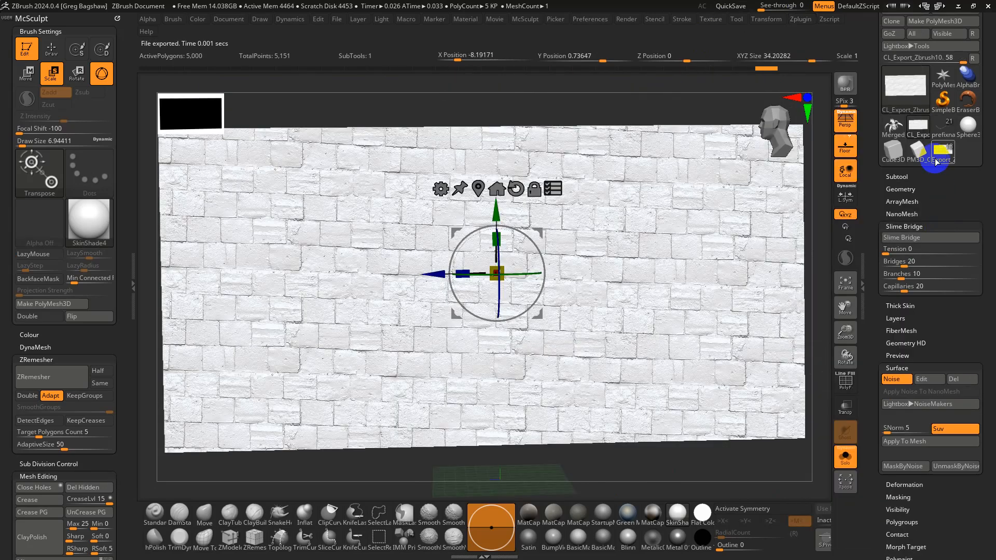
pyautogui.click(936, 162)
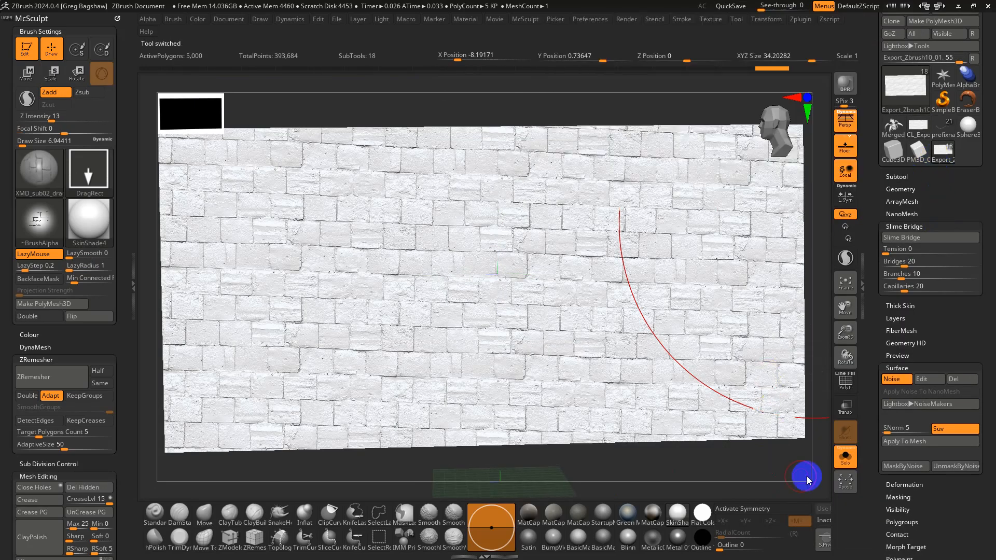
# Paste the UVs from the clone onto the original wall with UV Master
pyautogui.click(845, 457)
pyautogui.click(845, 457)
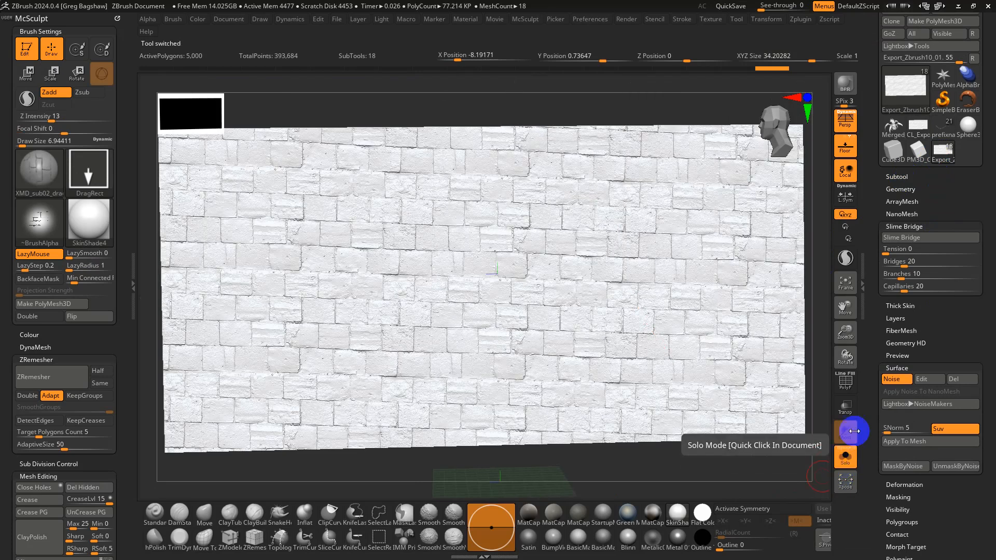
pyautogui.click(802, 19)
pyautogui.moveTo(804, 468); pyautogui.dragTo(802, 420)
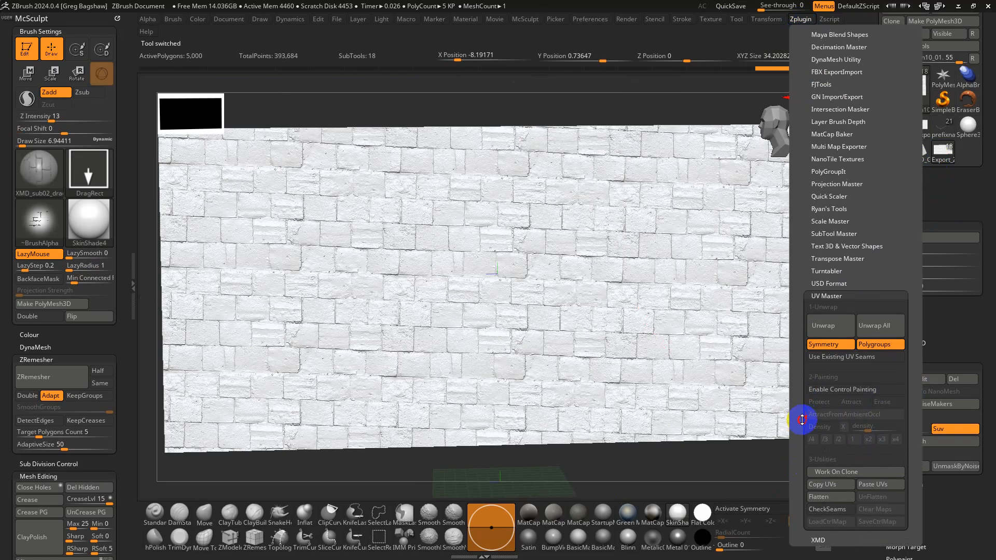
pyautogui.click(829, 497)
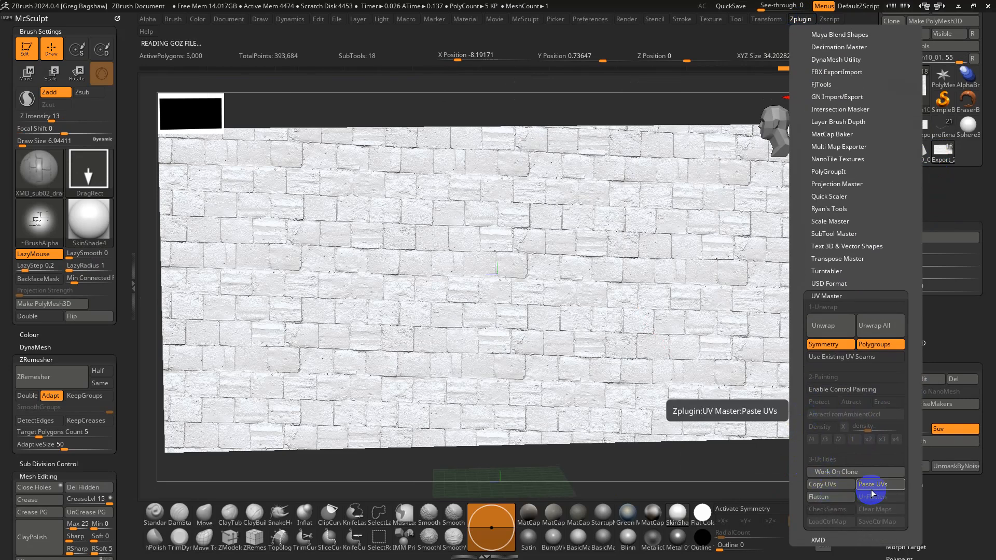
# Switch the wall's surface noise to UV mode and set its Alpha Scale to 0.14585
pyautogui.click(971, 343)
pyautogui.click(927, 379)
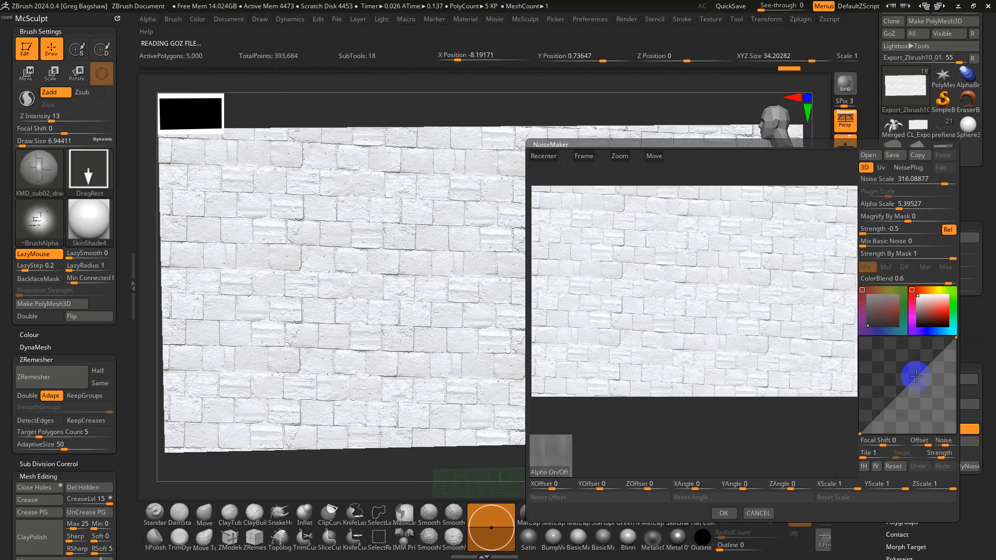
pyautogui.click(882, 167)
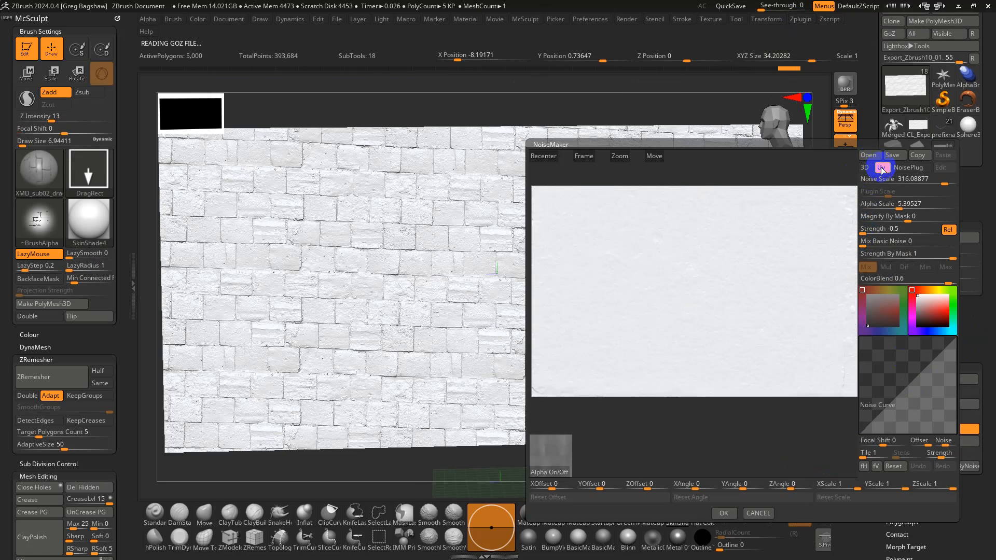
pyautogui.click(889, 202)
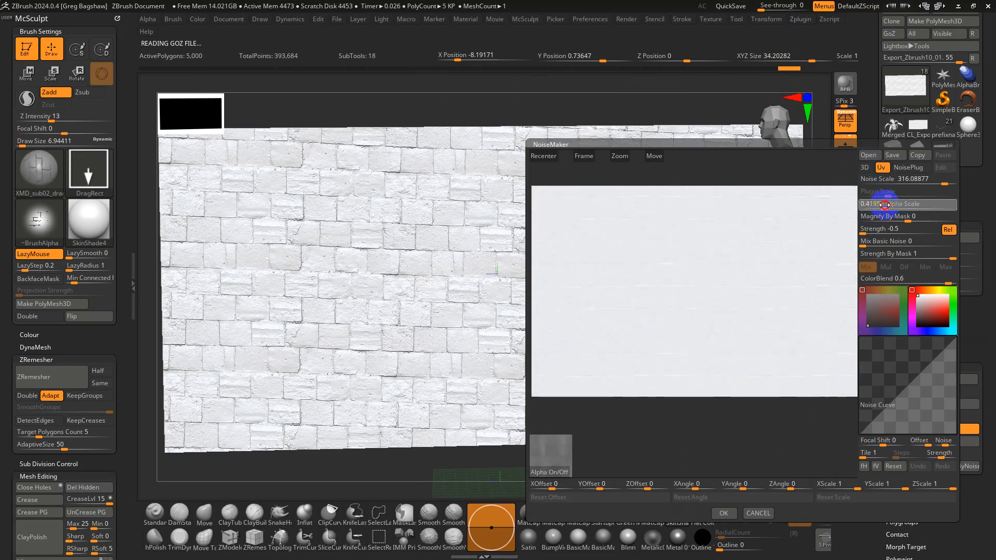
pyautogui.moveTo(882, 205); pyautogui.dragTo(878, 207)
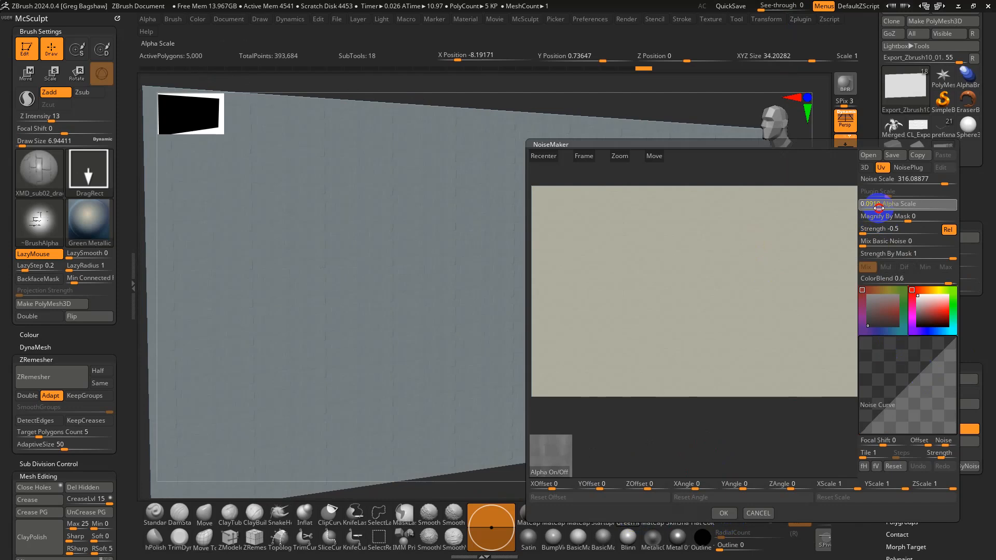
pyautogui.click(880, 229)
pyautogui.moveTo(880, 207); pyautogui.dragTo(878, 207)
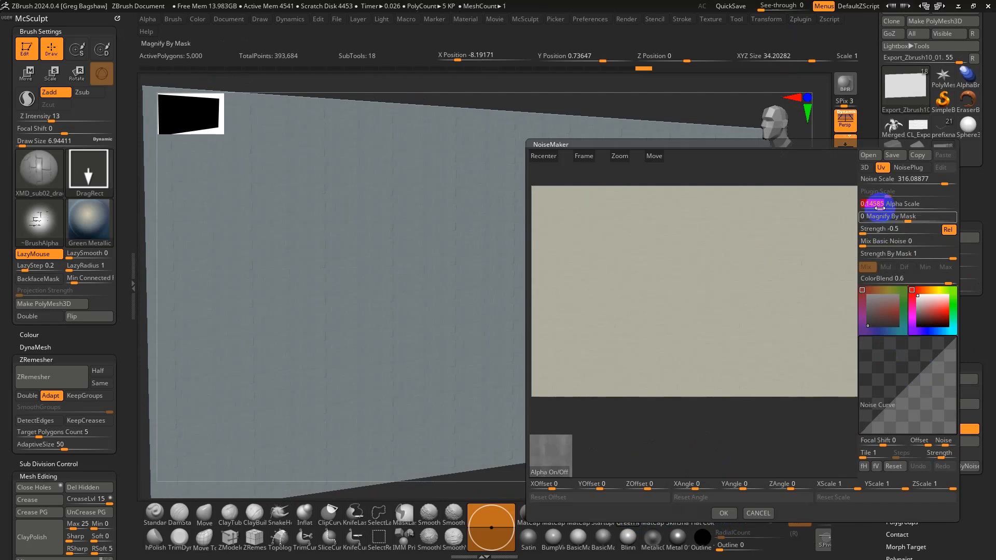
pyautogui.click(723, 513)
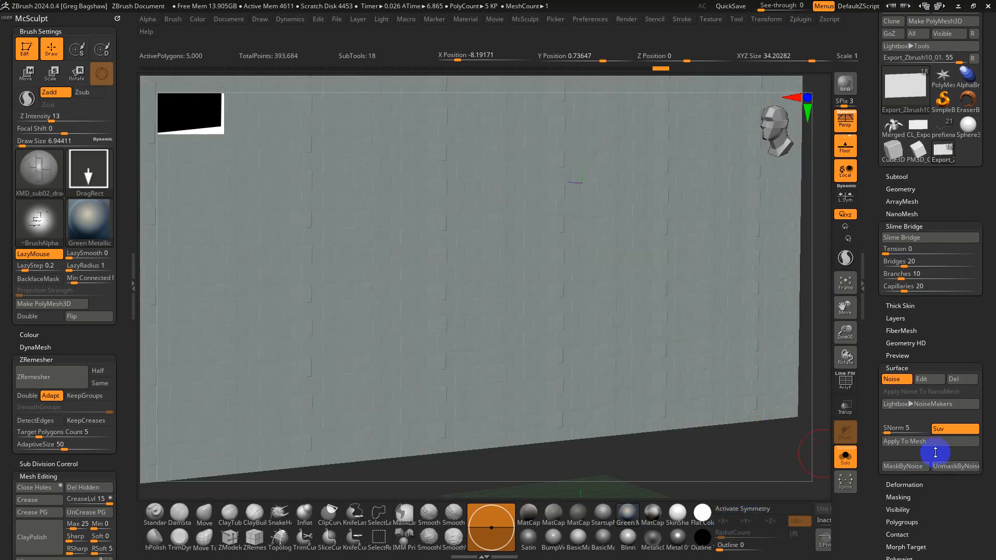
# Subdivide the wall to 5.12 million polygons and apply the brick noise to the mesh
pyautogui.keyDown('alt'); pyautogui.moveTo(747, 443); pyautogui.dragTo(730, 388); pyautogui.keyUp('alt')
pyautogui.hotkey('ctrl', 'd')
pyautogui.hotkey('ctrl', 'd')
pyautogui.hotkey('ctrl', 'd')
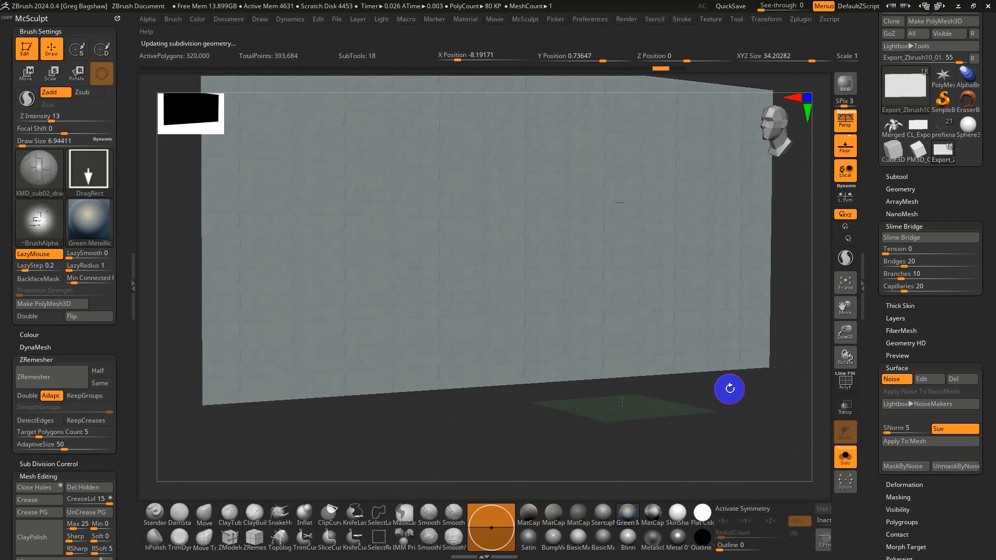
pyautogui.hotkey('ctrl', 'd')
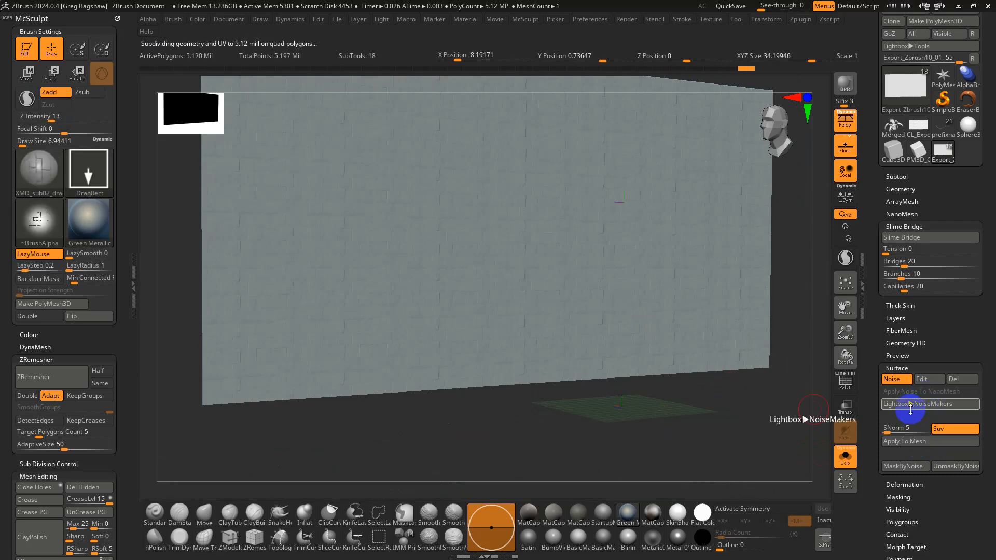
# Nudge the wall slightly with the gizmo, show it among the other subtools, and assign the SkinShade4 material
pyautogui.moveTo(507, 264); pyautogui.dragTo(504, 266)
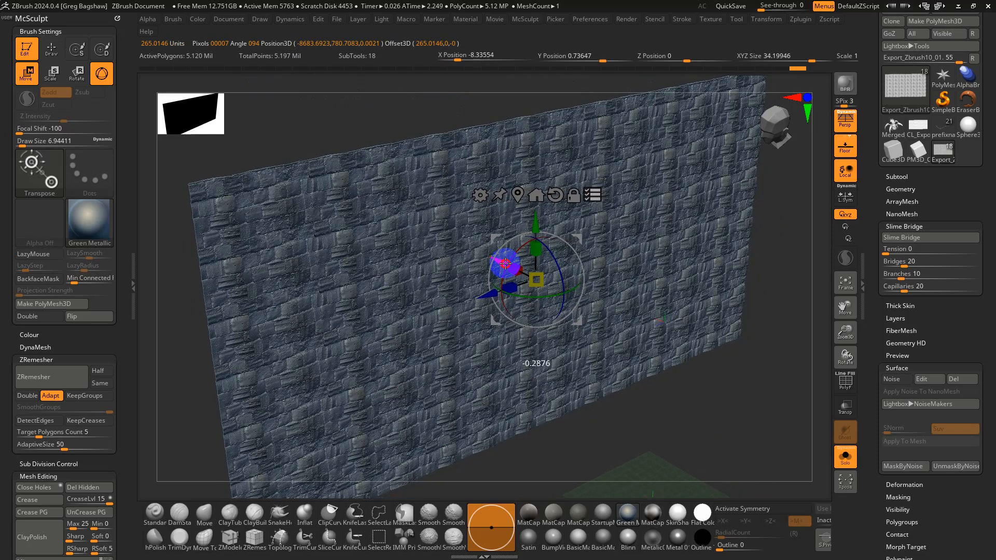
pyautogui.moveTo(743, 390); pyautogui.dragTo(705, 320)
pyautogui.click(846, 457)
pyautogui.moveTo(706, 320); pyautogui.dragTo(648, 373, button='right')
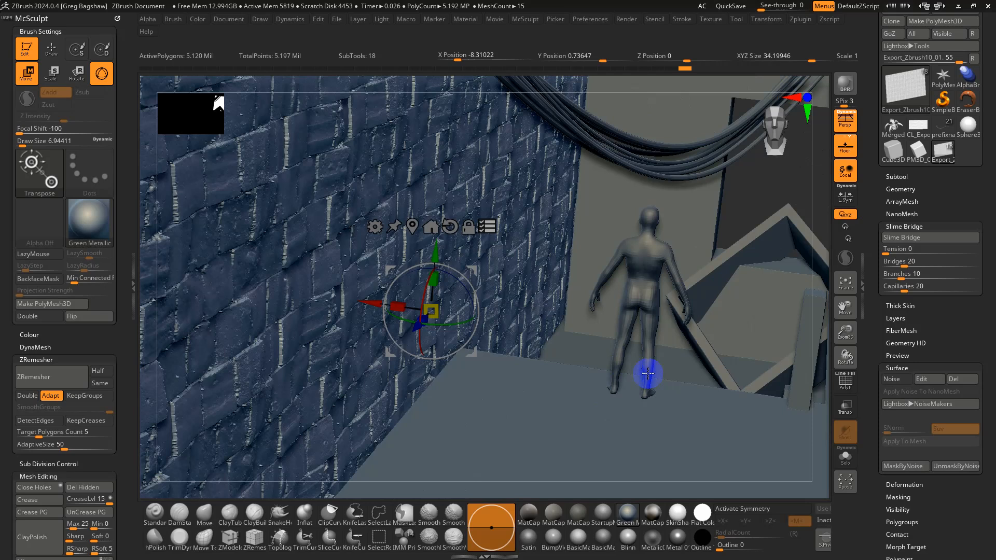
pyautogui.moveTo(721, 389)
pyautogui.mouseDown(button='right')
pyautogui.moveTo(693, 337)
pyautogui.moveTo(644, 362)
pyautogui.moveTo(678, 387)
pyautogui.moveTo(524, 359)
pyautogui.moveTo(503, 295)
pyautogui.moveTo(574, 329)
pyautogui.moveTo(605, 359)
pyautogui.moveTo(567, 340)
pyautogui.moveTo(679, 392)
pyautogui.moveTo(640, 349)
pyautogui.moveTo(763, 442)
pyautogui.mouseUp(button='right')
pyautogui.click(677, 513)
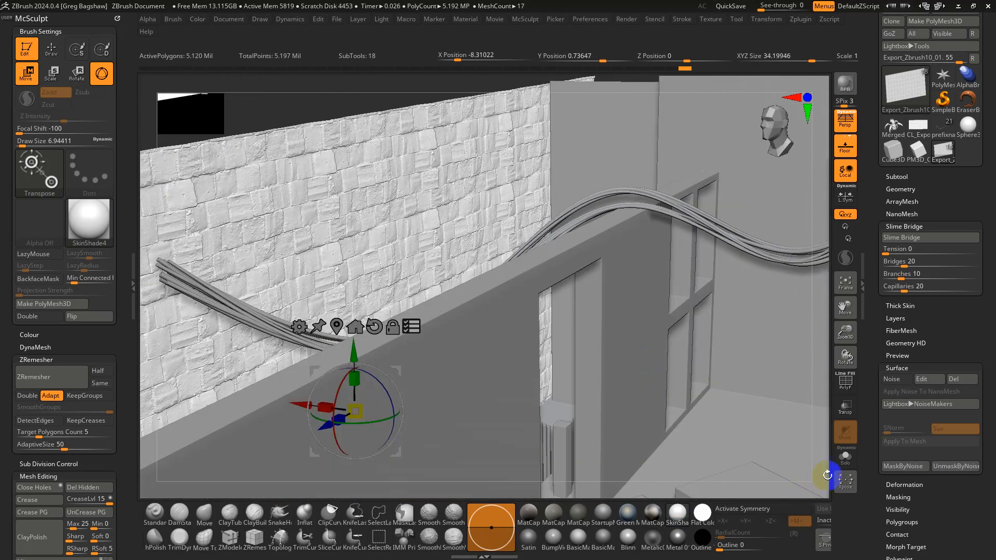
# Isolate the wall and reopen its surface noise in UV mode with the brick alpha turned off
pyautogui.click(844, 457)
pyautogui.moveTo(634, 340); pyautogui.dragTo(598, 258, button='right')
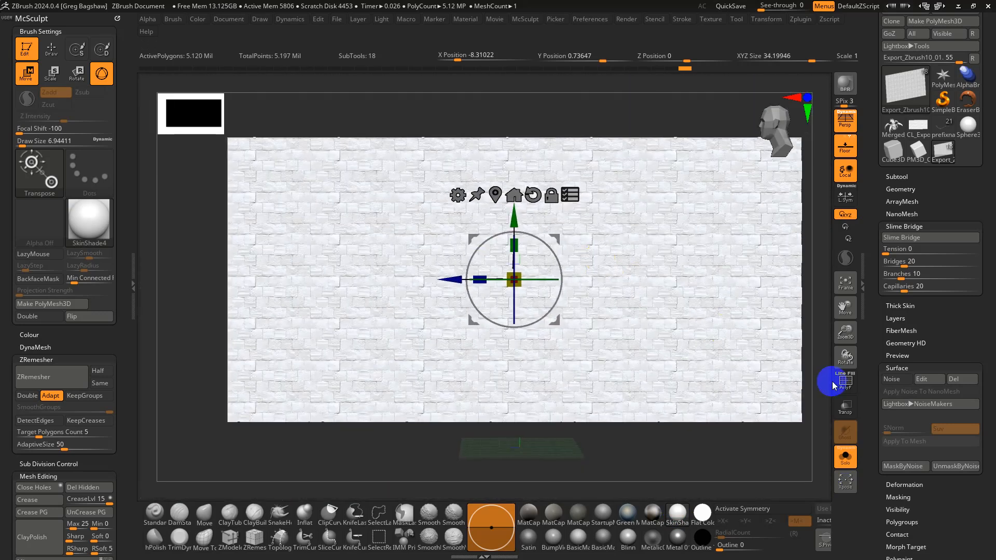
pyautogui.click(894, 380)
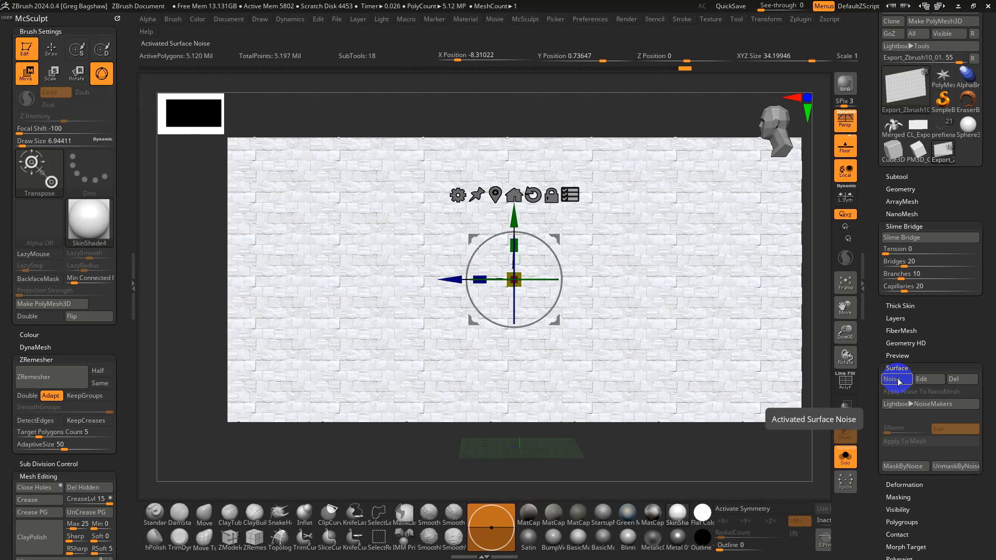
pyautogui.click(926, 380)
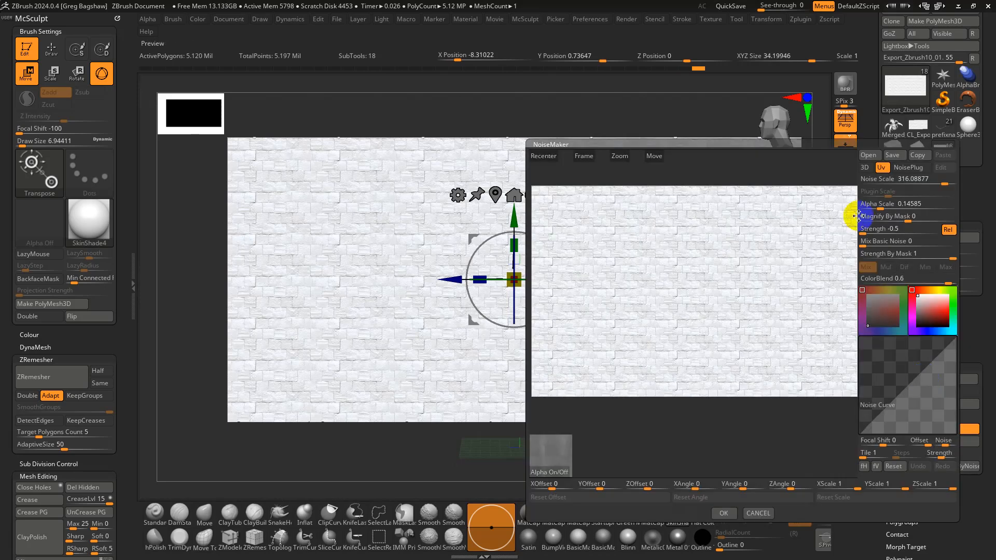
pyautogui.click(880, 168)
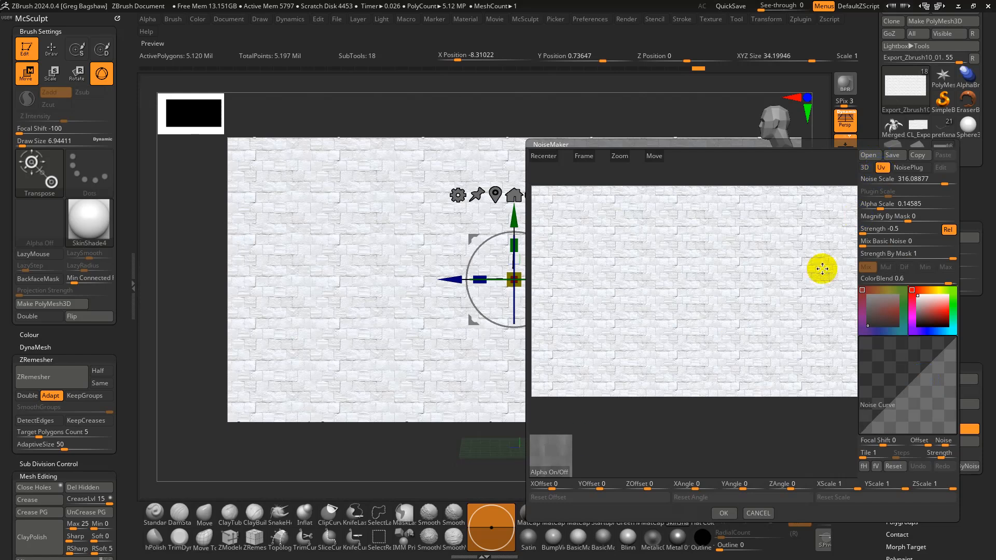
pyautogui.click(555, 472)
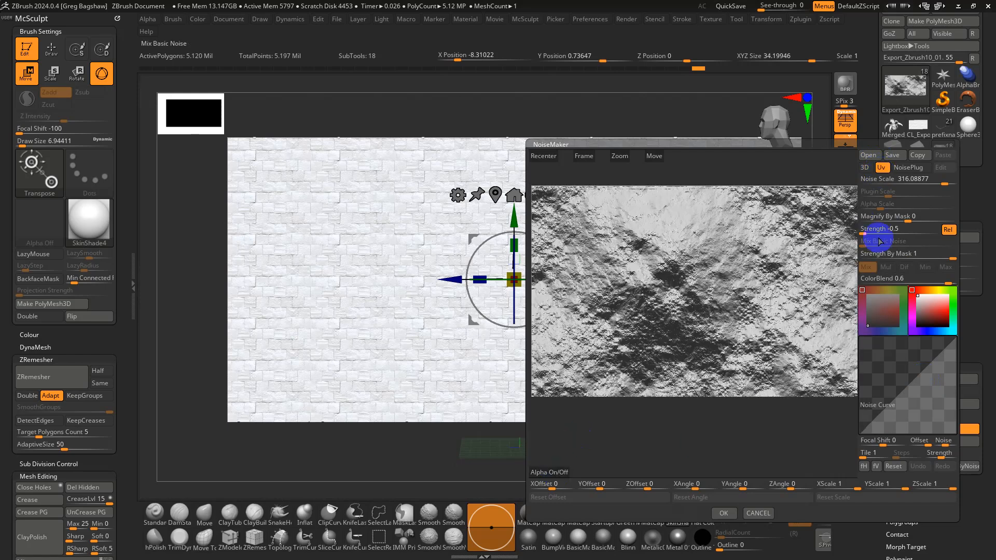
# Set the noise Strength to -0.0408 and Noise Scale to 70.3806, and reshape the noise curve into a steep ramp for patchy damage
pyautogui.moveTo(934, 179); pyautogui.dragTo(911, 184)
pyautogui.moveTo(873, 228); pyautogui.dragTo(877, 230)
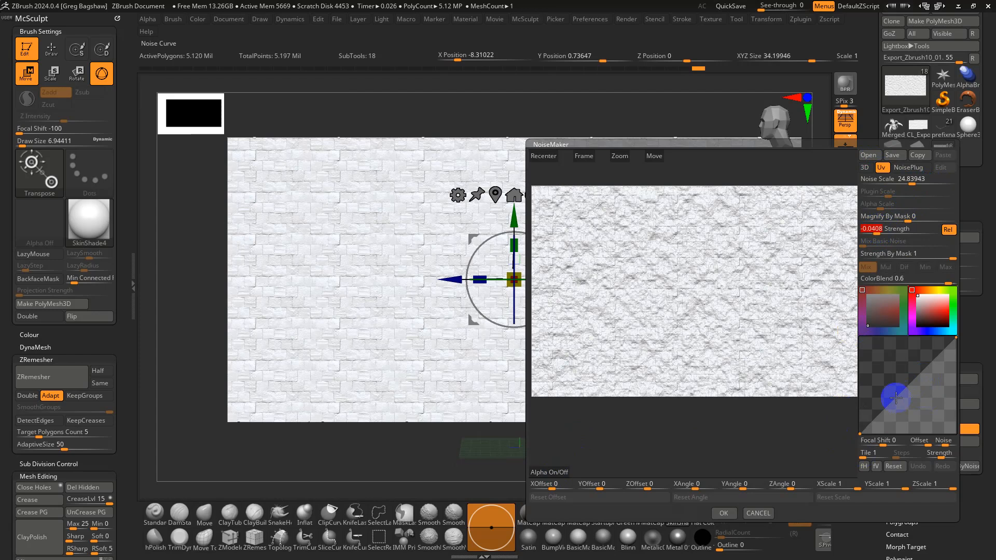
pyautogui.moveTo(895, 398); pyautogui.dragTo(924, 395)
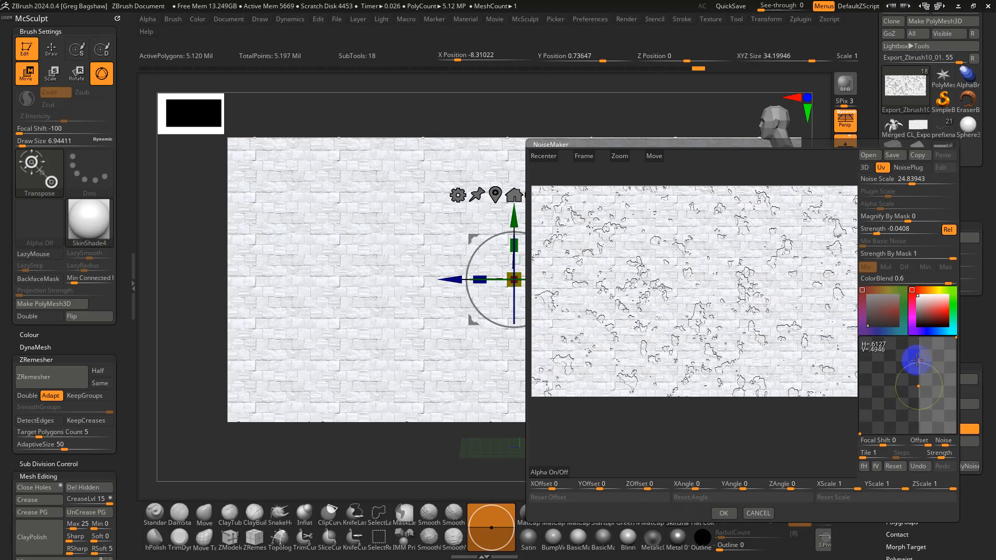
pyautogui.moveTo(917, 359)
pyautogui.mouseDown()
pyautogui.moveTo(926, 360)
pyautogui.moveTo(920, 370)
pyautogui.mouseUp()
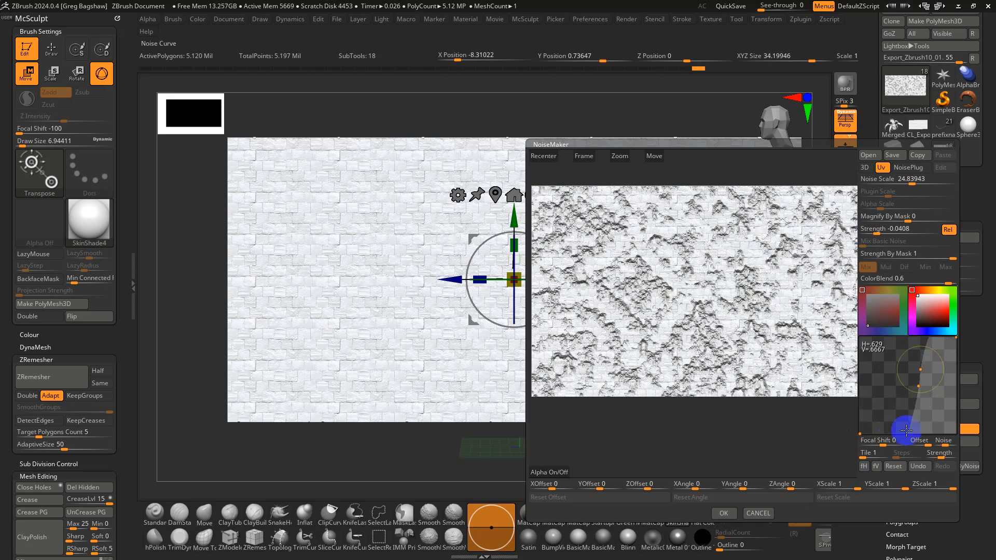
pyautogui.moveTo(914, 182); pyautogui.dragTo(924, 185)
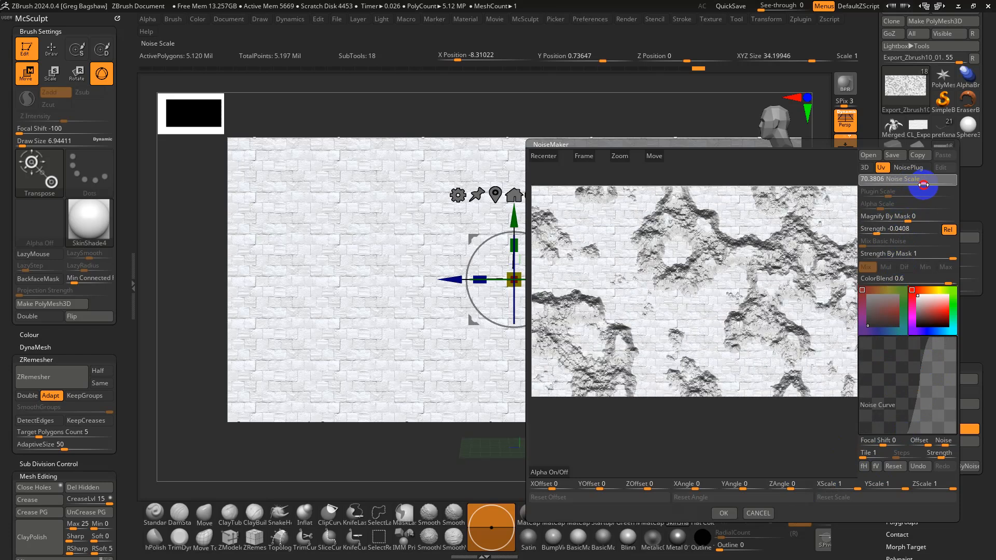
pyautogui.click(830, 513)
pyautogui.click(725, 514)
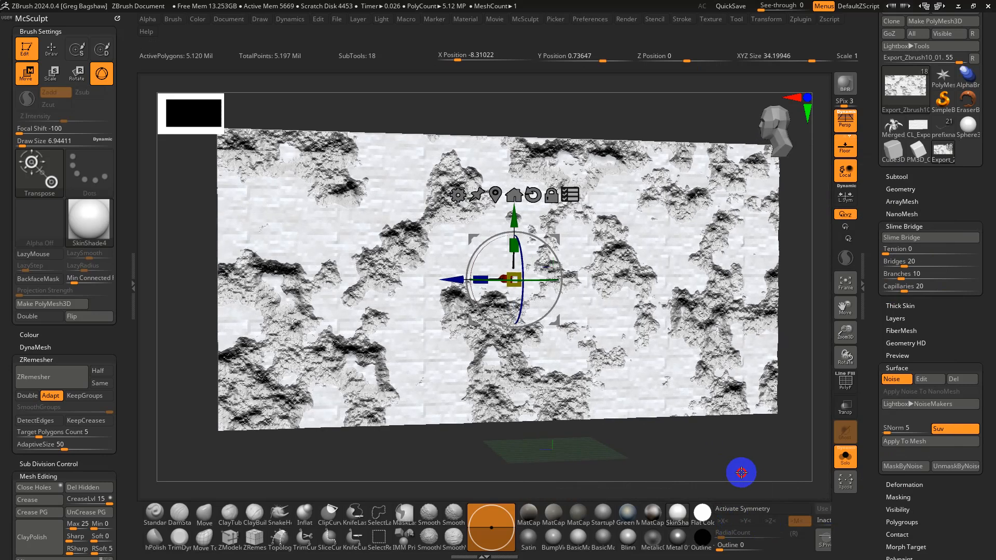
# Weaken the noise strength for subtler damage and apply the noise to the wall mesh
pyautogui.click(923, 379)
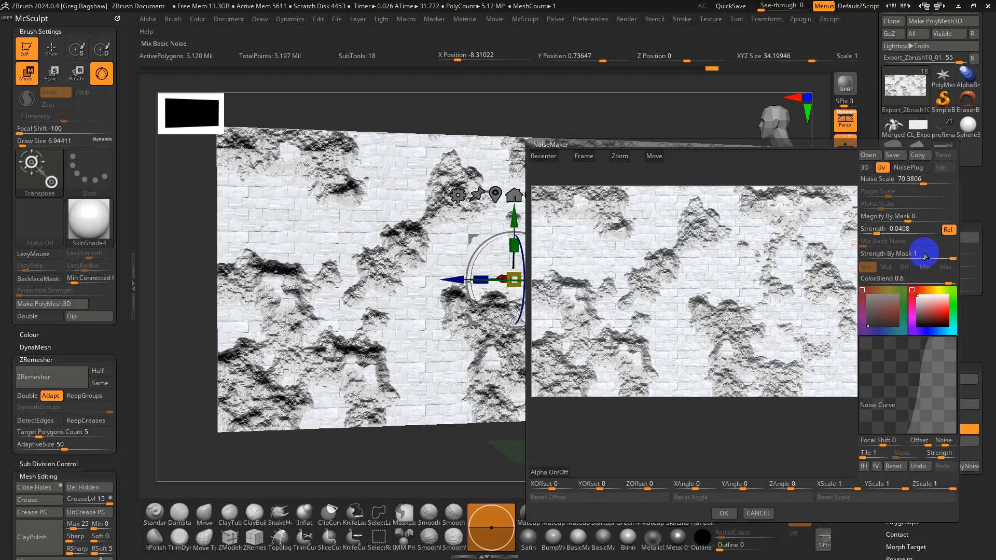
pyautogui.moveTo(908, 229); pyautogui.dragTo(883, 234)
pyautogui.click(724, 515)
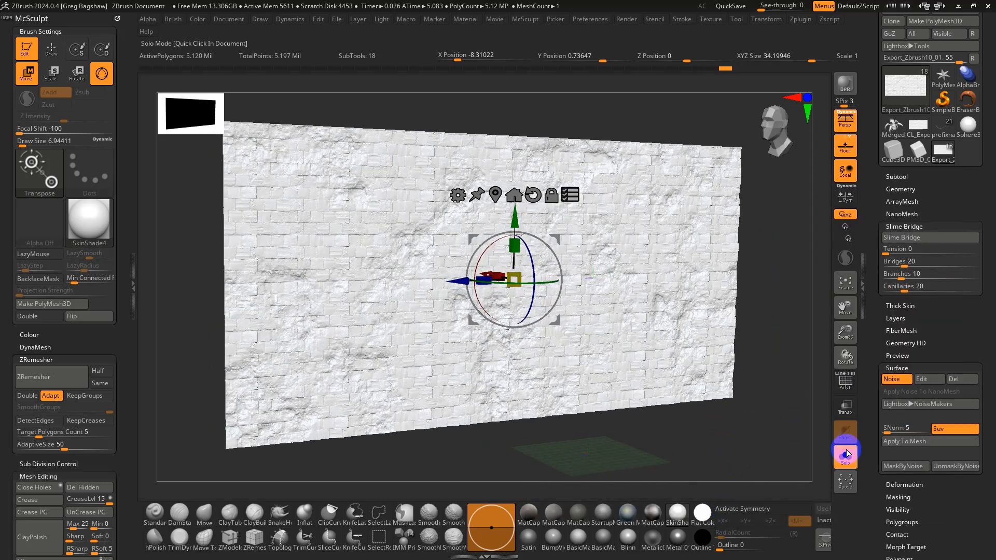
pyautogui.click(894, 440)
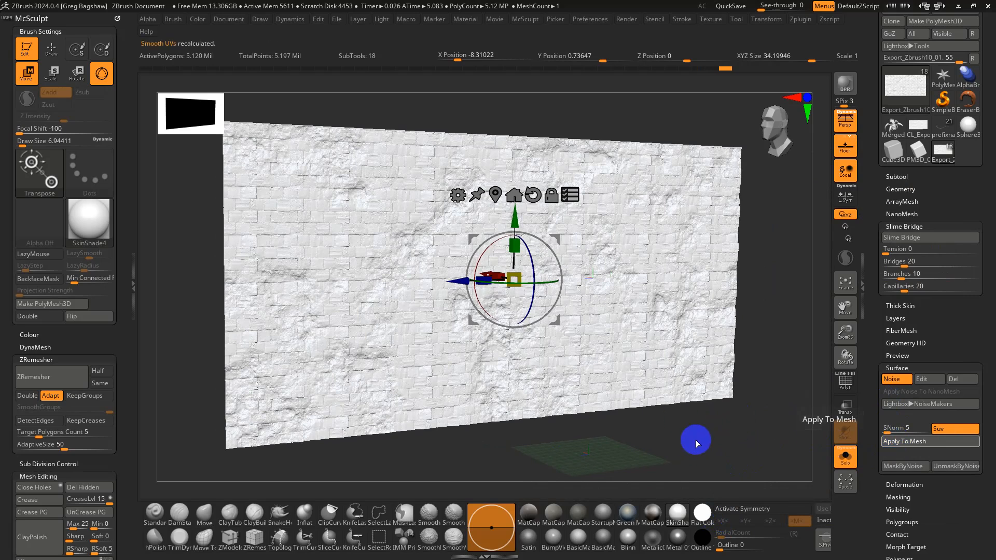
# Return to Draw mode, switch to XMD ToolBox, search the brushes for "rock" and load XMD_Surfaces_Rocks_08
pyautogui.press('q')
pyautogui.moveTo(727, 429); pyautogui.dragTo(711, 433, button='right')
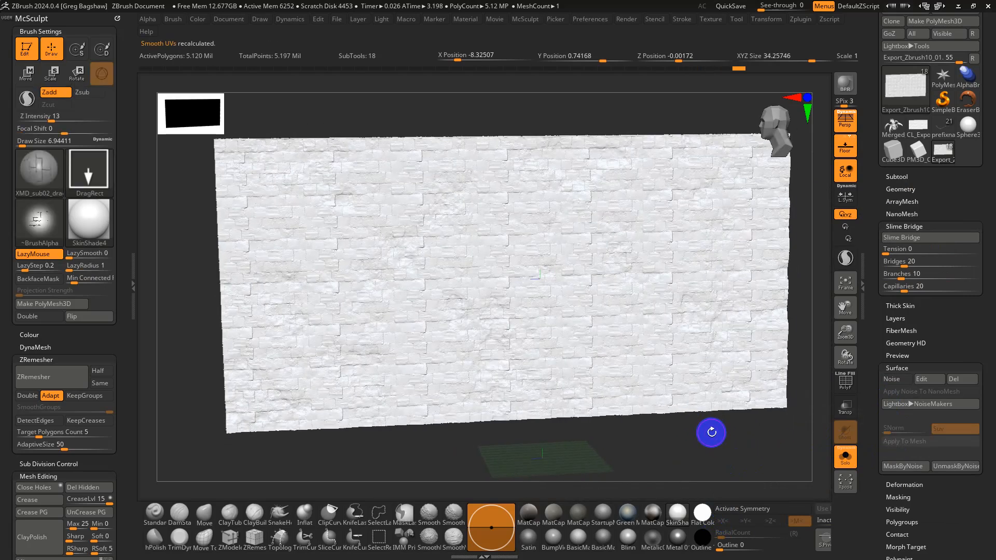
pyautogui.moveTo(697, 374)
pyautogui.keyDown('alt'); pyautogui.mouseDown(button='right')
pyautogui.moveTo(710, 412)
pyautogui.moveTo(698, 363)
pyautogui.moveTo(671, 340)
pyautogui.moveTo(696, 360)
pyautogui.mouseUp(button='right'); pyautogui.keyUp('alt')
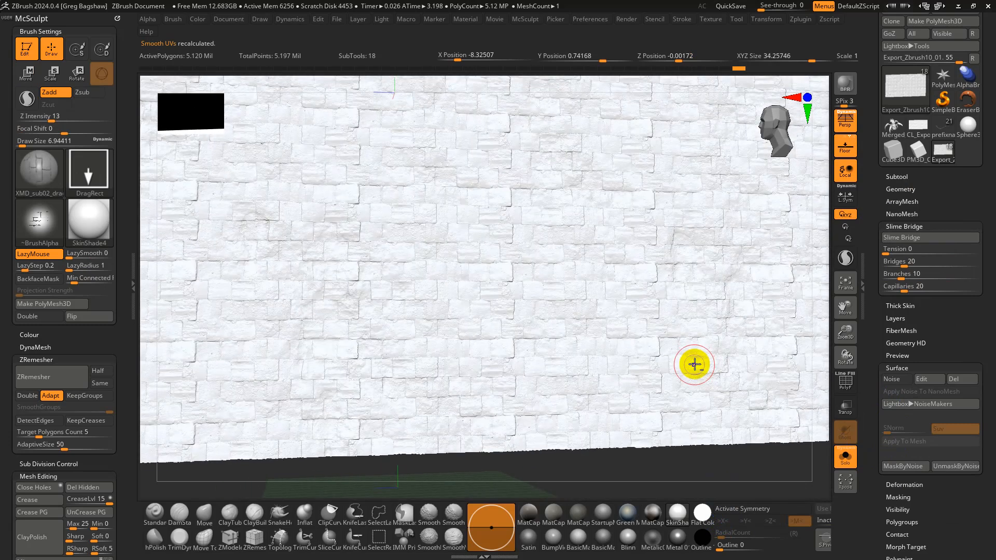
pyautogui.press('super+Tab')
pyautogui.press('Right')
pyautogui.press('Return')
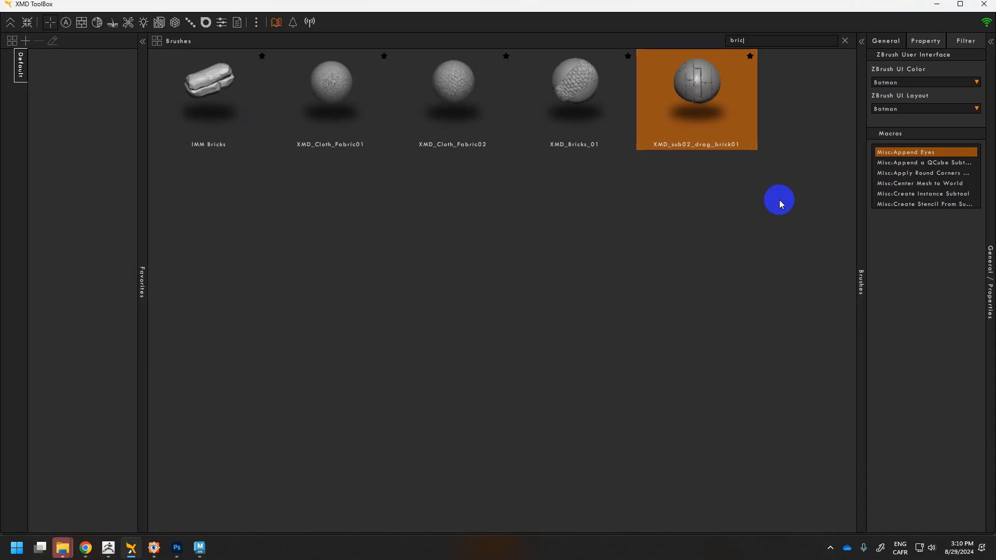
pyautogui.click(848, 43)
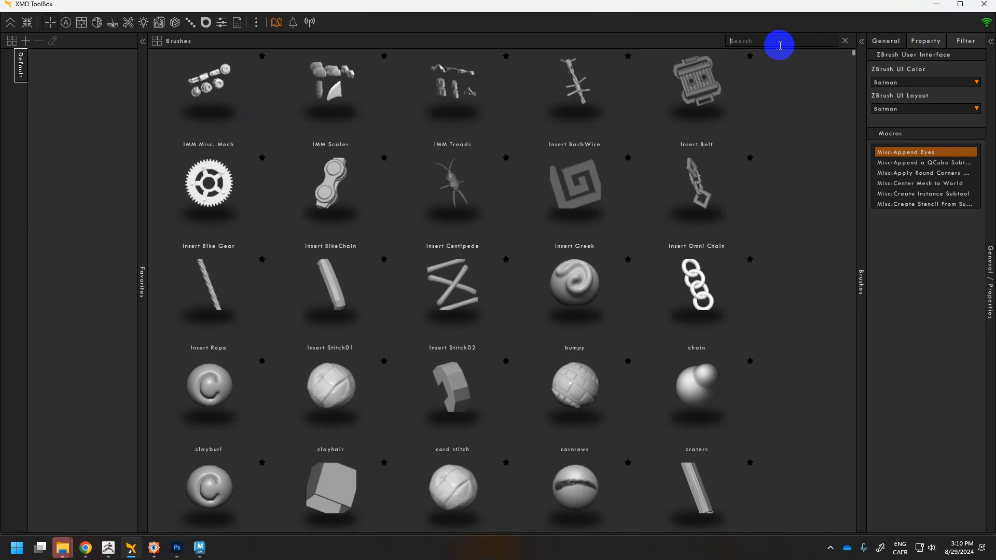
pyautogui.write('rock')
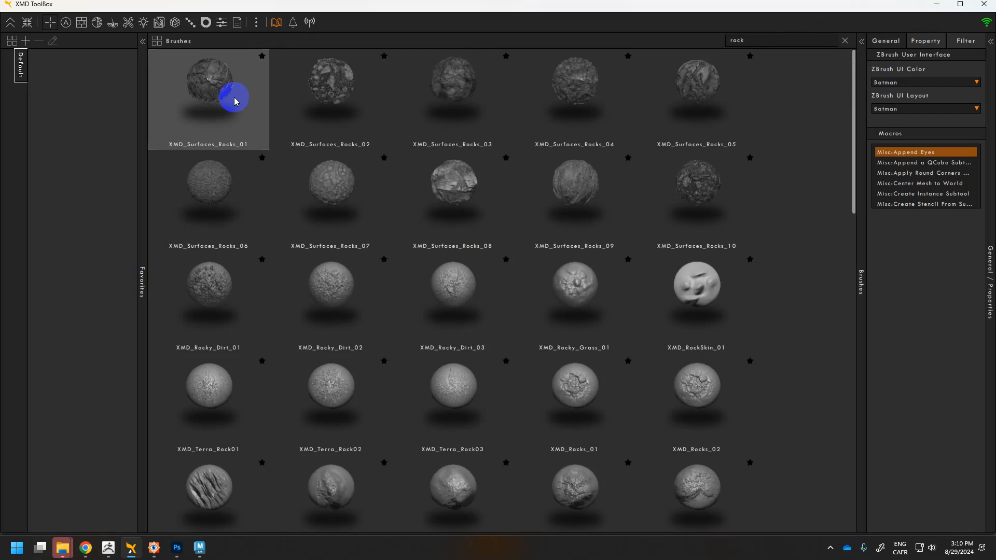
pyautogui.click(452, 193)
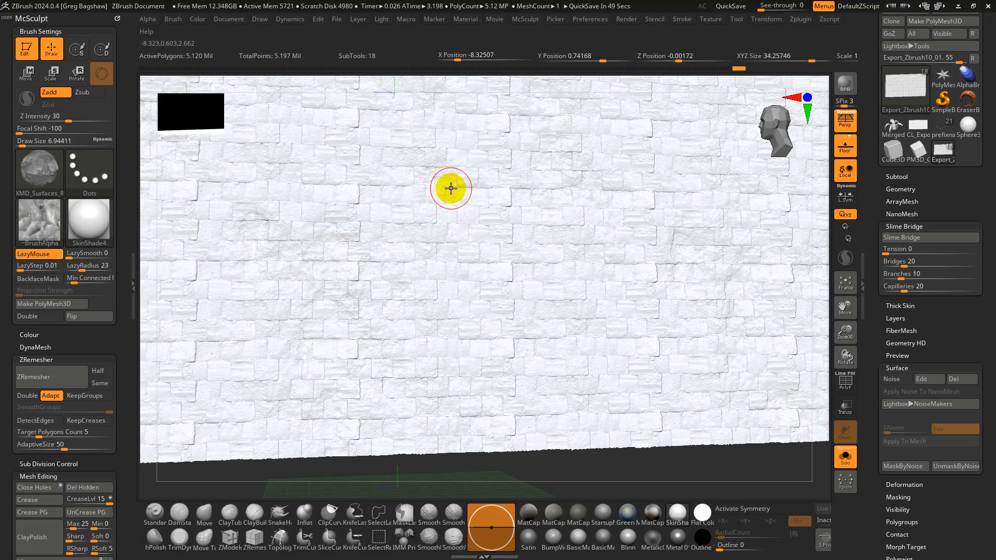
# Try a rock-texture brush stroke on the wall's bricks and undo it
pyautogui.moveTo(472, 242); pyautogui.dragTo(485, 267)
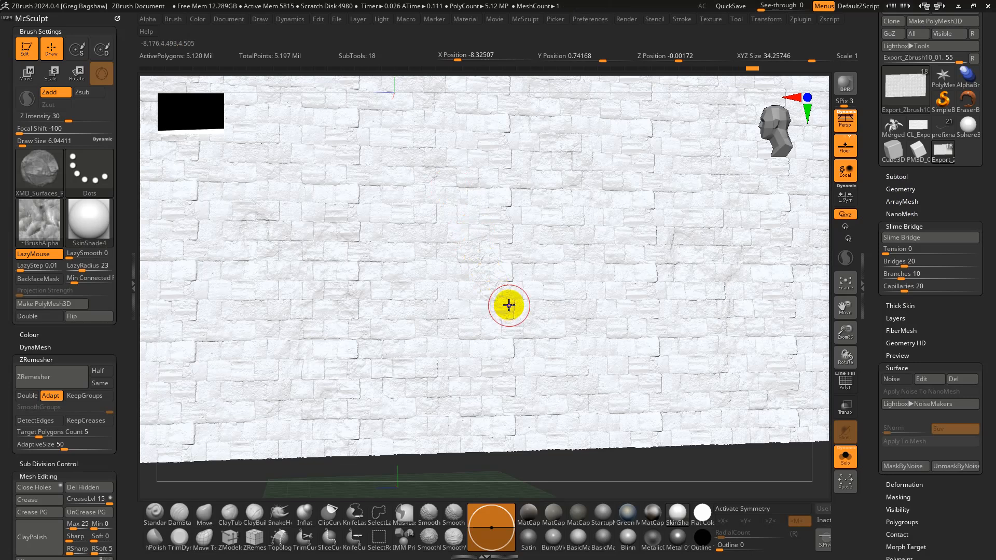
pyautogui.hotkey('ctrl', 'z')
pyautogui.keyDown('alt'); pyautogui.moveTo(509, 238); pyautogui.dragTo(583, 391, button='right'); pyautogui.keyUp('alt')
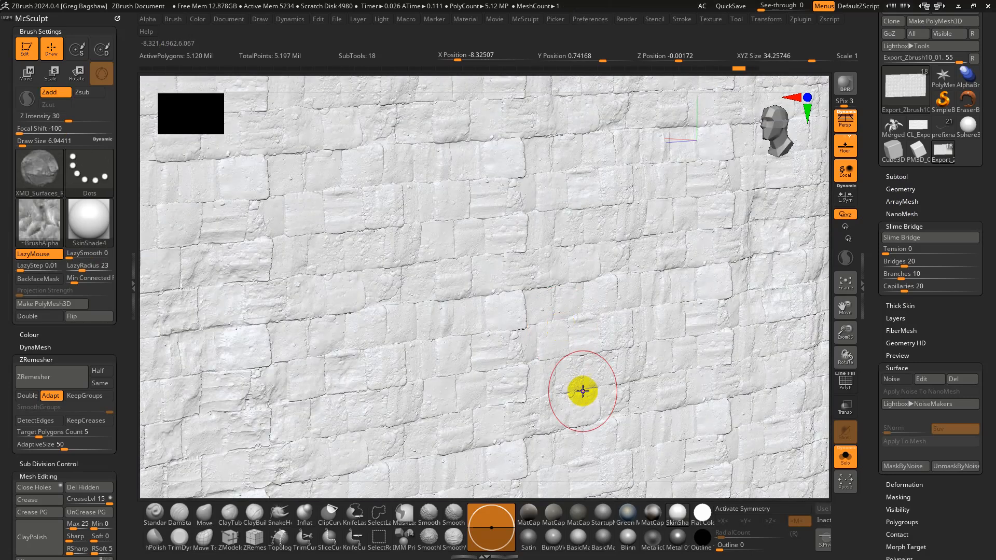
# Switch the wall's display material to StartupMaterial
pyautogui.click(600, 516)
pyautogui.moveTo(538, 306); pyautogui.dragTo(450, 192, button='right')
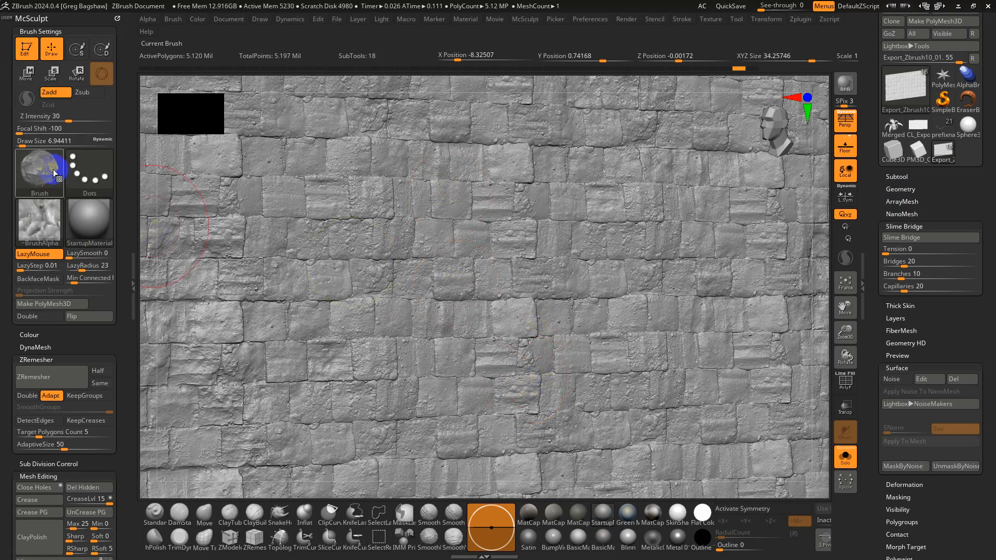
pyautogui.click(27, 224)
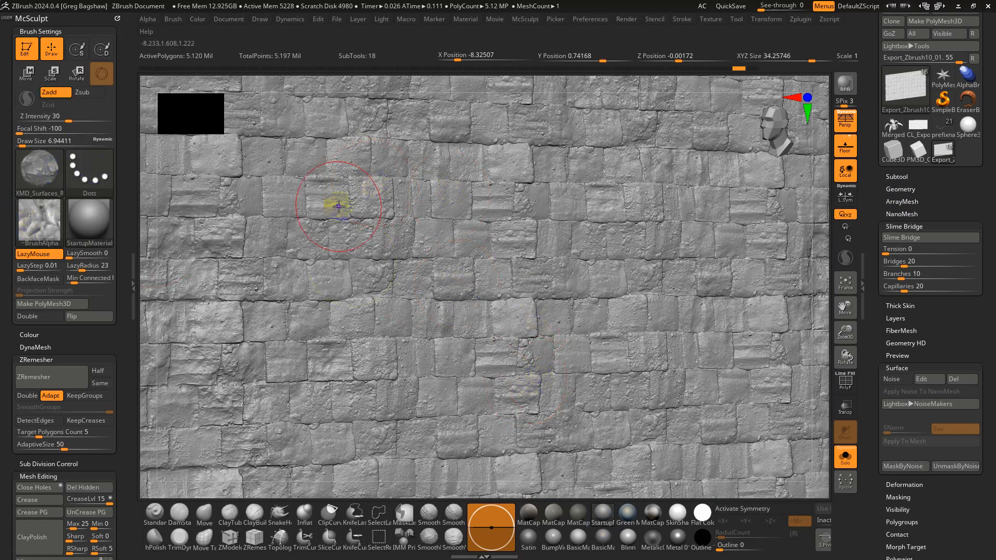
# Enlarge the rock brush to a Draw Size of about 28.9, try a stroke across the bricks and undo it
pyautogui.press('s')
pyautogui.moveTo(337, 206)
pyautogui.mouseDown()
pyautogui.moveTo(444, 355)
pyautogui.moveTo(524, 435)
pyautogui.mouseUp()
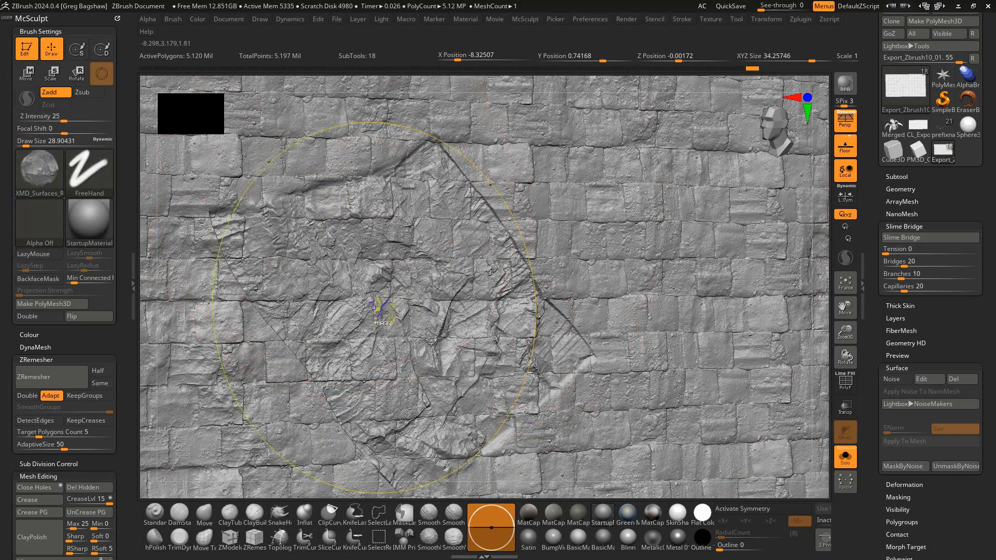
pyautogui.hotkey('ctrl', 'z')
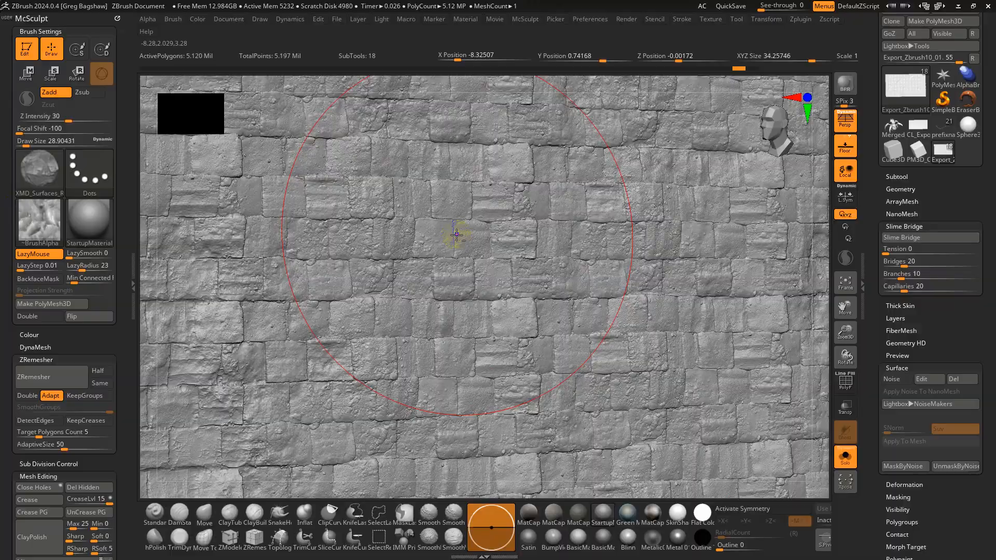
# Switch to XMD ToolBox, load the XMD_Rocks_01 brush and return to ZBrush
pyautogui.hotkey('alt', 'Tab')
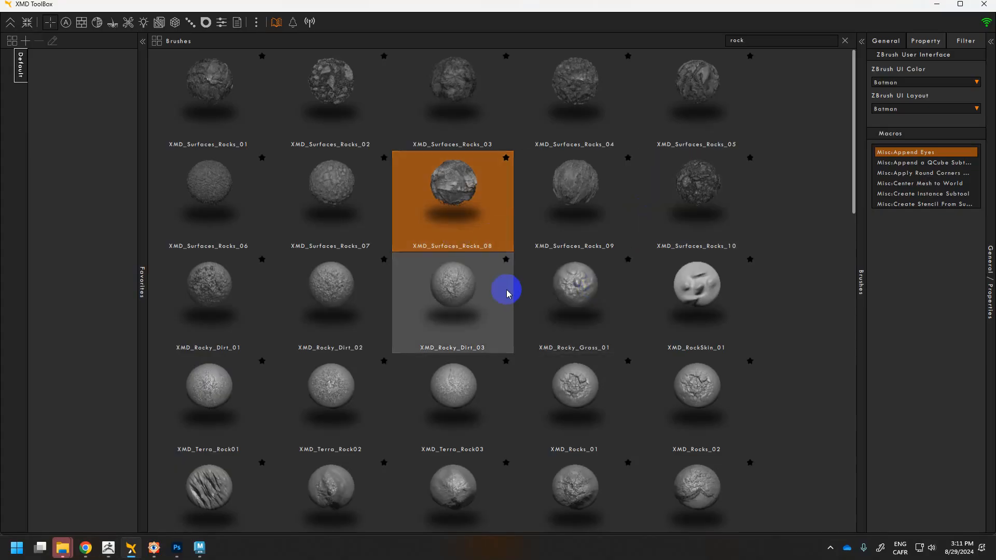
pyautogui.click(579, 389)
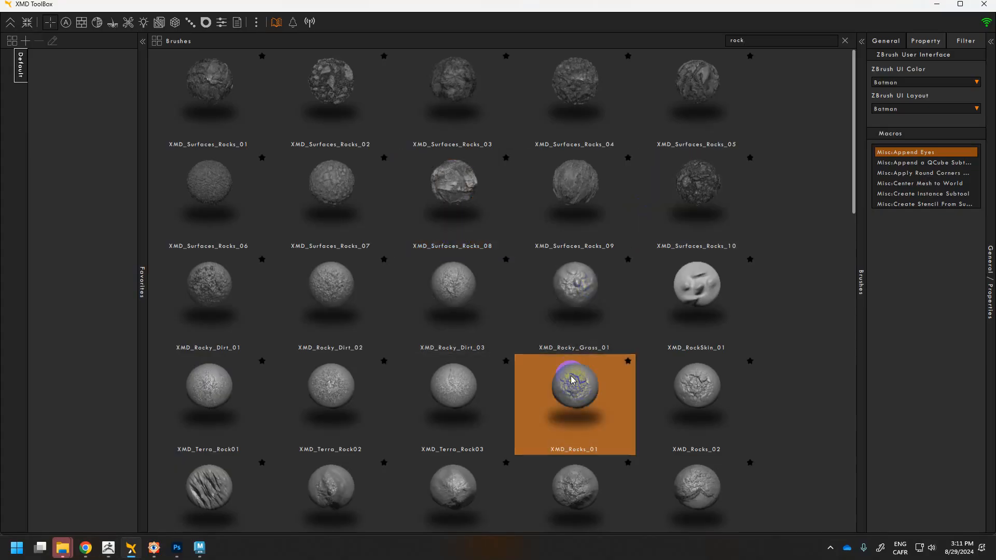
pyautogui.hotkey('alt', 'Tab')
# Try rock stamps with XMD_Rocks_01 on the middle of the wall and undo them
pyautogui.moveTo(449, 279); pyautogui.dragTo(556, 367)
pyautogui.moveTo(511, 290)
pyautogui.mouseDown(button='right')
pyautogui.moveTo(483, 263)
pyautogui.moveTo(471, 298)
pyautogui.mouseUp(button='right')
pyautogui.hotkey('ctrl', 'z')
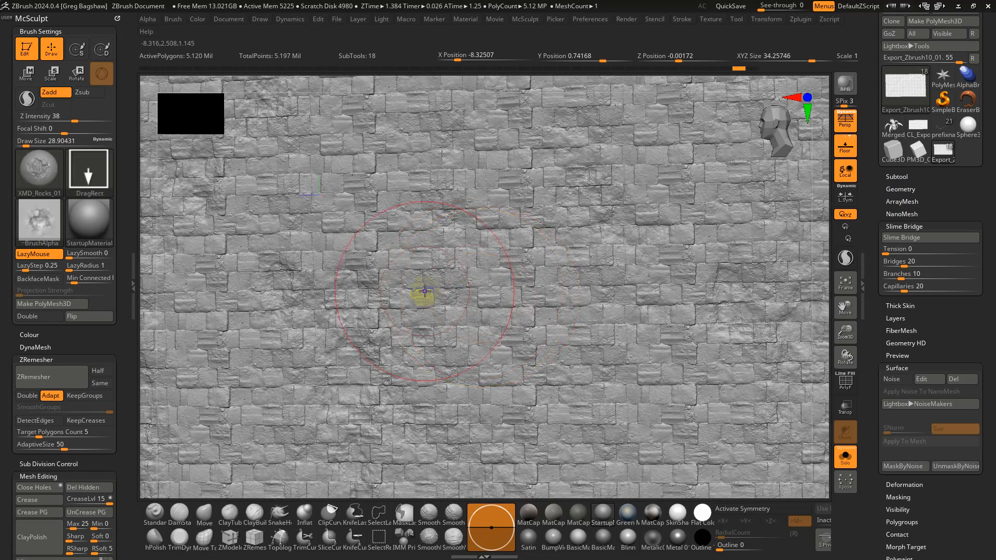
pyautogui.moveTo(426, 291); pyautogui.dragTo(537, 373)
pyautogui.hotkey('ctrl', 'z')
# Set the rock brush's Z Intensity to 20, try stamping the whole wall and undo the stamps
pyautogui.press('u')
pyautogui.click(503, 361)
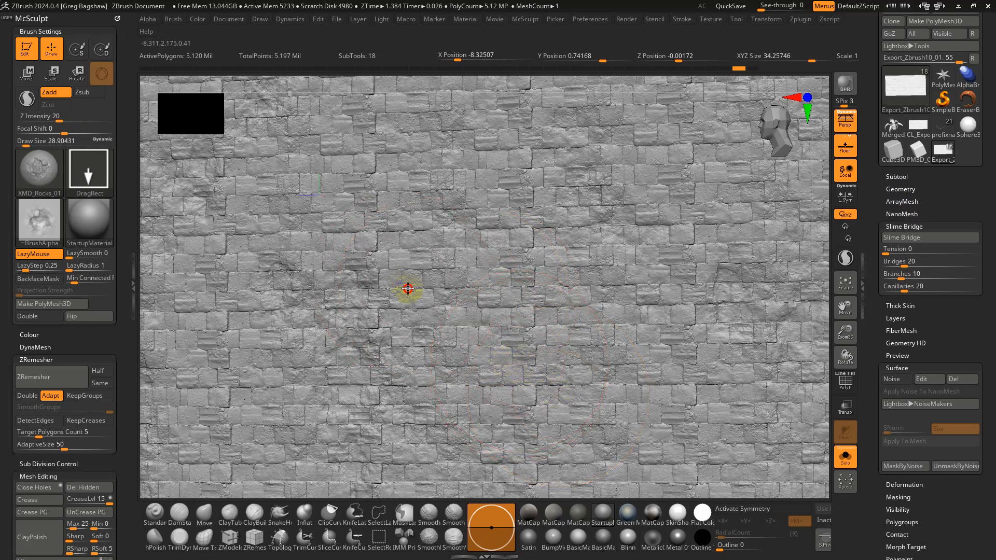
pyautogui.press('f')
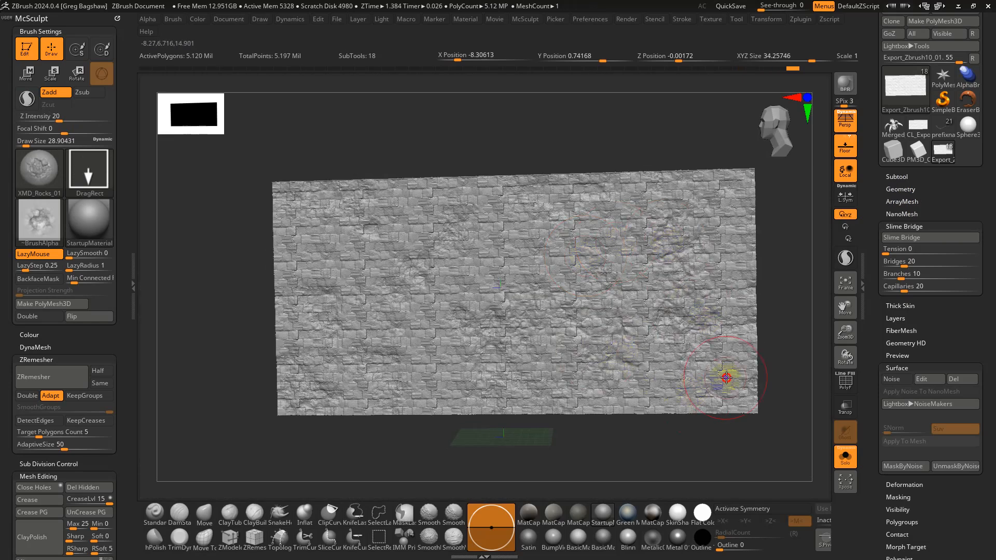
pyautogui.moveTo(483, 272)
pyautogui.mouseDown()
pyautogui.moveTo(258, 11)
pyautogui.moveTo(211, 7)
pyautogui.moveTo(231, 22)
pyautogui.mouseUp()
pyautogui.hotkey('ctrl', 'z')
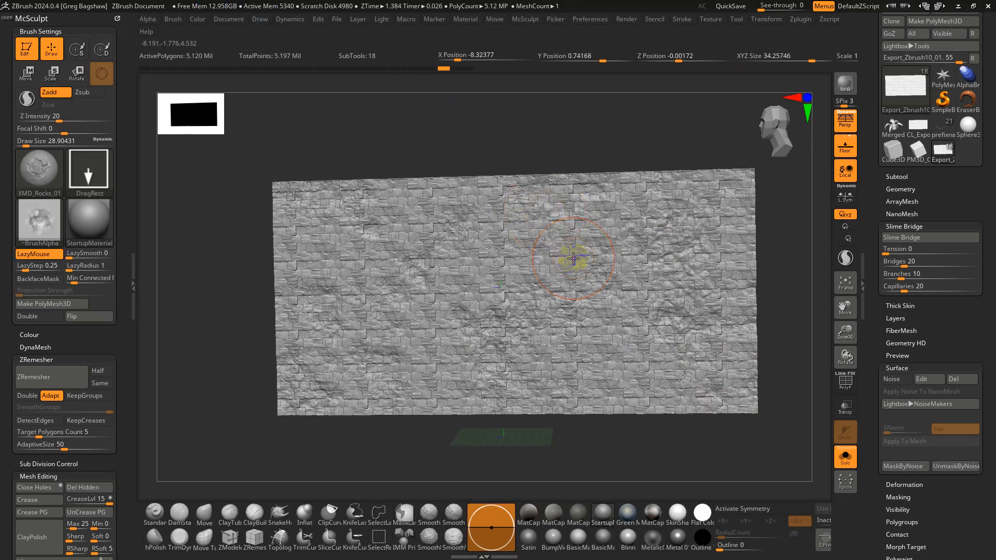
pyautogui.hotkey('ctrl', 'z')
# Load the XMD_PG_MossRock01_08 brush from XMD ToolBox, try a stamp on the bricks and undo it
pyautogui.moveTo(483, 247)
pyautogui.mouseDown(button='right')
pyautogui.moveTo(461, 254)
pyautogui.moveTo(478, 320)
pyautogui.mouseUp(button='right')
pyautogui.hotkey('alt', 'Tab')
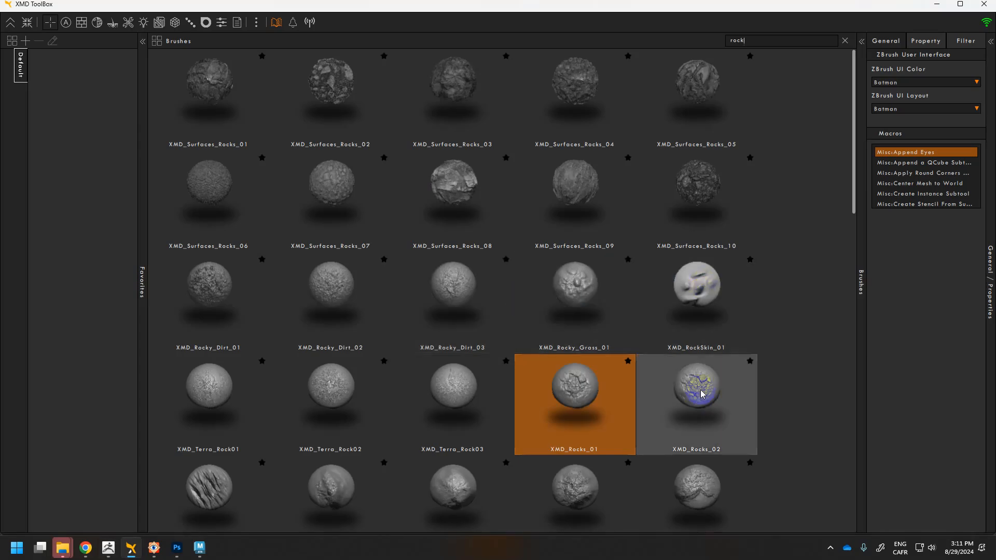
pyautogui.scroll(-5, 705, 400)
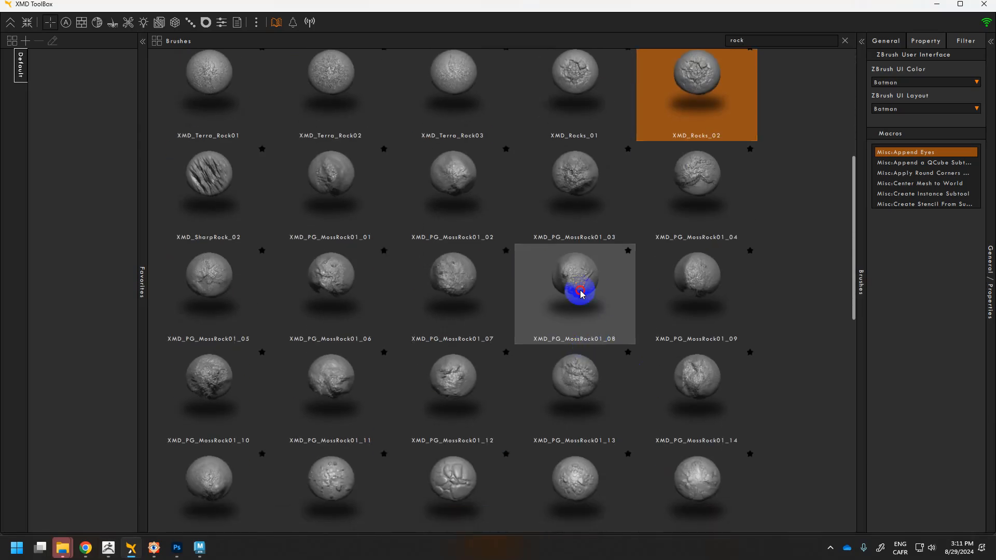
pyautogui.click(582, 294)
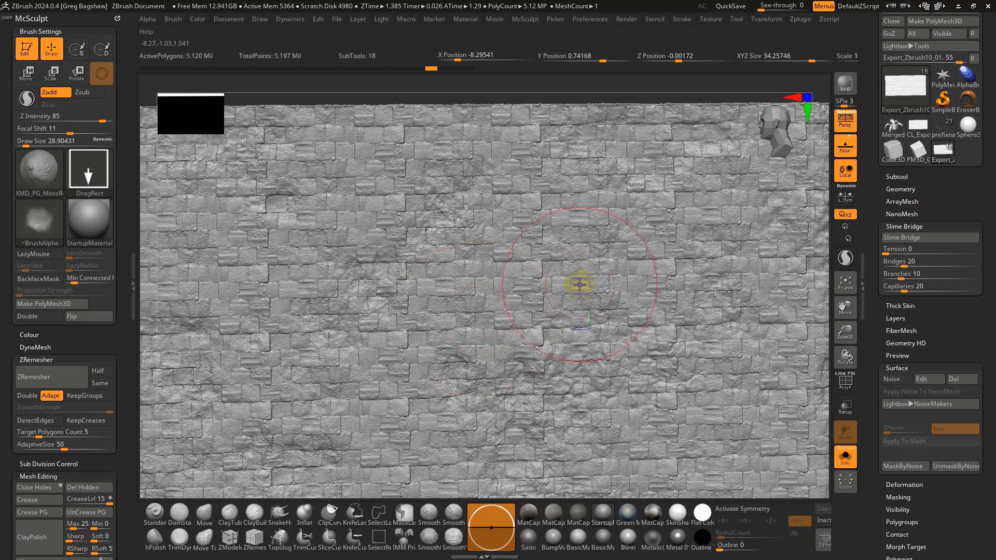
pyautogui.moveTo(457, 249)
pyautogui.mouseDown()
pyautogui.moveTo(494, 312)
pyautogui.moveTo(562, 376)
pyautogui.mouseUp()
pyautogui.hotkey('ctrl', 'z')
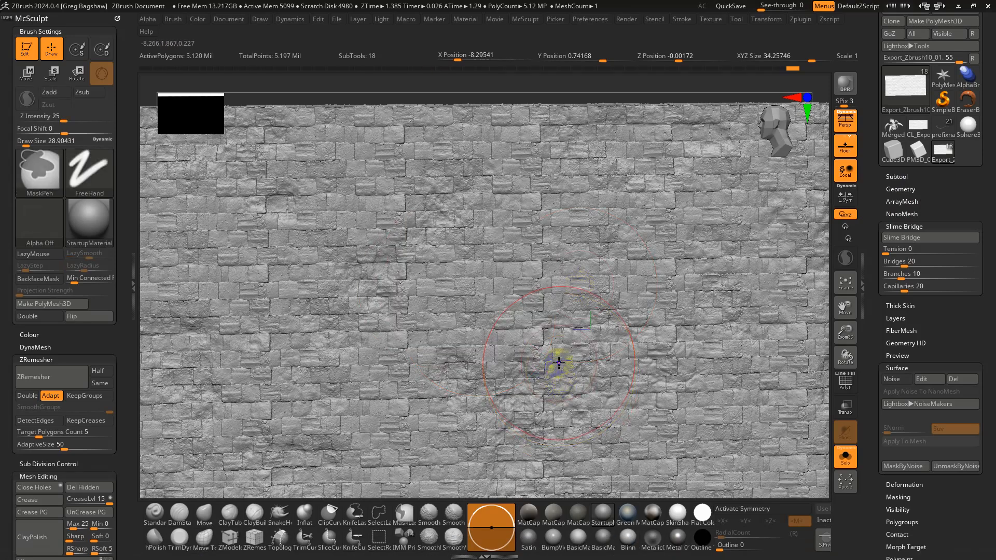
# Switch to XMD ToolBox, search the brushes for "damage" and load XMD_DamageKit_109
pyautogui.hotkey('alt', 'Tab')
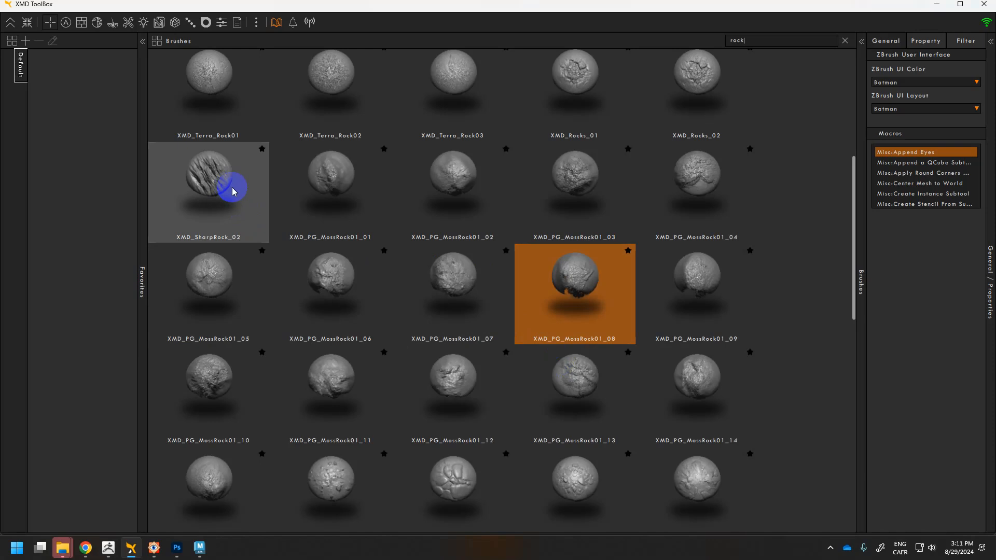
pyautogui.scroll(-2, 396, 222)
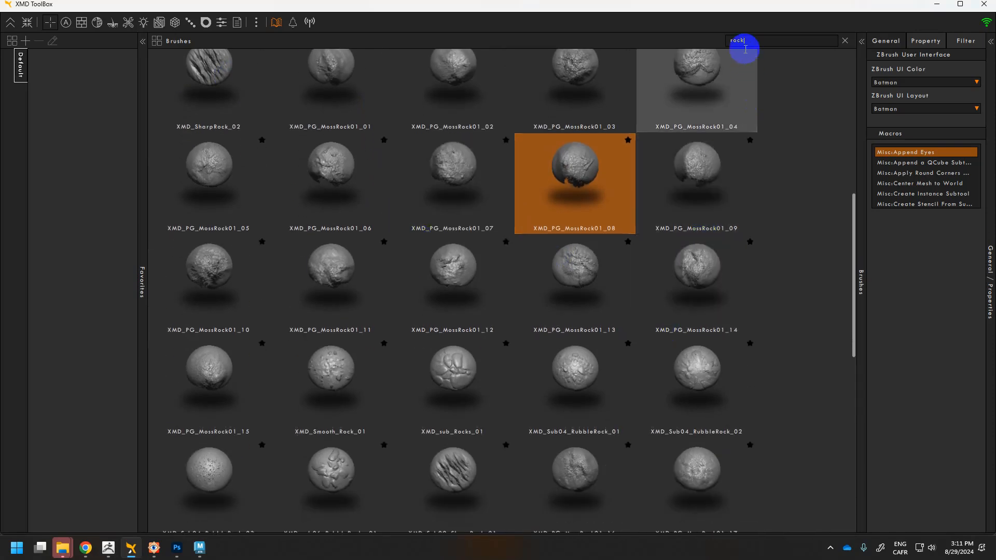
pyautogui.moveTo(748, 43); pyautogui.dragTo(664, 42)
pyautogui.write('damage')
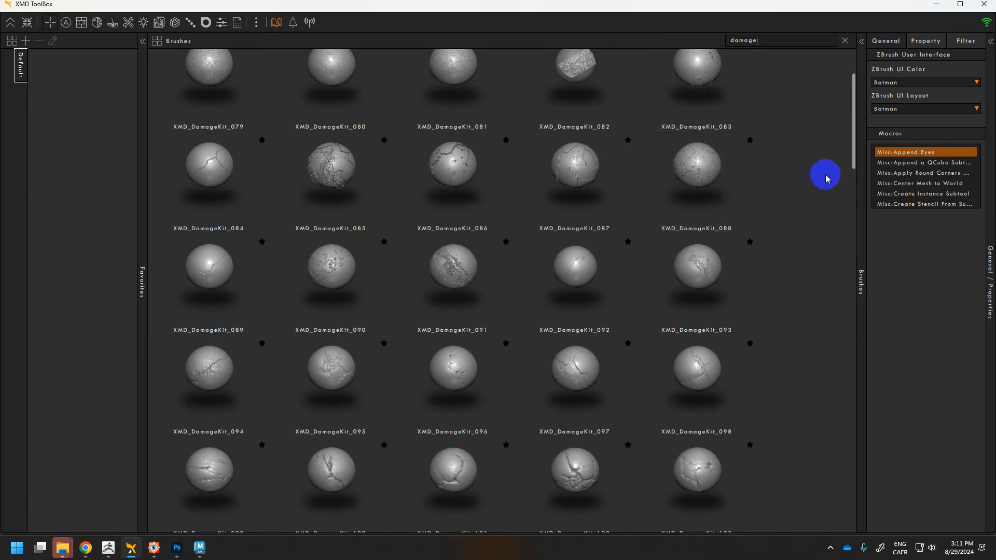
pyautogui.moveTo(854, 133)
pyautogui.mouseDown()
pyautogui.moveTo(852, 248)
pyautogui.moveTo(856, 101)
pyautogui.moveTo(853, 196)
pyautogui.mouseUp()
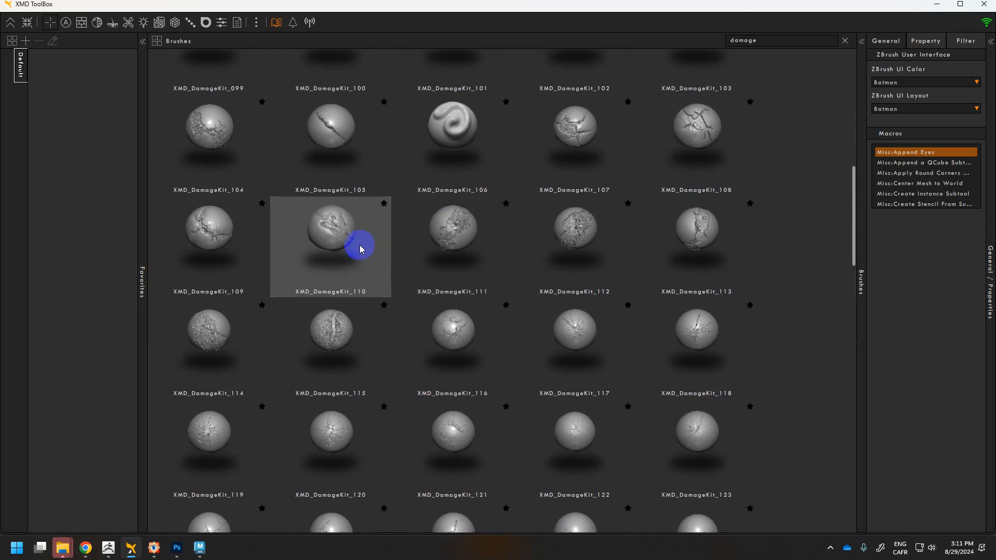
pyautogui.click(212, 236)
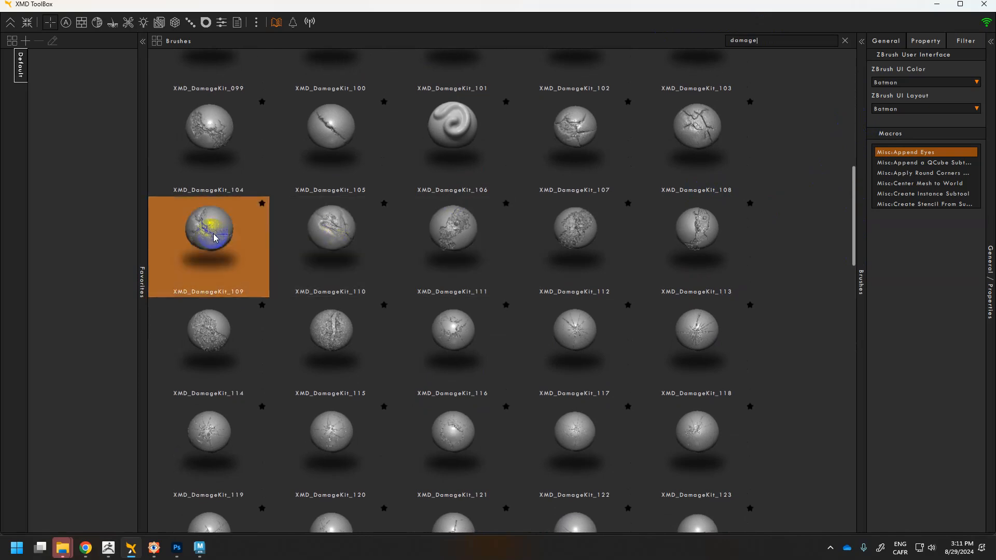
# Try large crack stamps with the damage brush on the wall and undo the last one
pyautogui.moveTo(396, 287)
pyautogui.mouseDown()
pyautogui.moveTo(574, 371)
pyautogui.moveTo(512, 358)
pyautogui.mouseUp()
pyautogui.keyDown('alt'); pyautogui.moveTo(524, 362); pyautogui.dragTo(347, 283, button='right'); pyautogui.keyUp('alt')
pyautogui.moveTo(432, 327); pyautogui.dragTo(448, 359)
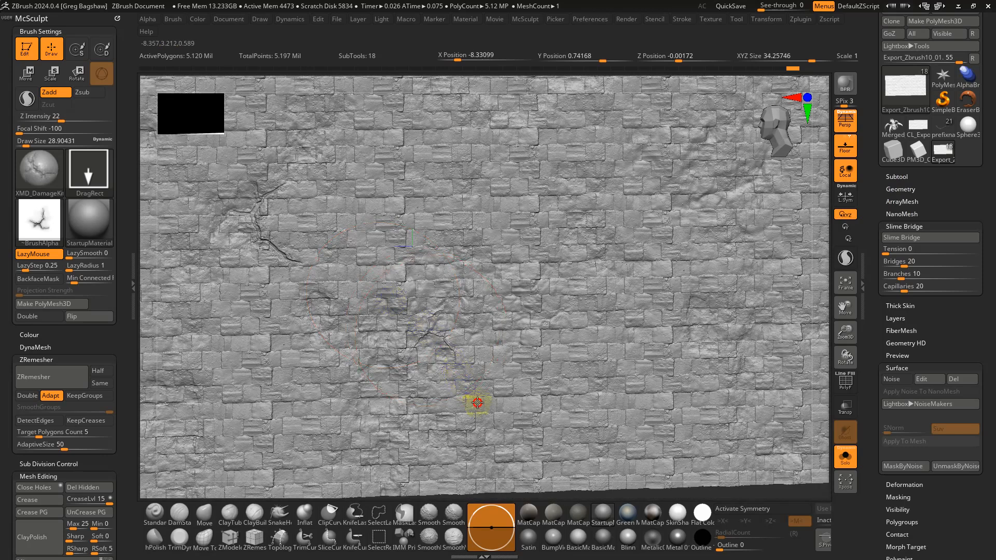
pyautogui.moveTo(477, 402); pyautogui.dragTo(480, 404)
pyautogui.hotkey('ctrl', 'z')
pyautogui.keyDown('alt'); pyautogui.moveTo(540, 352); pyautogui.dragTo(477, 245, button='right'); pyautogui.keyUp('alt')
pyautogui.keyDown('alt'); pyautogui.moveTo(282, 241); pyautogui.dragTo(503, 271, button='right'); pyautogui.keyUp('alt')
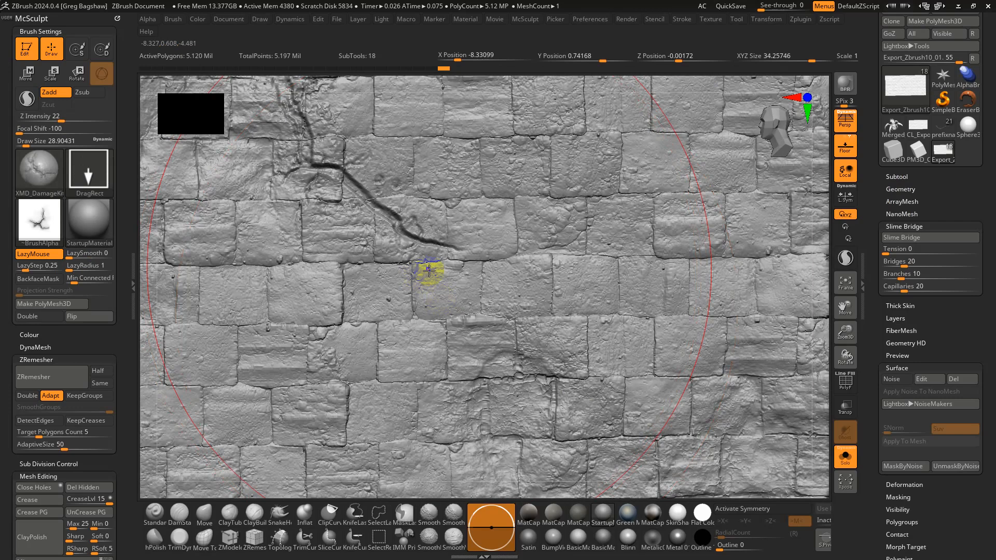
# Reduce the damage brush to a Draw Size of about 14.37 and set its Z Intensity to 20
pyautogui.press('s')
pyautogui.moveTo(409, 233); pyautogui.dragTo(400, 232)
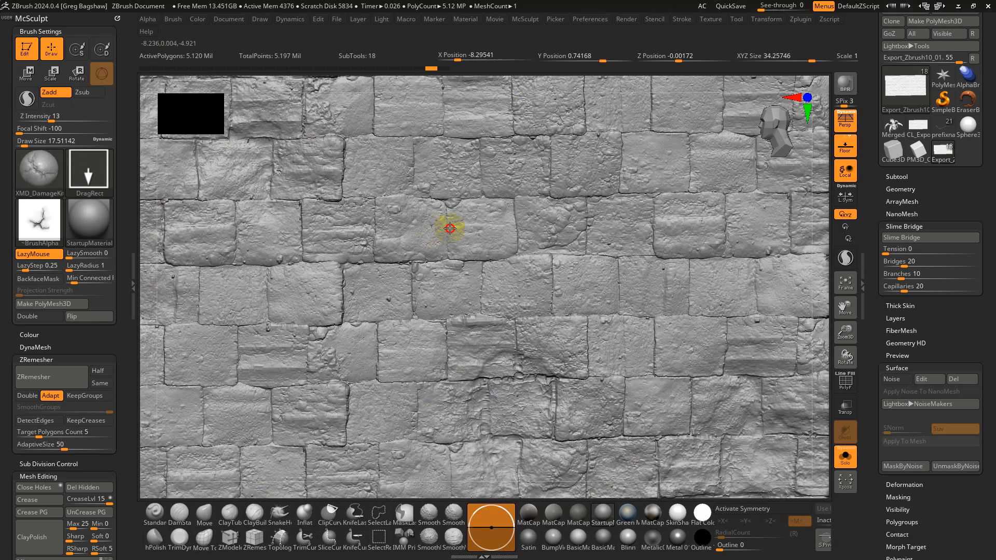
pyautogui.moveTo(510, 208); pyautogui.dragTo(510, 208)
pyautogui.press('u')
pyautogui.moveTo(438, 240); pyautogui.dragTo(447, 239)
pyautogui.press('s')
pyautogui.moveTo(446, 240); pyautogui.dragTo(482, 60)
# Stamp several small cracks across neighbouring bricks in the close-up area of the wall
pyautogui.moveTo(491, 216)
pyautogui.mouseDown()
pyautogui.moveTo(462, 157)
pyautogui.moveTo(406, 135)
pyautogui.moveTo(387, 209)
pyautogui.mouseUp()
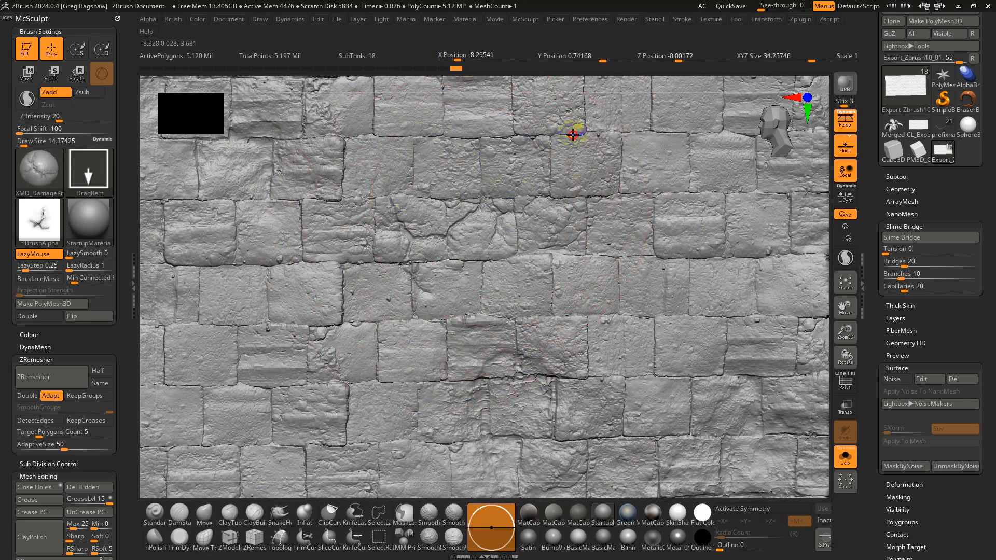
pyautogui.moveTo(560, 207); pyautogui.dragTo(561, 207)
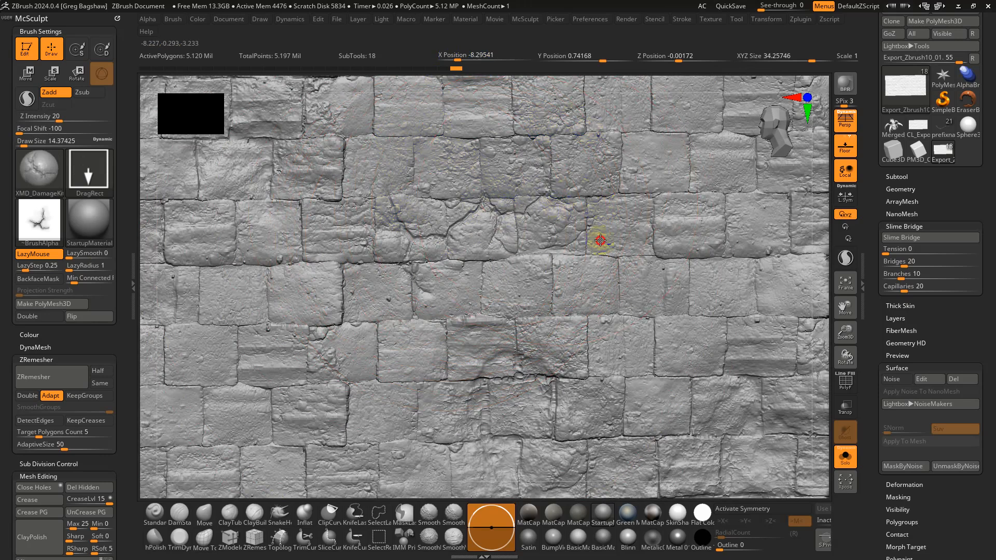
pyautogui.moveTo(600, 241); pyautogui.dragTo(530, 280)
pyautogui.moveTo(580, 177); pyautogui.dragTo(579, 153)
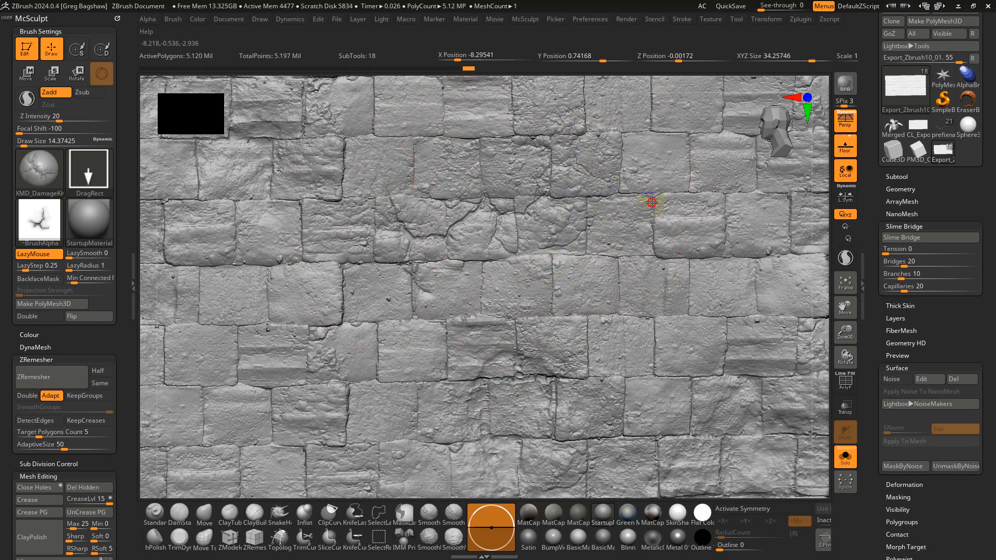
pyautogui.moveTo(678, 192); pyautogui.dragTo(677, 191)
# Try a large crack stamp on the lower part of the whole wall and undo it
pyautogui.moveTo(675, 187)
pyautogui.keyDown('ctrl'); pyautogui.mouseDown(button='right')
pyautogui.moveTo(607, 138)
pyautogui.moveTo(602, 171)
pyautogui.moveTo(581, 150)
pyautogui.mouseUp(button='right'); pyautogui.keyUp('ctrl')
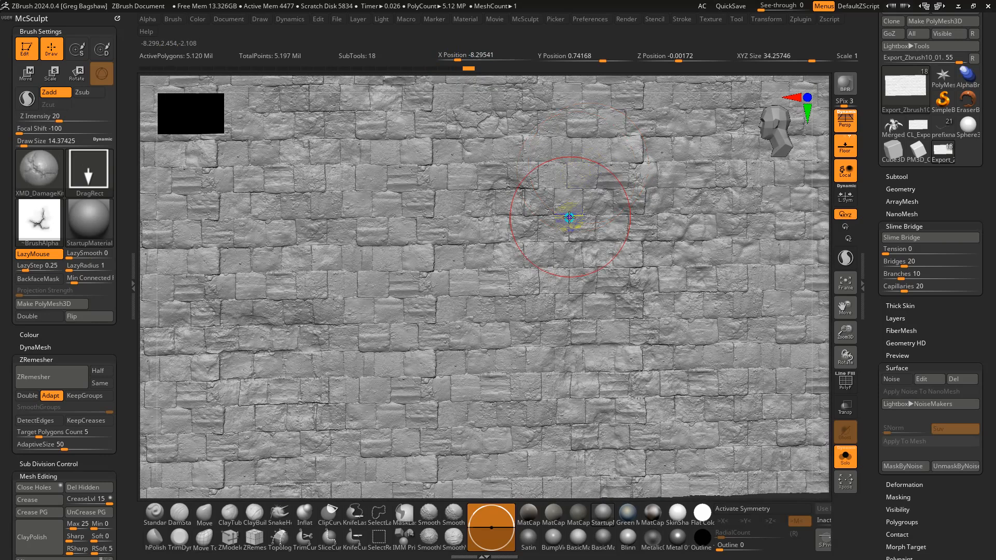
pyautogui.keyDown('ctrl'); pyautogui.moveTo(567, 218); pyautogui.dragTo(511, 223, button='right'); pyautogui.keyUp('ctrl')
pyautogui.keyDown('alt'); pyautogui.moveTo(574, 249); pyautogui.dragTo(532, 377, button='right'); pyautogui.keyUp('alt')
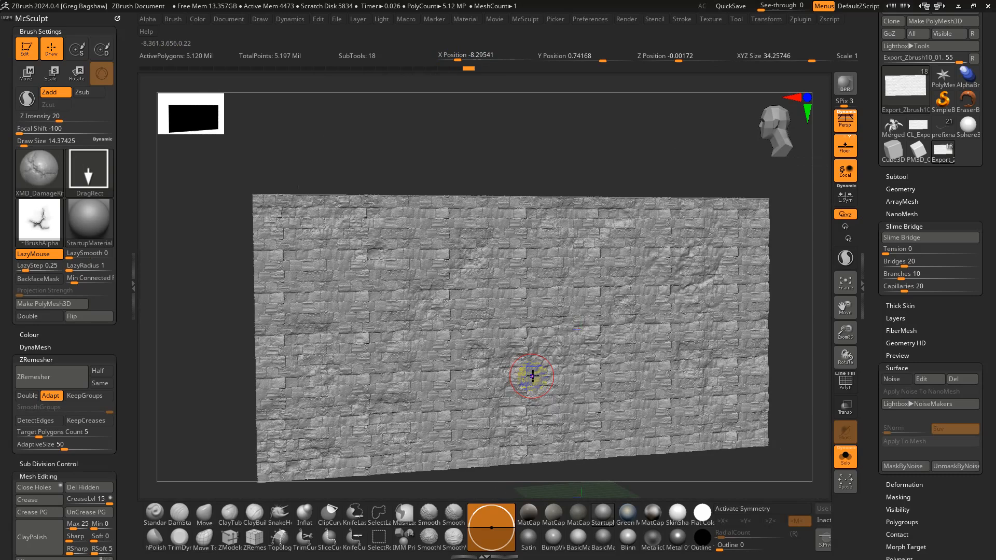
pyautogui.moveTo(636, 355)
pyautogui.mouseDown()
pyautogui.moveTo(552, 490)
pyautogui.moveTo(468, 538)
pyautogui.moveTo(508, 509)
pyautogui.moveTo(519, 485)
pyautogui.mouseUp()
pyautogui.keyDown('alt'); pyautogui.moveTo(616, 399); pyautogui.dragTo(510, 366, button='right'); pyautogui.keyUp('alt')
pyautogui.hotkey('ctrl', 'z')
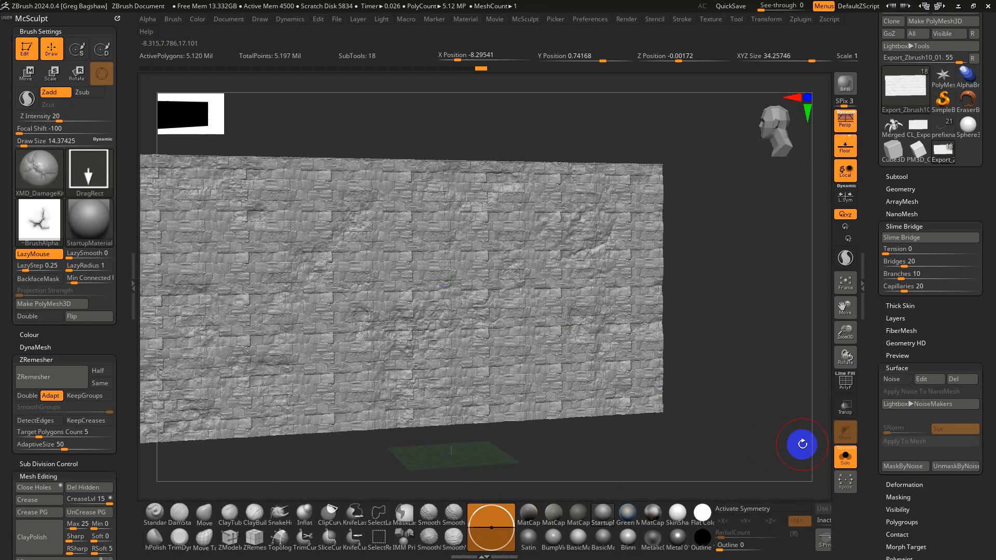
# Turn off Solo mode to show the wall within the scene and try the 18 mm camera focal length
pyautogui.click(844, 461)
pyautogui.moveTo(515, 325)
pyautogui.keyDown('ctrl'); pyautogui.mouseDown(button='right')
pyautogui.moveTo(461, 342)
pyautogui.moveTo(505, 319)
pyautogui.mouseUp(button='right'); pyautogui.keyUp('ctrl')
pyautogui.moveTo(602, 326); pyautogui.dragTo(628, 323, button='right')
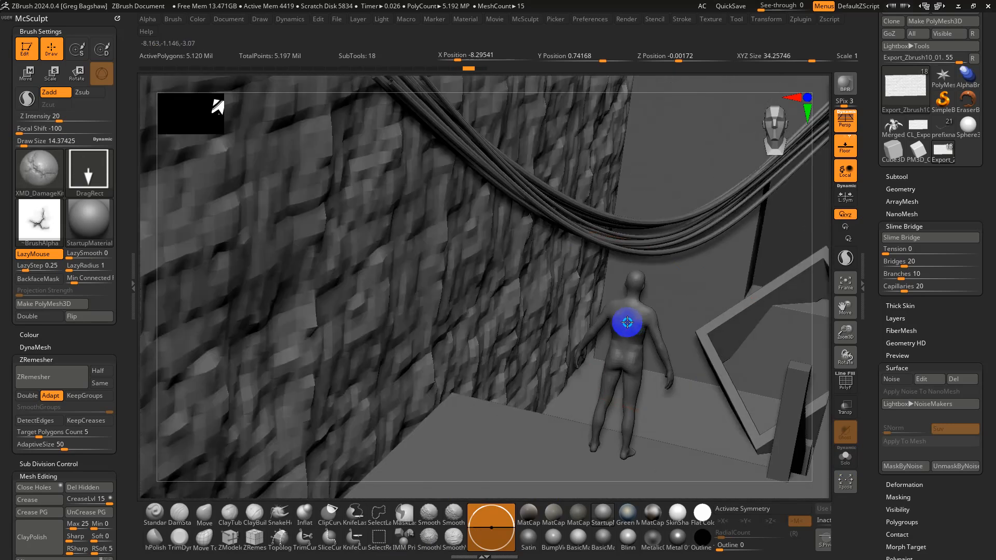
pyautogui.click(265, 19)
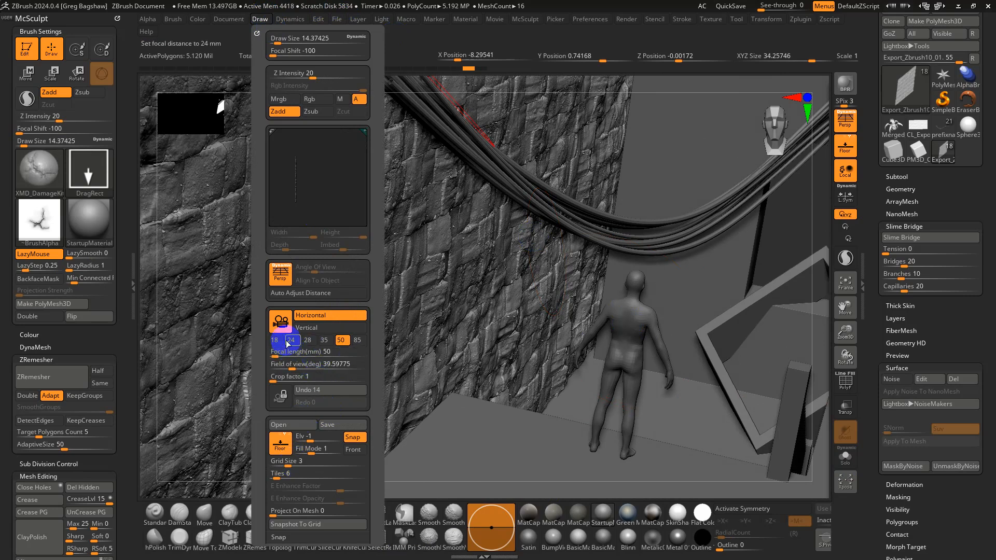
pyautogui.click(275, 340)
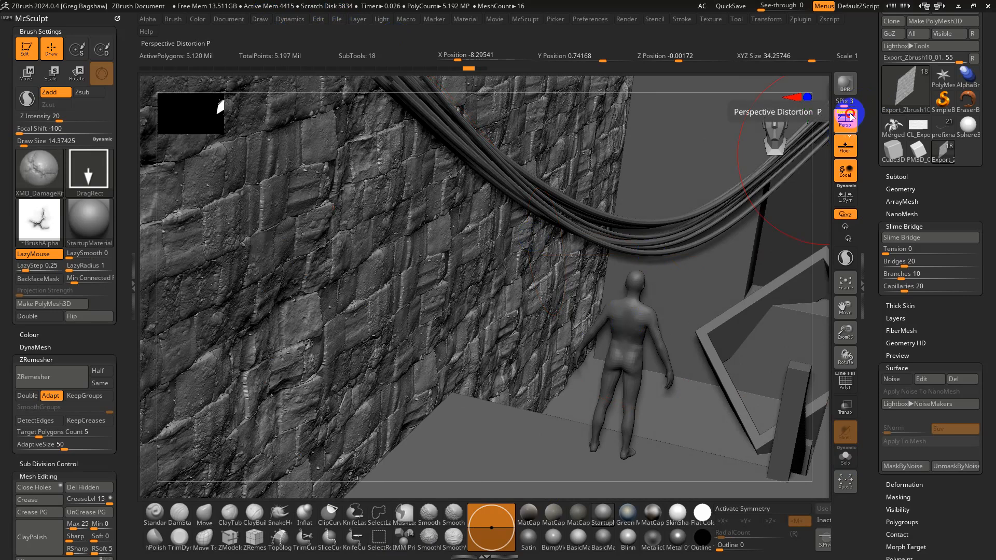
# Examine the brick wall alone and among the other scene parts, toggling Solo mode and Transparency
pyautogui.moveTo(635, 200); pyautogui.dragTo(810, 434, button='right')
pyautogui.click(848, 463)
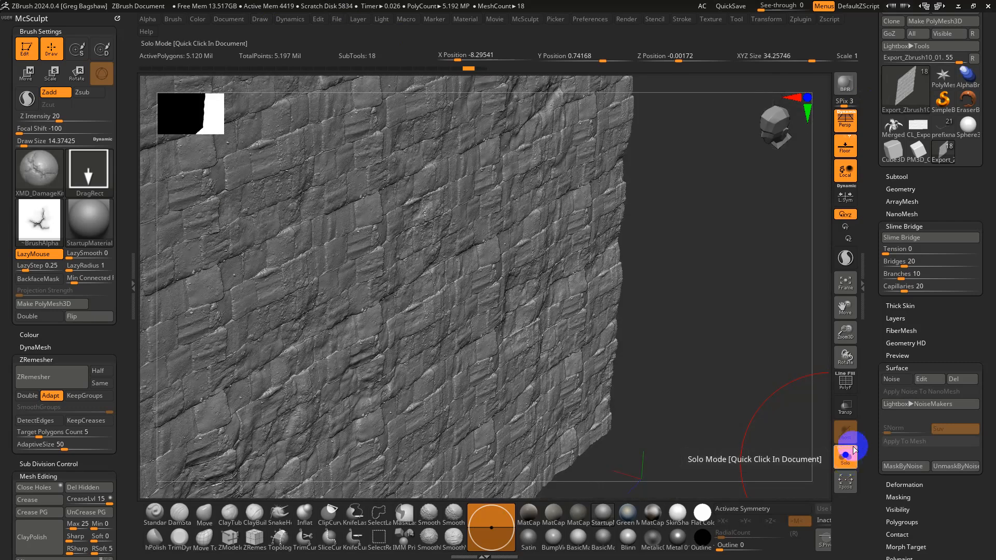
pyautogui.click(853, 450)
pyautogui.click(847, 409)
pyautogui.moveTo(607, 316); pyautogui.dragTo(786, 353, button='right')
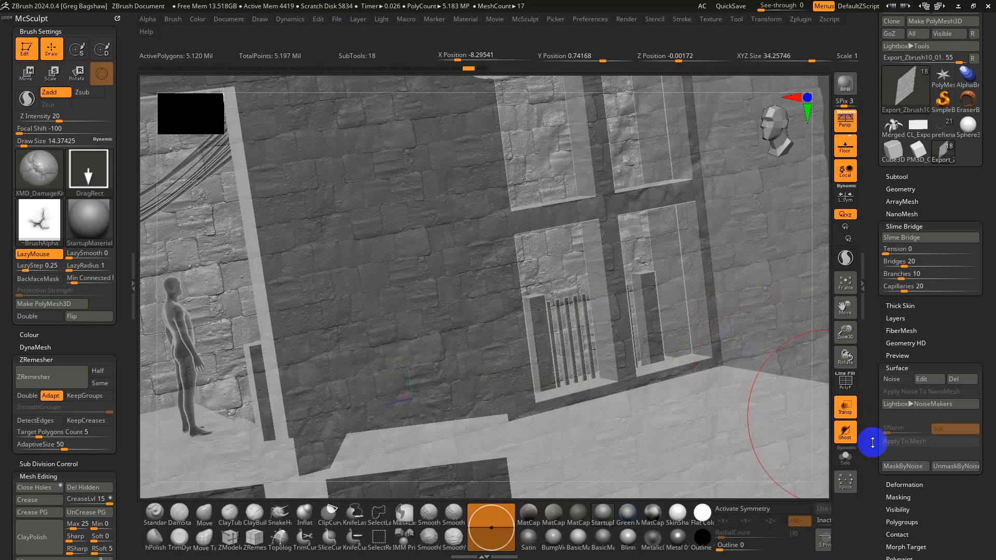
pyautogui.click(849, 412)
pyautogui.click(848, 457)
# Take a closer view of the isolated wall and switch to Maya
pyautogui.keyDown('ctrl'); pyautogui.moveTo(469, 228); pyautogui.dragTo(551, 268, button='right'); pyautogui.keyUp('ctrl')
pyautogui.hotkey('alt', 'Tab')
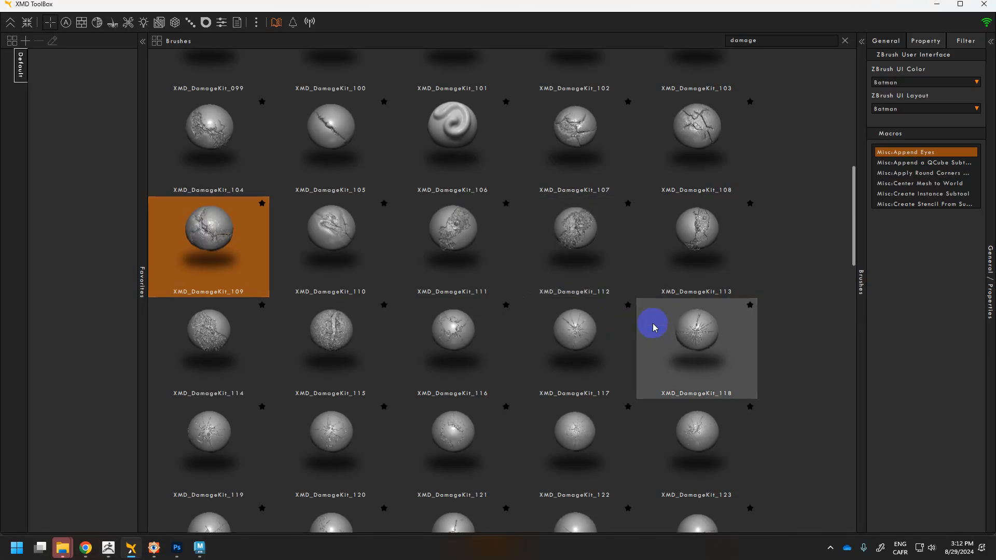
pyautogui.hotkey('alt', 'Tab')
pyautogui.hotkey('alt', 'Tab')
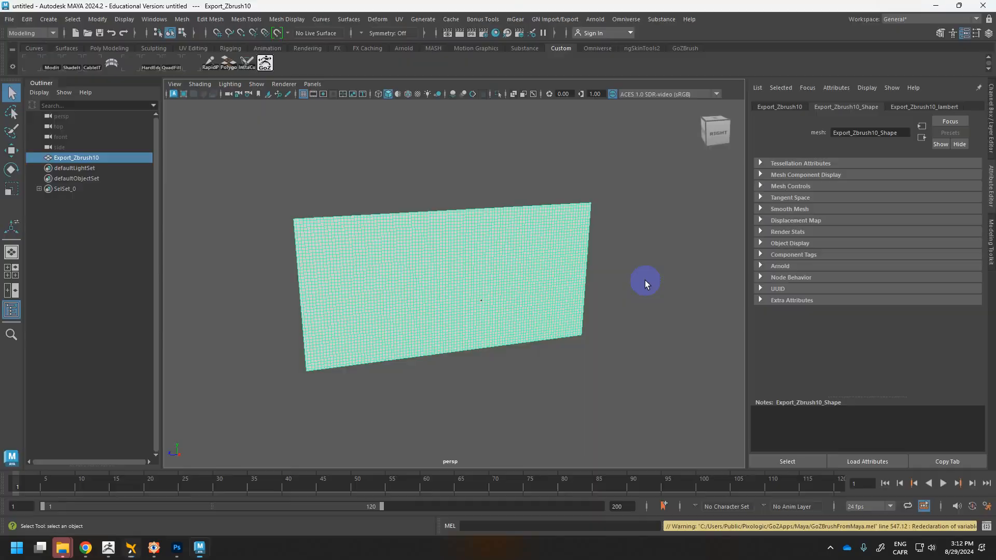
# Switch back to ZBrush and turn off Solo mode to show the brick wall with the other scene parts
pyautogui.hotkey('alt', 'Tab')
pyautogui.hotkey('alt', 'Tab')
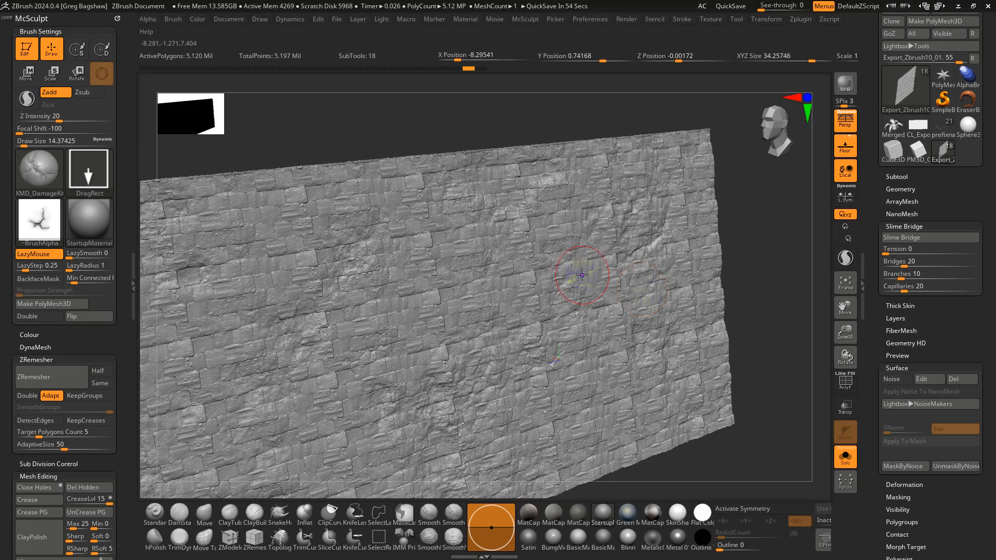
pyautogui.moveTo(680, 306); pyautogui.dragTo(738, 414)
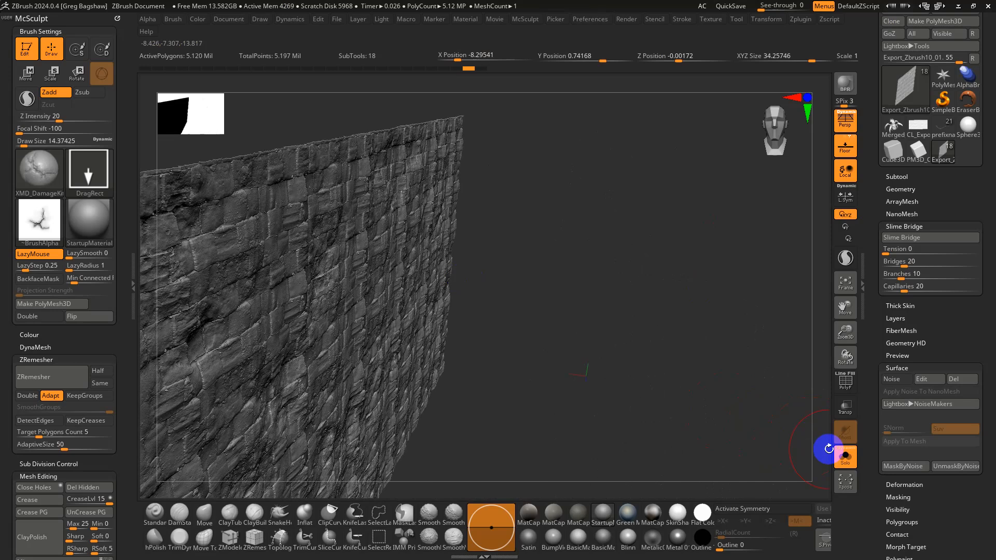
pyautogui.click(845, 456)
# Select the wall with the doorway opening, isolate it with Solo mode and show its polyframe
pyautogui.keyDown('alt'); pyautogui.click(605, 271); pyautogui.keyUp('alt')
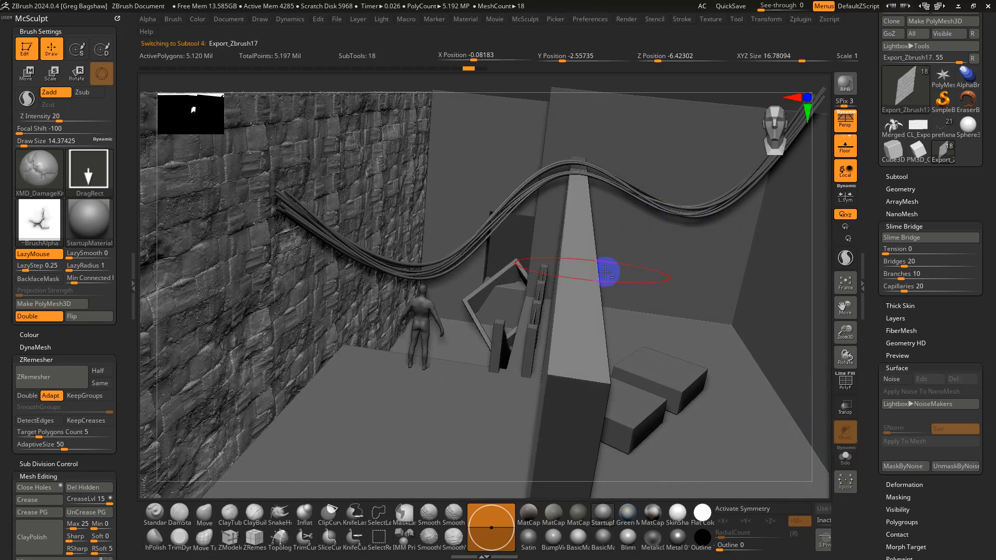
pyautogui.moveTo(605, 271); pyautogui.dragTo(809, 475)
pyautogui.click(850, 466)
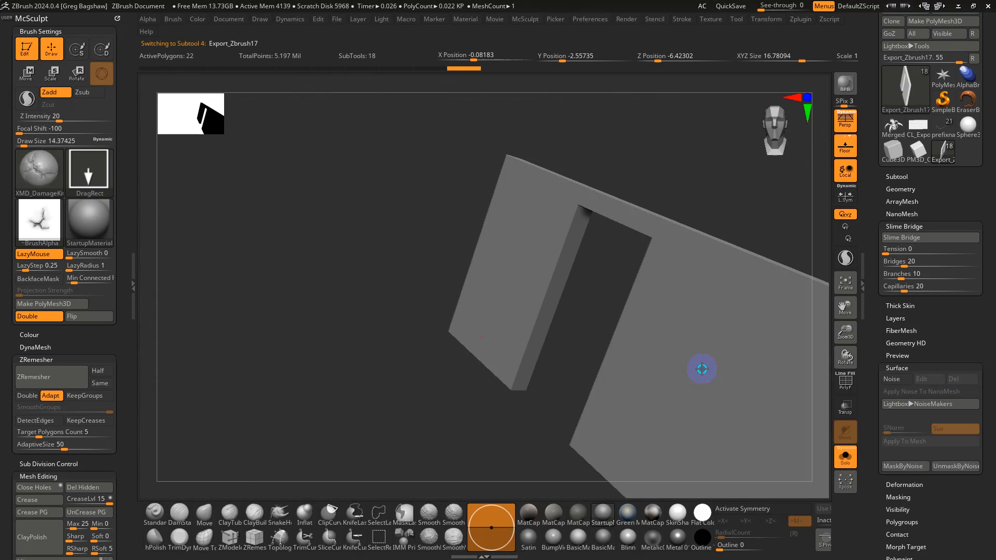
pyautogui.hotkey('shift', 'f')
pyautogui.moveTo(561, 233); pyautogui.dragTo(306, 254, button='right')
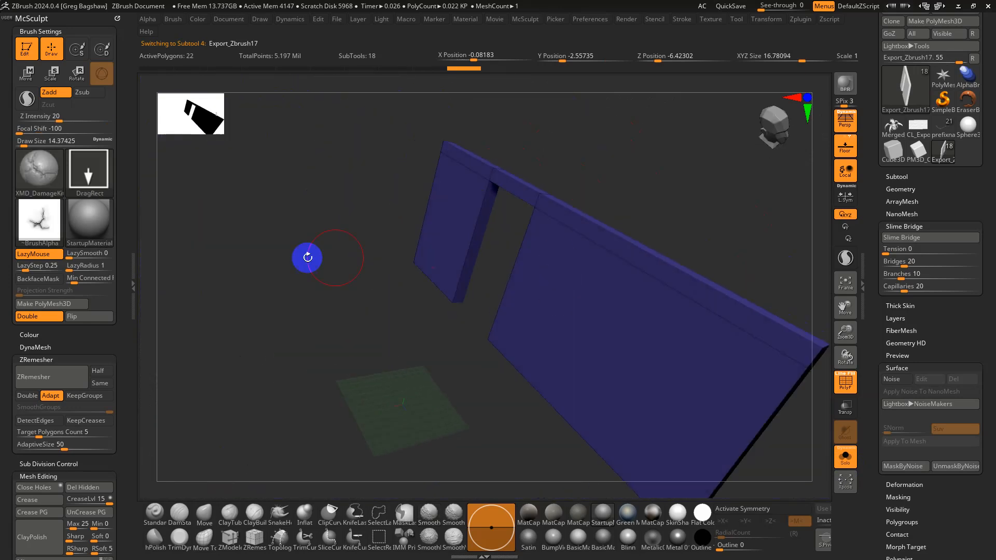
# Try DynaMesh on the doorway wall at resolution 128 and at resolution 24
pyautogui.click(35, 347)
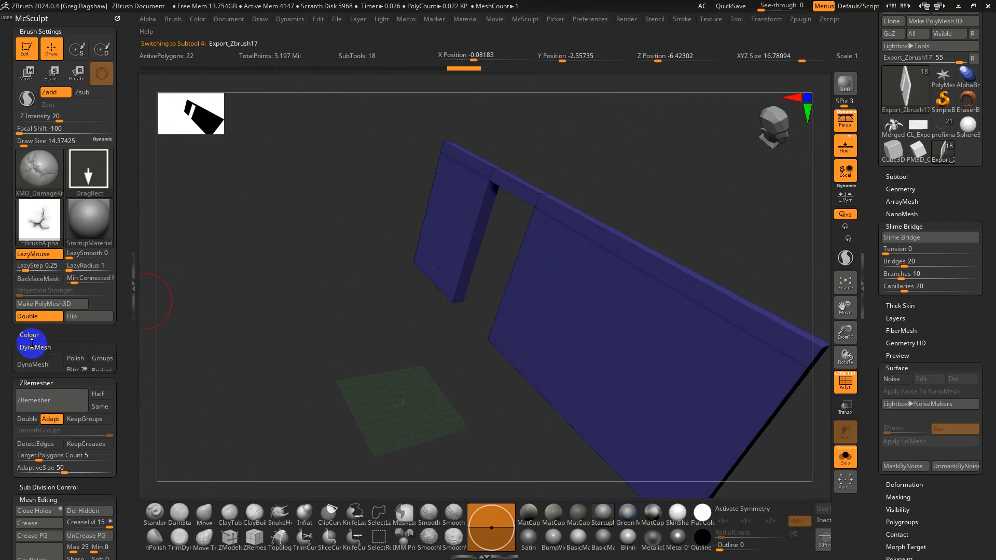
pyautogui.click(34, 363)
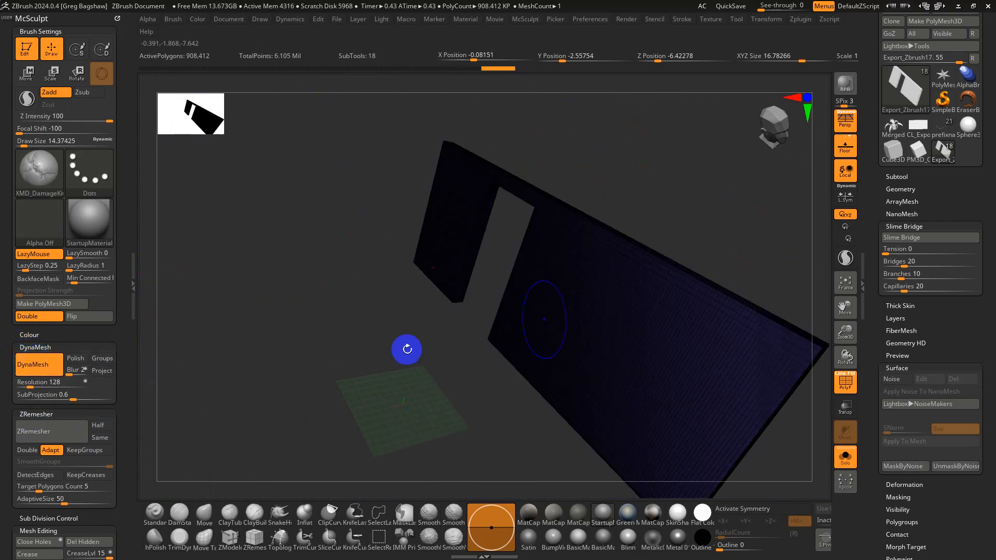
pyautogui.click(29, 382)
pyautogui.write('24')
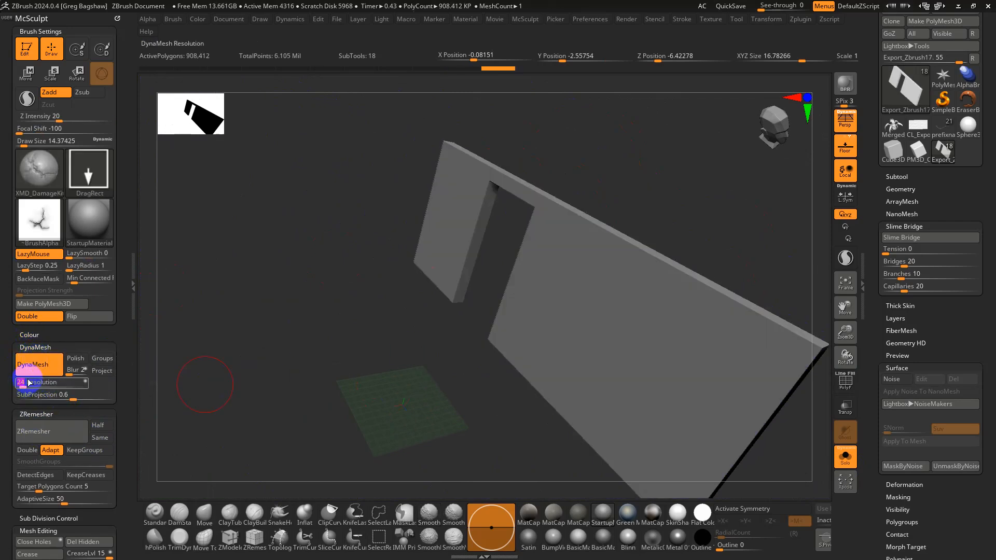
pyautogui.click(34, 369)
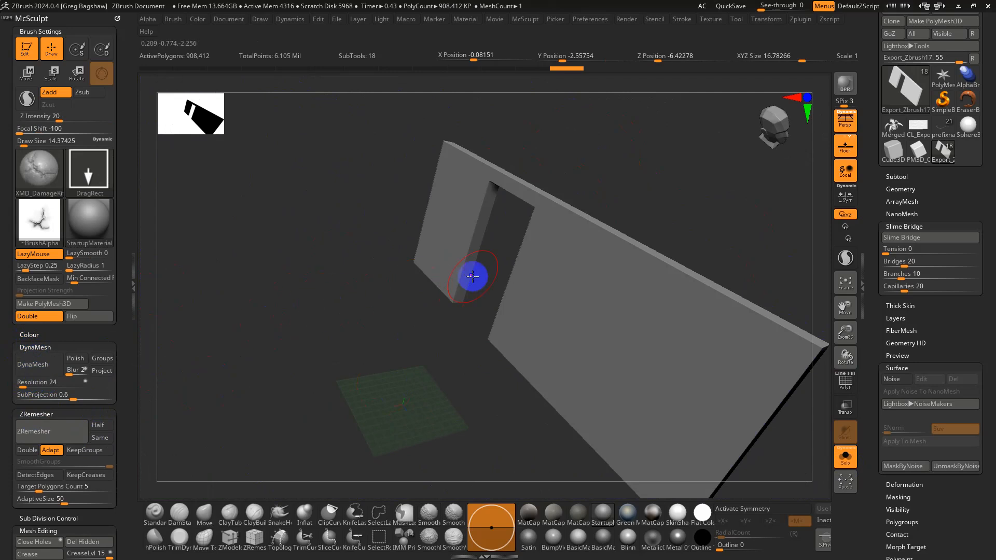
pyautogui.hotkey('shift', 'f')
pyautogui.keyDown('ctrl'); pyautogui.moveTo(473, 277); pyautogui.dragTo(512, 358, button='right'); pyautogui.keyUp('ctrl')
pyautogui.hotkey('ctrl', 'z')
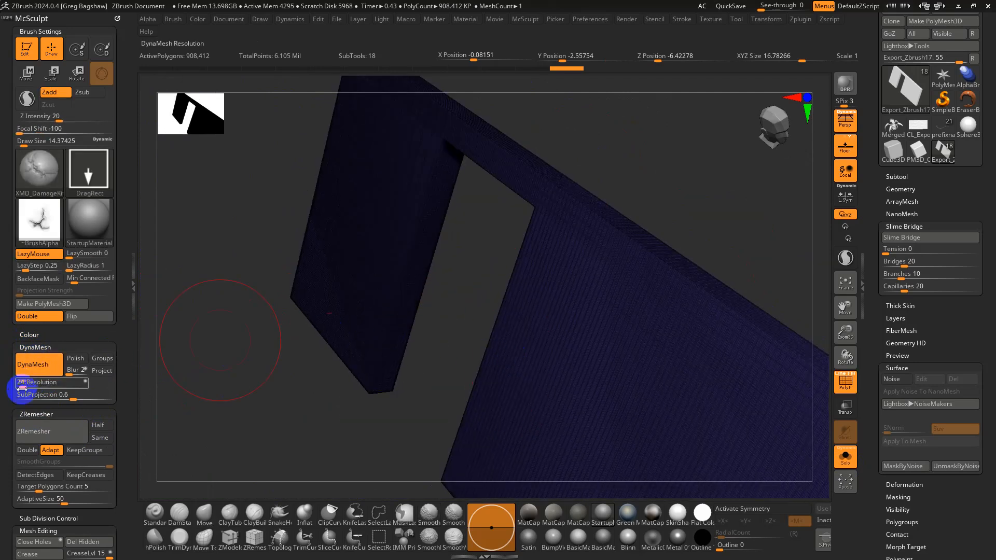
# Try DynaMesh resolution 8 on the already dense doorway wall and undo back to the original mesh
pyautogui.moveTo(21, 388); pyautogui.dragTo(10, 371)
pyautogui.click(36, 367)
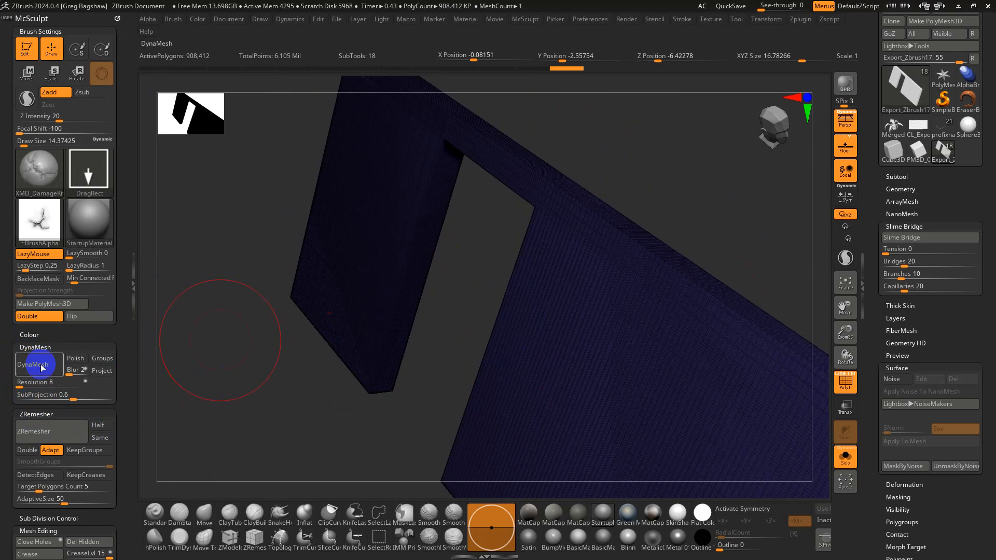
pyautogui.click(42, 367)
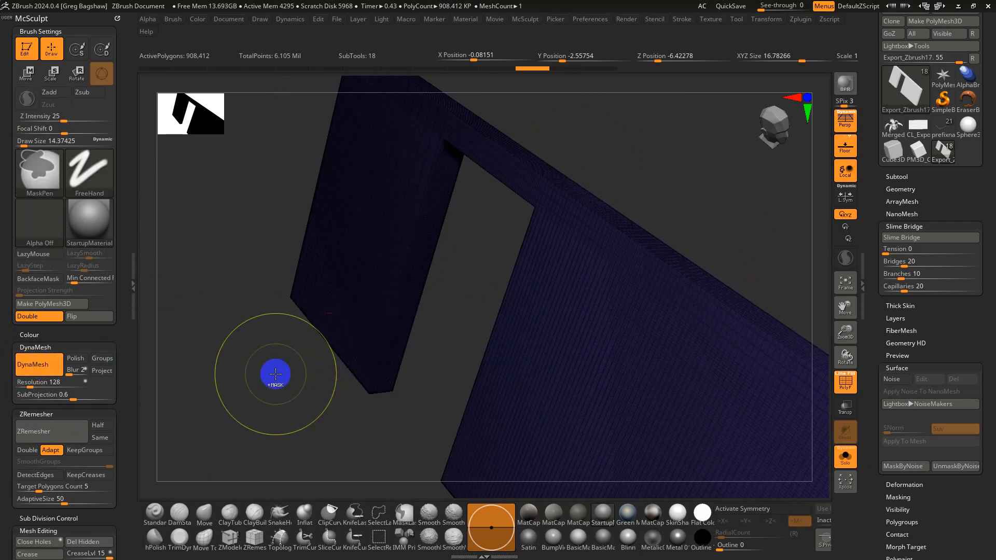
pyautogui.hotkey('ctrl', 'z')
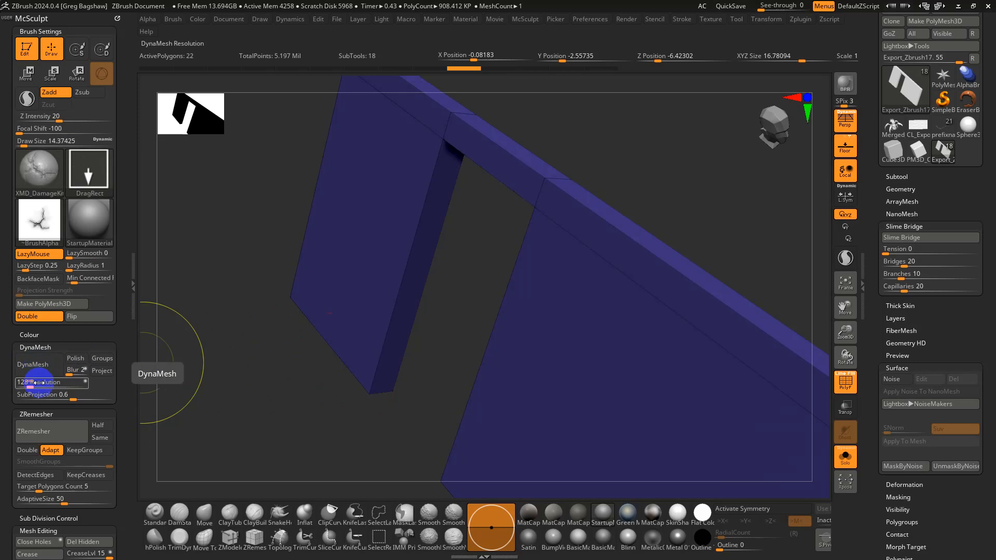
# Apply DynaMesh to the original doorway wall at resolution 8 and inspect the mesh around the opening
pyautogui.moveTo(37, 383); pyautogui.dragTo(13, 383)
pyautogui.click(41, 367)
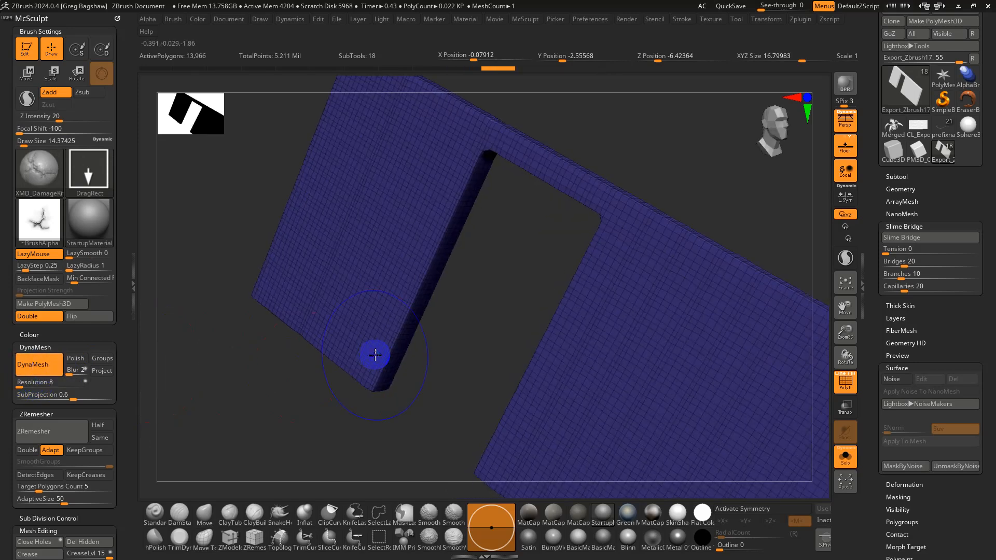
pyautogui.keyDown('shift'); pyautogui.moveTo(643, 351); pyautogui.dragTo(625, 431, button='right'); pyautogui.keyUp('shift')
pyautogui.hotkey('shift', 'f')
pyautogui.moveTo(654, 269)
pyautogui.mouseDown(button='right')
pyautogui.moveTo(641, 292)
pyautogui.moveTo(669, 255)
pyautogui.mouseUp(button='right')
pyautogui.hotkey('shift', 'f')
# Reduce the draw size to about 3.64, try a ClayTubes stroke beside the doorway's vertical edge and undo it
pyautogui.press('s')
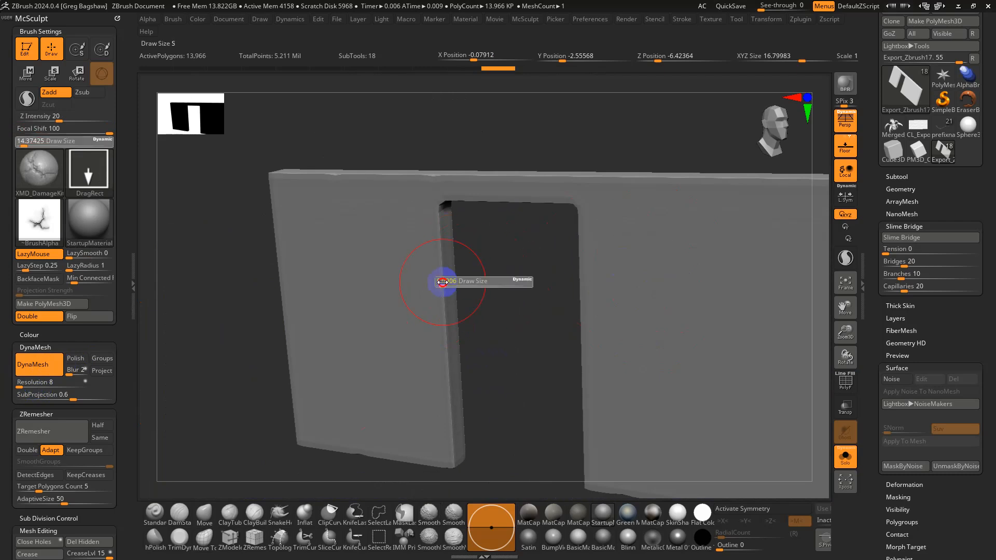
pyautogui.moveTo(445, 283); pyautogui.dragTo(442, 281)
pyautogui.hotkey('shift', 'f')
pyautogui.hotkey('shift', 'f')
pyautogui.click(230, 516)
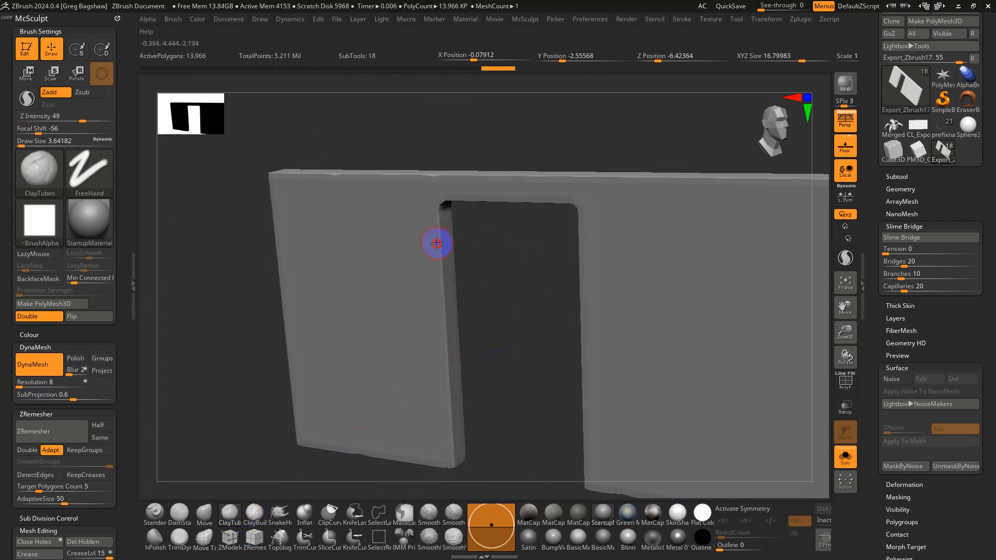
pyautogui.moveTo(437, 244); pyautogui.dragTo(439, 267)
pyautogui.press('ctrl')
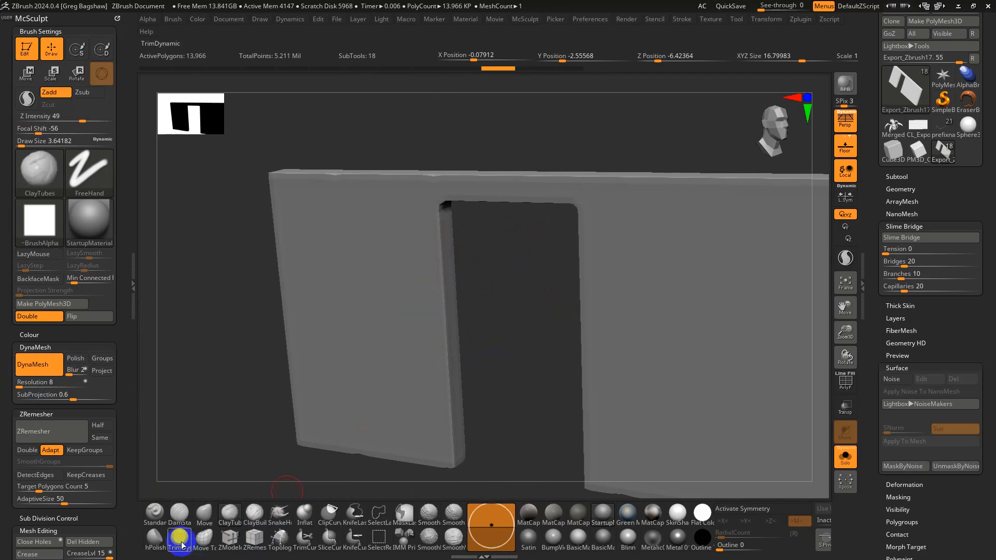
# Chip the doorway's vertical edge with the TrimDynamic brush and turn on LazyMouse with a LazyStep of about 0.026
pyautogui.click(180, 539)
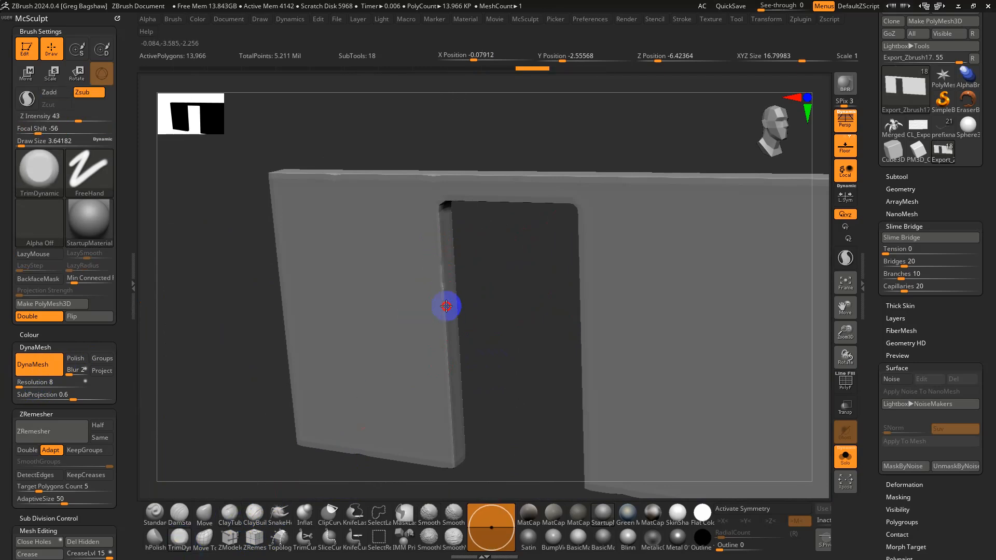
pyautogui.keyDown('alt'); pyautogui.moveTo(446, 311); pyautogui.dragTo(435, 264, button='right'); pyautogui.keyUp('alt')
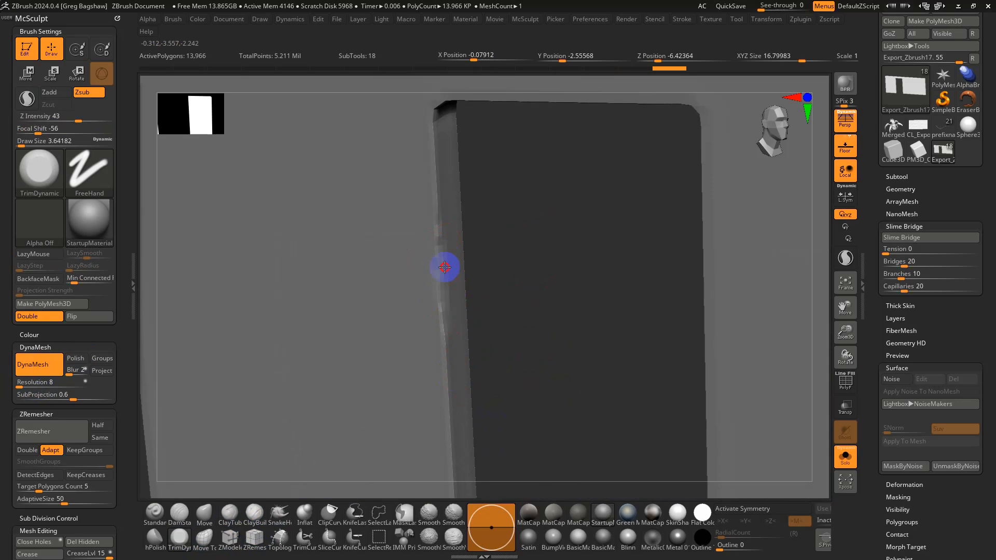
pyautogui.click(33, 254)
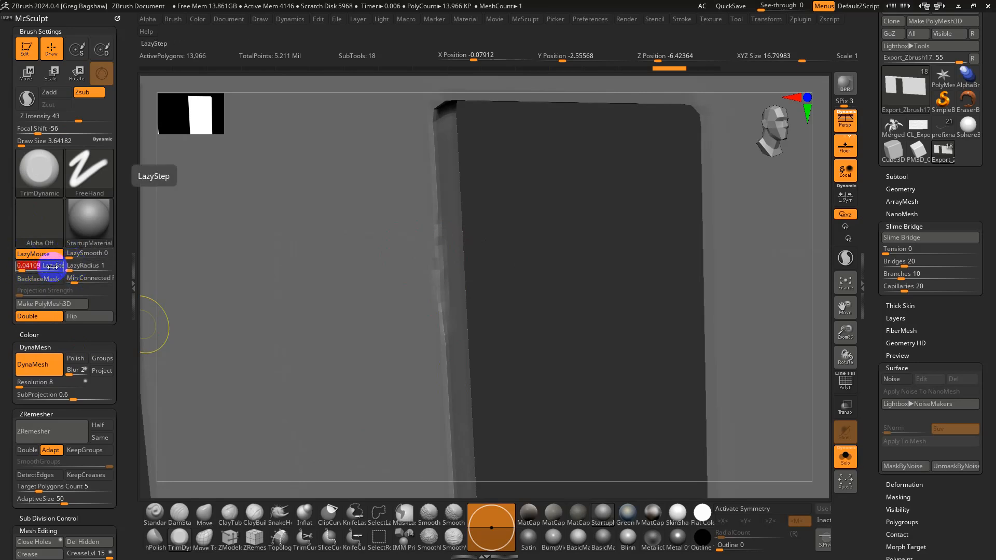
pyautogui.click(23, 267)
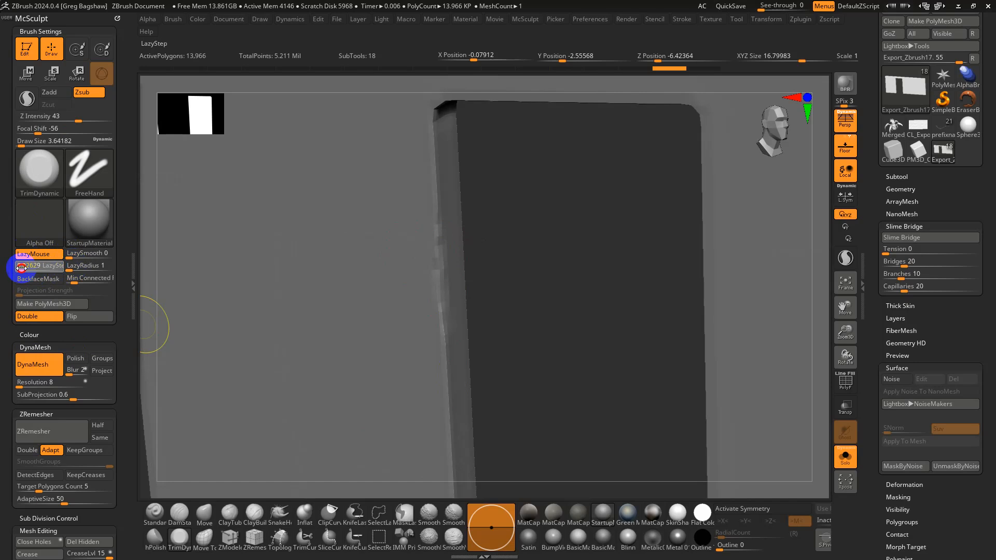
pyautogui.click(21, 268)
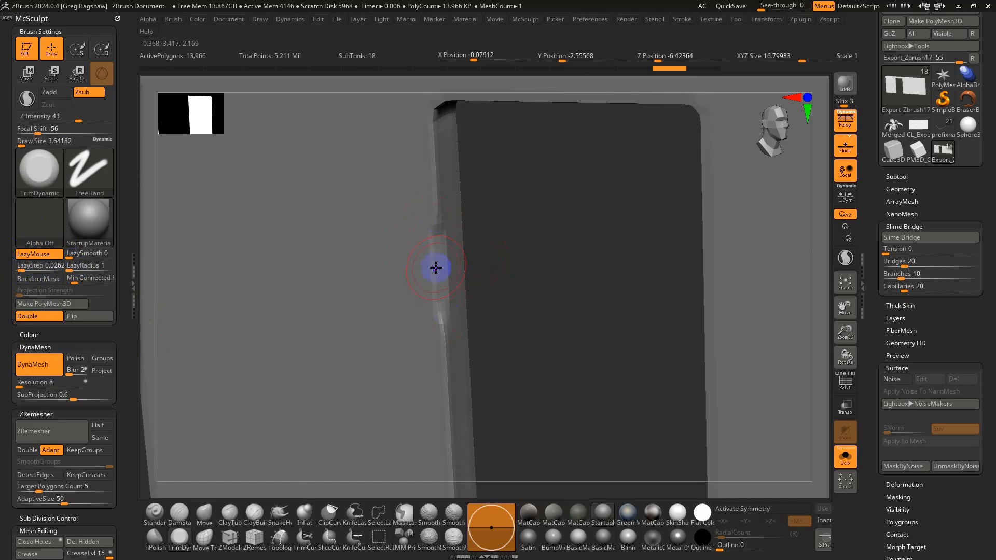
# Try trimming further down the doorway's vertical edge and undo back to the wall's mesh before DynaMesh
pyautogui.keyDown('alt'); pyautogui.moveTo(445, 349); pyautogui.dragTo(445, 269, button='right'); pyautogui.keyUp('alt')
pyautogui.moveTo(443, 262)
pyautogui.mouseDown()
pyautogui.moveTo(436, 299)
pyautogui.moveTo(449, 357)
pyautogui.mouseUp()
pyautogui.keyDown('ctrl'); pyautogui.moveTo(456, 414); pyautogui.dragTo(461, 343, button='right'); pyautogui.keyUp('ctrl')
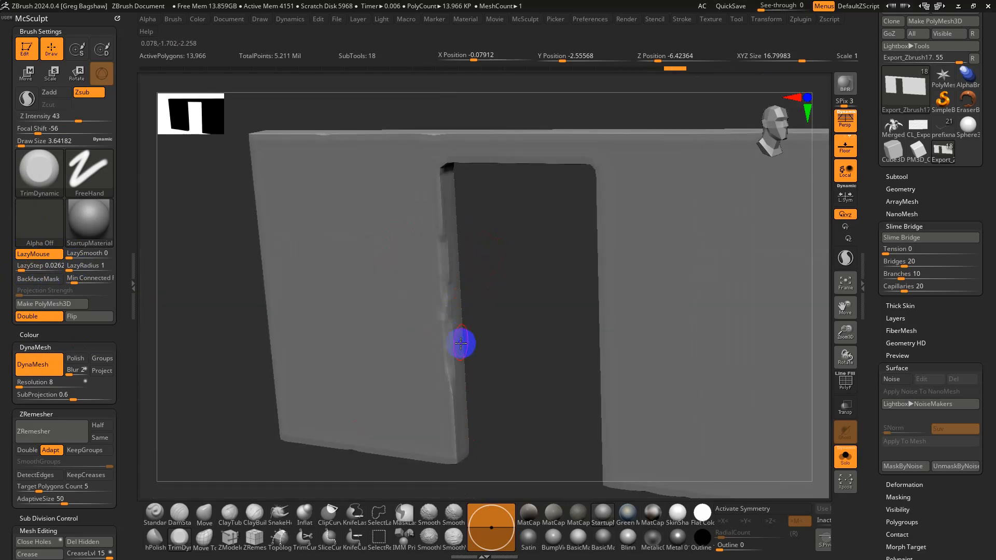
pyautogui.press('ctrl')
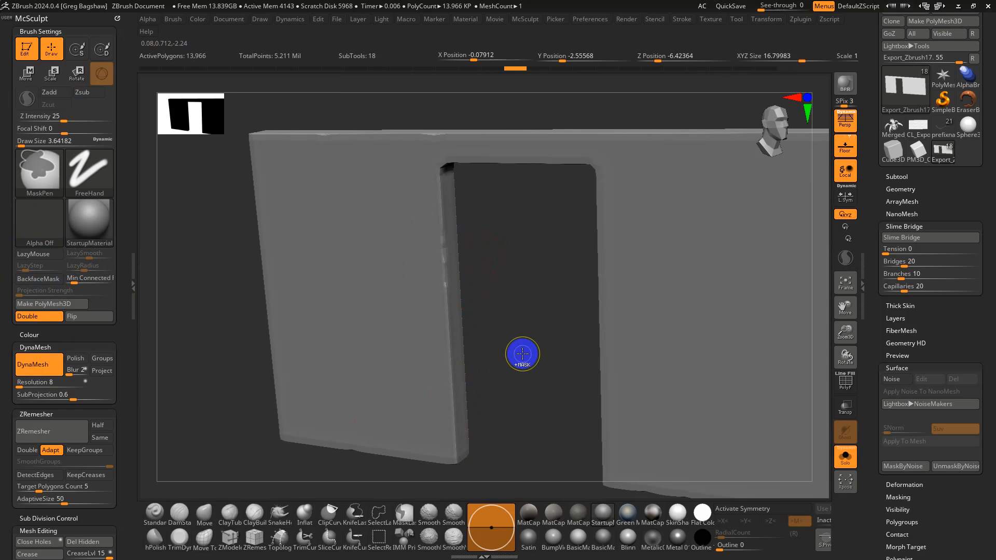
pyautogui.keyDown('ctrl'); pyautogui.moveTo(522, 354); pyautogui.dragTo(522, 349); pyautogui.keyUp('ctrl')
pyautogui.hotkey('shift', 'f')
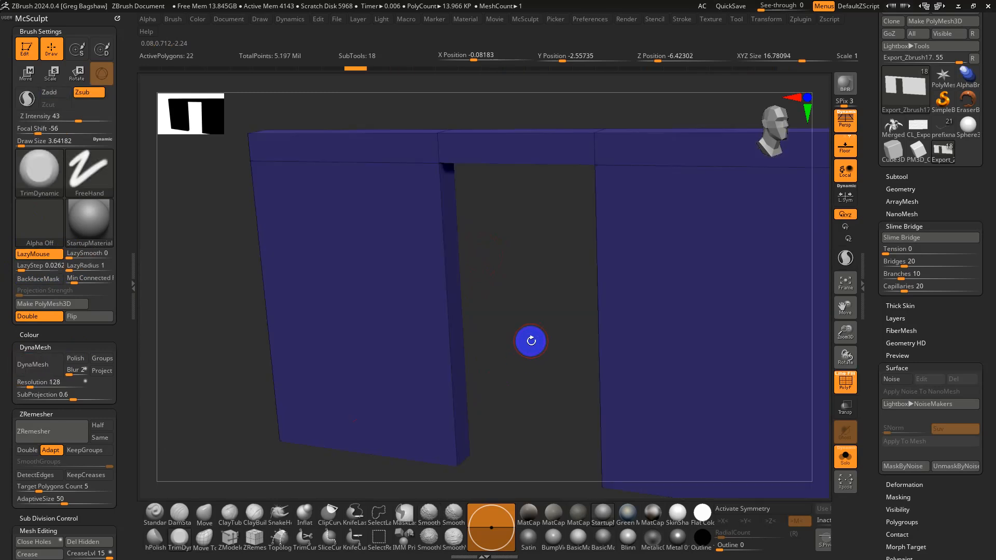
# Try ZRemesher on the doorway wall with a target polygon count of 5 and undo it
pyautogui.moveTo(125, 401); pyautogui.dragTo(114, 354)
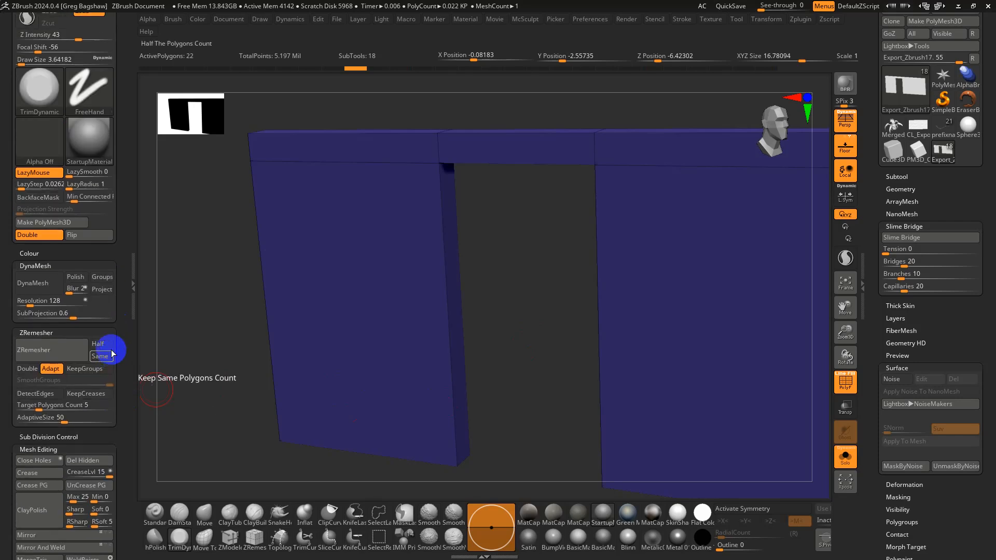
pyautogui.click(36, 351)
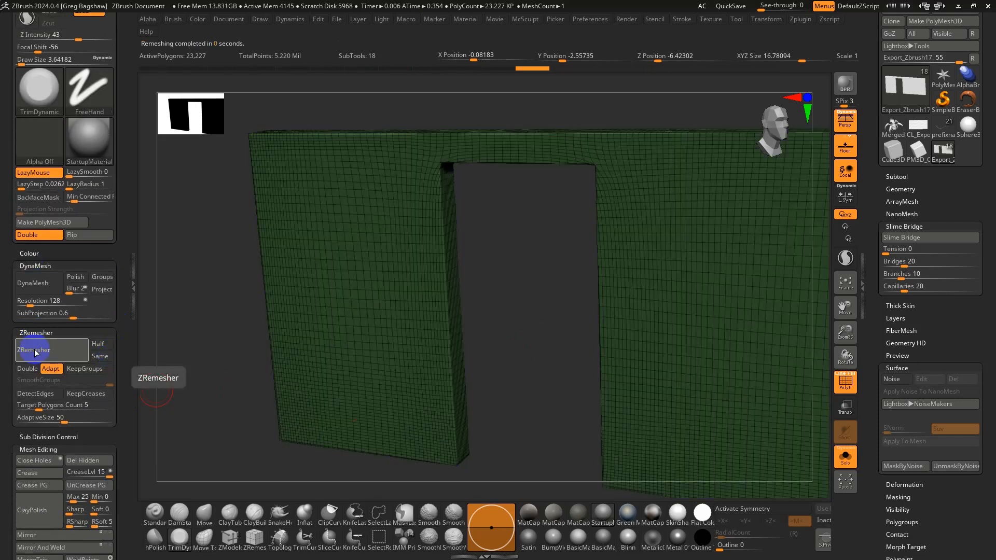
pyautogui.hotkey('ctrl', 'z')
pyautogui.click(35, 352)
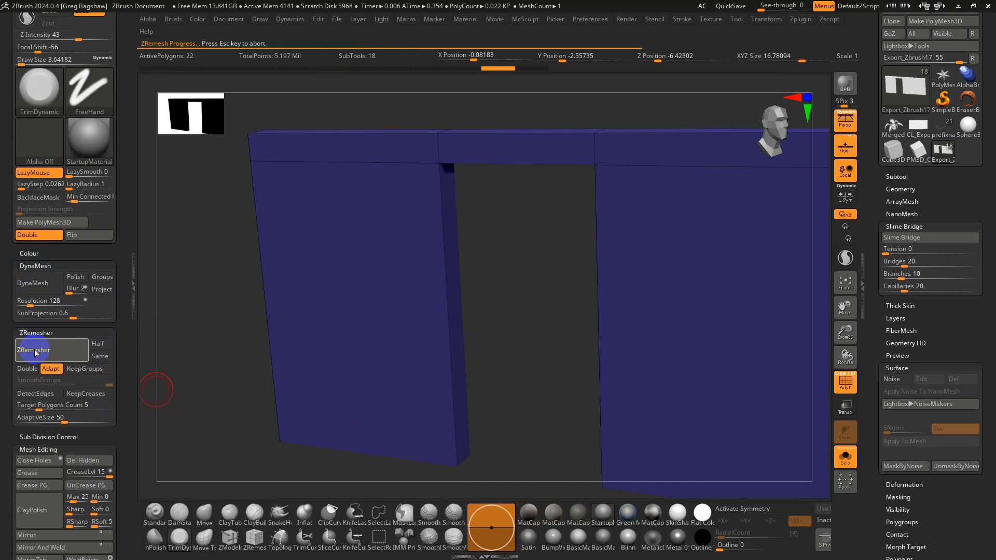
pyautogui.hotkey('ctrl', 'z')
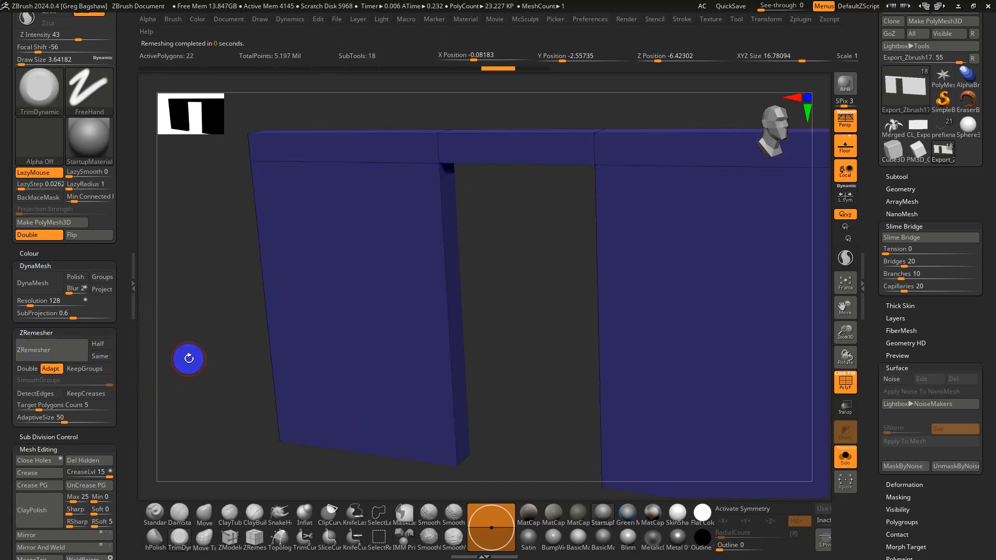
# Assign polygroups to the doorway wall's faces with Groups By Normals and inspect them from another angle
pyautogui.scroll(-5, 129, 405)
pyautogui.scroll(-3, 131, 337)
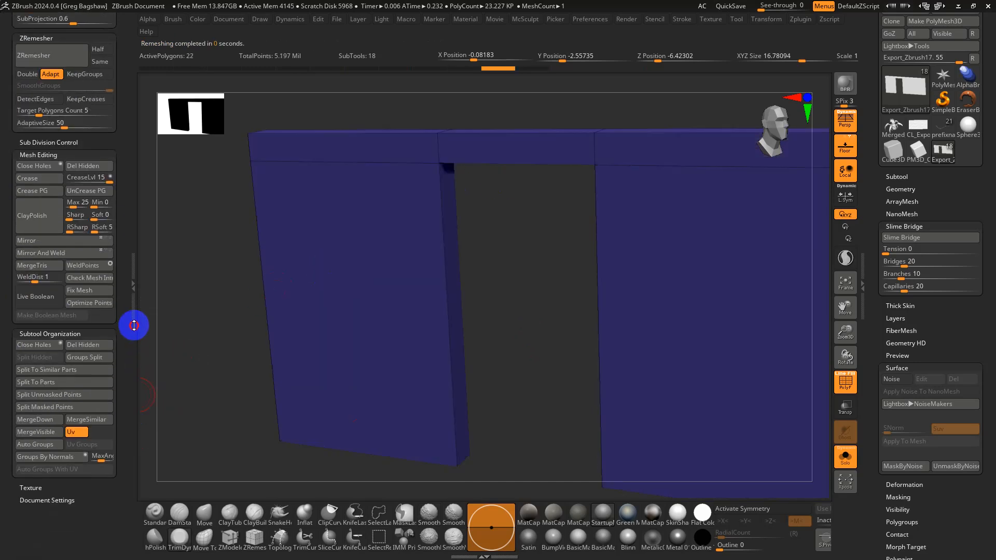
pyautogui.click(43, 155)
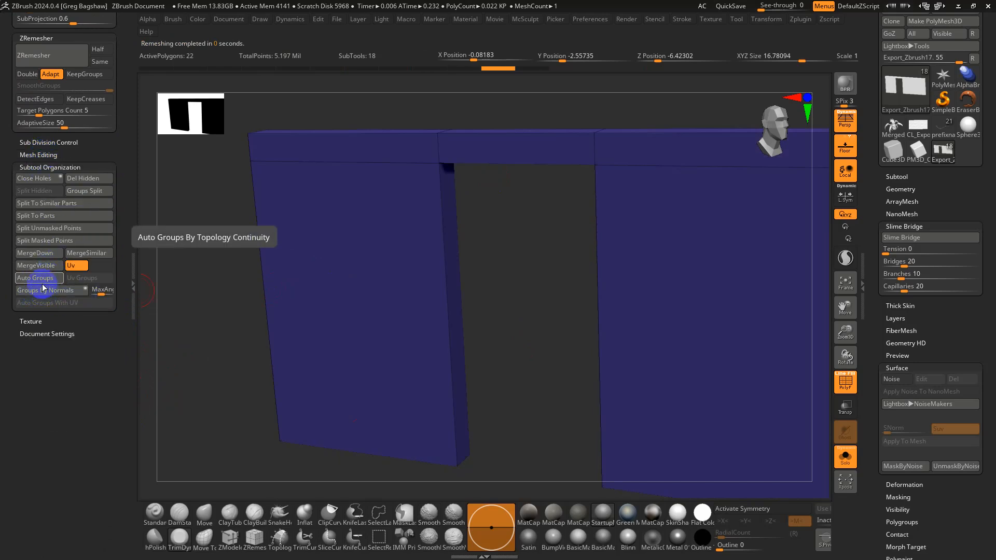
pyautogui.moveTo(499, 285); pyautogui.dragTo(488, 265)
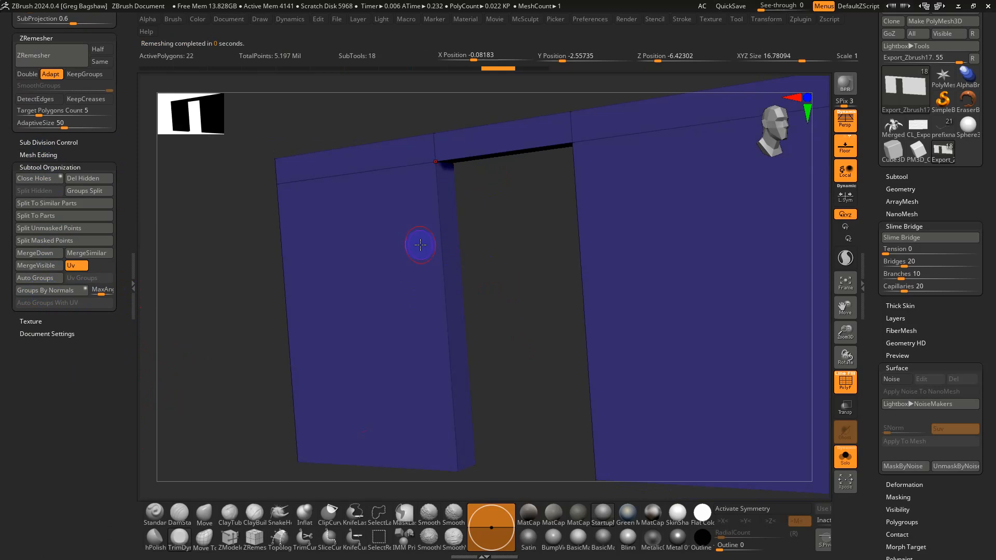
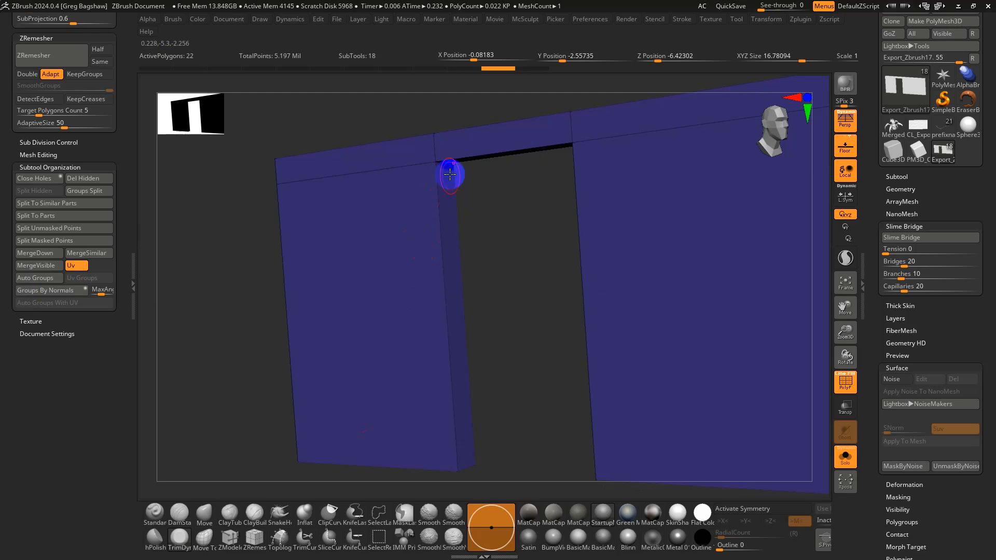
pyautogui.click(40, 292)
pyautogui.moveTo(527, 216); pyautogui.dragTo(143, 116)
# Remesh the doorway wall with ZRemesher, keeping its polygroups with KeepGroups on and SmoothGroups at 0, and check the resulting topology
pyautogui.moveTo(111, 153); pyautogui.dragTo(111, 222)
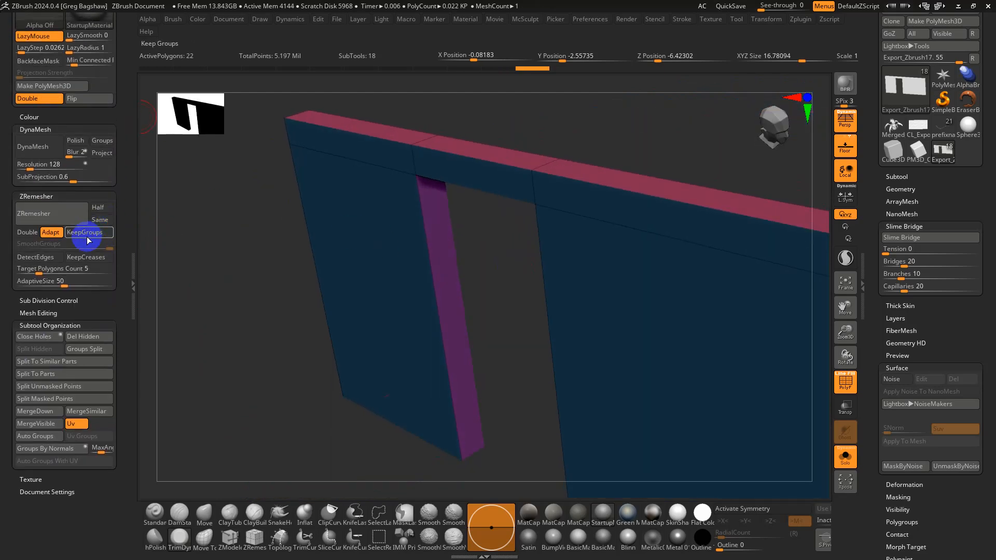
pyautogui.click(85, 233)
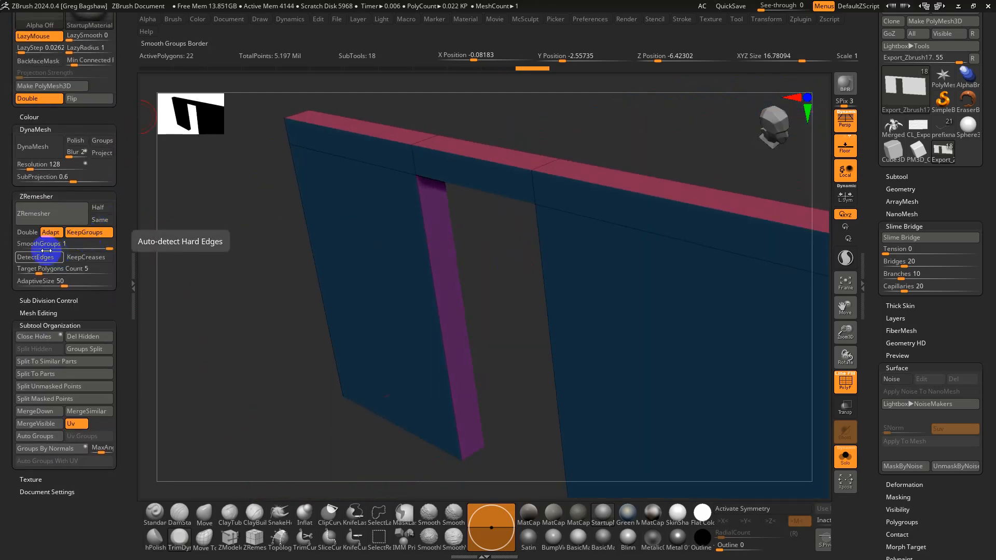
pyautogui.click(43, 211)
pyautogui.moveTo(509, 280); pyautogui.dragTo(536, 260)
pyautogui.hotkey('shift', 'f')
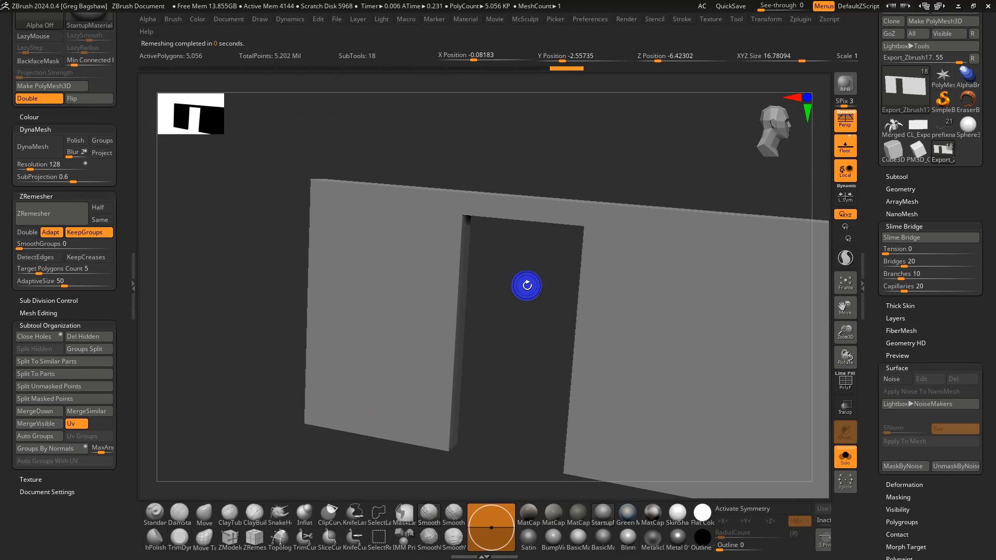
pyautogui.hotkey('shift', 'f')
# Subdivide the remeshed doorway wall three times and hide the polyframe
pyautogui.hotkey('ctrl', 'd')
pyautogui.hotkey('ctrl', 'd')
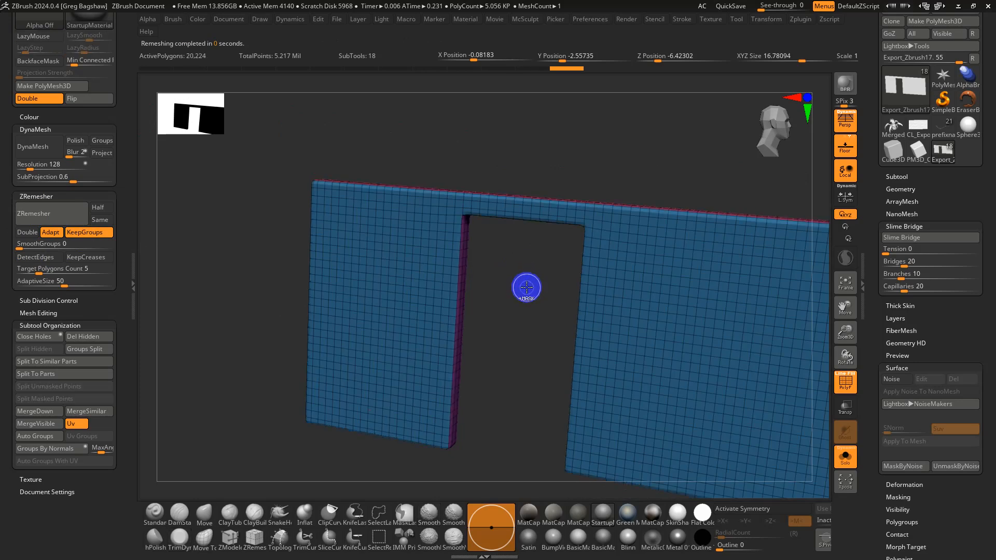
pyautogui.hotkey('ctrl', 'd')
pyautogui.keyDown('alt'); pyautogui.moveTo(520, 267); pyautogui.dragTo(518, 311); pyautogui.keyUp('alt')
pyautogui.hotkey('shift', 'f')
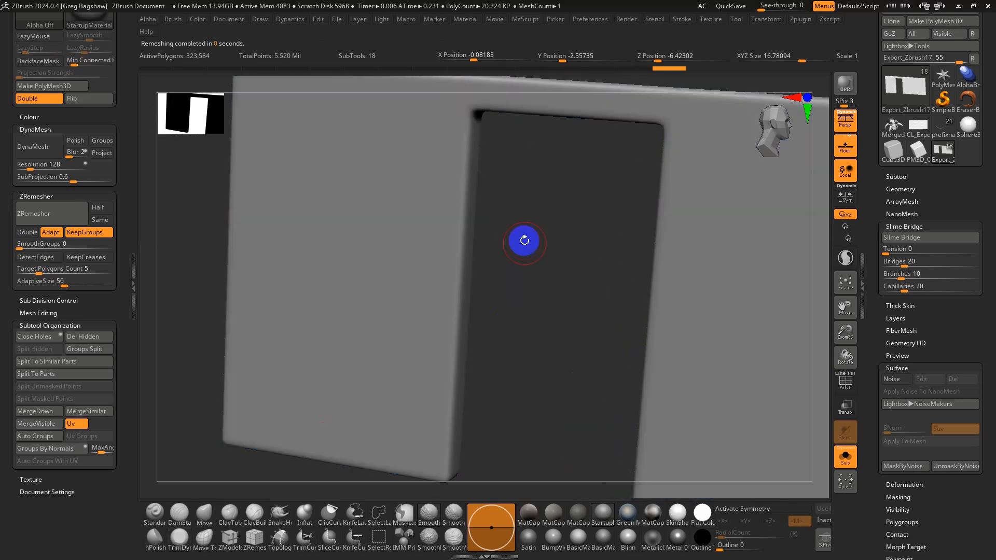
# Try chipping the doorway's vertical edge and its upper corner with the TrimDynamic brush
pyautogui.moveTo(524, 238); pyautogui.dragTo(508, 236)
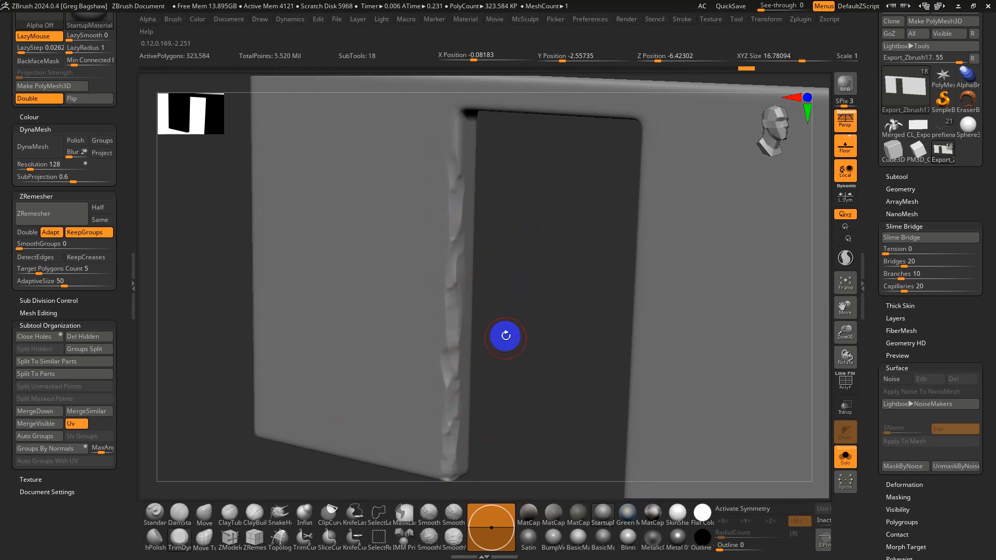
pyautogui.keyDown('alt'); pyautogui.moveTo(506, 336); pyautogui.dragTo(516, 502); pyautogui.keyUp('alt')
pyautogui.keyDown('alt'); pyautogui.moveTo(548, 253); pyautogui.dragTo(546, 429); pyautogui.keyUp('alt')
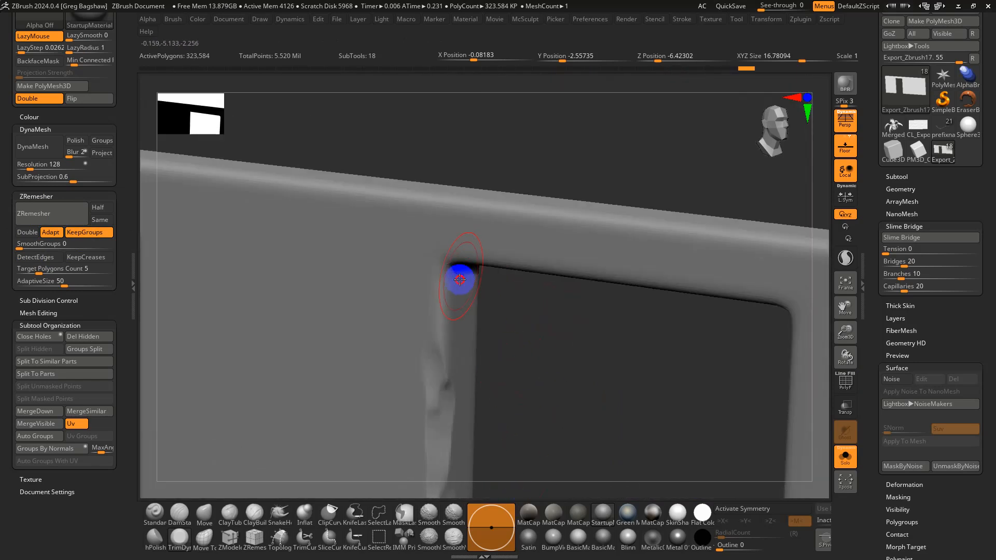
pyautogui.moveTo(433, 279); pyautogui.dragTo(440, 377)
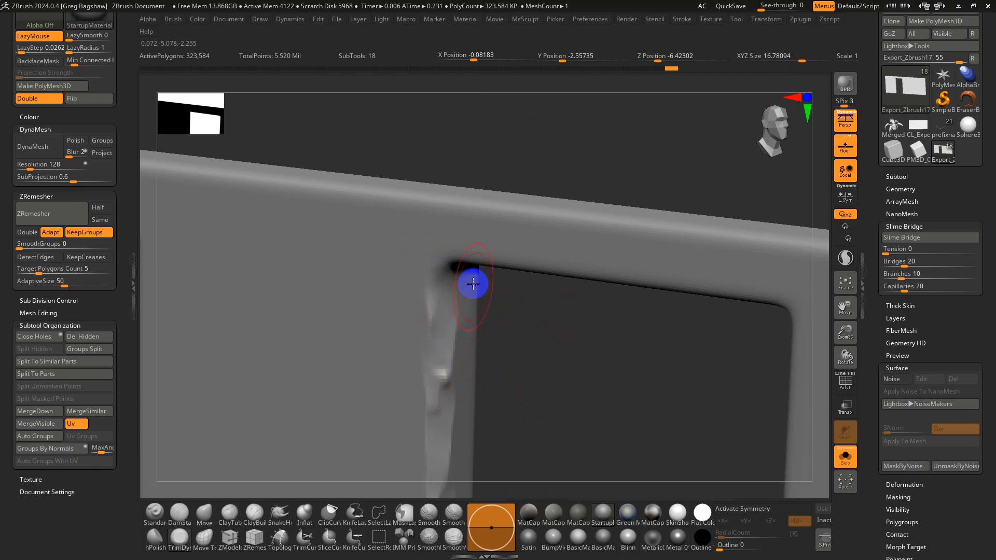
pyautogui.moveTo(528, 369); pyautogui.dragTo(540, 308)
pyautogui.hotkey('alt', 'Tab')
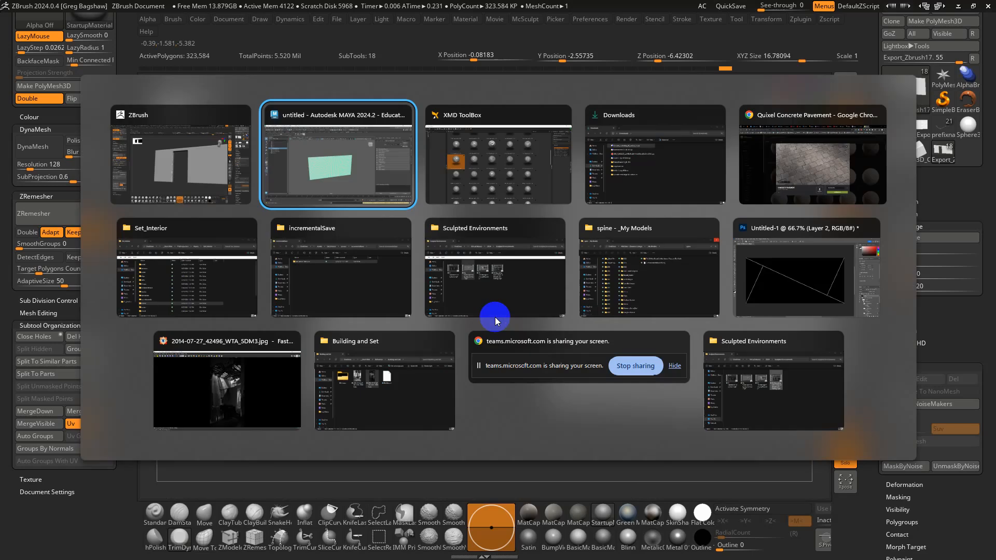
pyautogui.hotkey('alt', 'Tab')
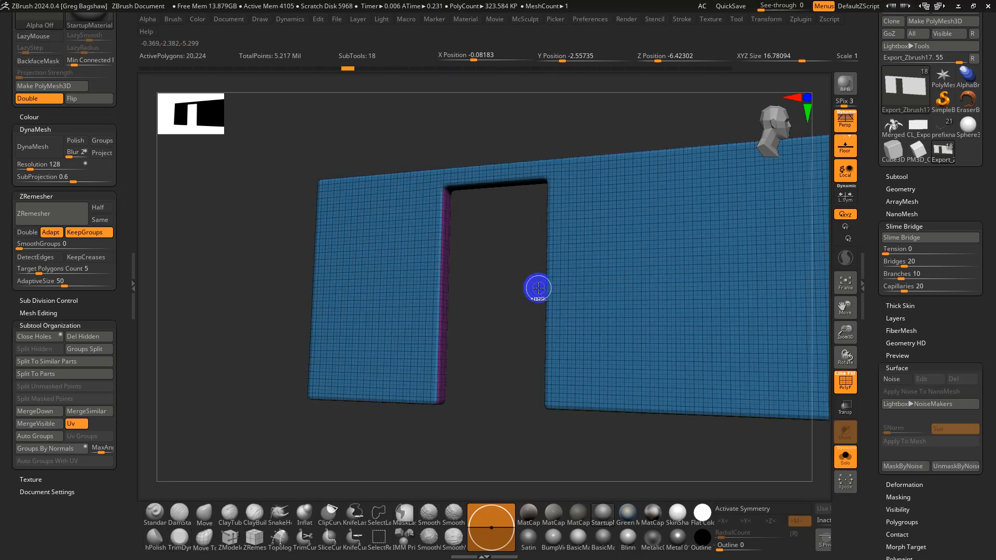
# Return the wall to its undivided mesh and unwrap its UVs with UV Master using Symmetry and Polygroups
pyautogui.press('l')
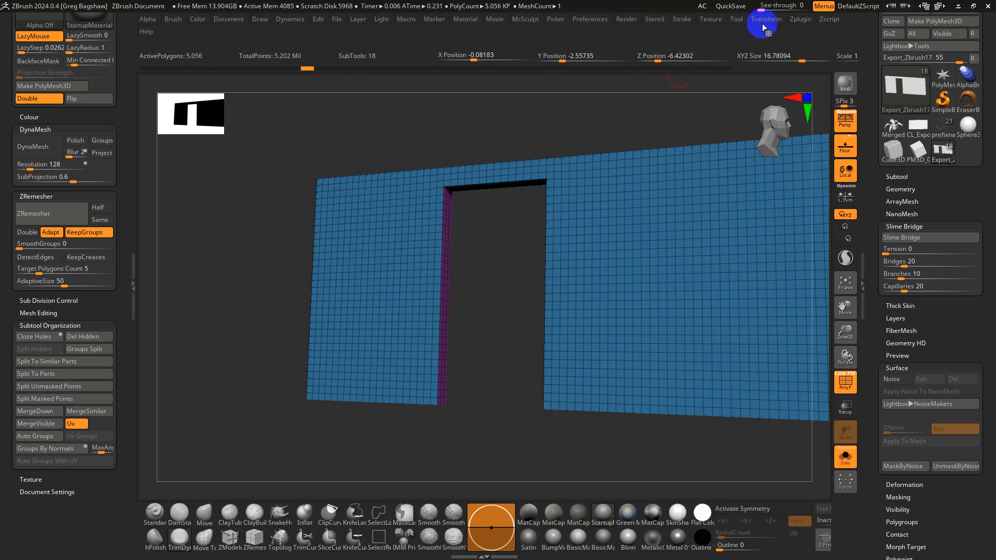
pyautogui.click(812, 18)
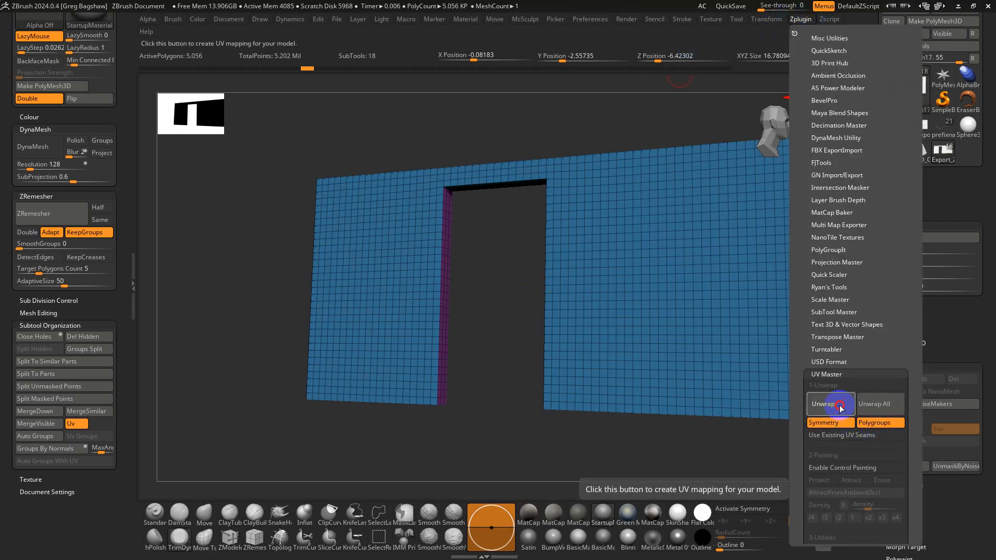
pyautogui.click(840, 408)
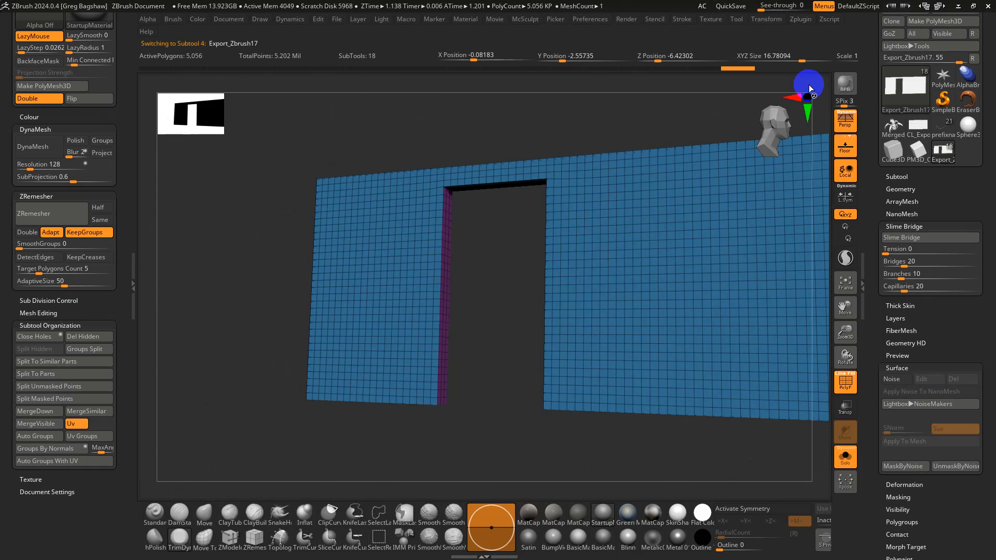
# Switch to Maya and apply Automatic UV mapping to the Export_Zbrush17 doorway wall
pyautogui.hotkey('alt', 'Tab')
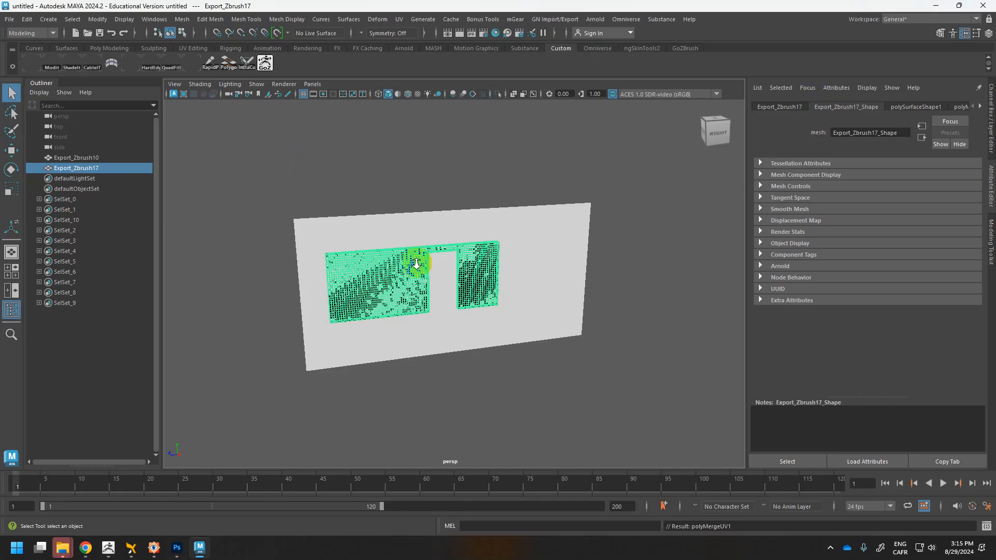
pyautogui.keyDown('alt'); pyautogui.moveTo(417, 265); pyautogui.dragTo(397, 254, button='right'); pyautogui.keyUp('alt')
pyautogui.press('w')
pyautogui.scroll(2, 391, 270)
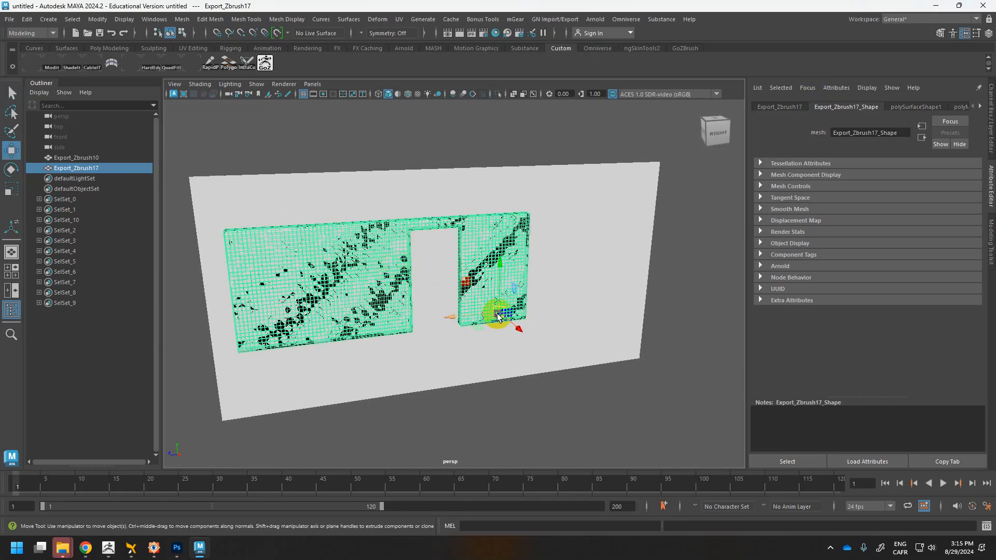
pyautogui.keyDown('alt'); pyautogui.moveTo(498, 317); pyautogui.dragTo(474, 6); pyautogui.keyUp('alt')
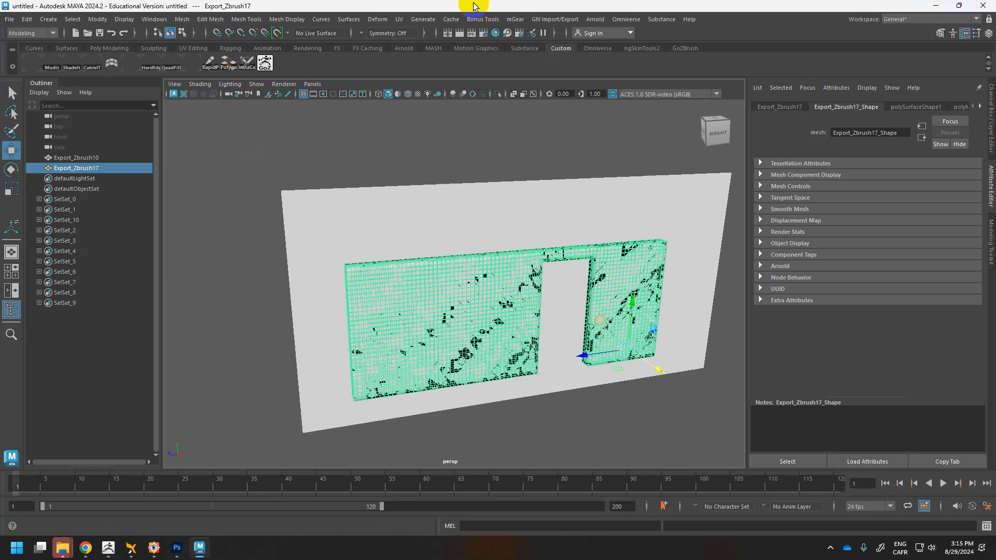
pyautogui.click(398, 20)
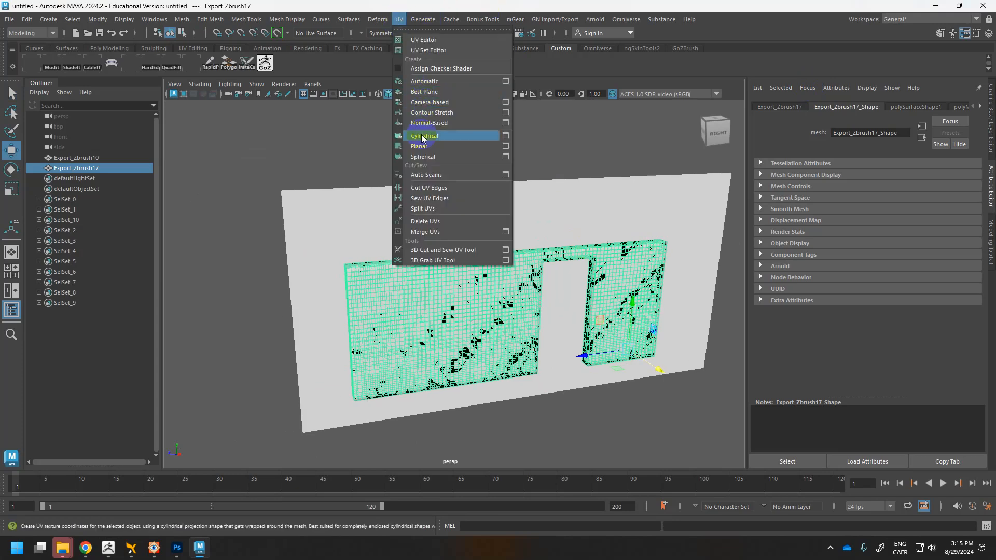
pyautogui.click(424, 81)
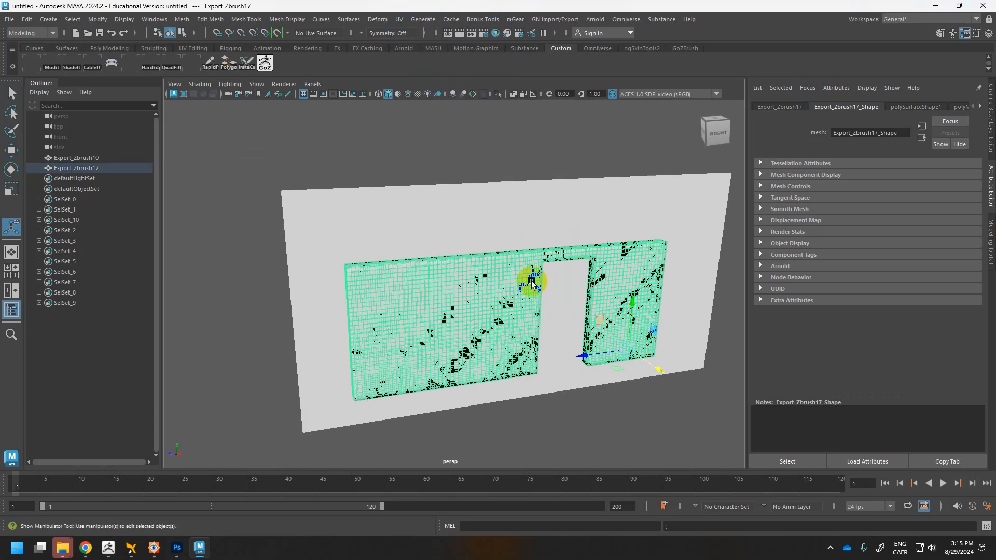
# Open the UV Editor and select all of the doorway wall's UV shells
pyautogui.click(398, 19)
pyautogui.click(405, 31)
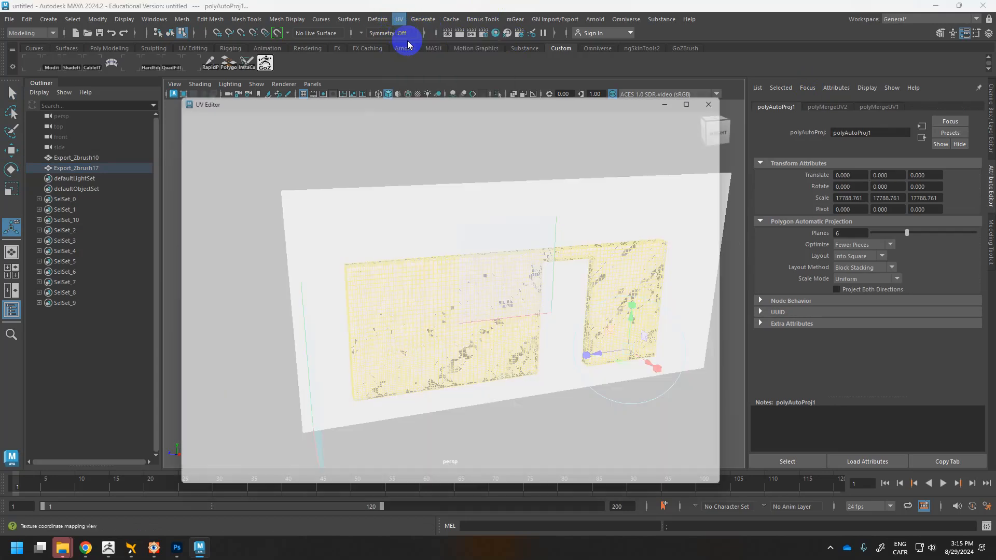
pyautogui.scroll(-1, 494, 293)
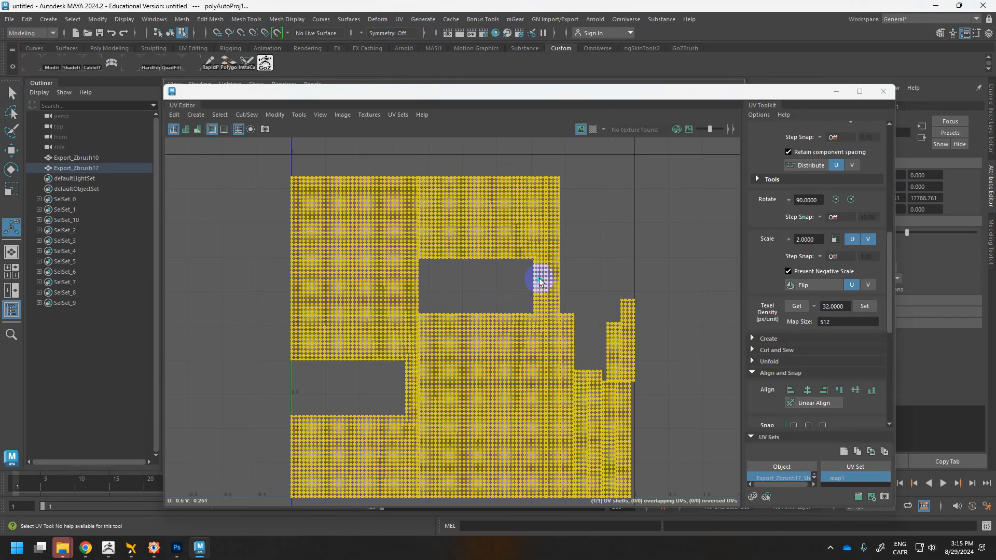
pyautogui.scroll(-1, 539, 281)
pyautogui.moveTo(529, 219); pyautogui.dragTo(479, 206, button='right')
pyautogui.moveTo(281, 165); pyautogui.dragTo(752, 537)
# Try rotating all the UV shells freehand by about 90 degrees and undo it
pyautogui.press('e')
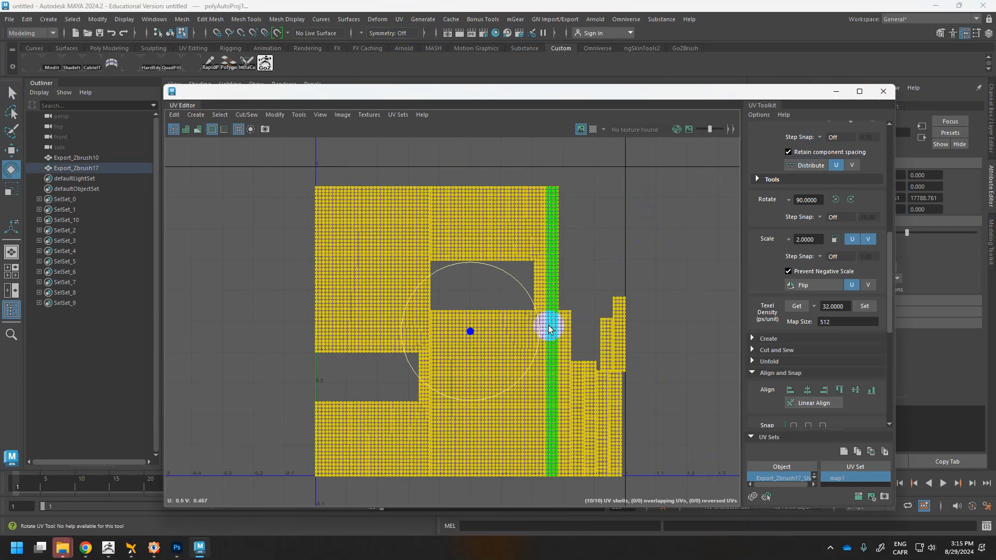
pyautogui.moveTo(539, 308)
pyautogui.mouseDown()
pyautogui.moveTo(460, 272)
pyautogui.moveTo(447, 279)
pyautogui.mouseUp()
pyautogui.hotkey('ctrl', 'z')
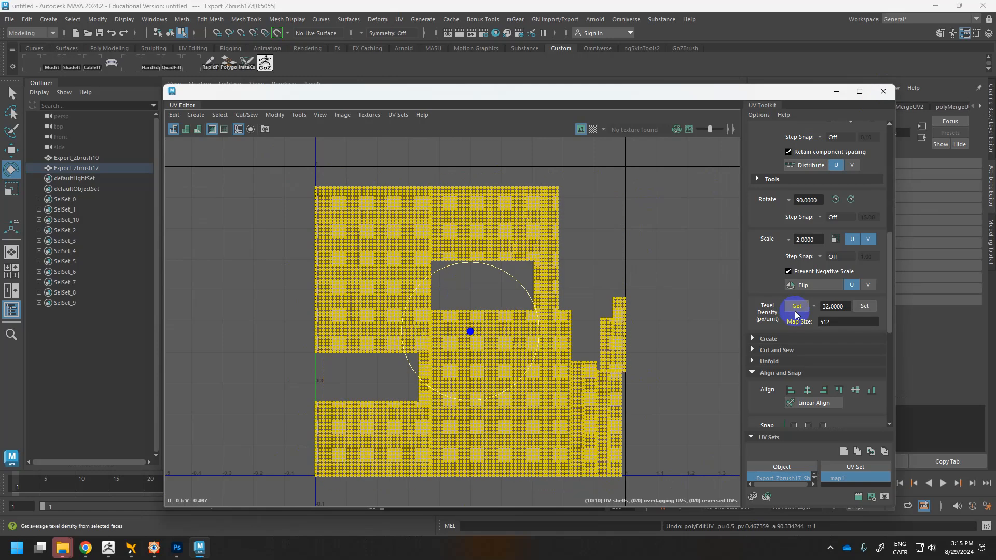
# Rotate all the UV shells 90 degrees counter-clockwise with the UV Toolkit and move them up to the tile's lower border
pyautogui.scroll(-5, 873, 347)
pyautogui.scroll(-1, 873, 347)
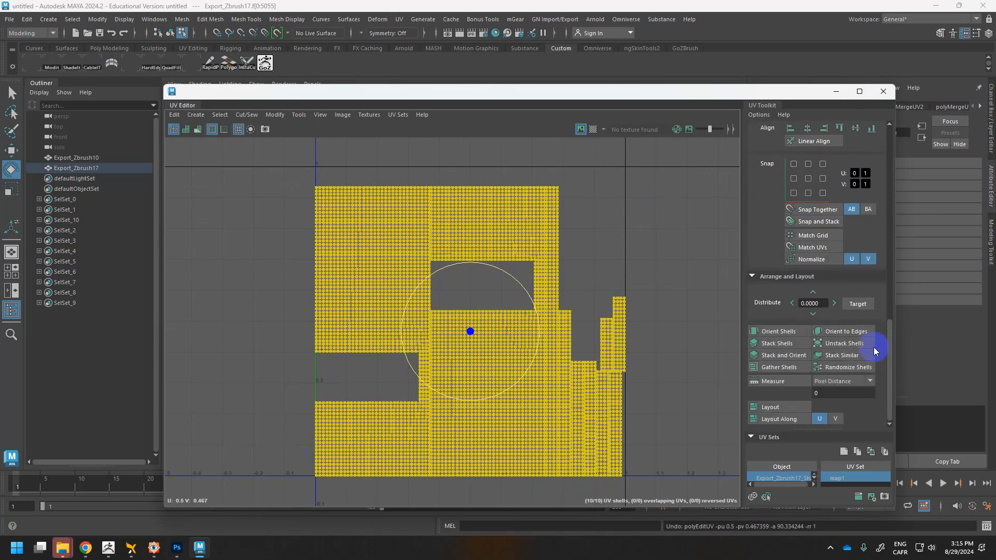
pyautogui.scroll(5, 876, 348)
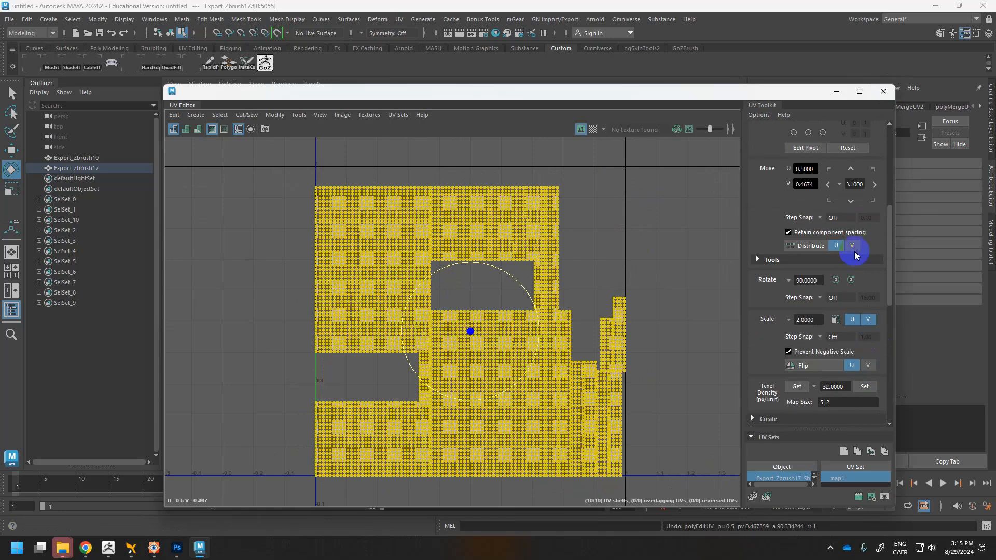
pyautogui.scroll(4, 855, 254)
pyautogui.scroll(4, 855, 254)
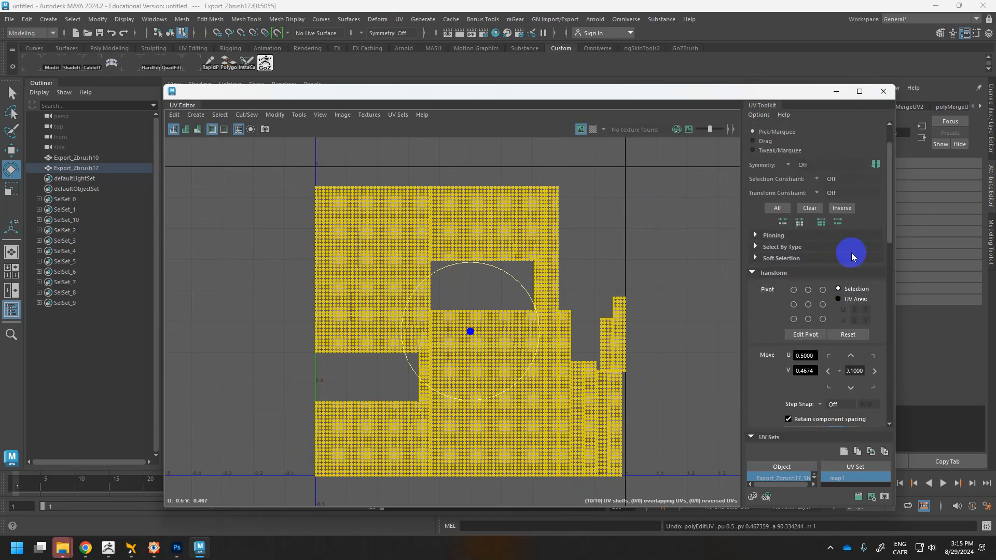
pyautogui.click(752, 274)
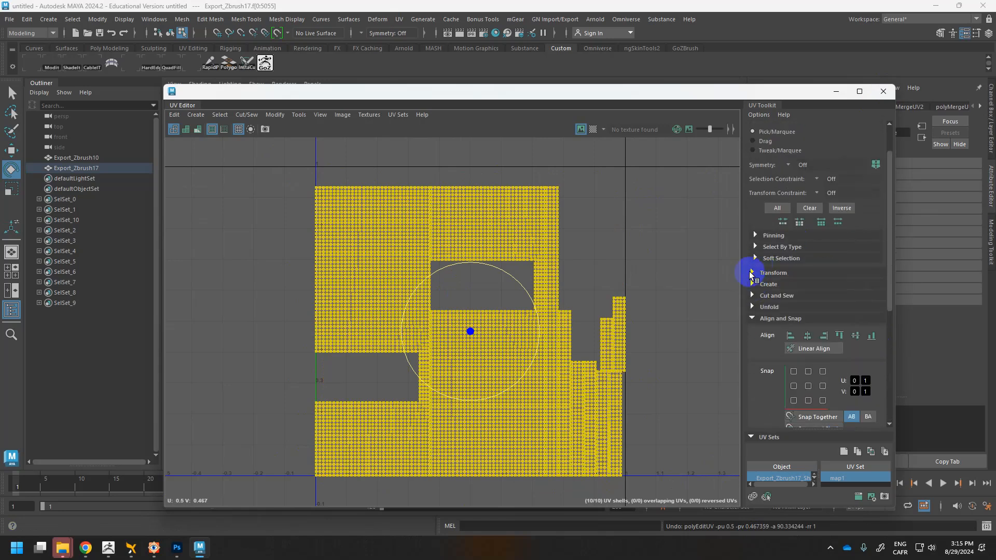
pyautogui.click(751, 274)
pyautogui.scroll(-6, 770, 288)
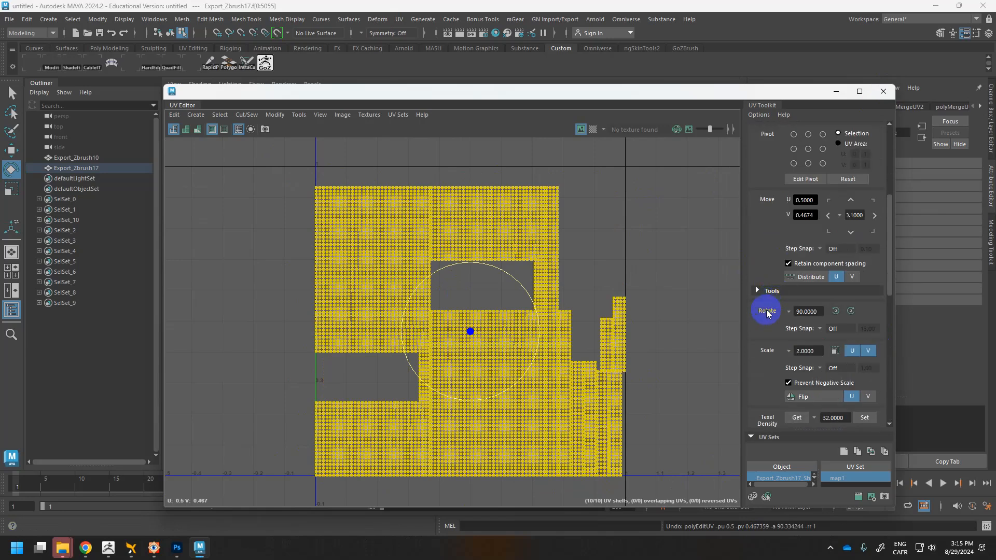
pyautogui.click(835, 310)
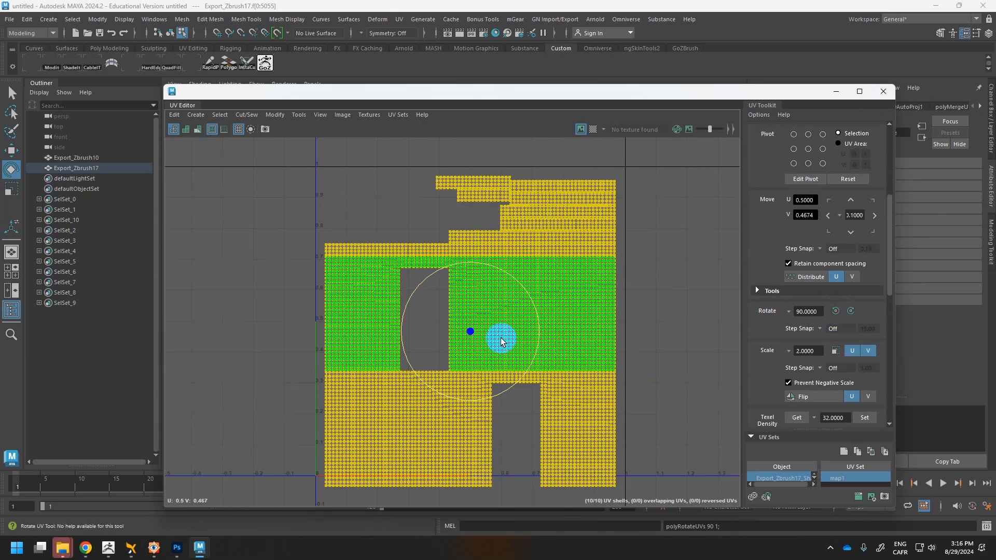
pyautogui.press('w')
pyautogui.moveTo(475, 331); pyautogui.dragTo(473, 320)
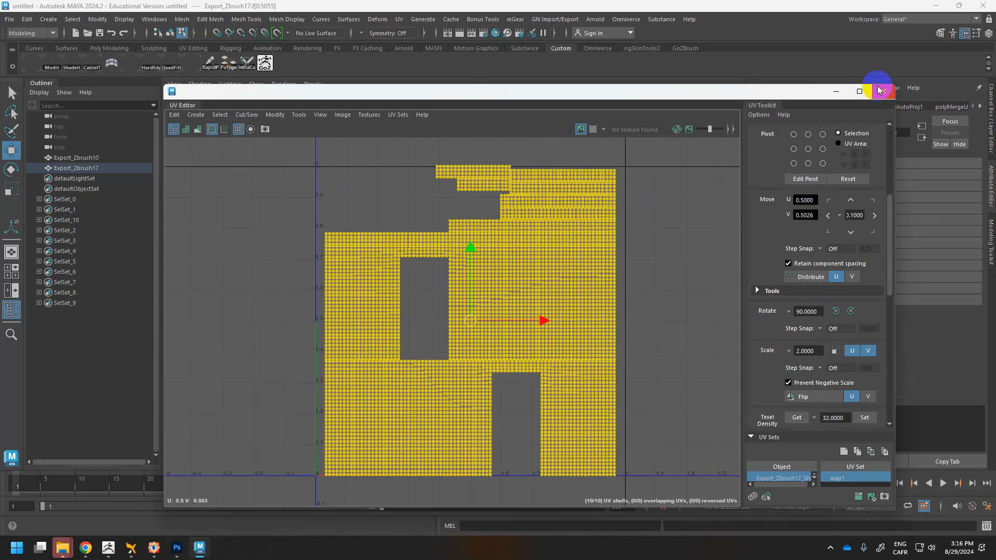
# Close the UV Editor, return to object selection on the doorway wall and send it to ZBrush with GoZ
pyautogui.click(880, 91)
pyautogui.moveTo(546, 241); pyautogui.dragTo(584, 218, button='right')
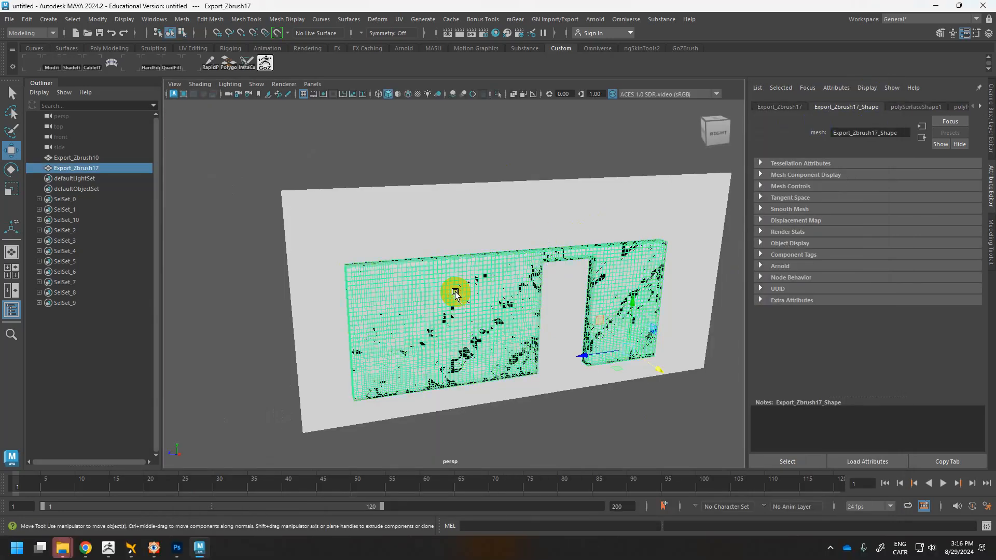
pyautogui.click(267, 64)
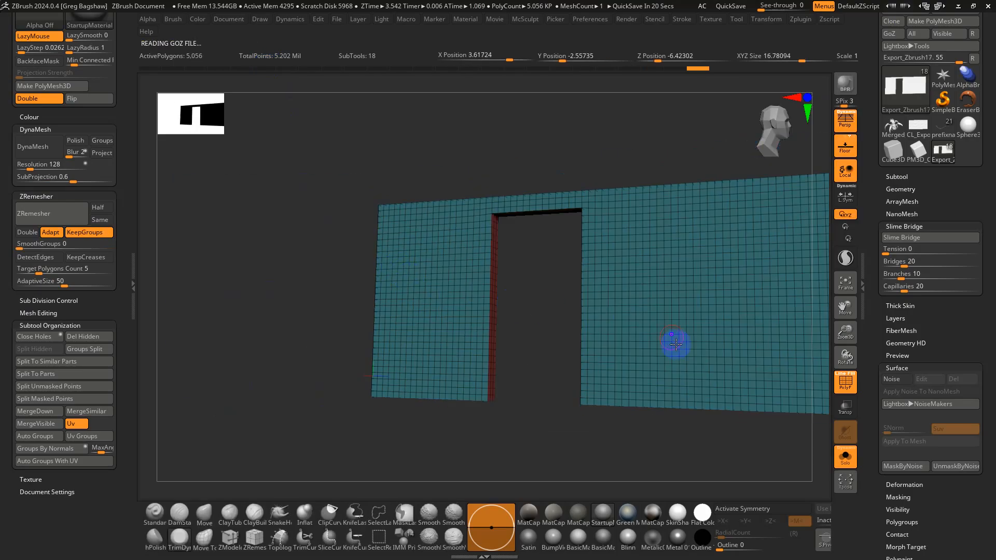
# Open the surface noise editor for the doorway wall and load PaintedPlaster010_8K-JPG_Displacement.jpg as the noise alpha
pyautogui.click(893, 378)
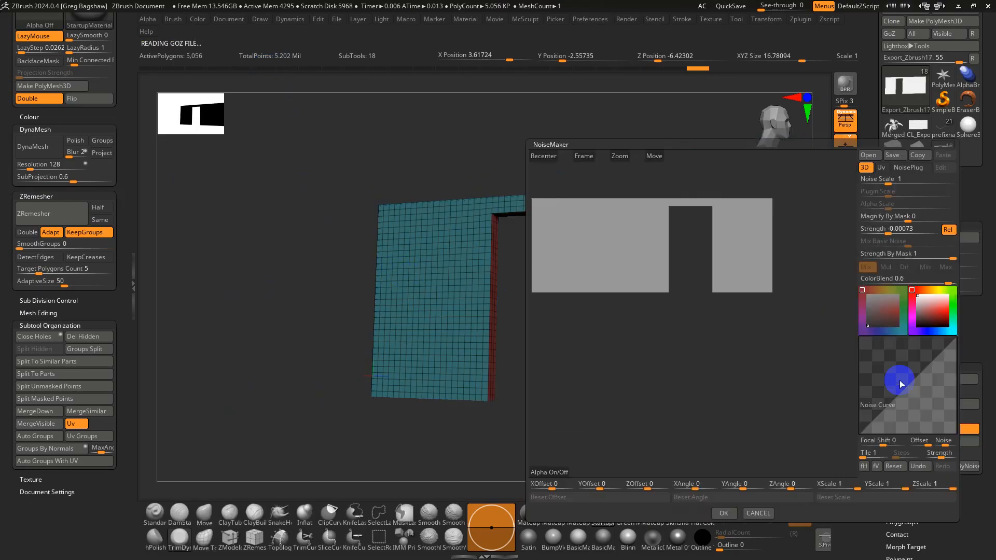
pyautogui.click(563, 473)
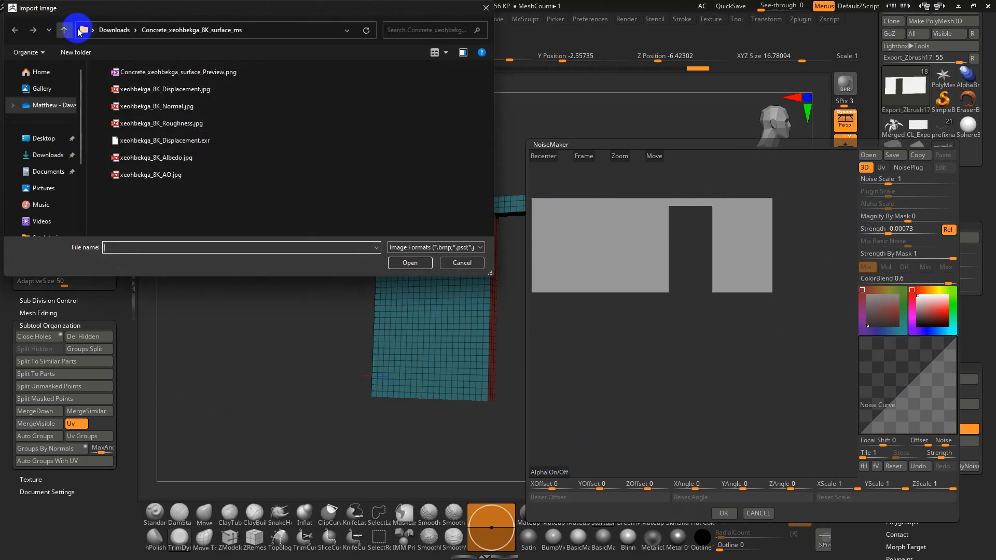
pyautogui.click(114, 31)
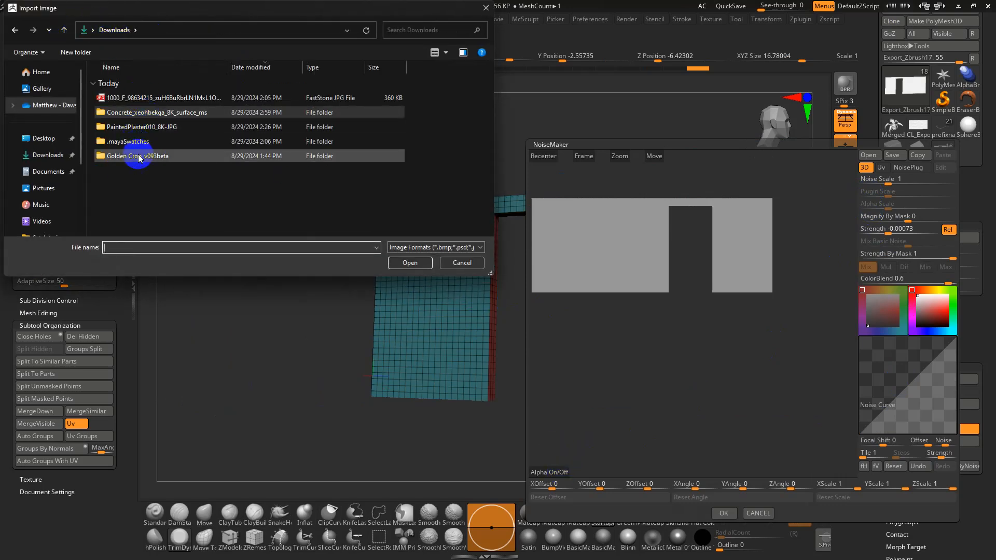
pyautogui.doubleClick(136, 127)
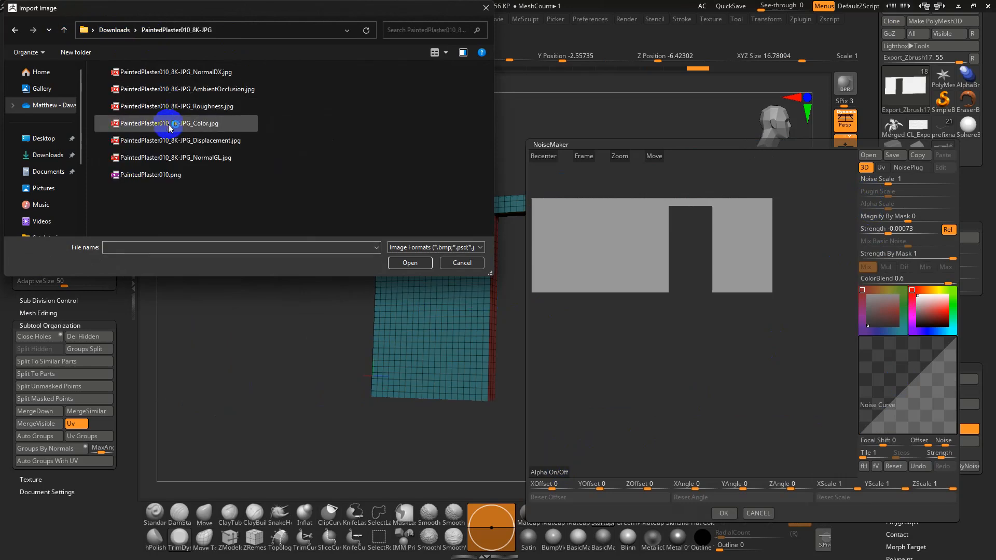
pyautogui.click(167, 141)
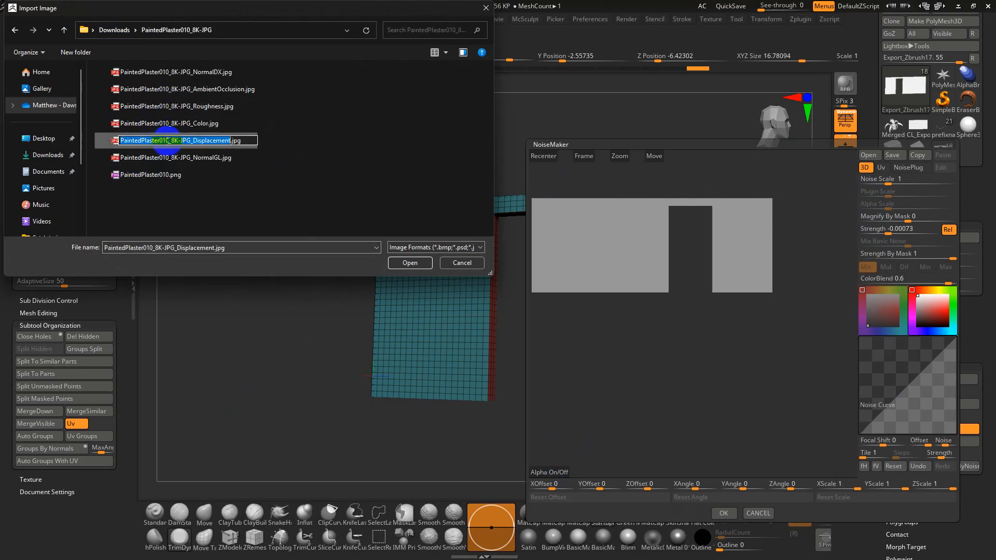
pyautogui.click(410, 265)
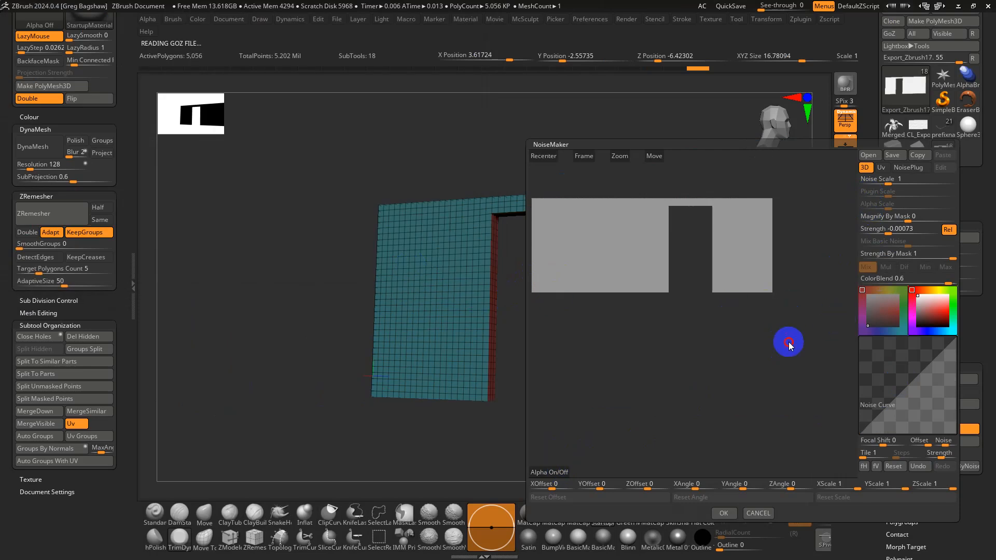
# Set the plaster noise to an alpha scale of about 1.62, strength about -0.02 and Mix Basic Noise 0, and accept it
pyautogui.keyDown('alt'); pyautogui.moveTo(770, 223); pyautogui.dragTo(736, 316); pyautogui.keyUp('alt')
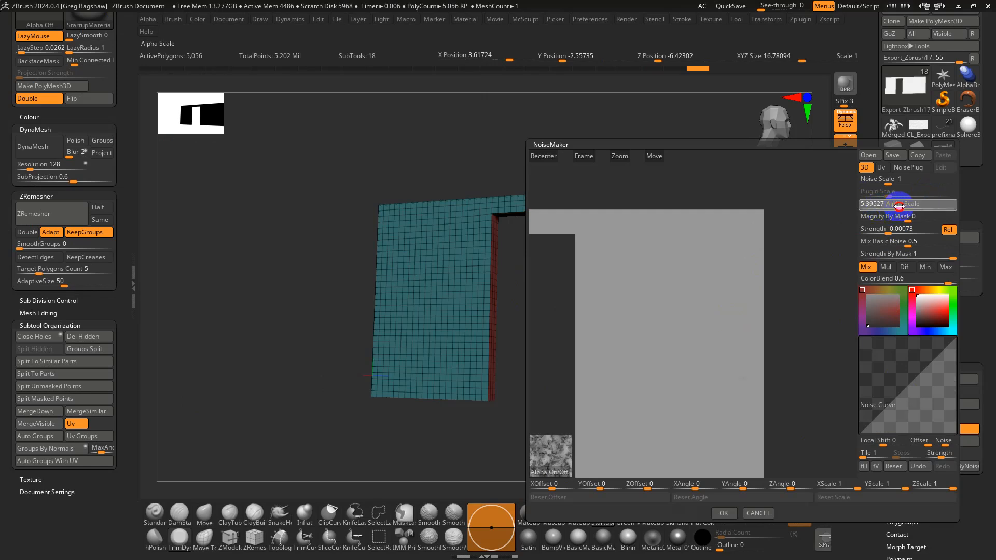
pyautogui.moveTo(889, 228); pyautogui.dragTo(854, 239)
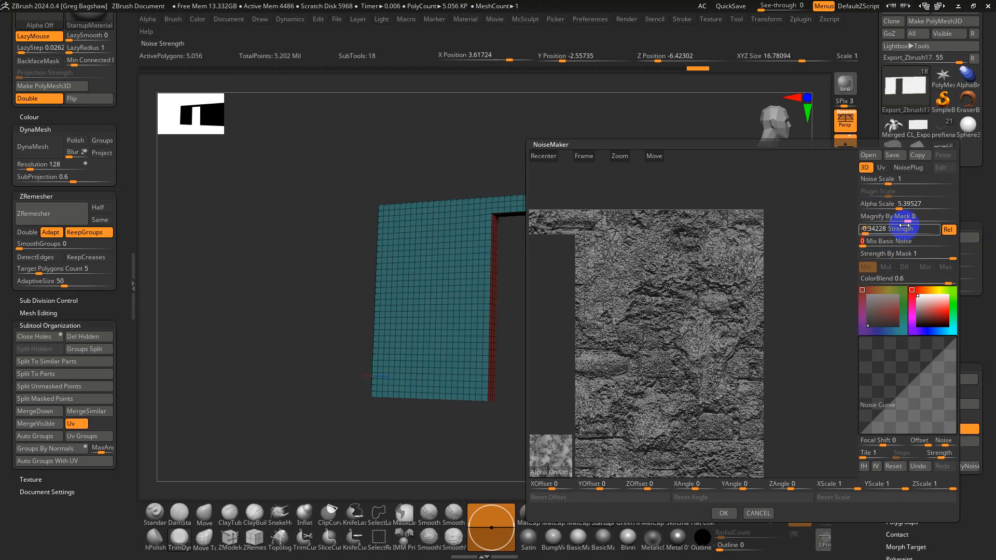
pyautogui.moveTo(900, 208); pyautogui.dragTo(878, 234)
pyautogui.keyDown('ctrl'); pyautogui.moveTo(760, 267); pyautogui.dragTo(777, 285, button='right'); pyautogui.keyUp('ctrl')
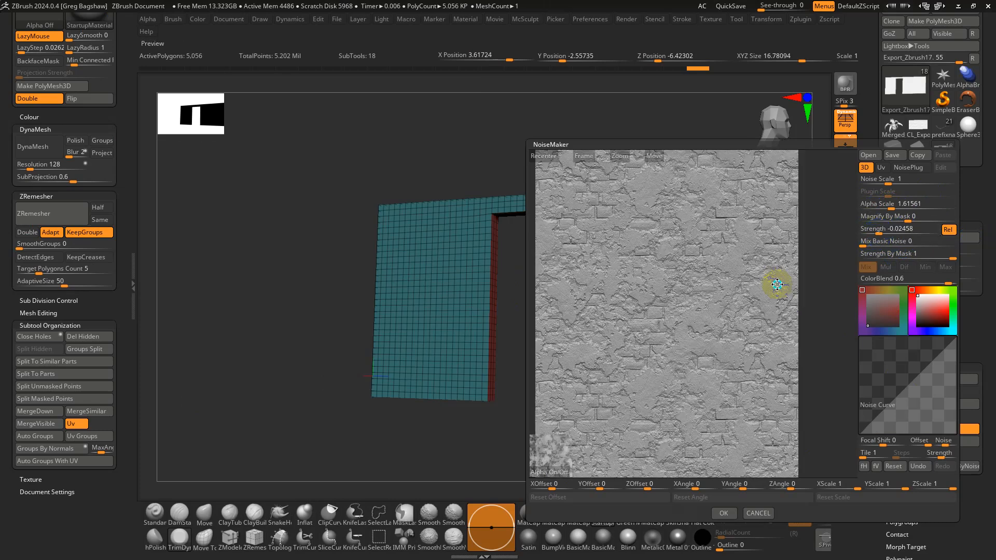
pyautogui.click(882, 235)
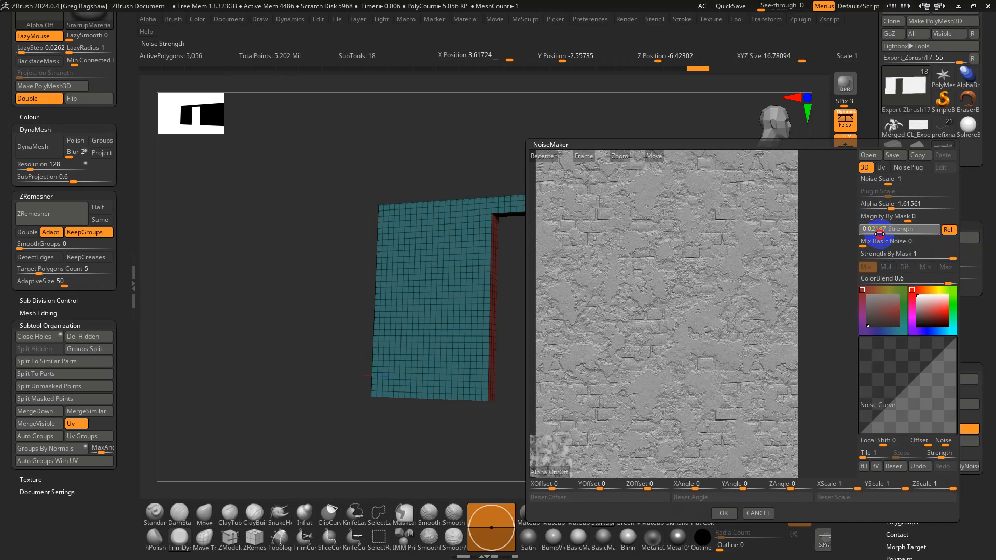
pyautogui.click(730, 516)
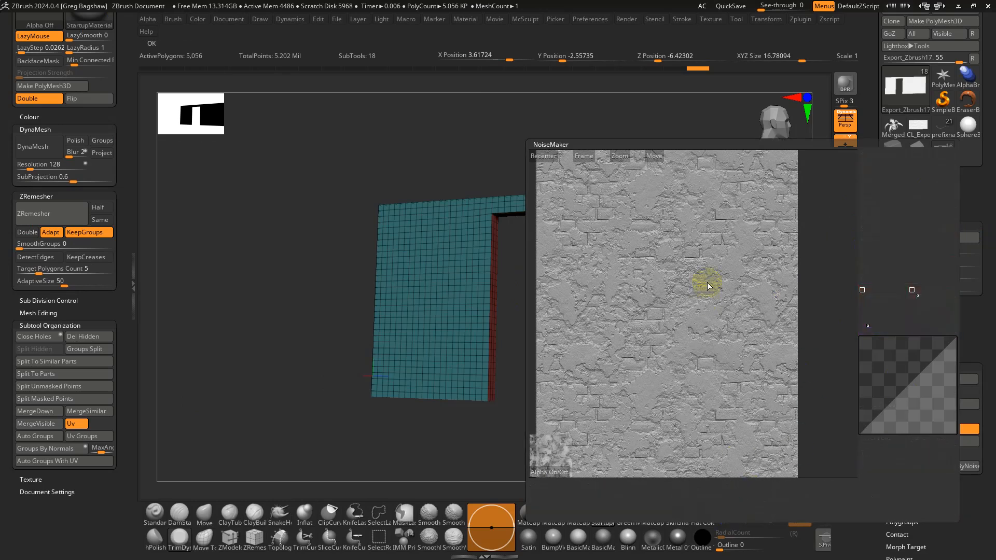
# Hide the doorway wall's polyframe and check the plaster noise across the whole wall
pyautogui.hotkey('shift', 'f')
pyautogui.moveTo(552, 280); pyautogui.dragTo(576, 276, button='right')
pyautogui.keyDown('ctrl'); pyautogui.moveTo(576, 276); pyautogui.dragTo(623, 271, button='right'); pyautogui.keyUp('ctrl')
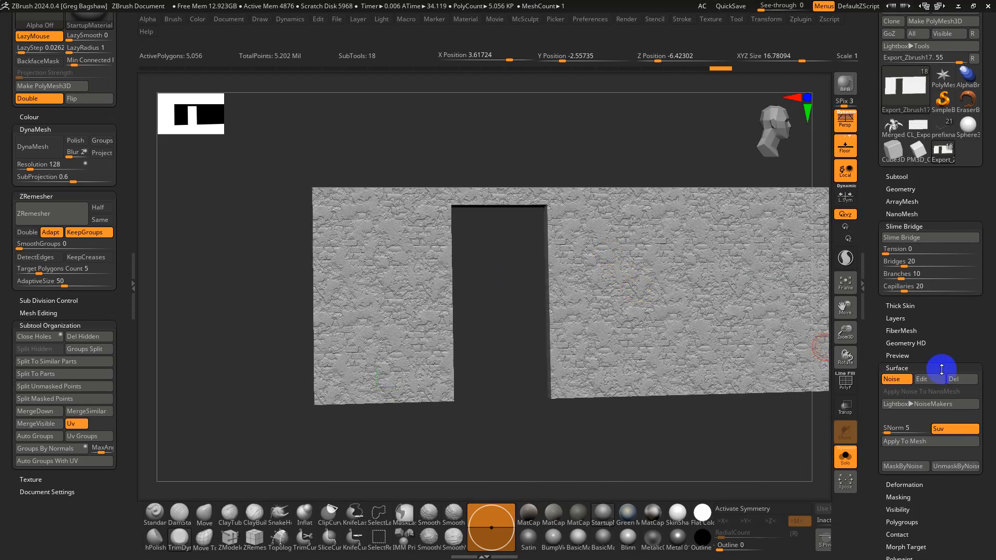
# Try applying the plaster noise to the undivided wall mesh and undo it
pyautogui.click(905, 446)
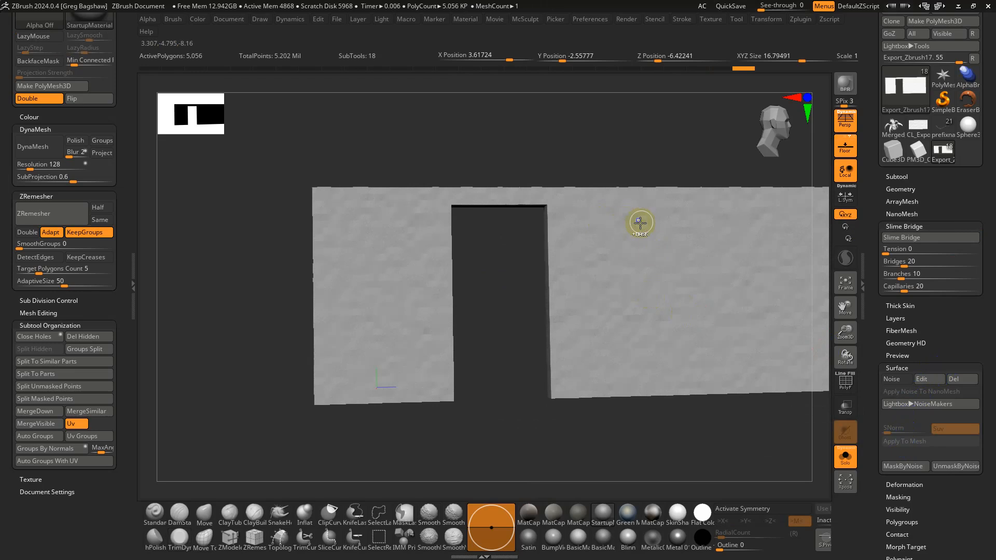
pyautogui.keyDown('ctrl'); pyautogui.moveTo(688, 243); pyautogui.dragTo(693, 347, button='right'); pyautogui.keyUp('ctrl')
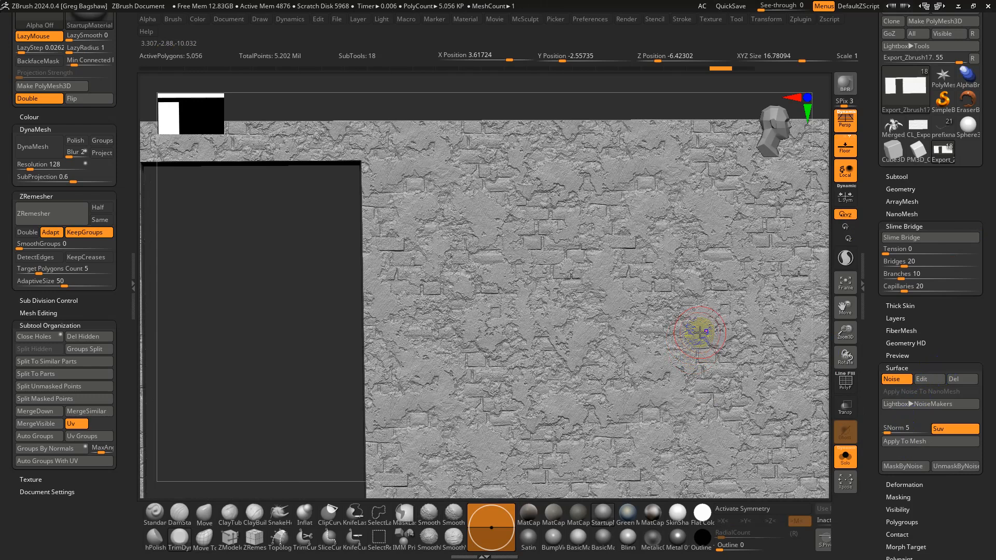
# Subdivide the wall to about 1.29 million polygons and try applying the plaster noise to the mesh
pyautogui.hotkey('ctrl', 'd')
pyautogui.hotkey('ctrl', 'd')
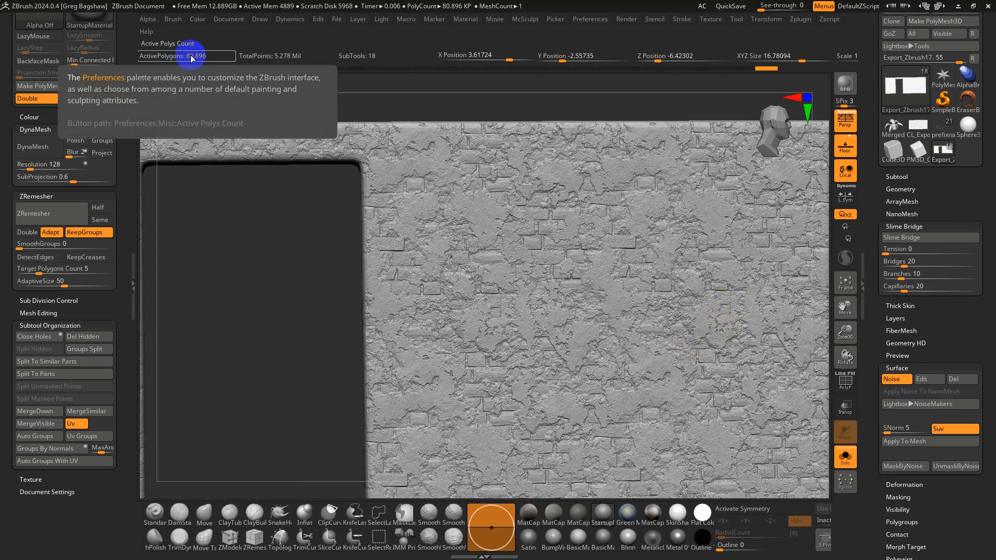
pyautogui.hotkey('ctrl', 'd')
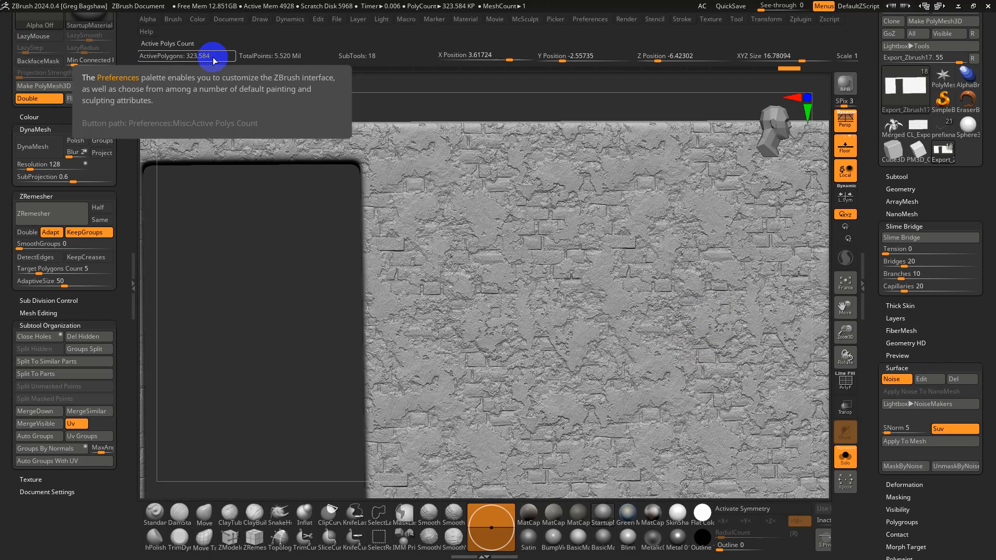
pyautogui.click(924, 444)
pyautogui.keyDown('ctrl'); pyautogui.moveTo(712, 323); pyautogui.dragTo(676, 535, button='right'); pyautogui.keyUp('ctrl')
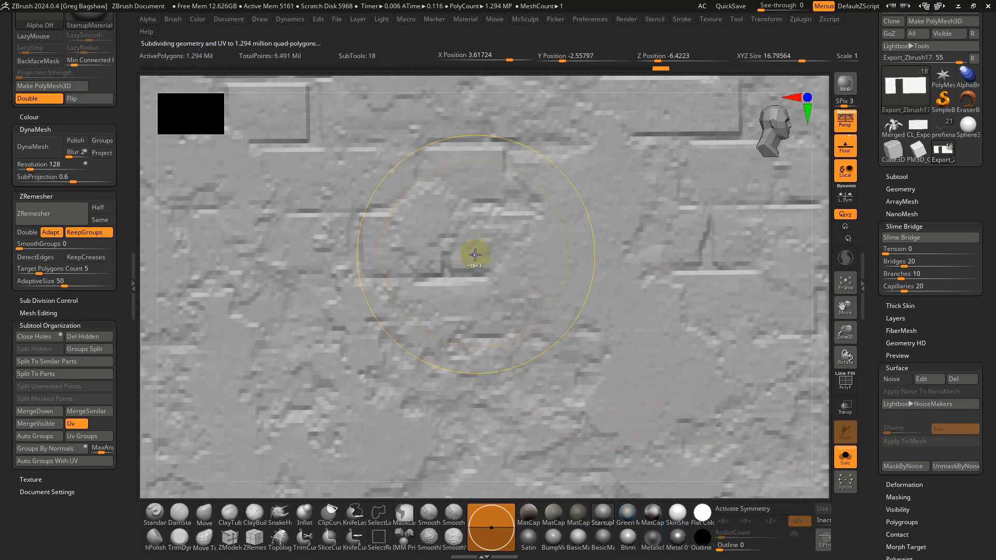
# Undo the noise application and the extra subdivisions back to subdivision level 2
pyautogui.hotkey('ctrl', 'z')
pyautogui.keyDown('ctrl'); pyautogui.moveTo(542, 197); pyautogui.dragTo(470, 155, button='right'); pyautogui.keyUp('ctrl')
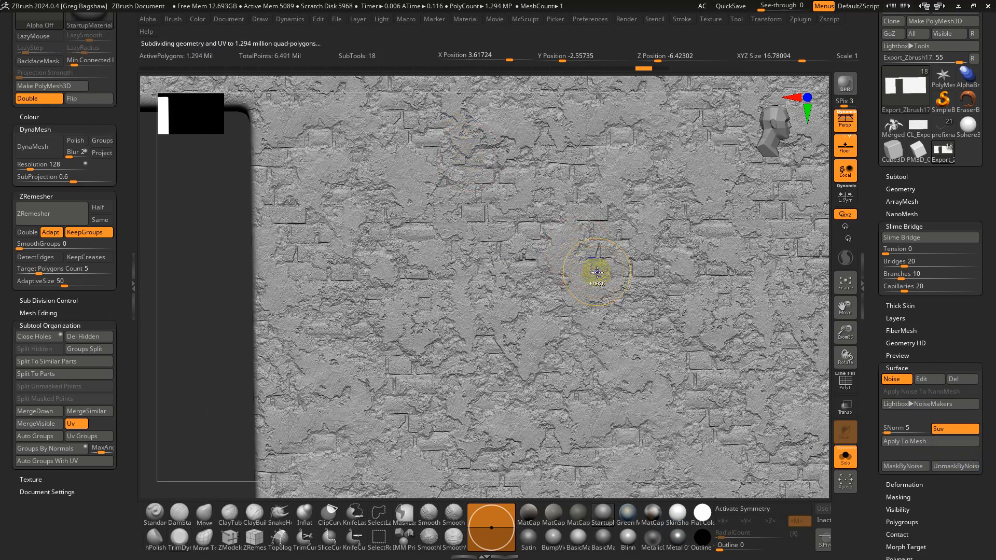
pyautogui.hotkey('ctrl', 'z')
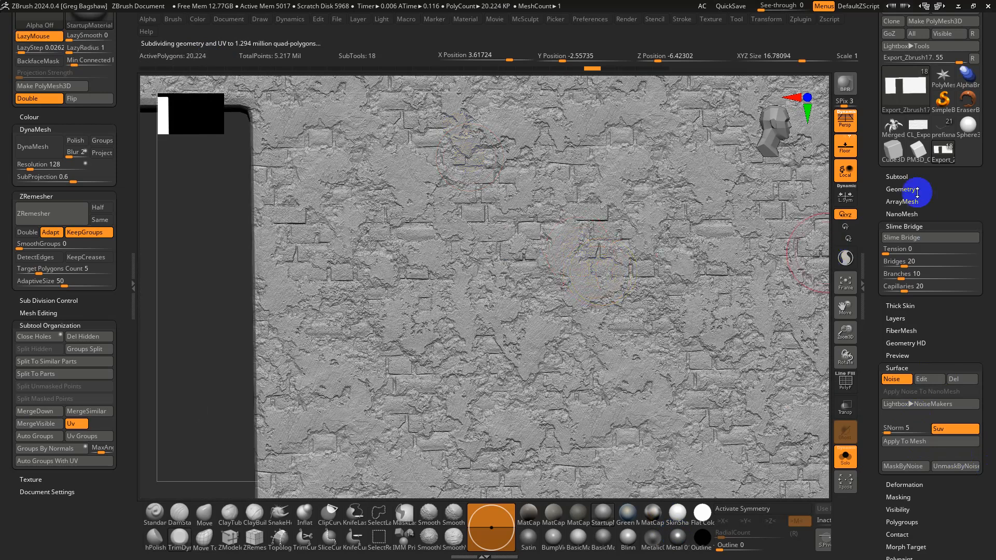
# Try converting the wall's plaster noise into real geometry with Convert BPR To Geo
pyautogui.click(899, 187)
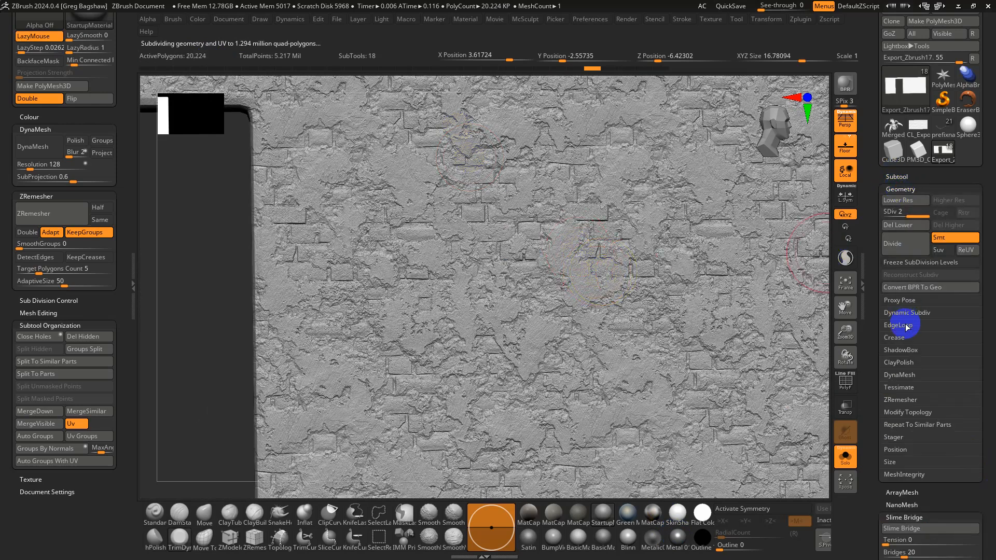
pyautogui.hotkey('shift', 'f')
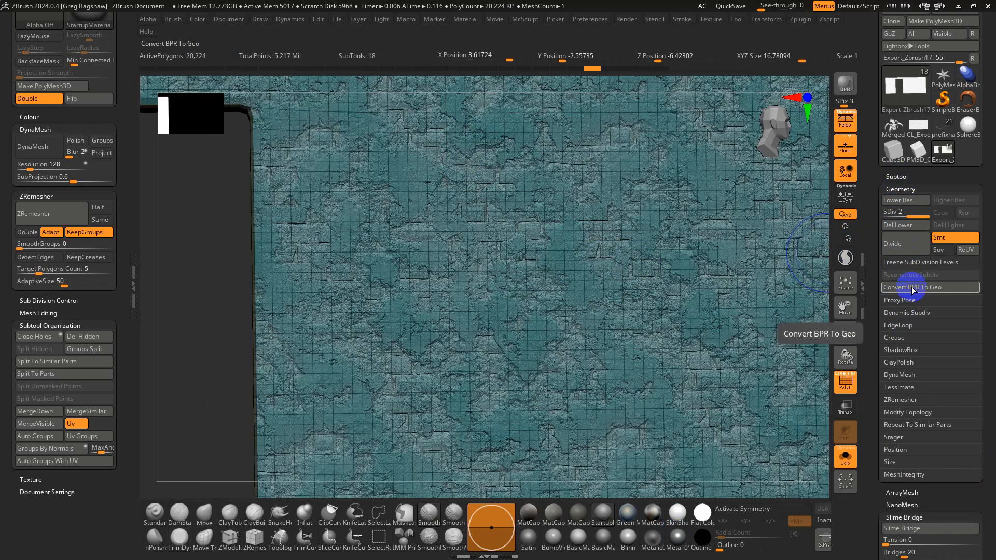
pyautogui.hotkey('shift', 'f')
pyautogui.press('l')
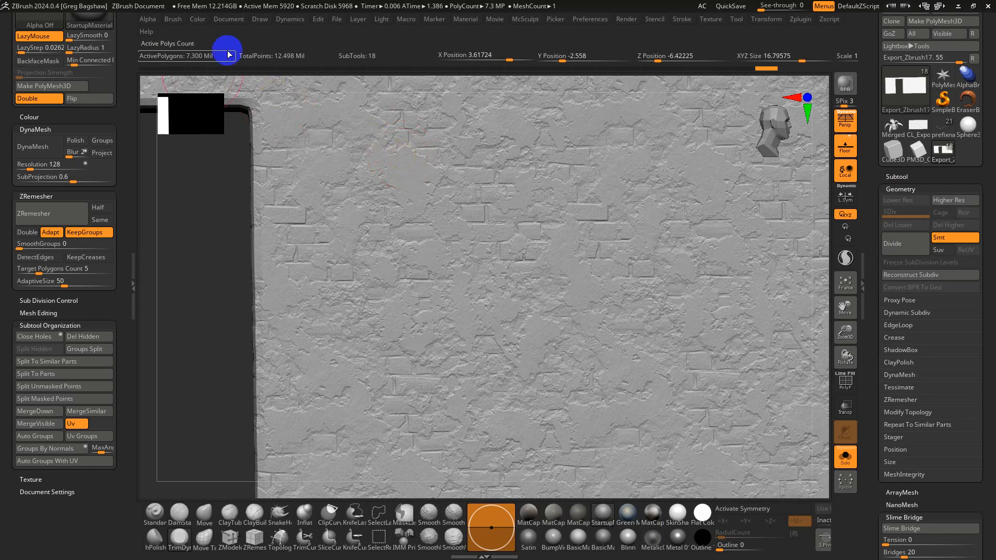
# Inspect the converted brick detail up close and within the full scene, and undo the conversion
pyautogui.keyDown('ctrl'); pyautogui.moveTo(478, 219); pyautogui.dragTo(518, 382, button='right'); pyautogui.keyUp('ctrl')
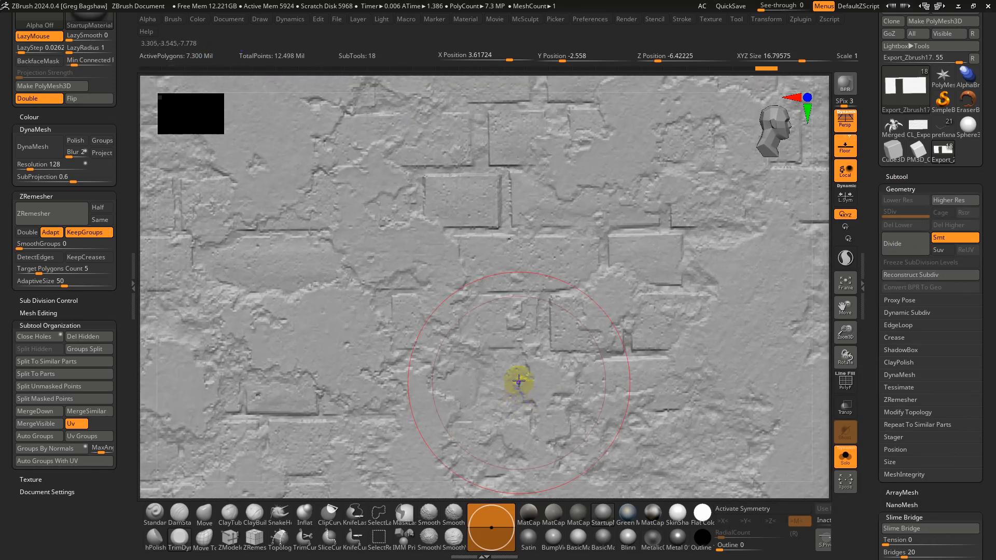
pyautogui.keyDown('alt'); pyautogui.moveTo(524, 243); pyautogui.dragTo(540, 316, button='right'); pyautogui.keyUp('alt')
pyautogui.click(846, 457)
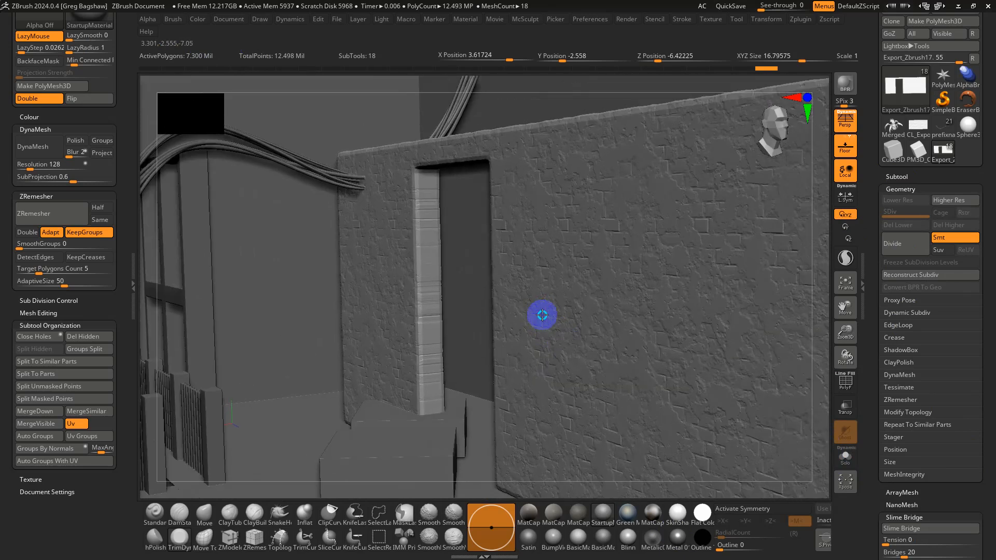
pyautogui.hotkey('ctrl', 'z')
# Edit the wall's surface noise to use UV mapping with an alpha scale of about 0.19 and a stronger effect, and accept it
pyautogui.moveTo(875, 288); pyautogui.dragTo(871, 207)
pyautogui.click(924, 417)
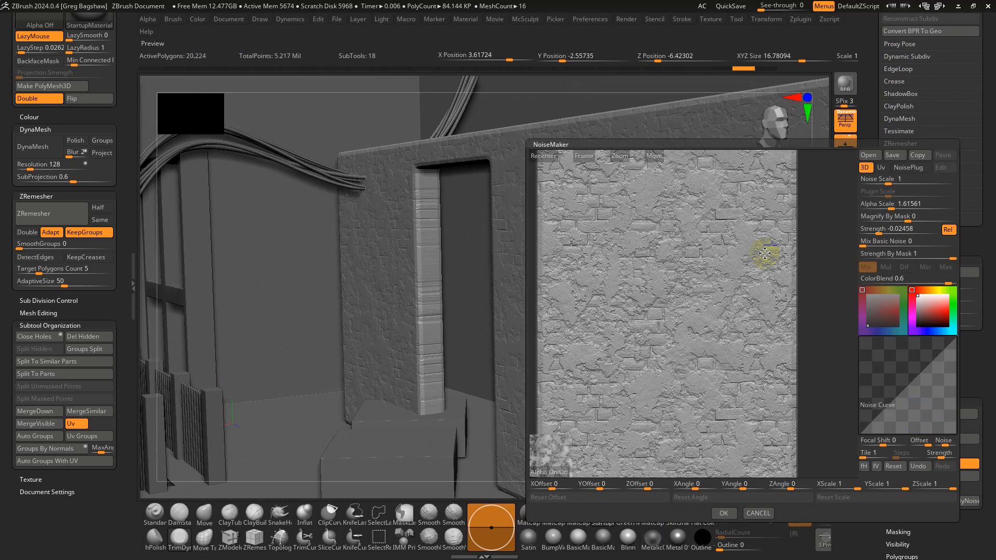
pyautogui.click(881, 167)
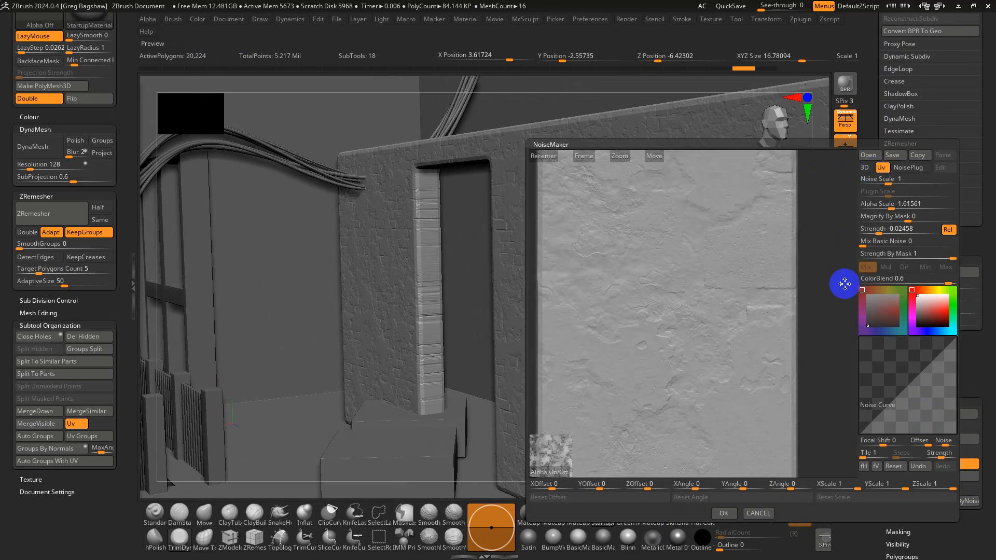
pyautogui.moveTo(791, 332); pyautogui.dragTo(786, 307)
pyautogui.moveTo(888, 204); pyautogui.dragTo(883, 205)
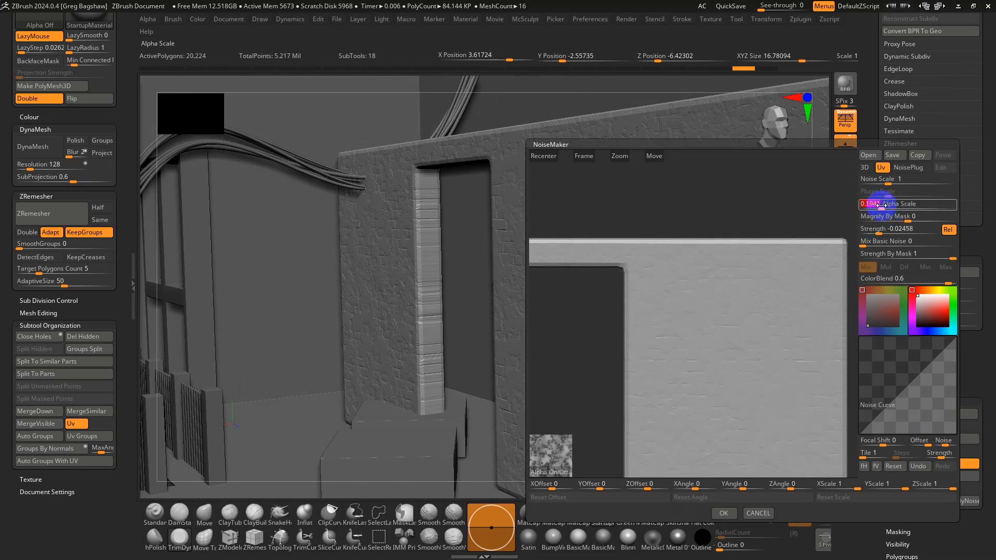
pyautogui.click(879, 230)
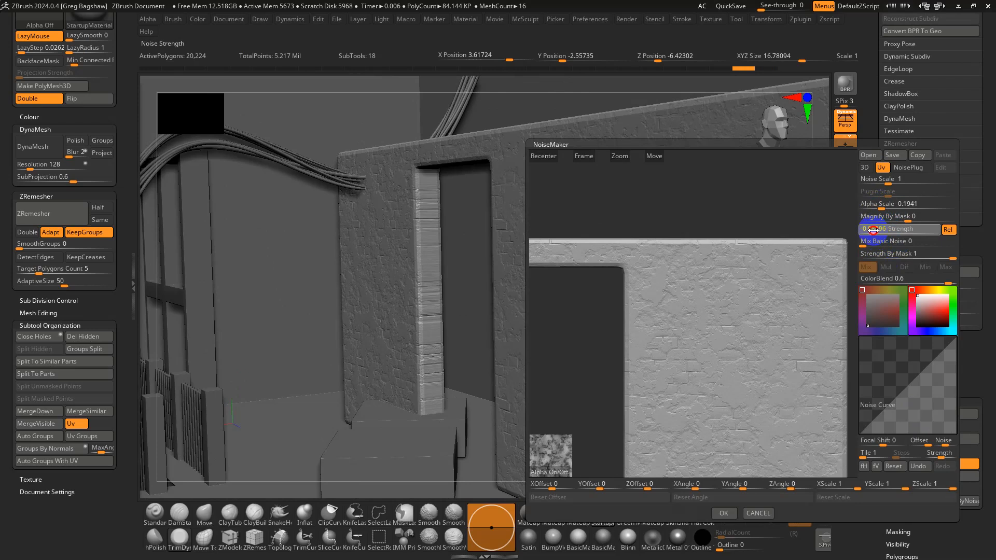
pyautogui.click(723, 513)
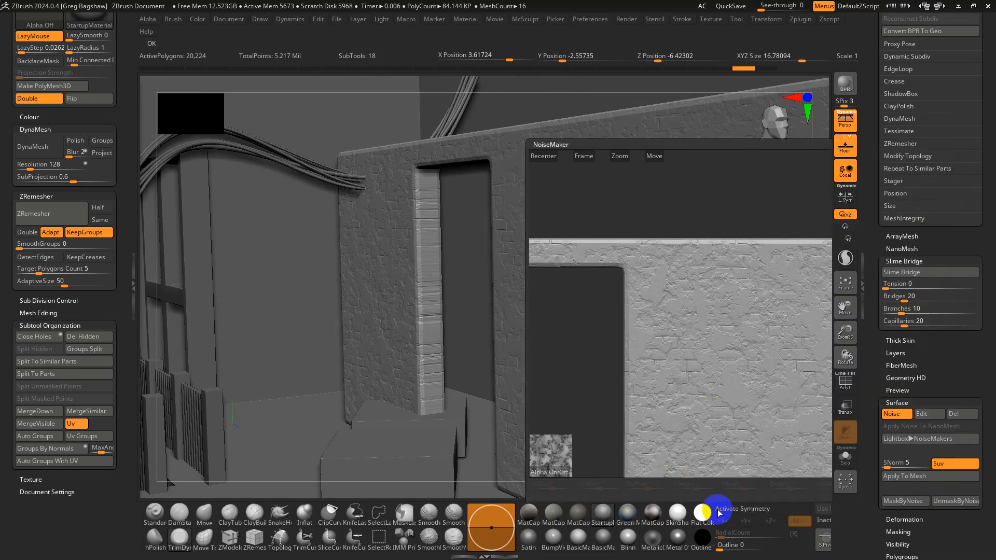
# Isolate the doorway wall and convert its UV-mapped plaster noise into geometry with Convert BPR To Geo
pyautogui.moveTo(609, 251); pyautogui.dragTo(633, 254, button='right')
pyautogui.keyDown('alt'); pyautogui.moveTo(500, 231); pyautogui.dragTo(600, 254, button='right'); pyautogui.keyUp('alt')
pyautogui.click(843, 455)
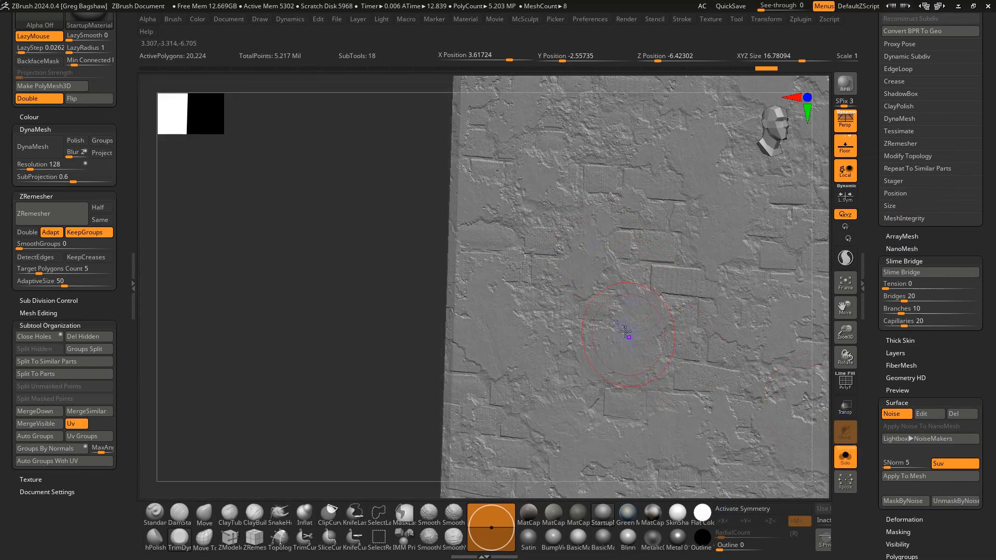
pyautogui.keyDown('ctrl'); pyautogui.moveTo(625, 332); pyautogui.dragTo(559, 258, button='right'); pyautogui.keyUp('ctrl')
pyautogui.moveTo(876, 144); pyautogui.dragTo(872, 239)
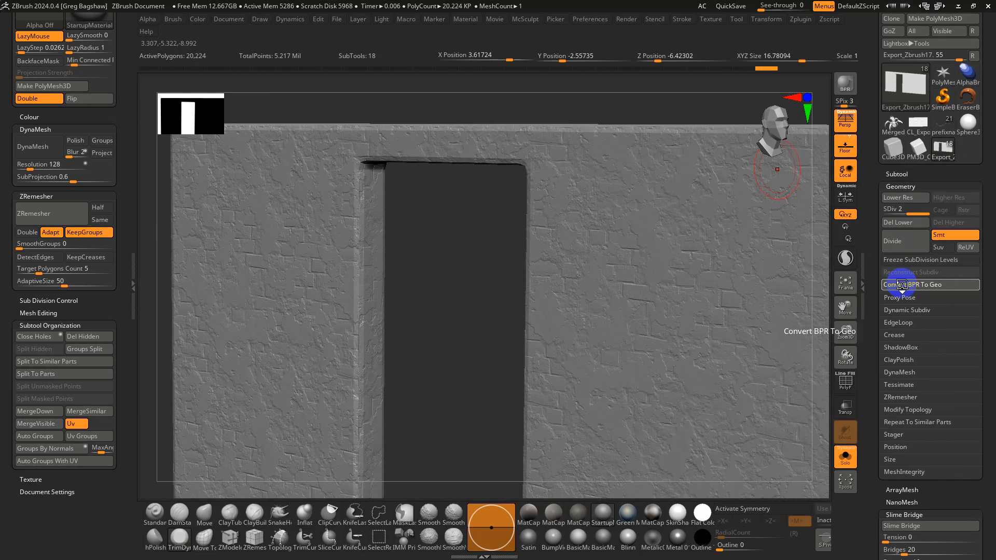
pyautogui.click(902, 285)
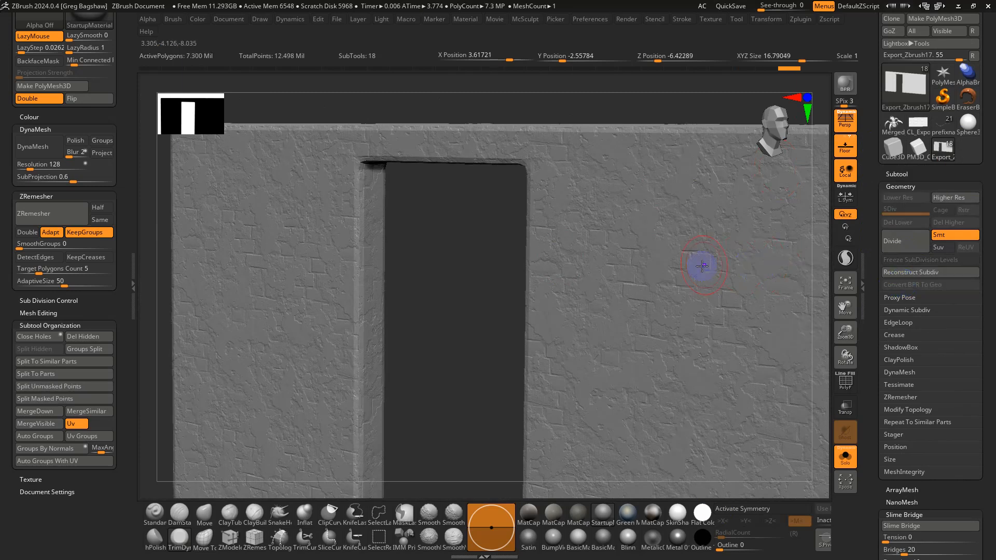
# Check the converted wall's polygroups with the polyframe and sculpt worn, chipped damage down the doorway's vertical edge
pyautogui.keyDown('alt'); pyautogui.moveTo(542, 289); pyautogui.dragTo(561, 194, button='right'); pyautogui.keyUp('alt')
pyautogui.hotkey('shift', 'f')
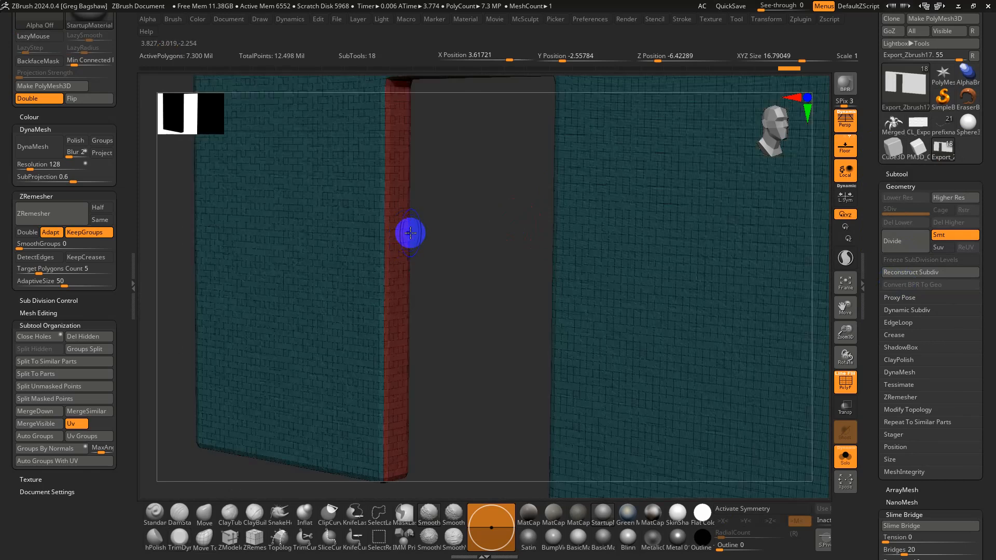
pyautogui.hotkey('shift', 'f')
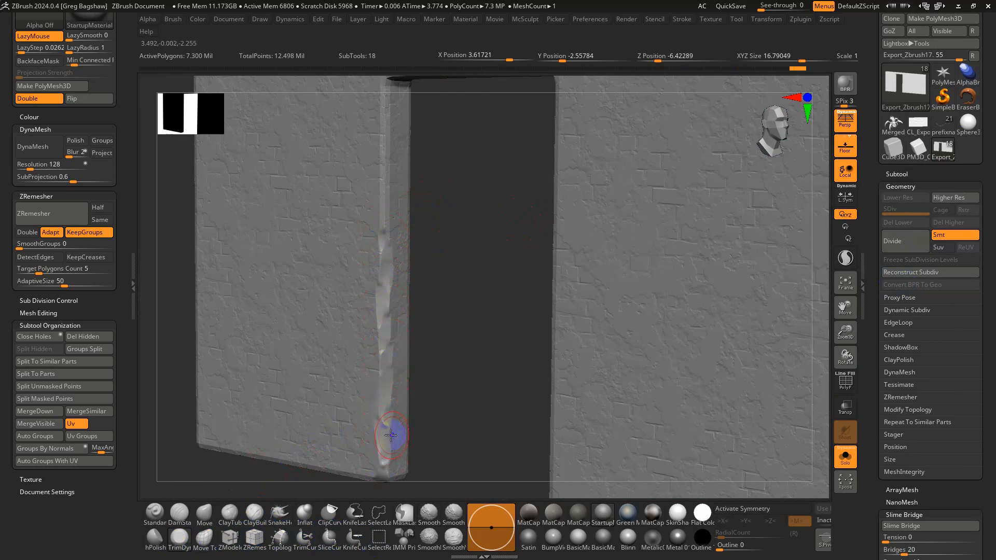
pyautogui.moveTo(476, 294)
pyautogui.keyDown('ctrl'); pyautogui.mouseDown(button='right')
pyautogui.moveTo(460, 263)
pyautogui.moveTo(459, 325)
pyautogui.mouseUp(button='right'); pyautogui.keyUp('ctrl')
# Switch to XMD ToolBox and load the XMD_DamageKit_133 damage brush for sculpting
pyautogui.hotkey('alt', 'Tab')
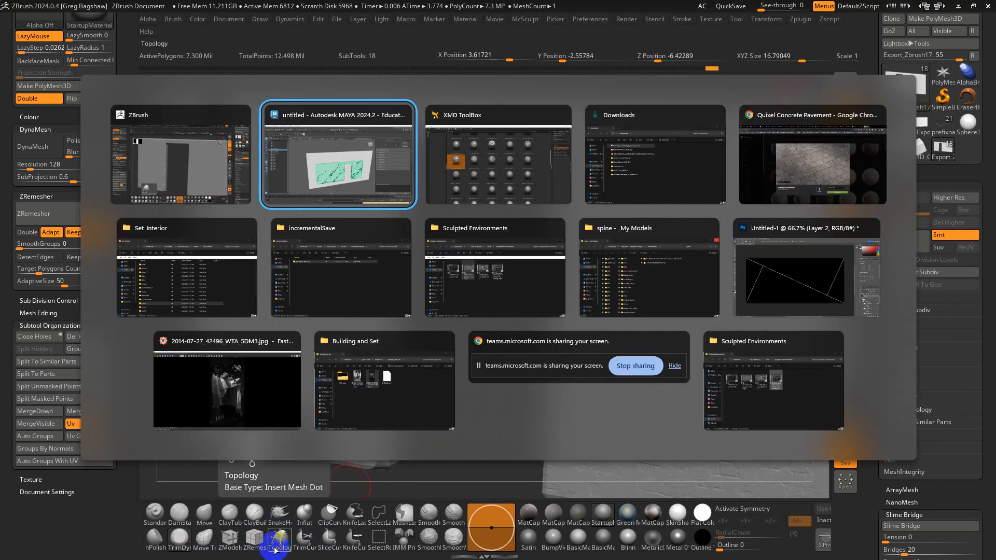
pyautogui.hotkey('alt', 'Tab')
pyautogui.press('Tab')
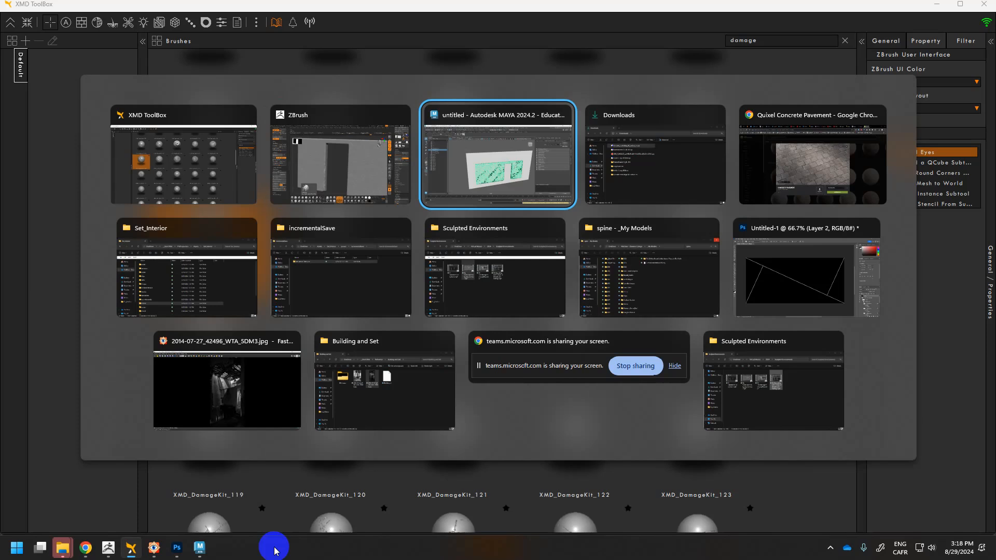
pyautogui.hotkey('shift', 'Tab')
pyautogui.hotkey('shift', 'Tab')
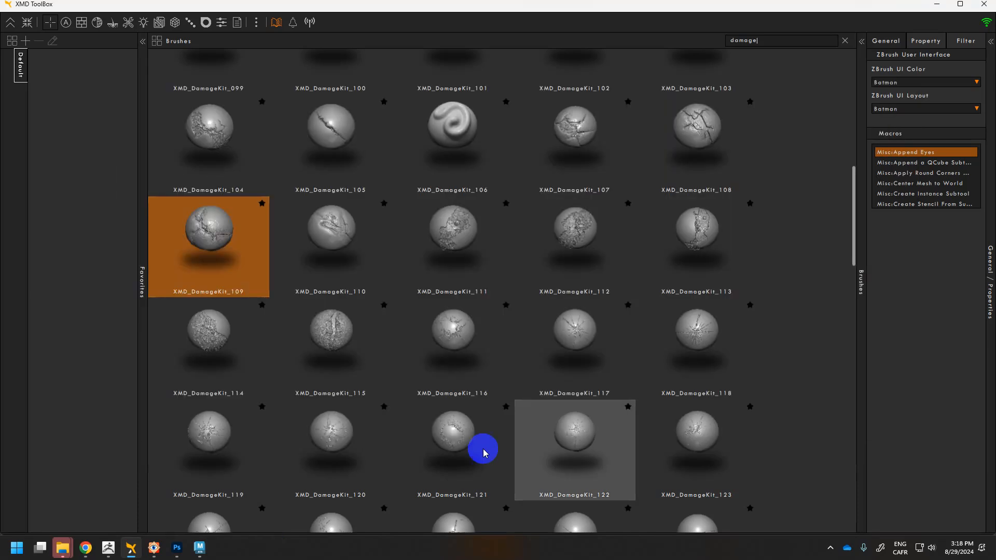
pyautogui.moveTo(856, 233); pyautogui.dragTo(854, 304)
pyautogui.click(697, 241)
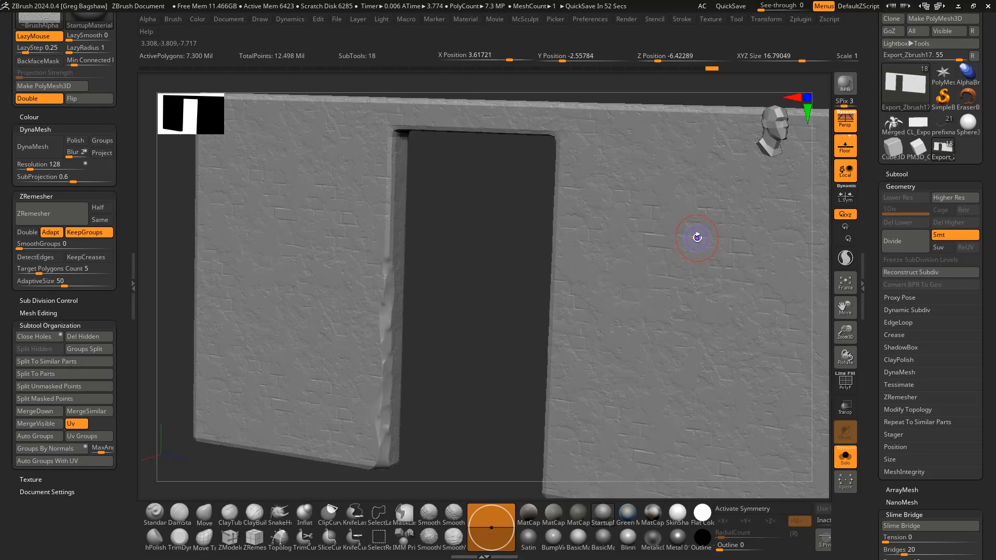
# Try stamping the crack brush on the wall area beside the doorway, undoing each attempt
pyautogui.moveTo(657, 262); pyautogui.dragTo(735, 378)
pyautogui.hotkey('ctrl', 'z')
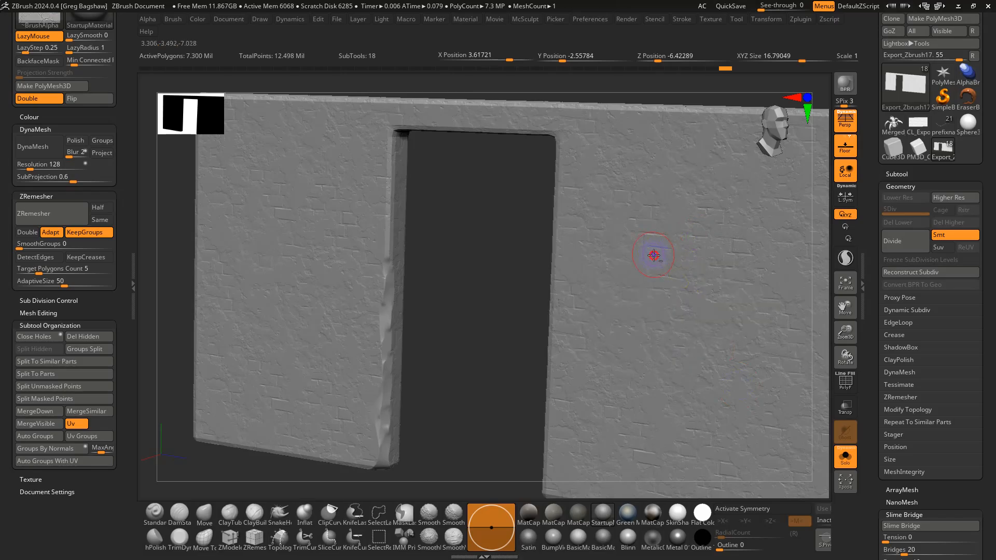
pyautogui.moveTo(655, 255); pyautogui.dragTo(745, 345)
pyautogui.hotkey('ctrl', 'z')
# Stamp several overlapping branching cracks into the wide wall section beside the doorway opening
pyautogui.press('s')
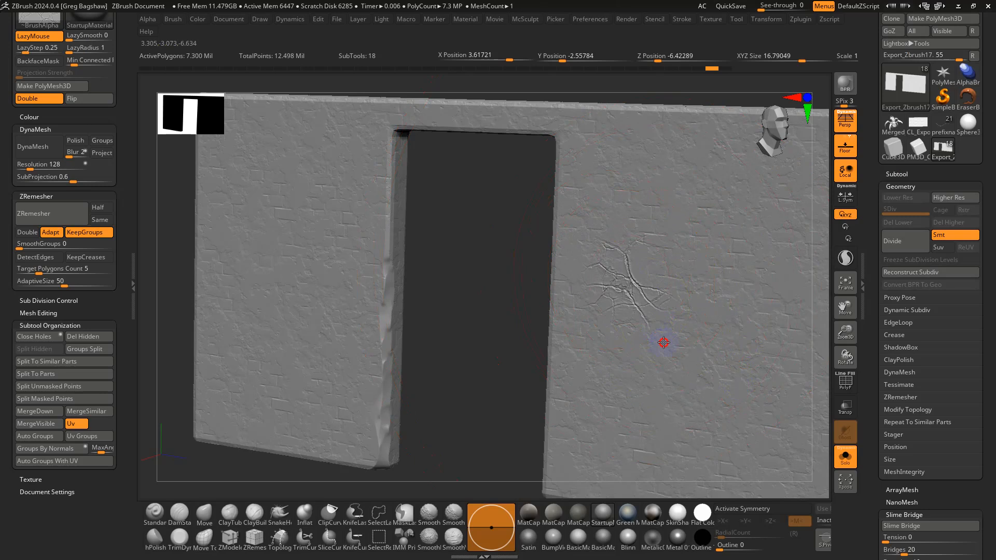
pyautogui.moveTo(663, 342); pyautogui.dragTo(675, 356)
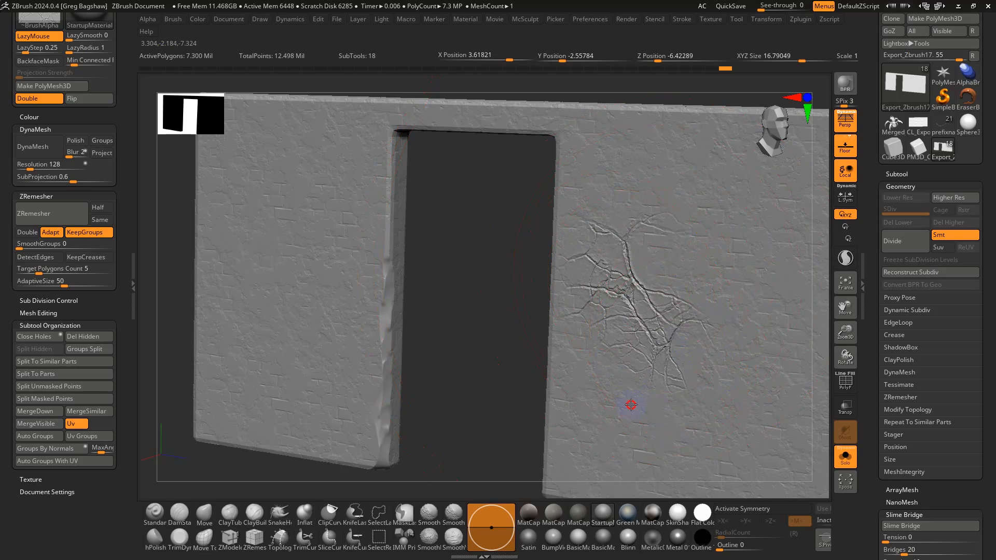
pyautogui.moveTo(631, 404); pyautogui.dragTo(618, 400)
pyautogui.moveTo(654, 244); pyautogui.dragTo(661, 215)
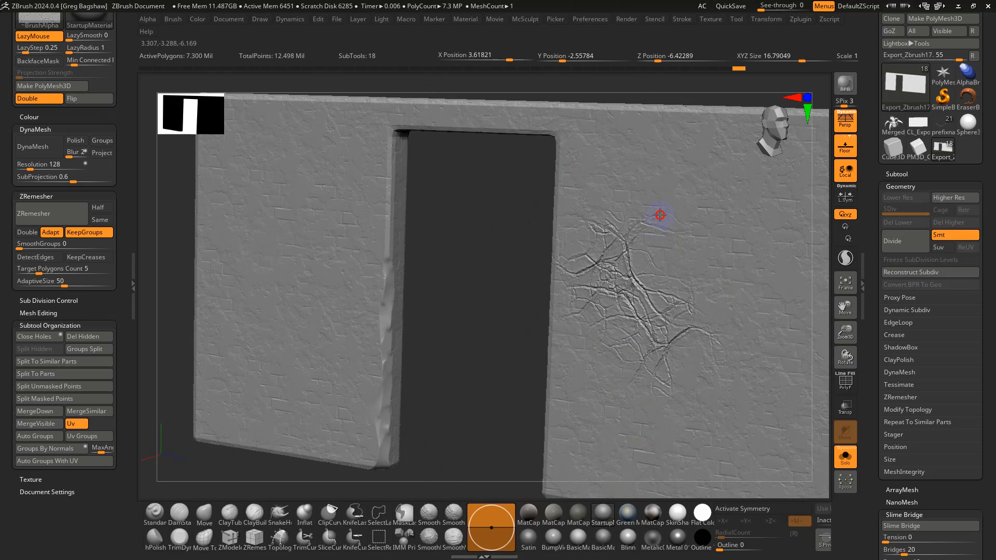
# Load the XMD_DamageKit_139 brush from XMD ToolBox and stamp a broken chunk over the cracks beside the doorway, undoing the misplaced lower stamp
pyautogui.hotkey('alt', 'Tab')
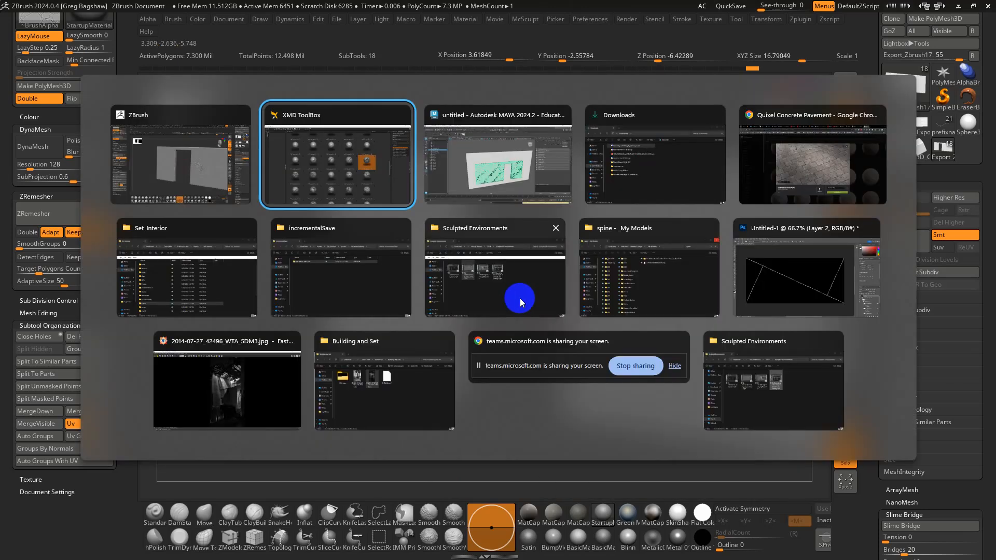
pyautogui.scroll(-2, 617, 306)
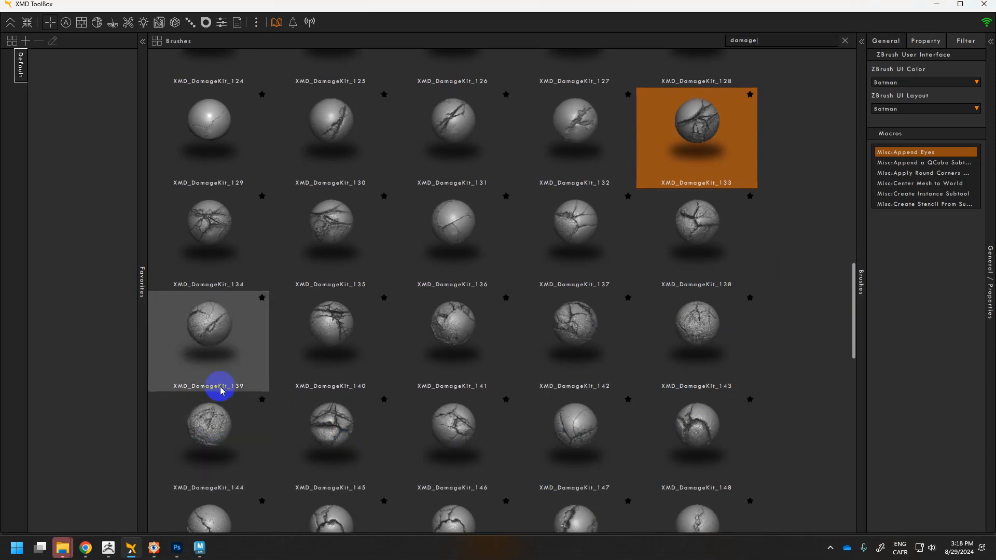
pyautogui.click(210, 332)
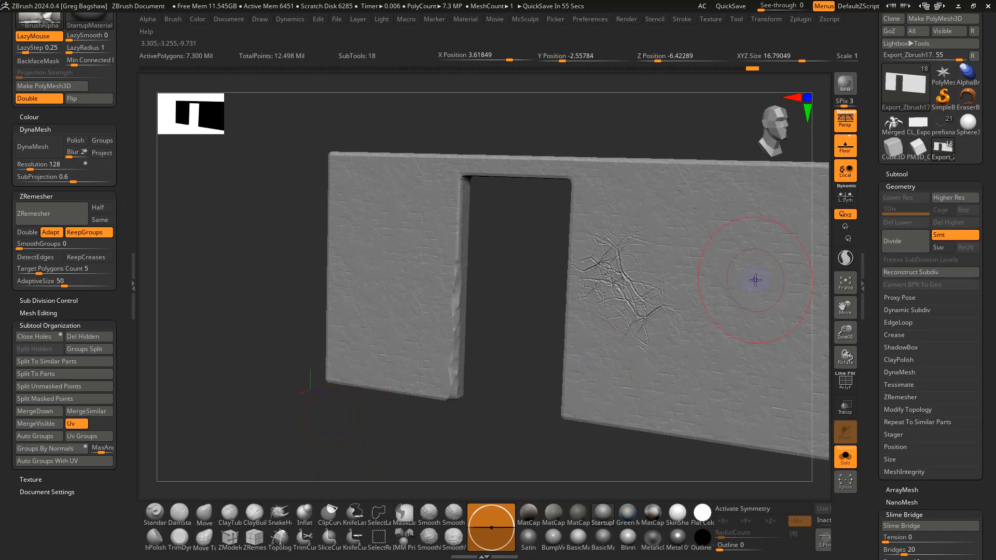
pyautogui.press('ctrl')
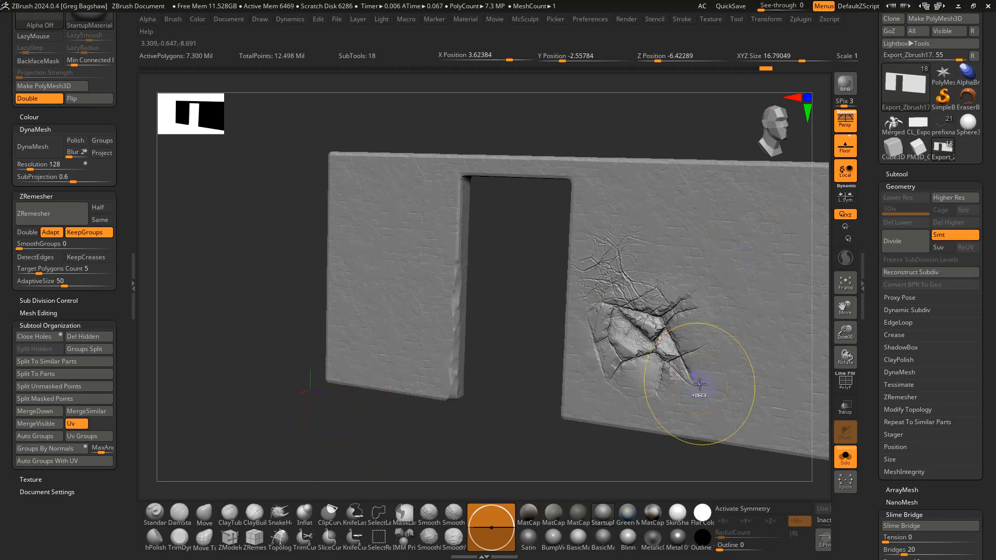
pyautogui.hotkey('ctrl', 'z')
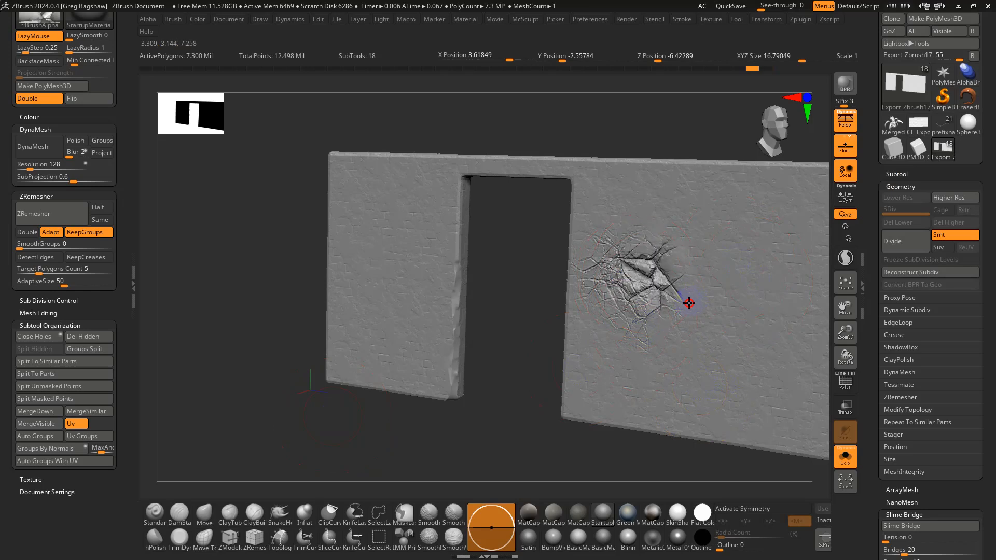
pyautogui.moveTo(689, 305)
pyautogui.mouseDown(button='right')
pyautogui.moveTo(709, 303)
pyautogui.moveTo(682, 295)
pyautogui.mouseUp(button='right')
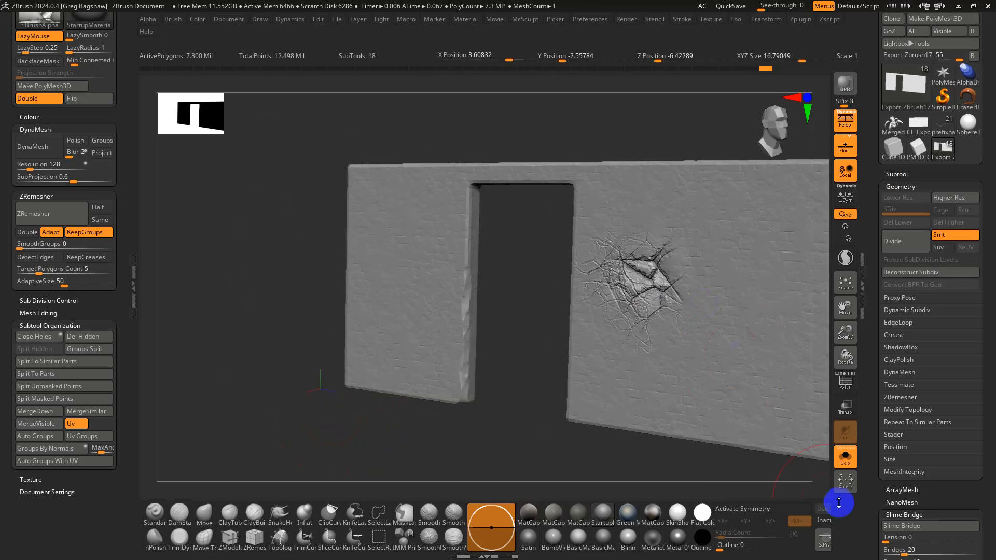
# Turn off Solo to show the whole scene and examine the damaged doorway wall from different angles within the room
pyautogui.click(850, 462)
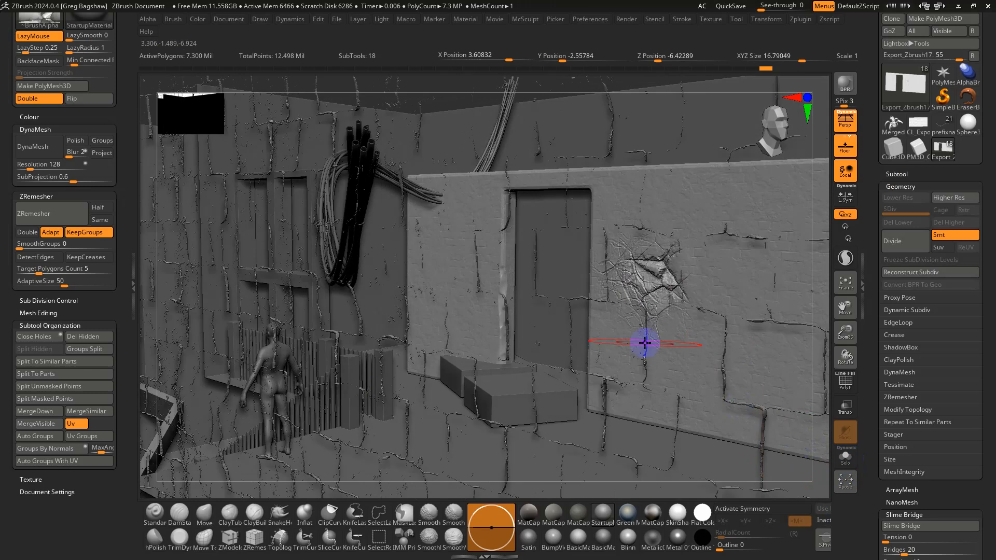
pyautogui.keyDown('ctrl'); pyautogui.moveTo(587, 393); pyautogui.dragTo(645, 324, button='right'); pyautogui.keyUp('ctrl')
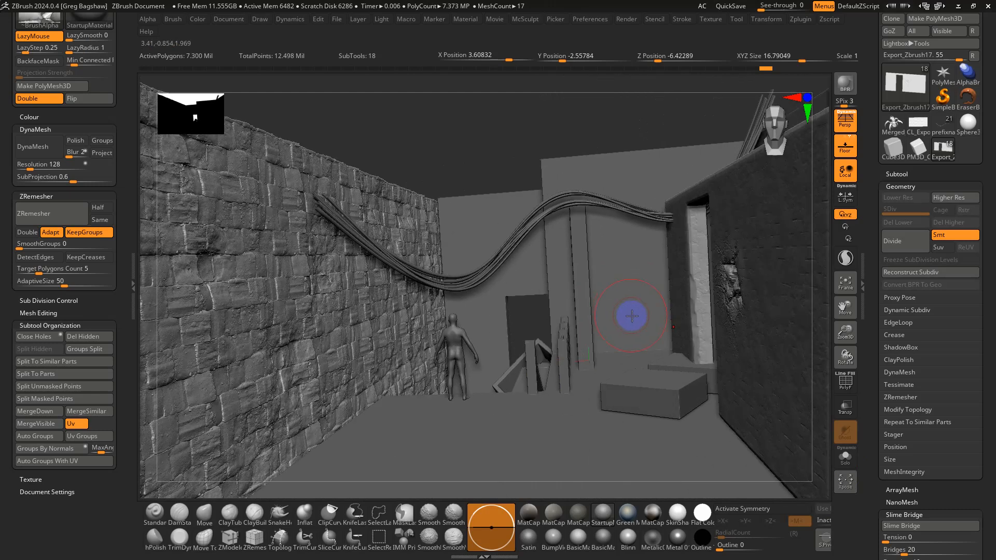
pyautogui.rightClick(645, 325)
pyautogui.click(644, 325)
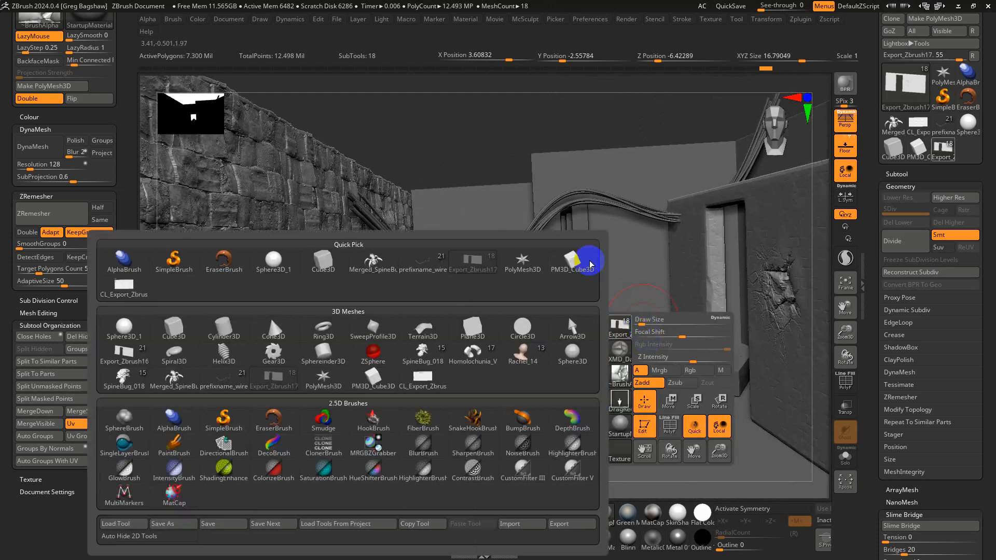
pyautogui.moveTo(688, 219); pyautogui.dragTo(603, 245, button='right')
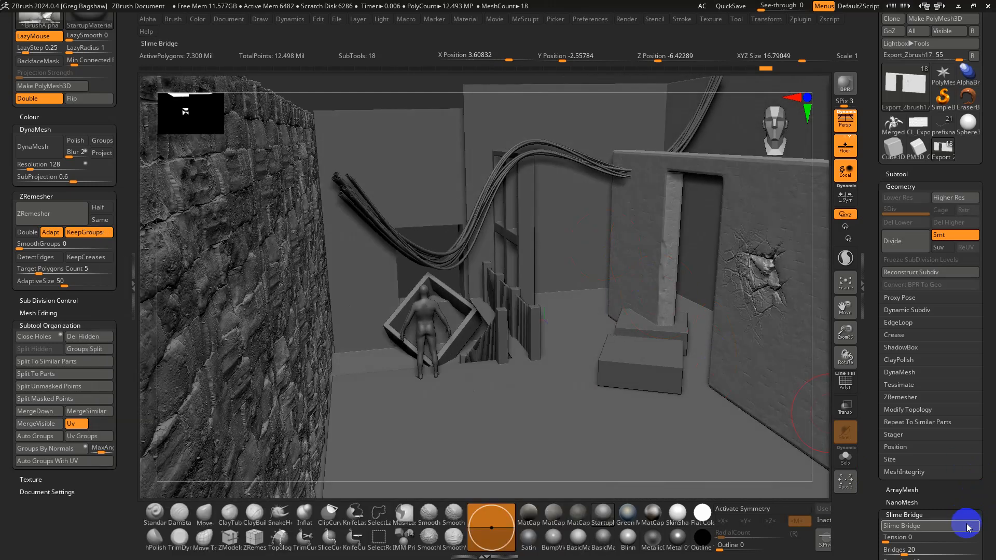